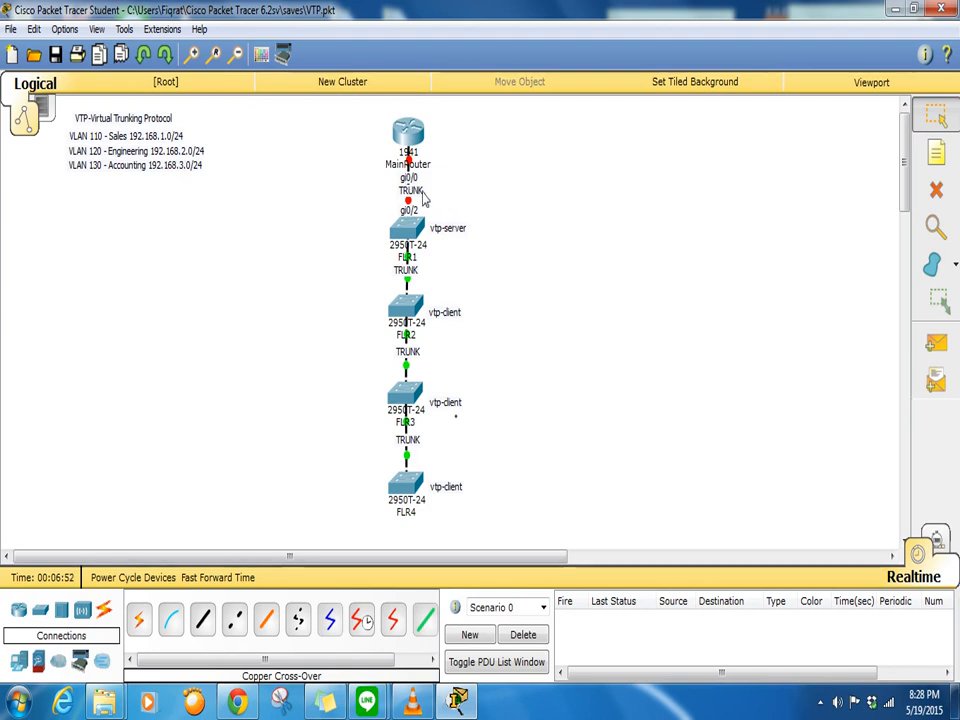
- Open MainRouter's CLI and answer 'n' to the initial configuration dialog to reach Router>
left_click(408, 140)
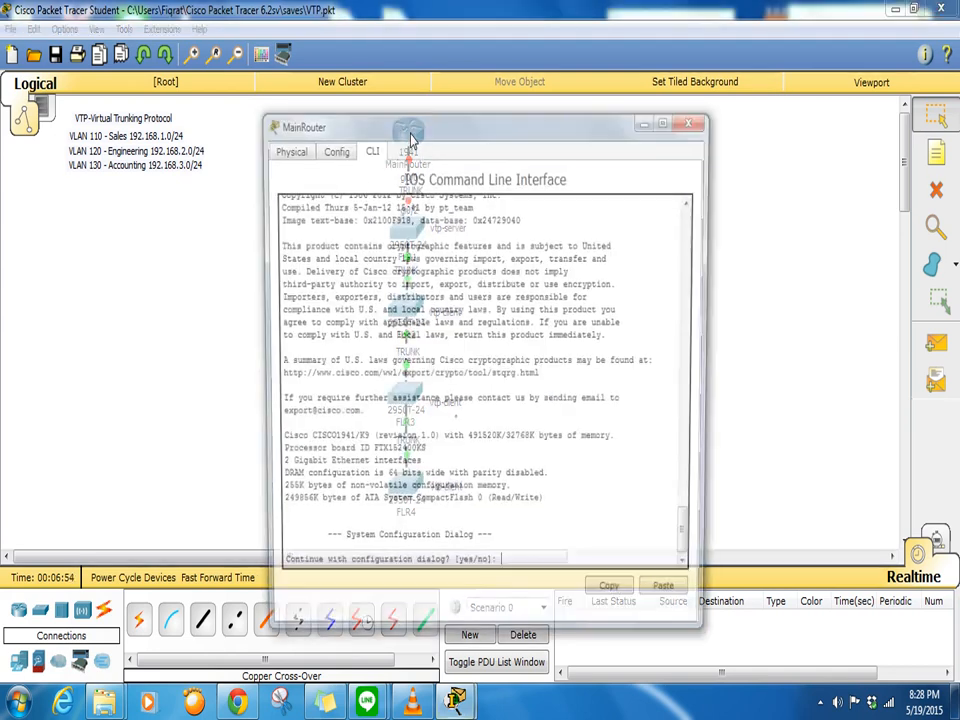
left_click_drag(487, 134, 718, 48)
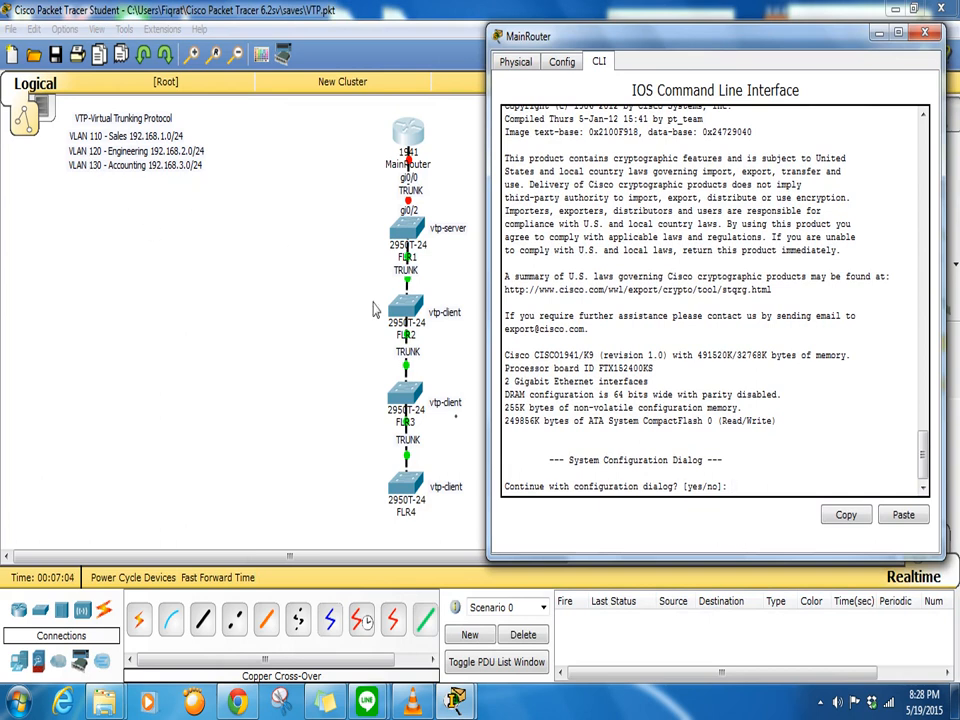
type("n")
key("Return")
key("Return")
key("Return")
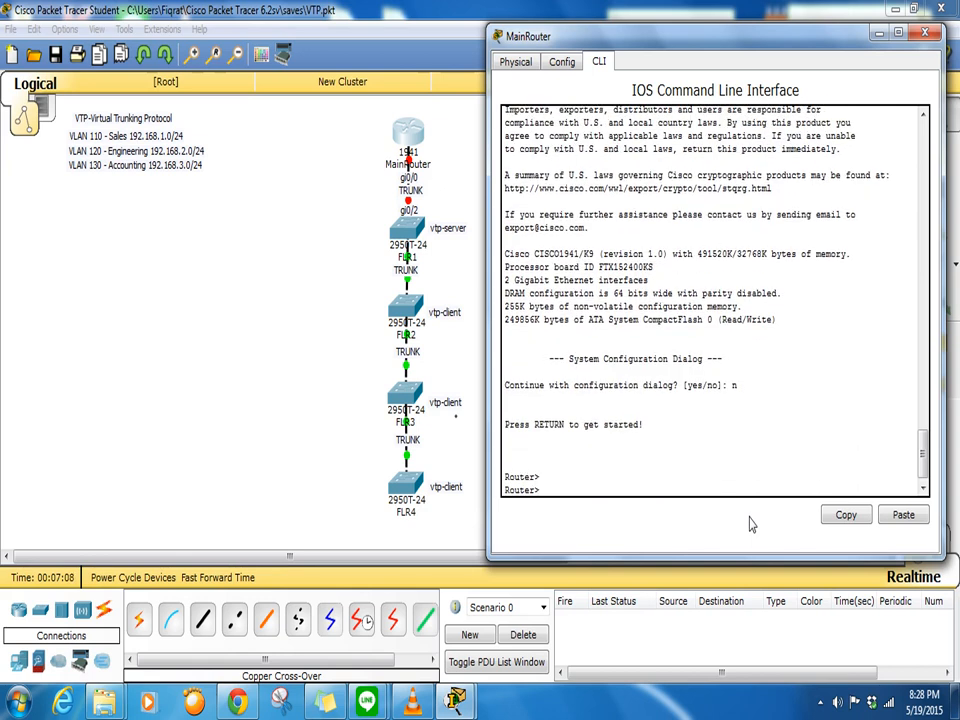
- Enter global configuration, name the router Mainrouter and set a 'Restricted' MOTD banner
type("en")
key("Return")
type("conf t")
key("Return")
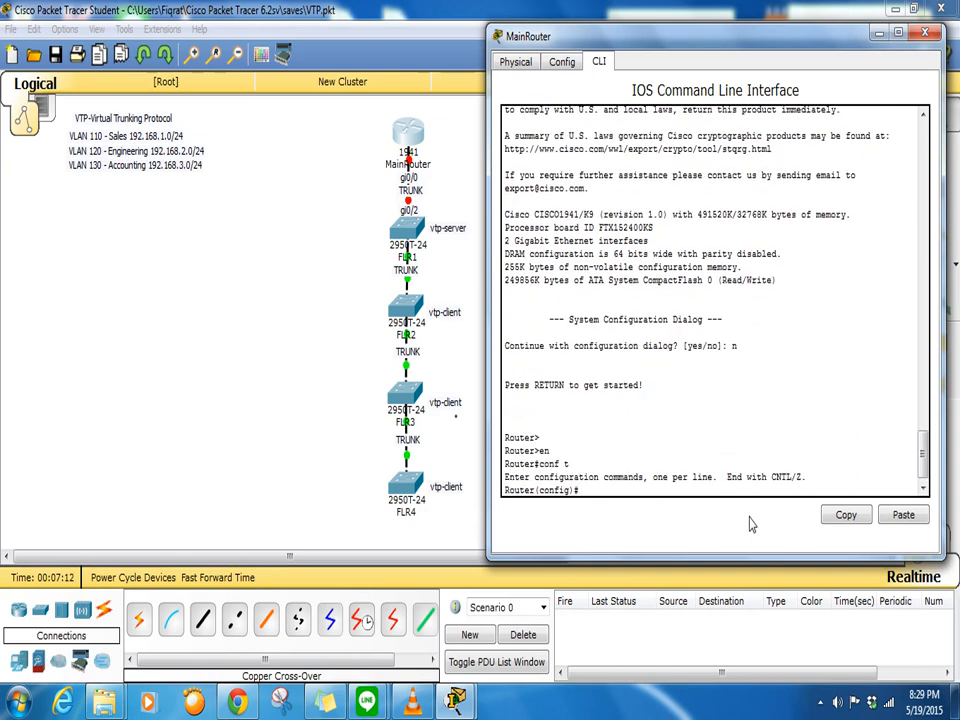
type("hostname Mainrouter")
key("Return")
type("bann")
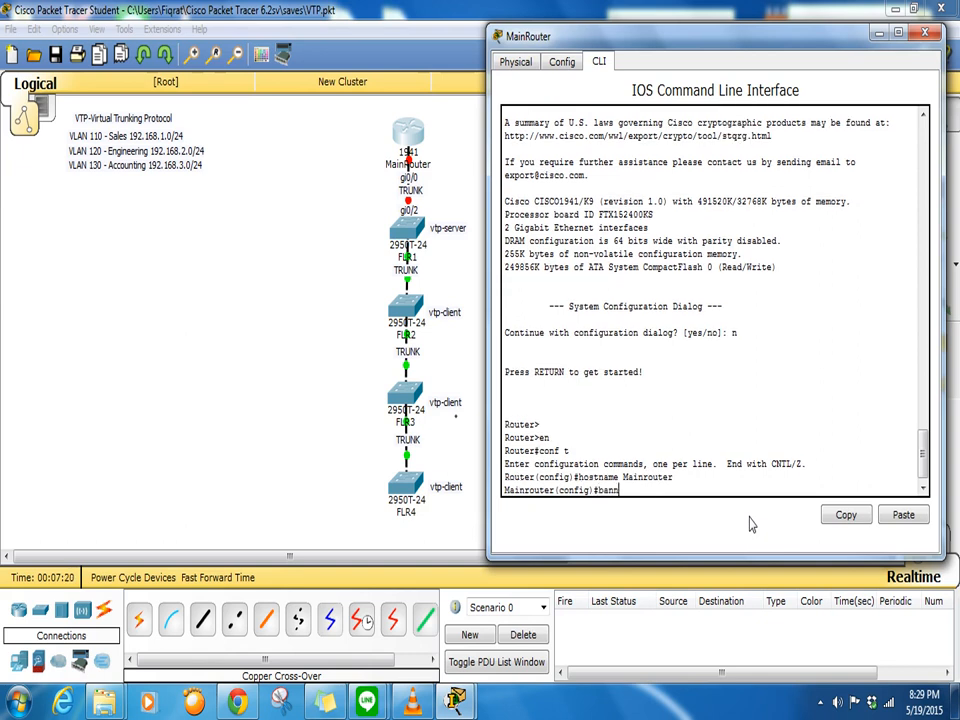
type("er mo")
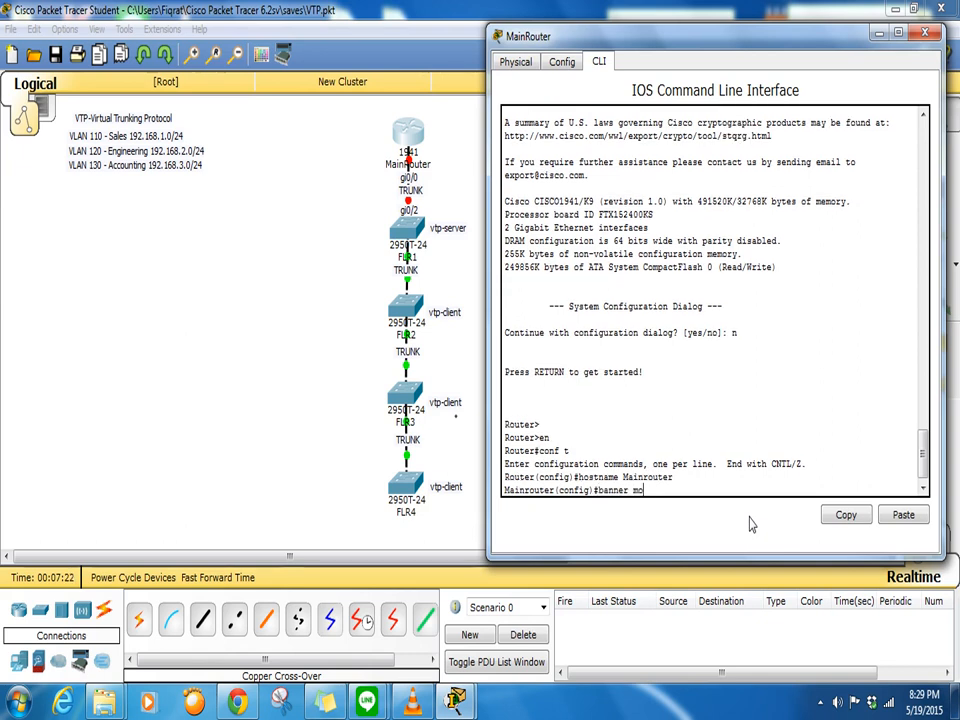
type("td $ Restricted $")
key("Return")
- Give console line 0 a password and require login
type("li")
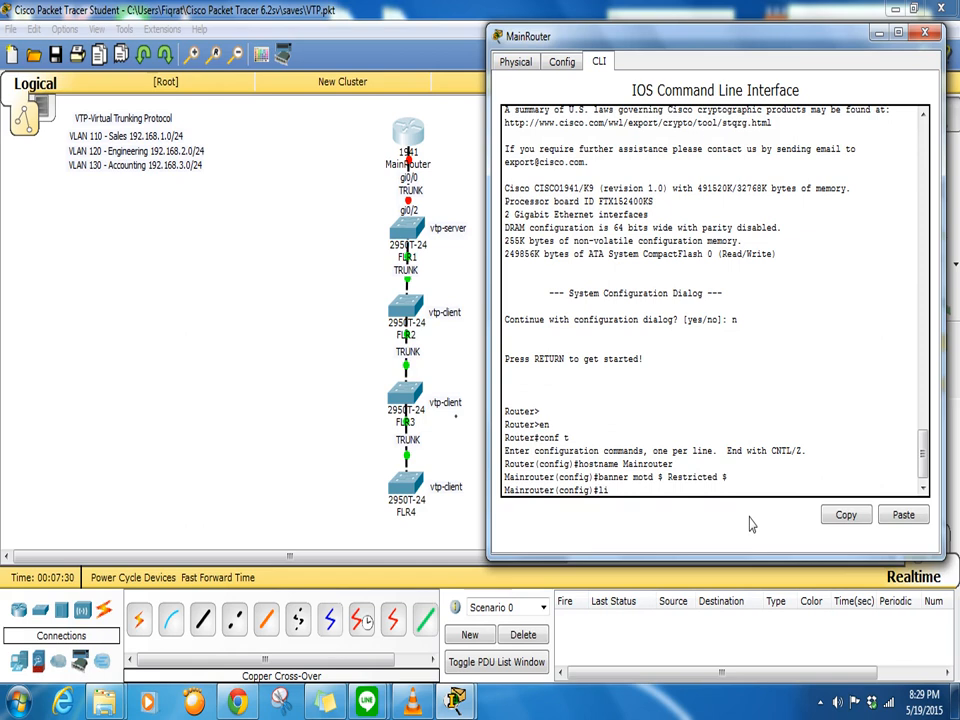
type("ne con 0")
key("Return")
type("password cisco")
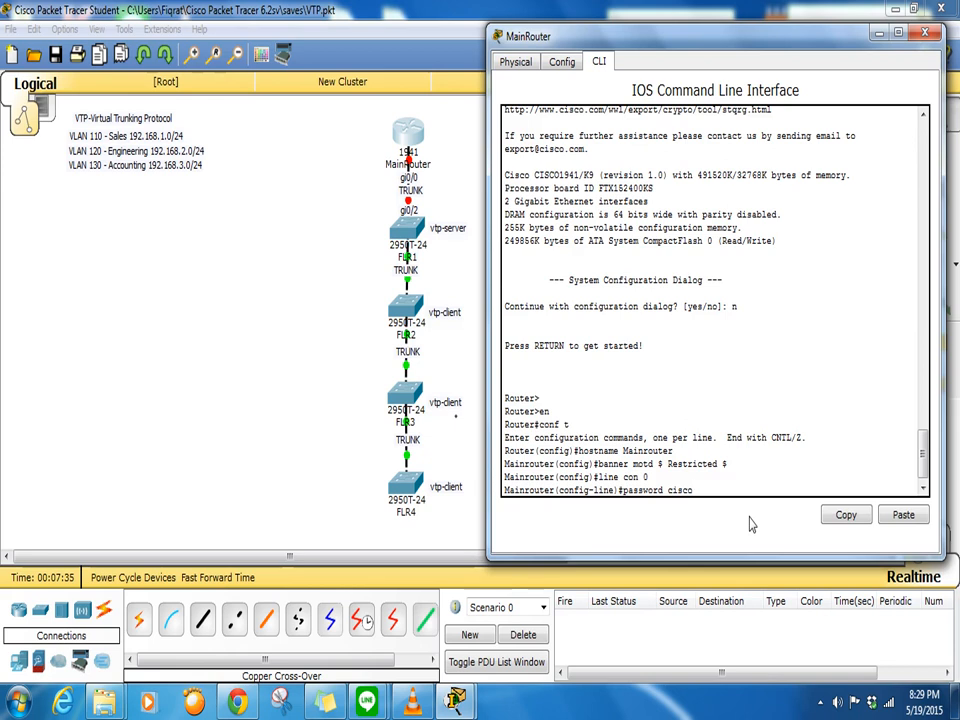
key("Return")
type("login")
key("Return")
- Give VTY lines 0 5 a password and require login
type("line)#line vty 0")
key("Return")
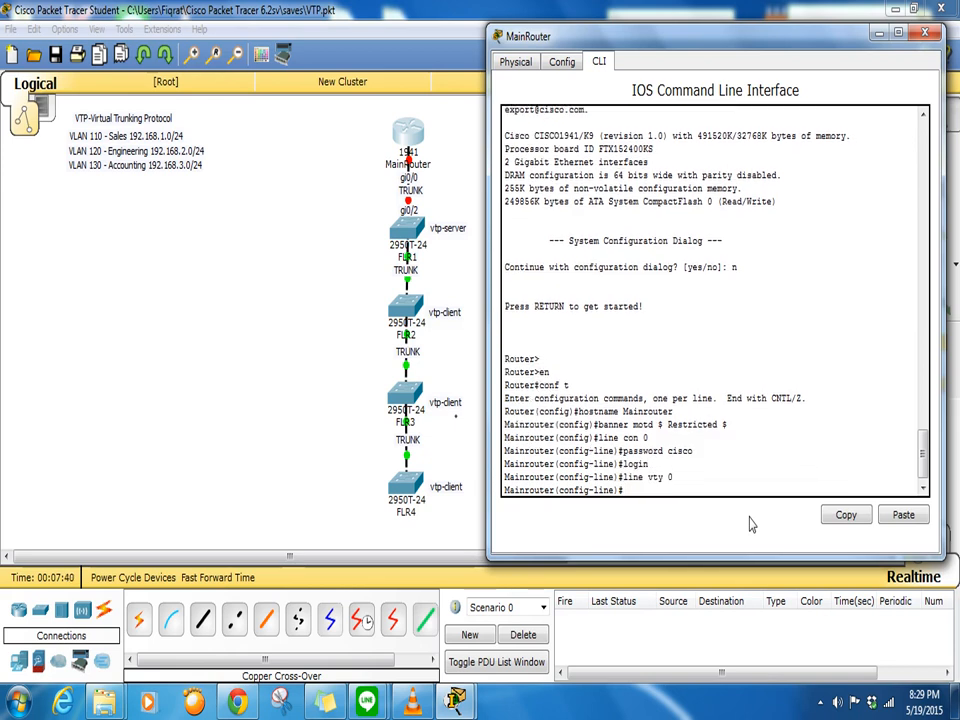
type("passwor")
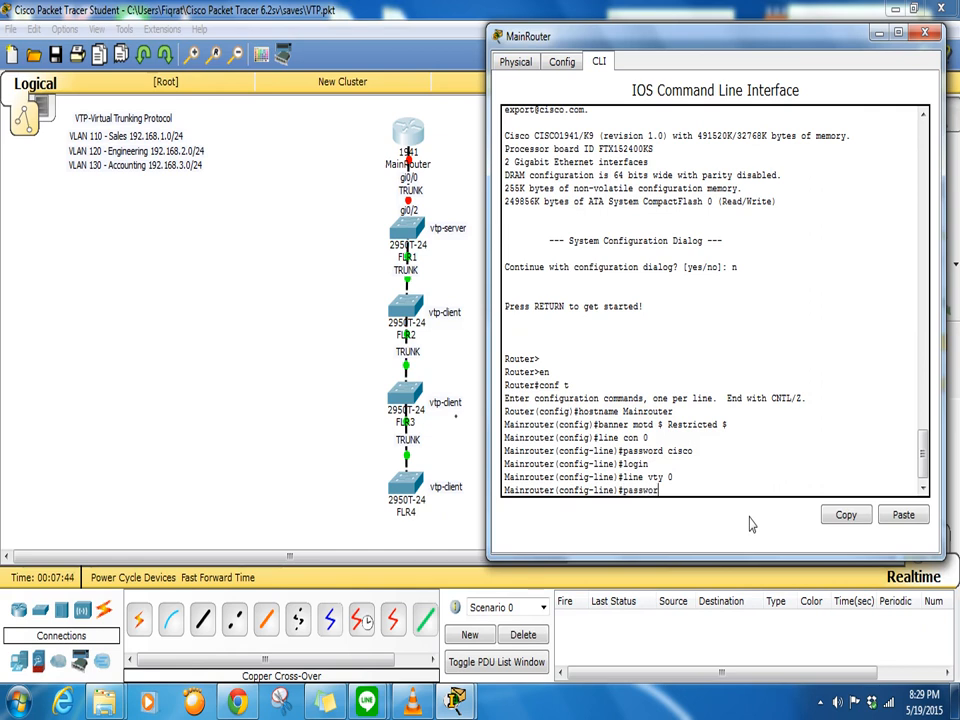
key("BackSpace")
key("BackSpace")
key("BackSpace")
key("BackSpace")
key("BackSpace")
key("BackSpace")
key("BackSpace")
type("line vty 0 5")
key("Return")
type("password cisco")
key("Return")
type("login")
key("Return")
- Set an enable secret, turn on service password-encryption and disable ip domain-lookup
type("enab")
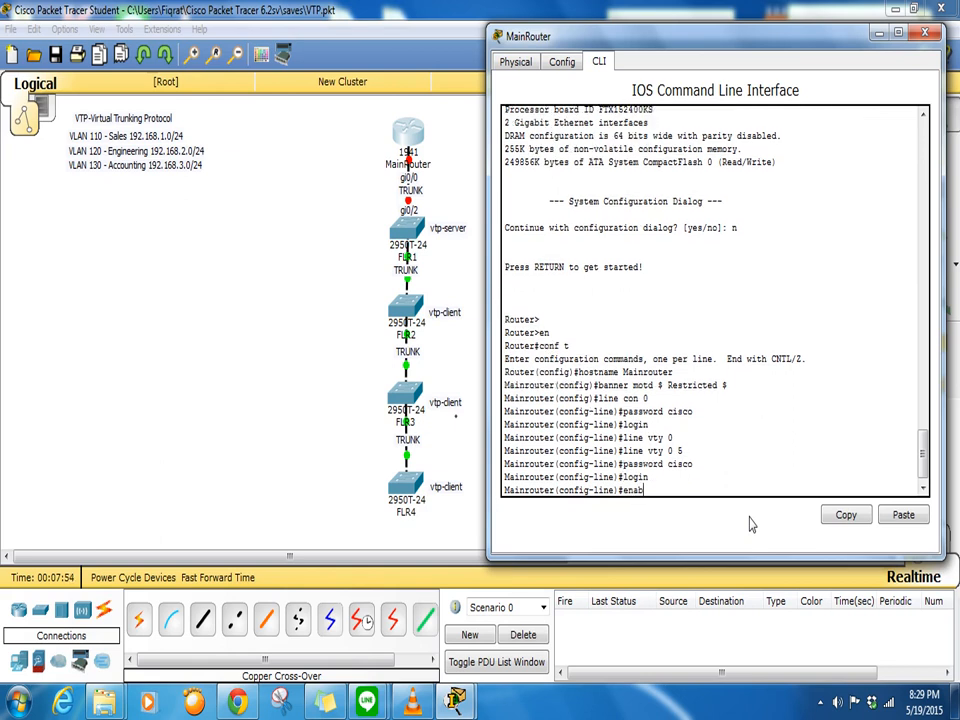
type("le secret cisco")
key("Return")
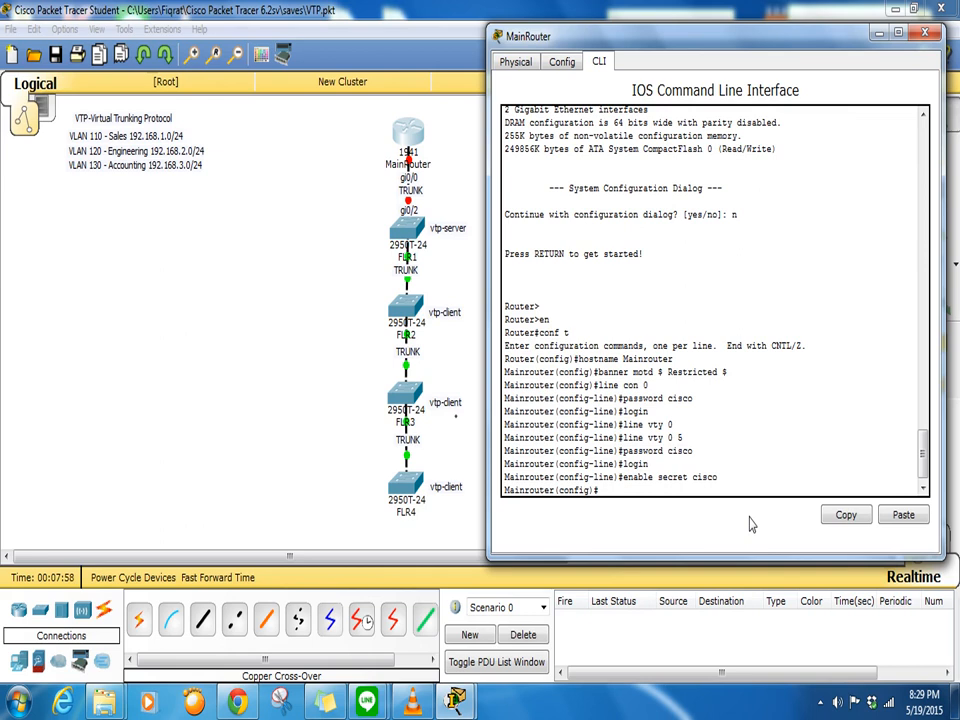
type("service password-encrypt")
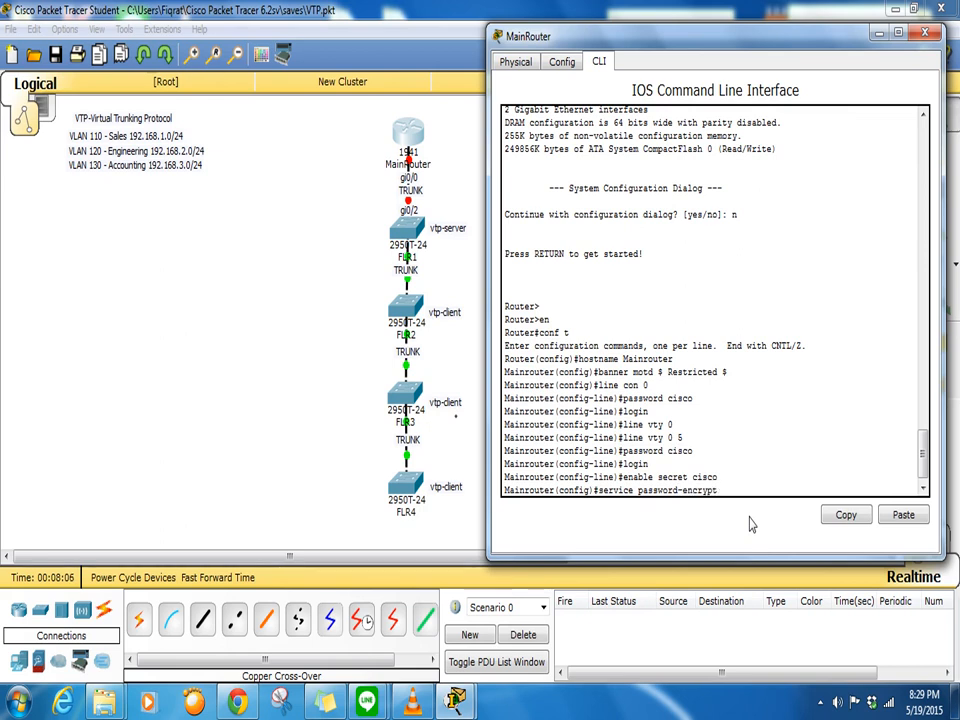
type("ion")
key("Return")
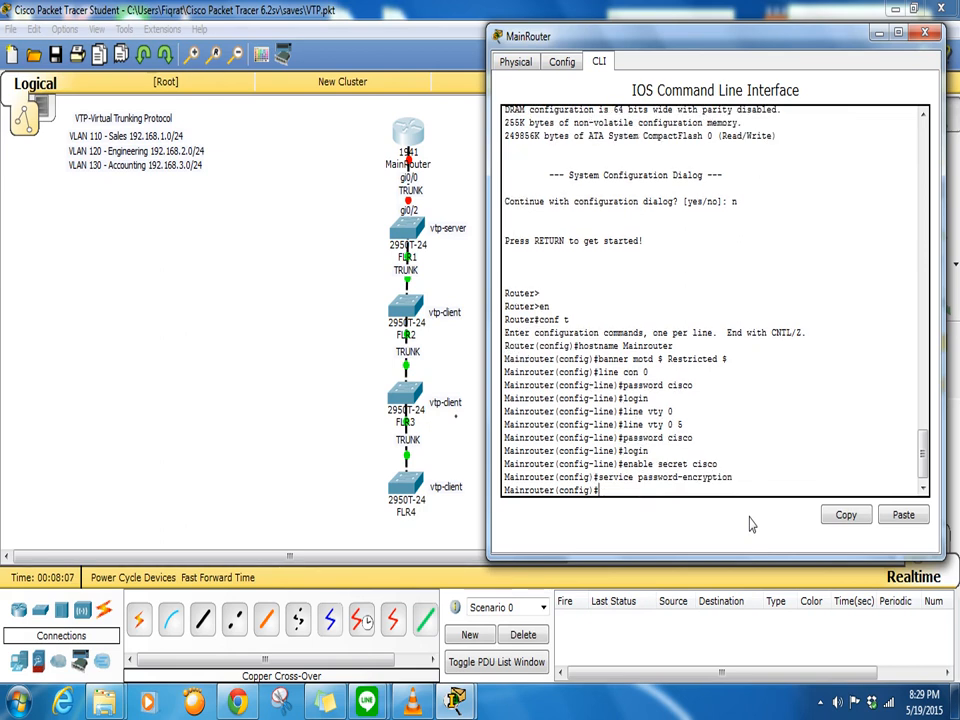
type("no ip domain-lookup")
key("Return")
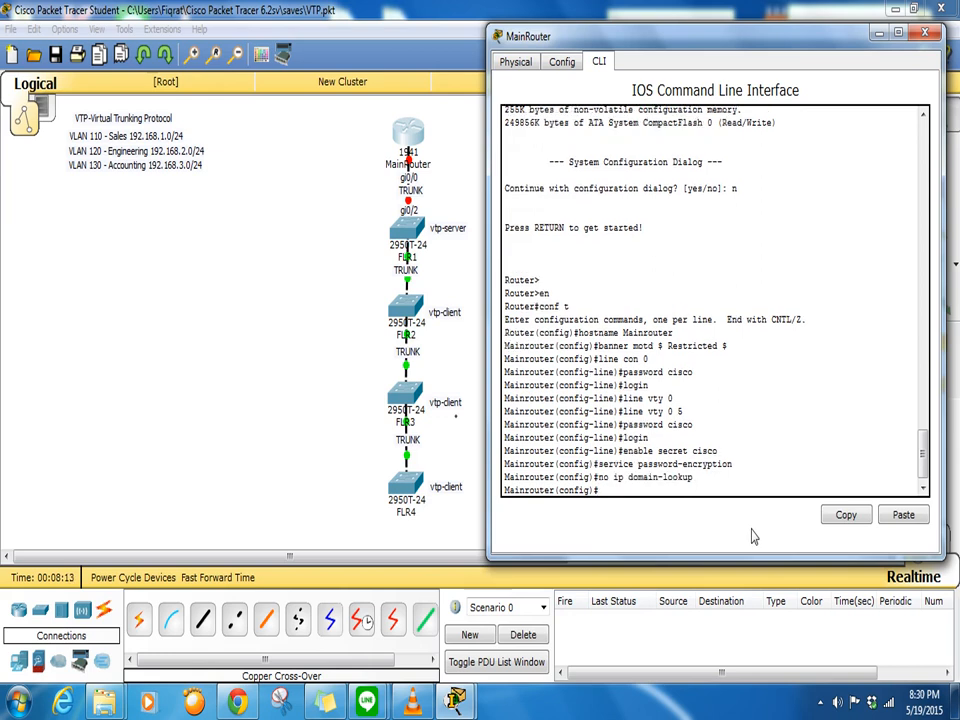
key("Return")
key("Return")
key("Return")
key("Return")
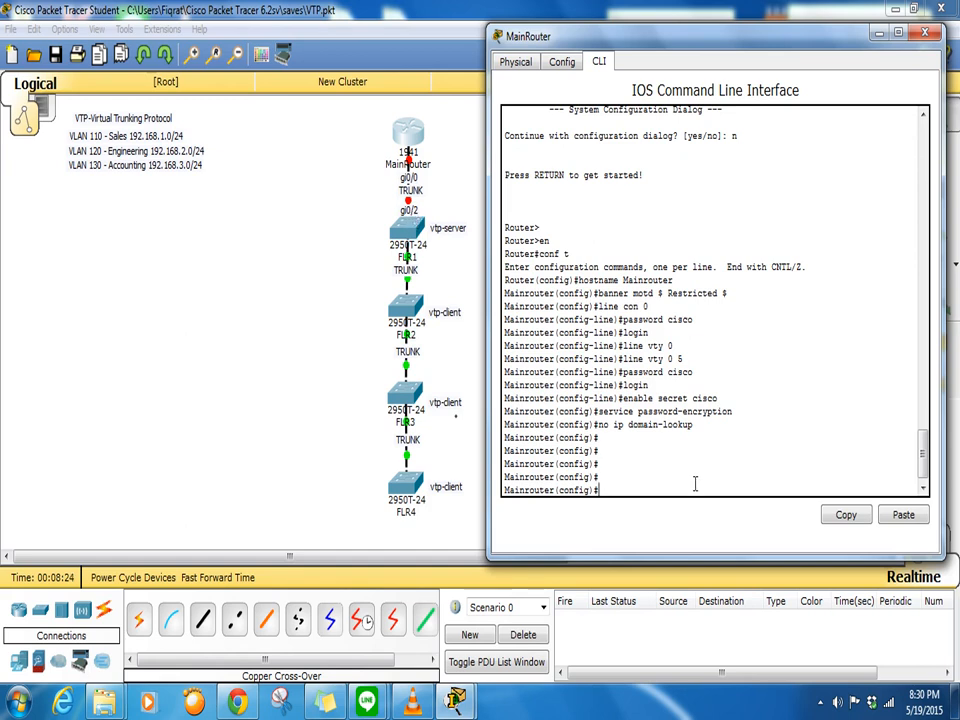
- Bring interface GigabitEthernet0/0 up with no shutdown
type("int gi0/0")
key("Return")
type("no shut")
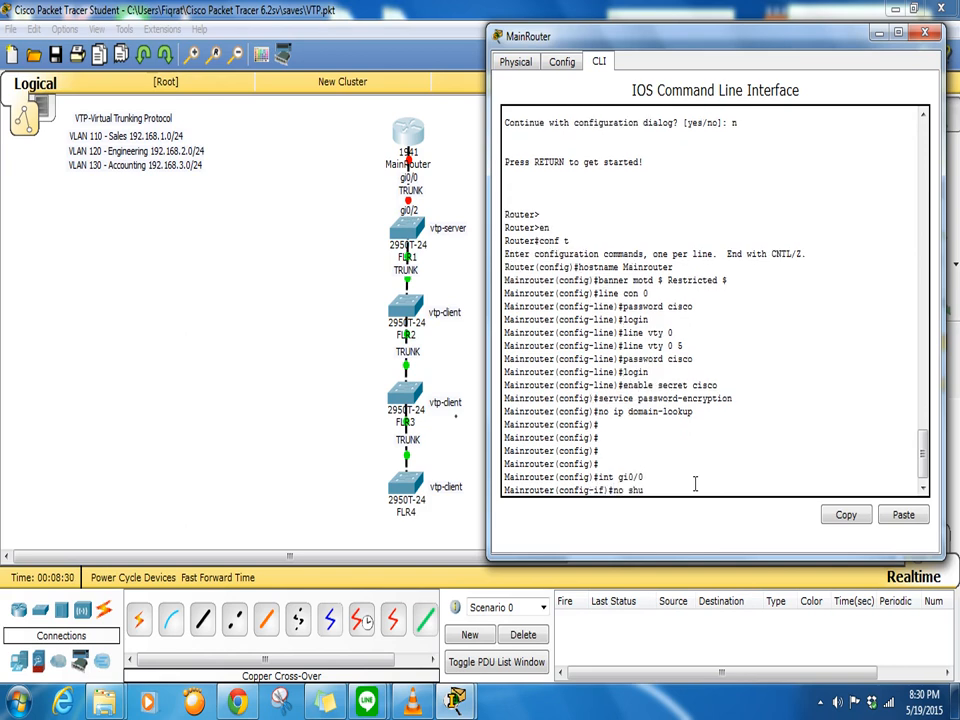
key("Return")
key("Return")
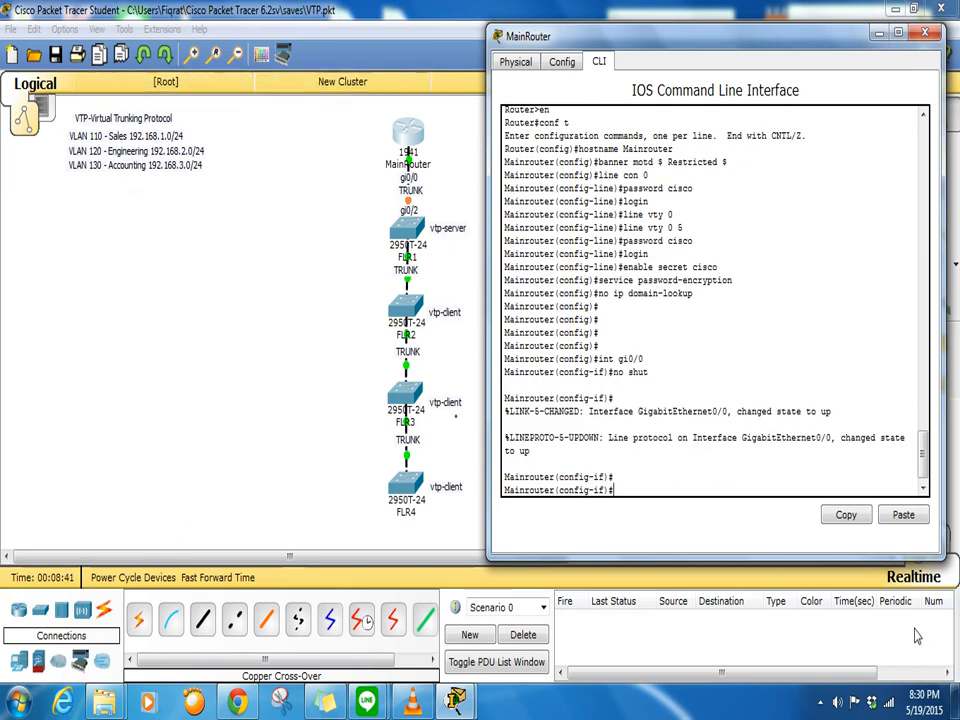
type("int gi0/0.1")
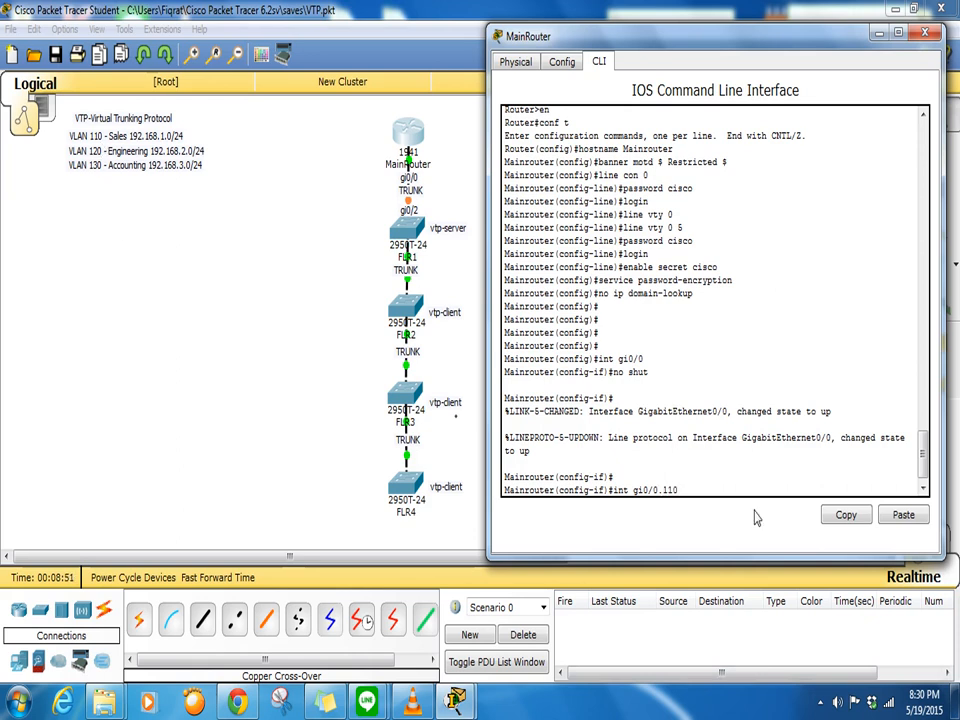
type("10")
- Create subinterface gi0/0.110 with dot1Q encapsulation for VLAN 110
key("Return")
key("Return")
type("enca")
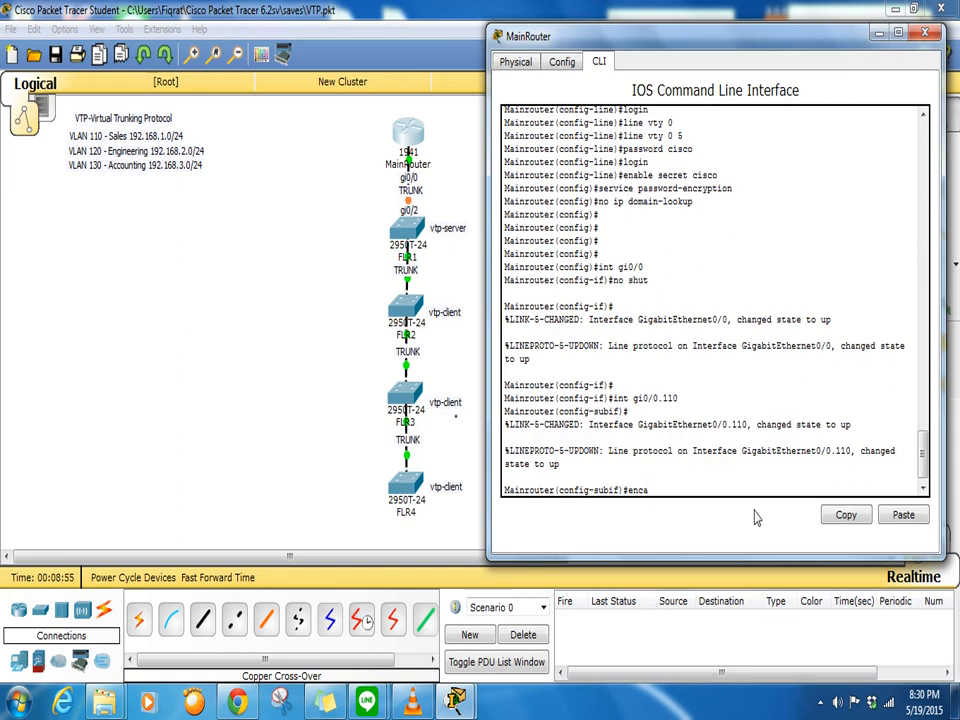
type("sulation dot1q 110")
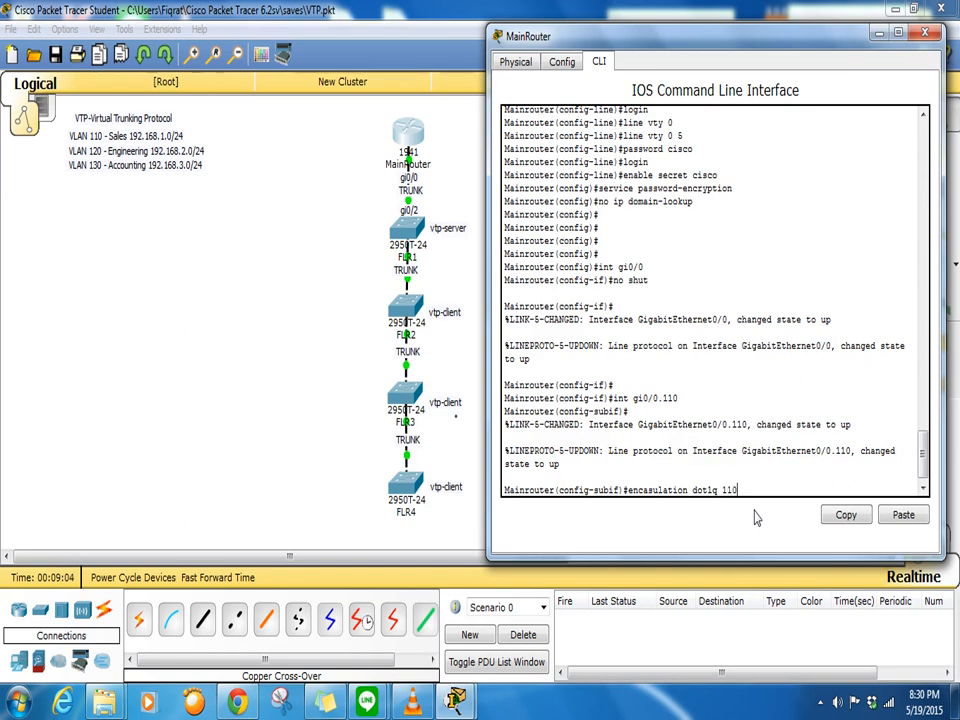
key("Return")
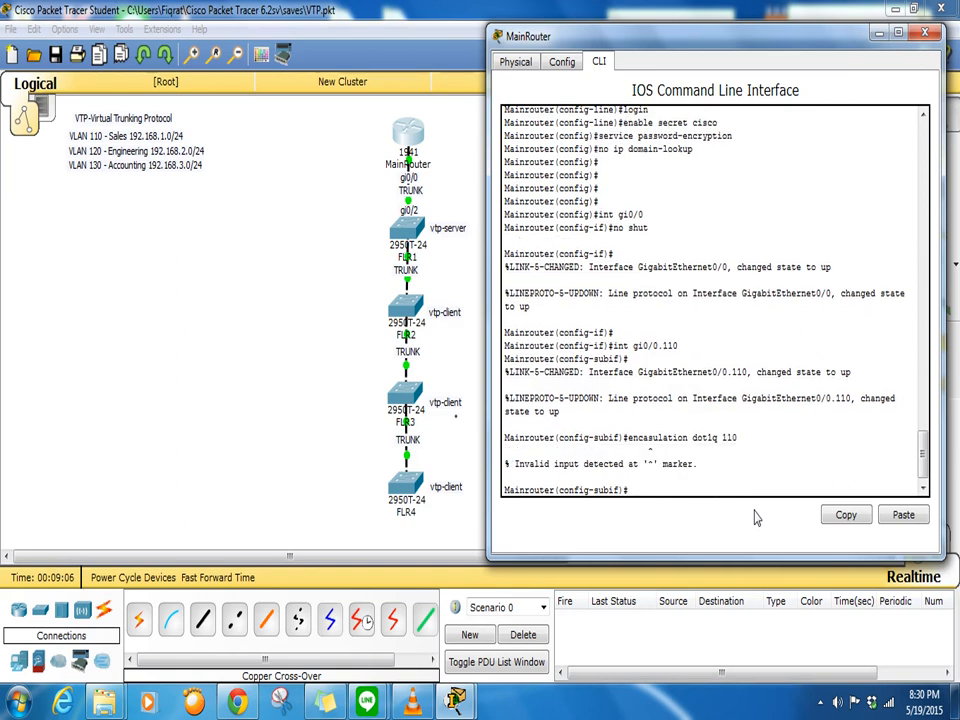
key("Up")
key("Left")
key("Left")
key("Left")
key("Left")
key("Left")
key("Left")
key("Left")
key("Left")
key("Left")
key("Left")
key("Left")
key("Left")
key("Left")
key("Left")
key("Left")
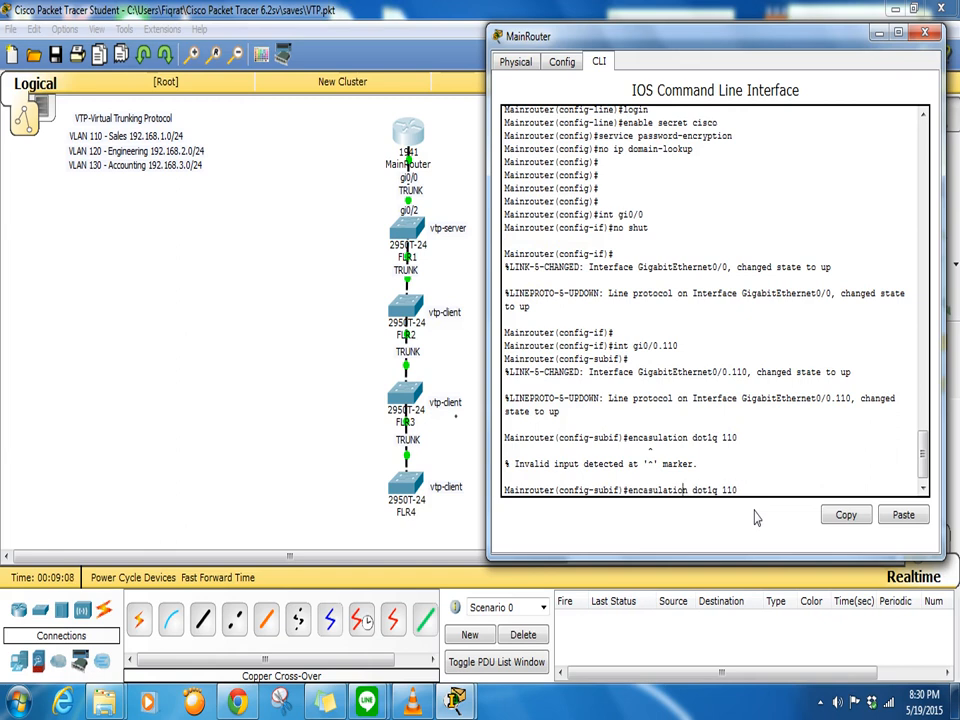
type("p")
key("Return")
- Assign 192.168.1.1 255.255.255.0 to gi0/0.110 and bring it up
type("nfig-subif)#ip")
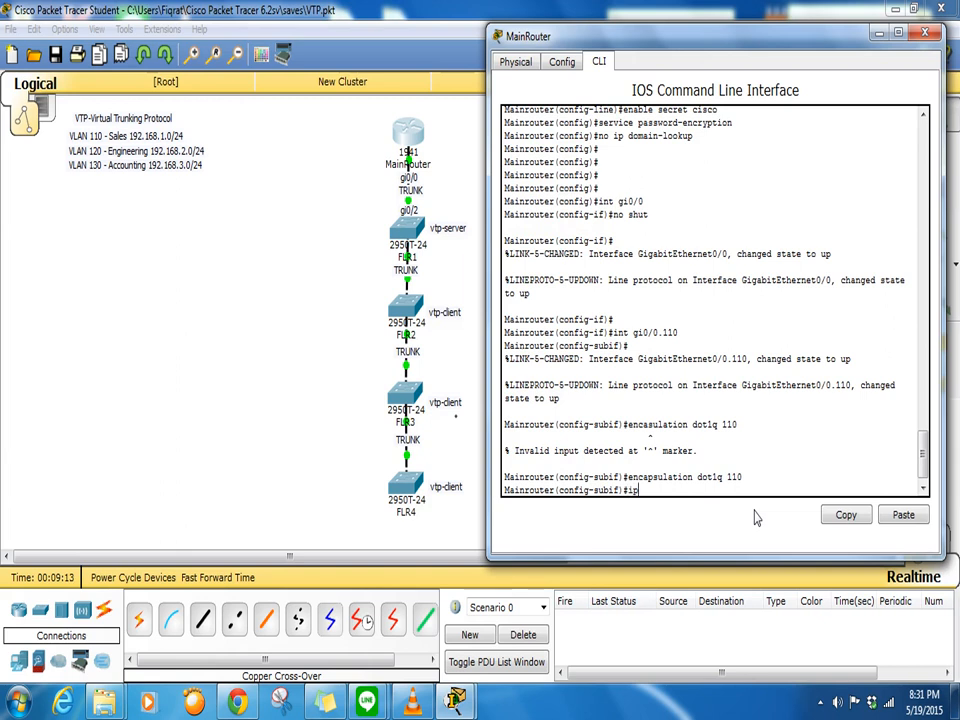
type(" address 192.168.1.1 255.255.")
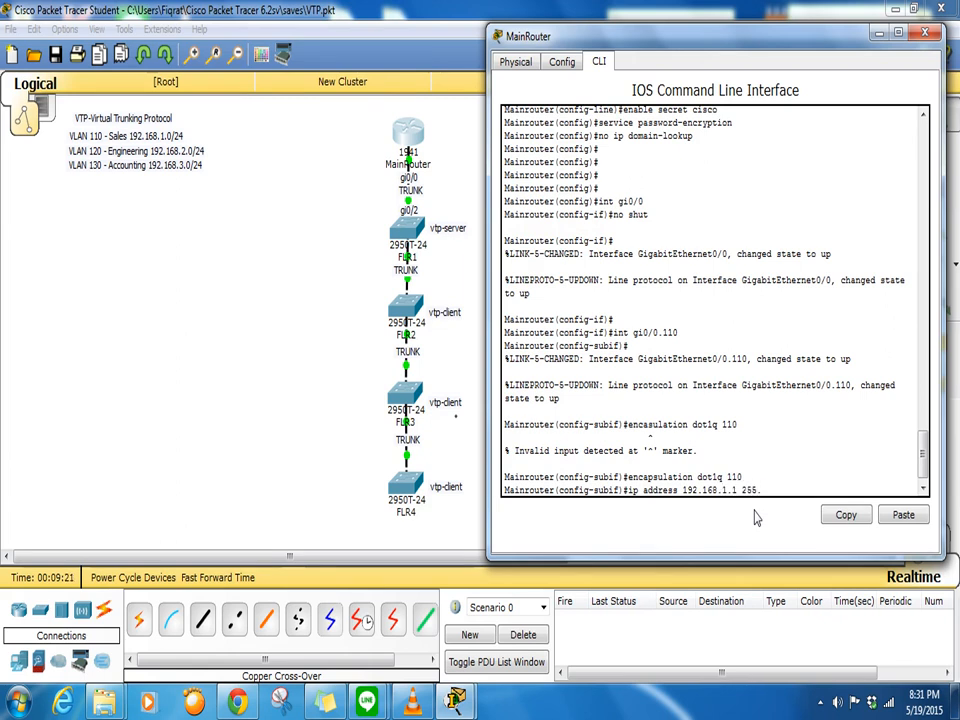
type(".0")
key("Return")
key("Return")
key("Return")
key("Return")
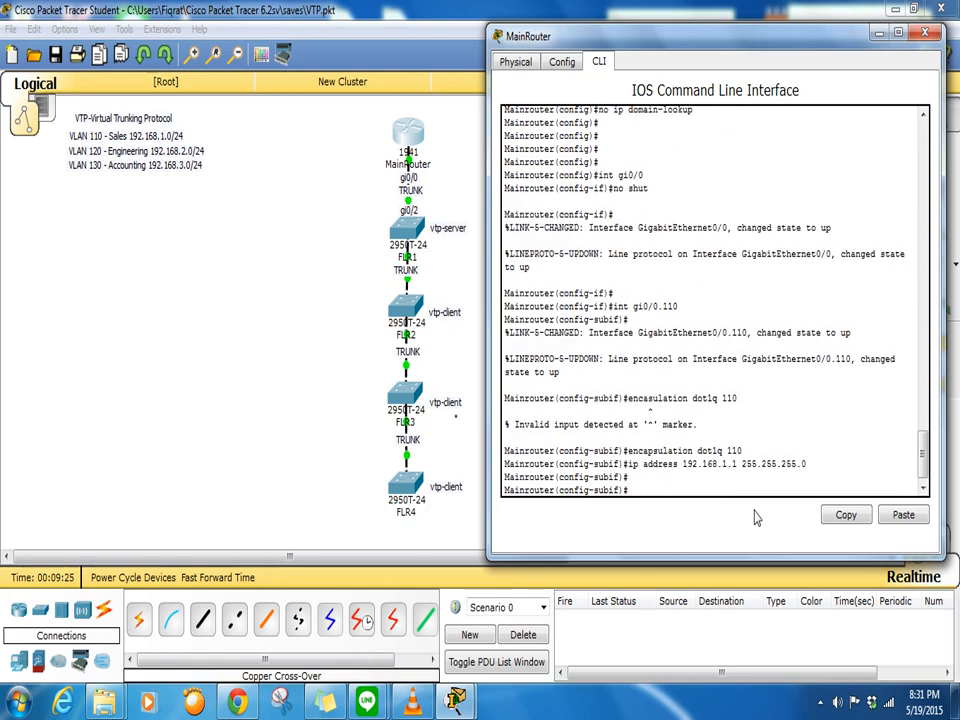
type("no shut")
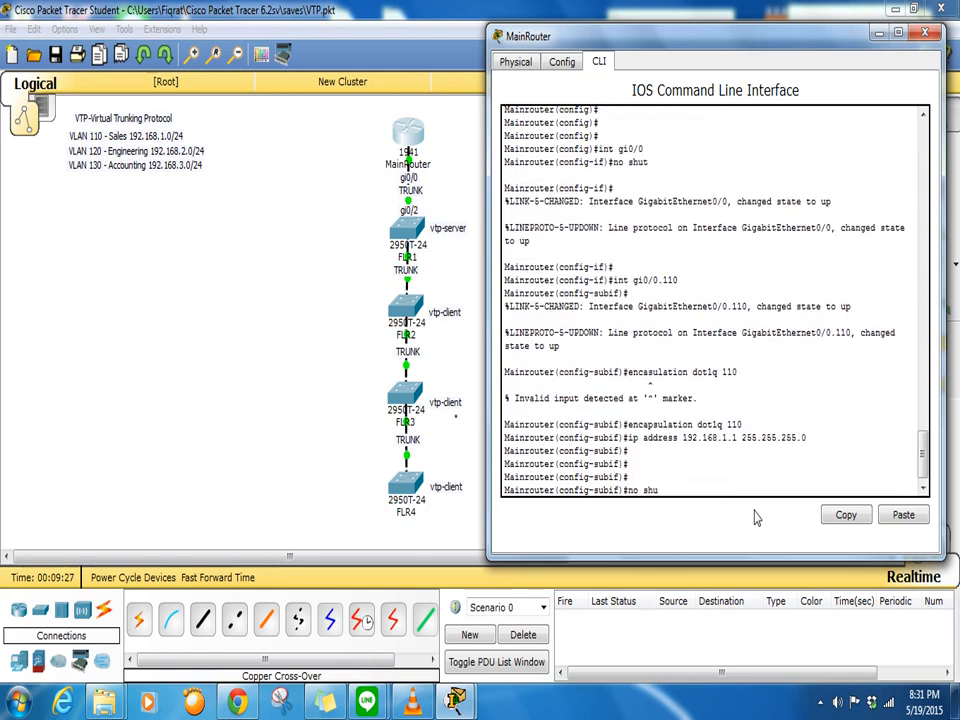
key("Return")
key("Return")
type("in")
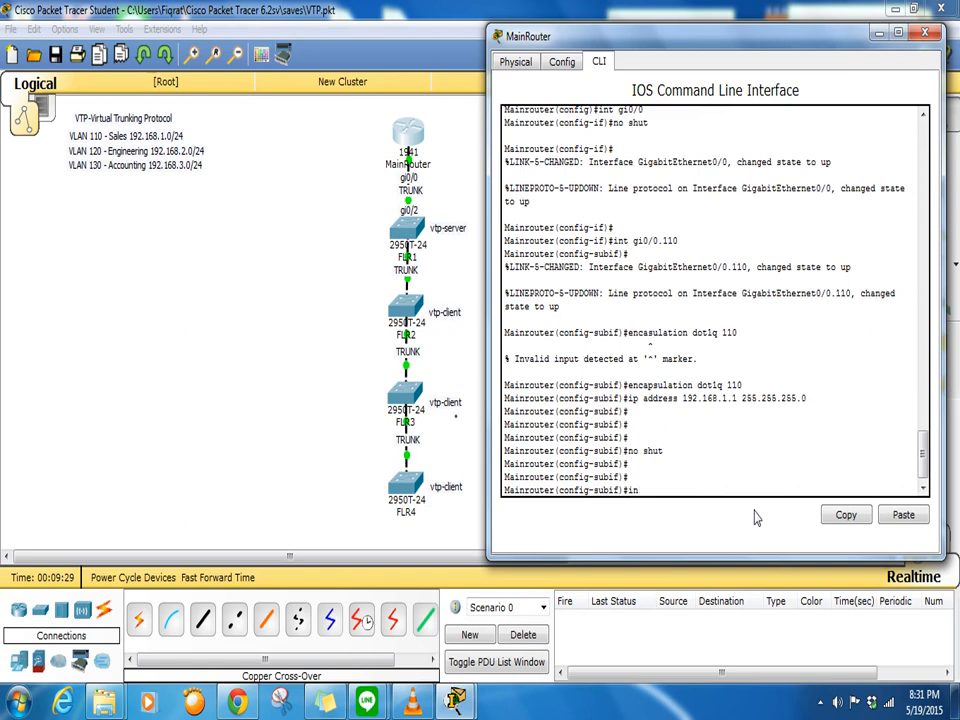
type("t gi0/0.120")
- Create gi0/0.120 with dot1Q VLAN 120 and address 192.168.2.1 255.255.255.0
key("Return")
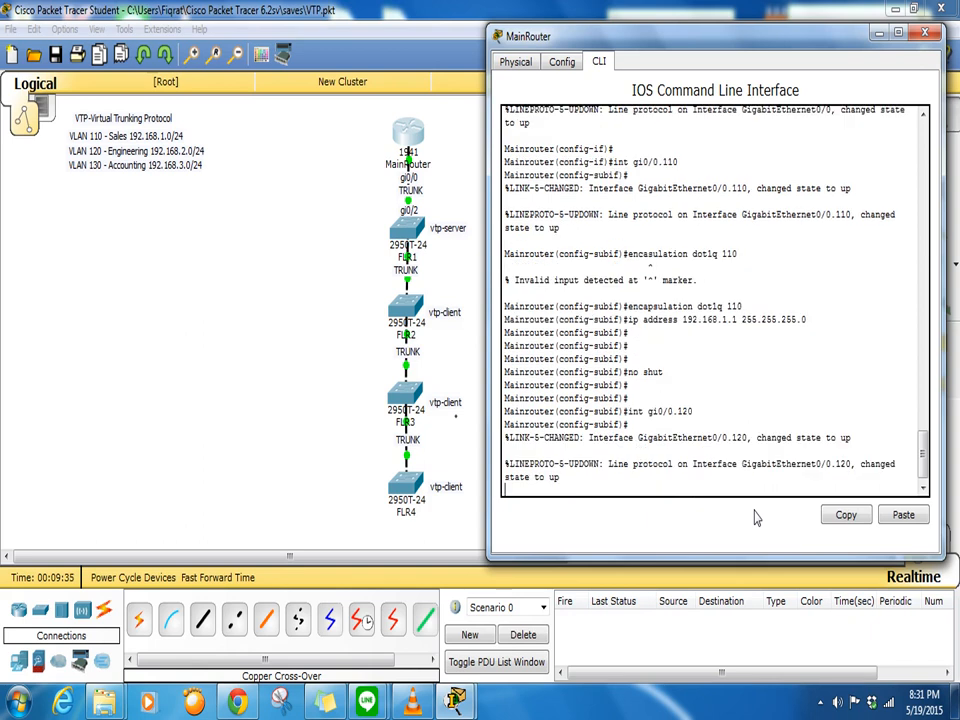
type("en")
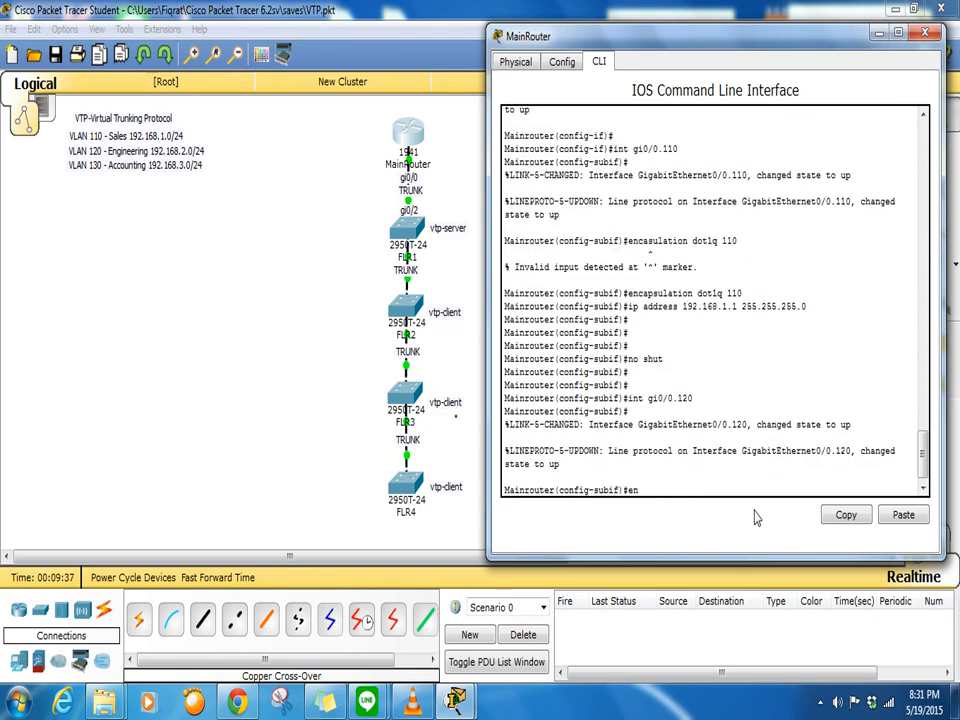
type("capsulaty")
type("ion dot")
type("1q 120")
key("Return")
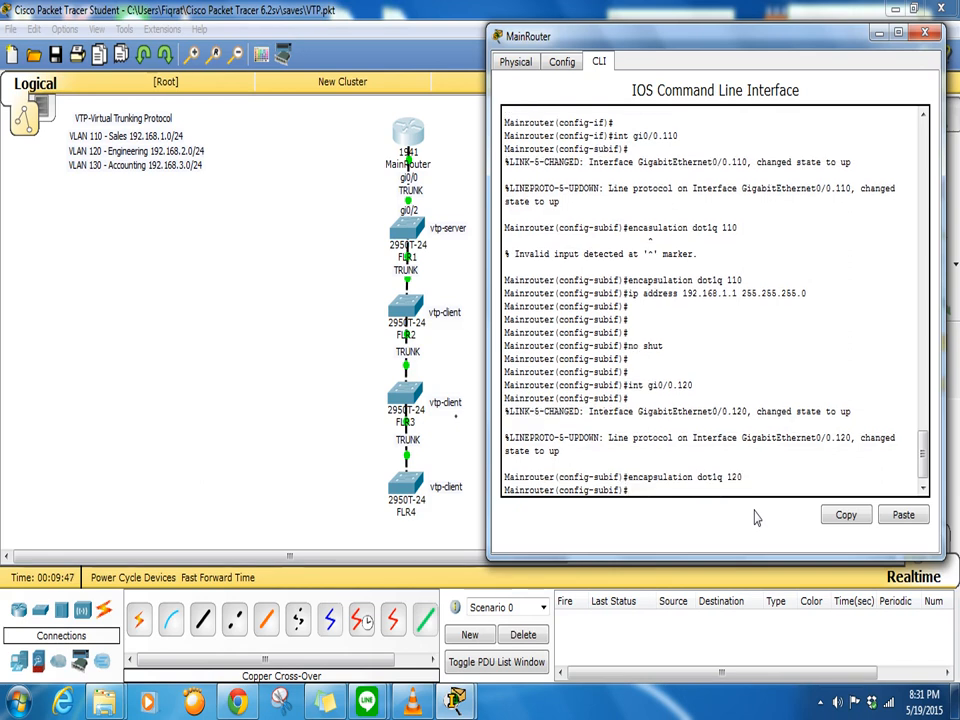
type("ip address ")
type("192.168")
type(".1.1")
key("BackSpace")
key("BackSpace")
key("BackSpace")
type("2.1 255.255.255.0")
key("Return")
- Enable subinterface gi0/0.120 with no shutdown
key("Return")
type("no shutr")
key("Return")
type("no shut")
key("Return")
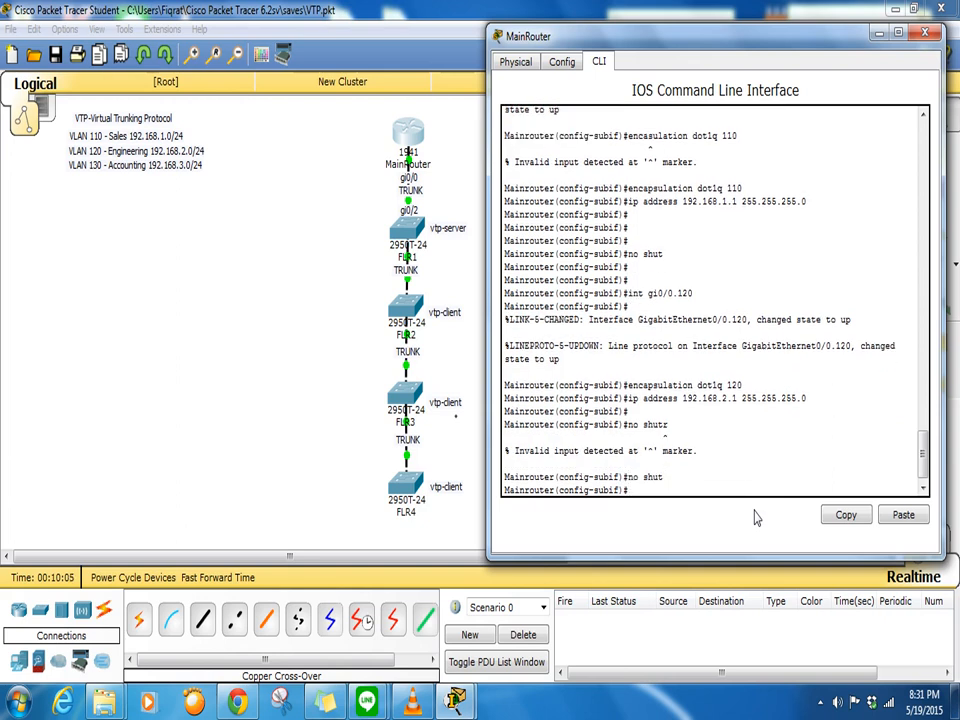
key("Return")
key("Return")
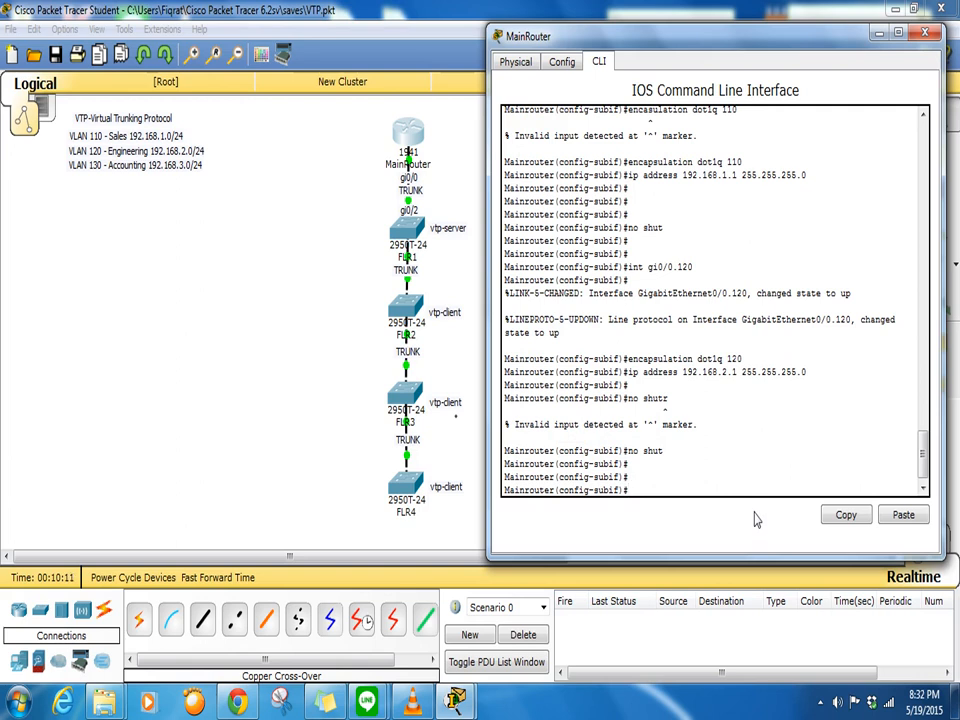
type("int gi0/0.130")
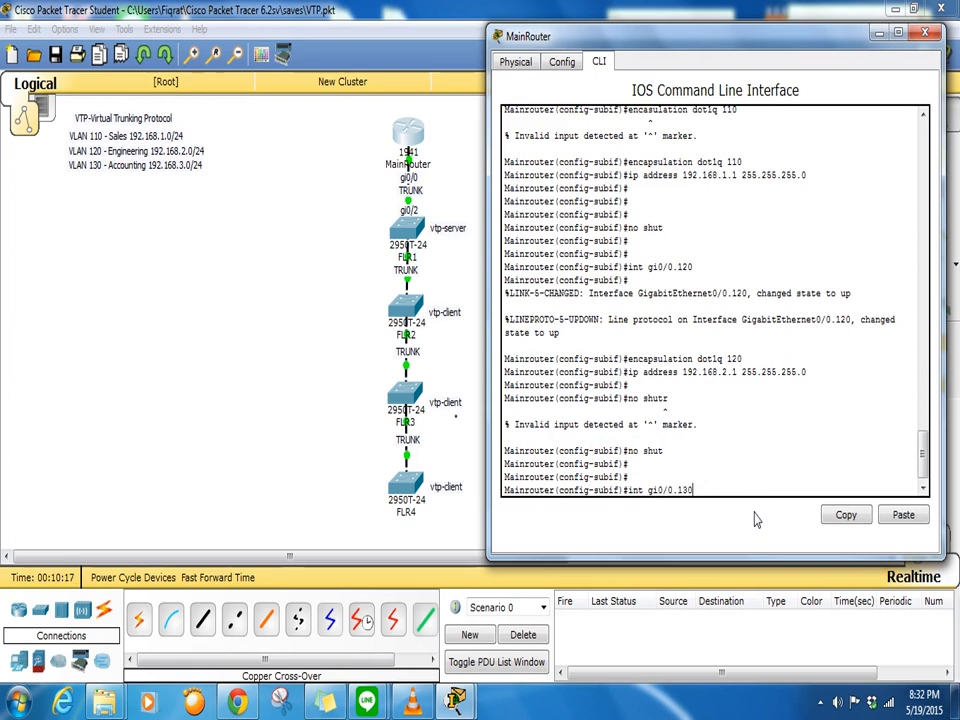
- Create subinterface gi0/0.130 with dot1Q encapsulation for VLAN 130
key("Return")
key("Return")
key("Return")
type("en")
key("Tab")
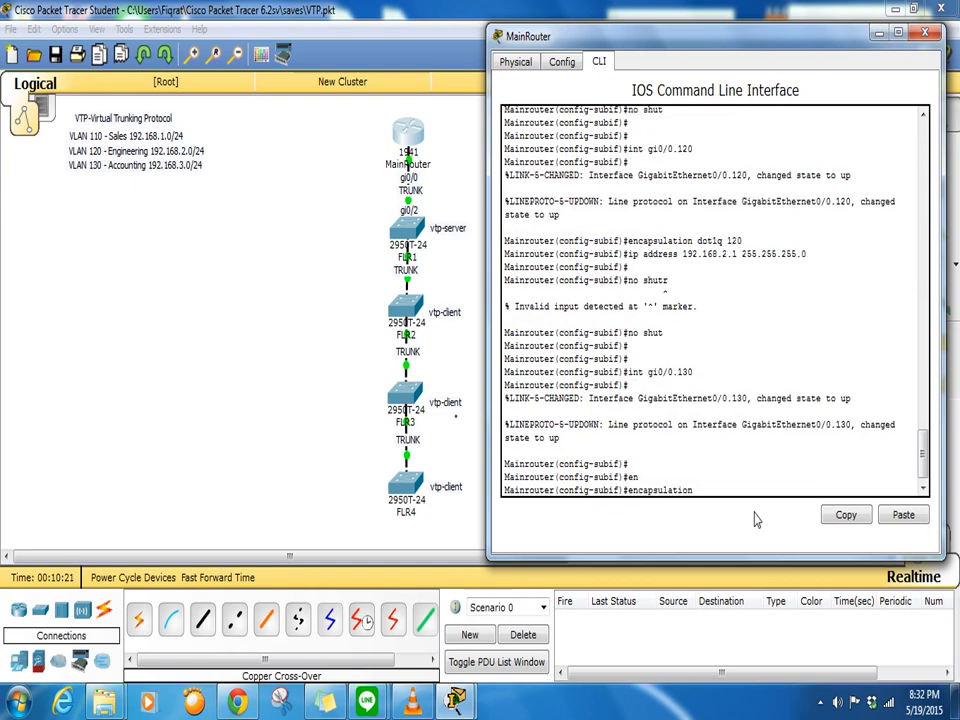
type("do")
key("Tab")
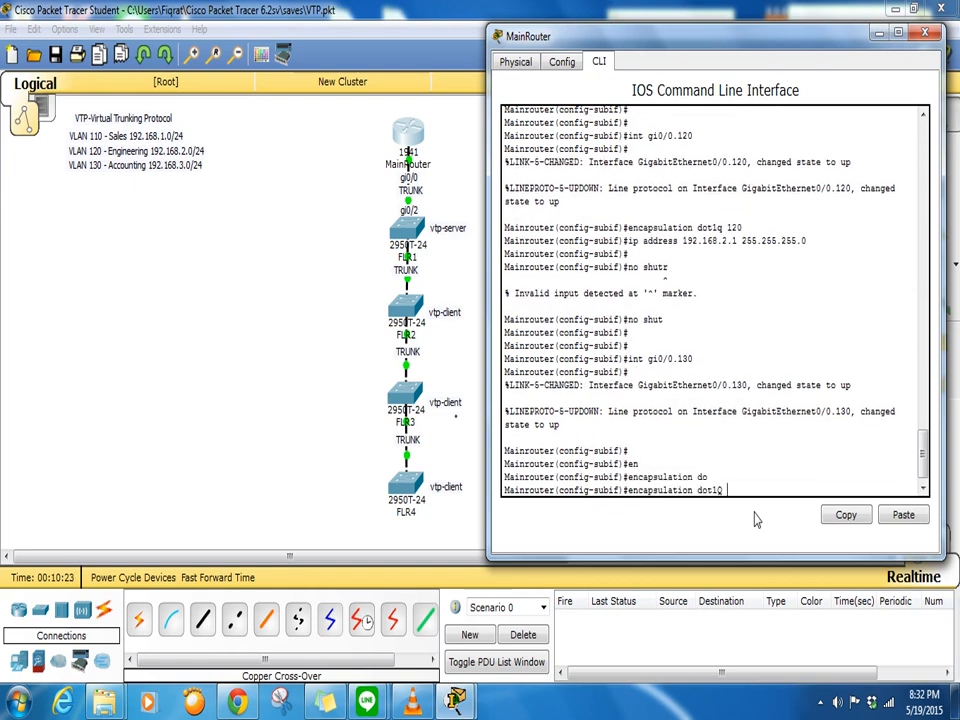
type("130")
key("Return")
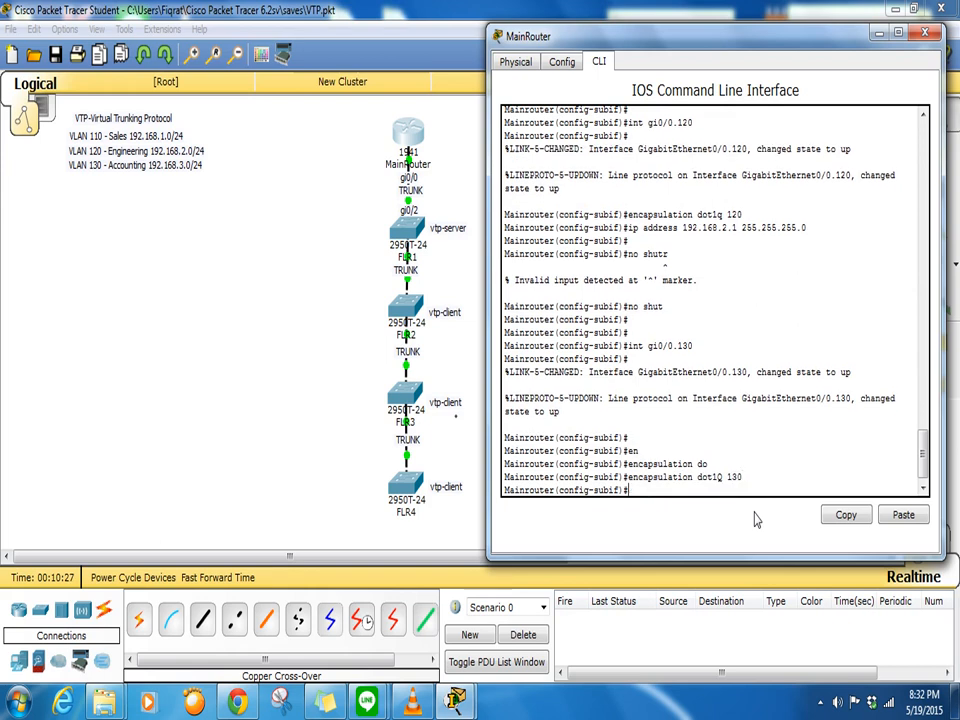
- Assign 192.168.3.1 255.255.255.0 to gi0/0.130 and exit to global configuration
type("ip address 192")
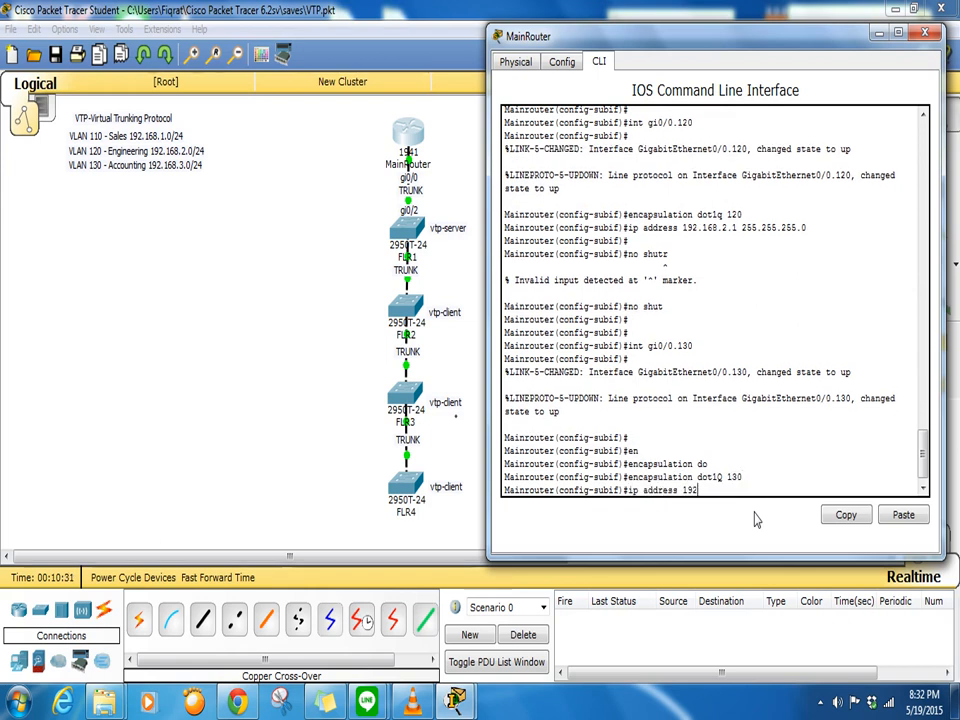
type(".168.3.1 255.255.255.0")
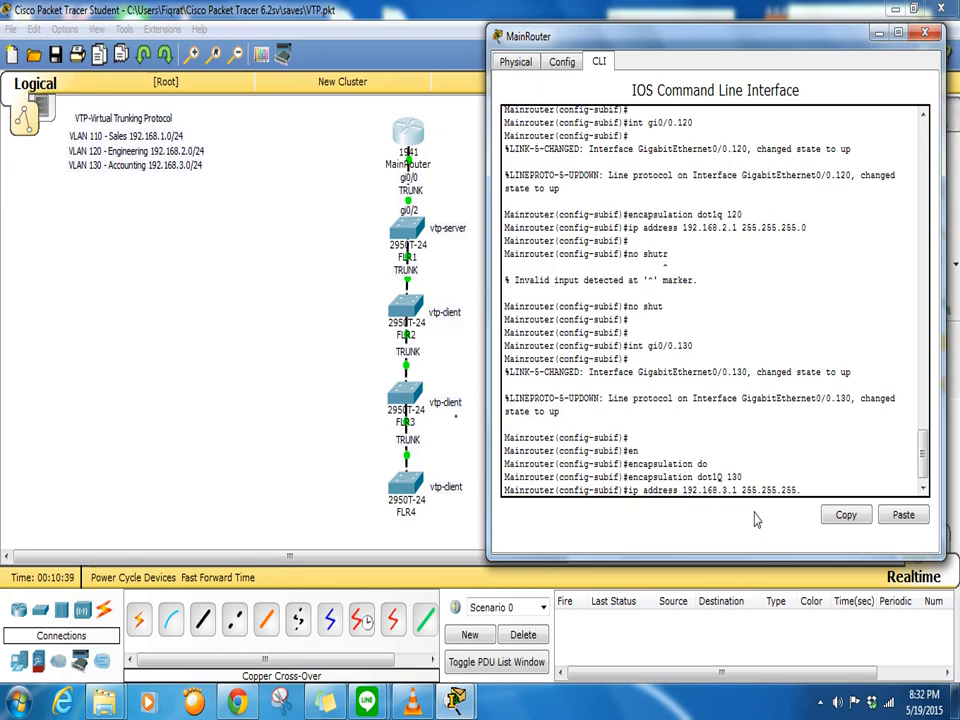
key("Return")
key("Return")
key("Return")
key("Return")
key("Return")
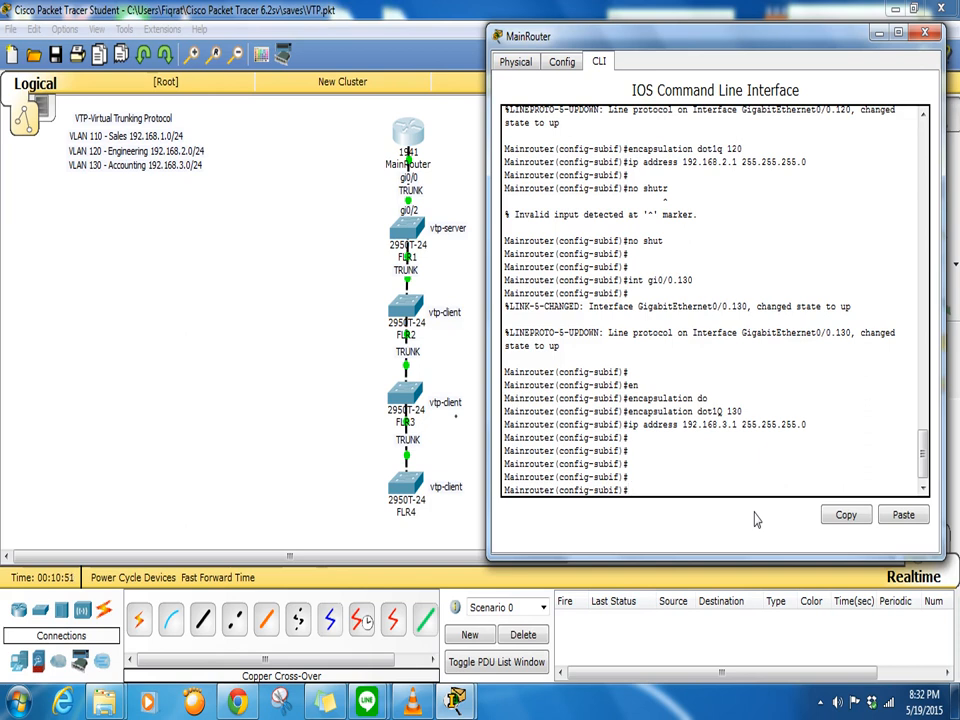
type("exit")
key("Return")
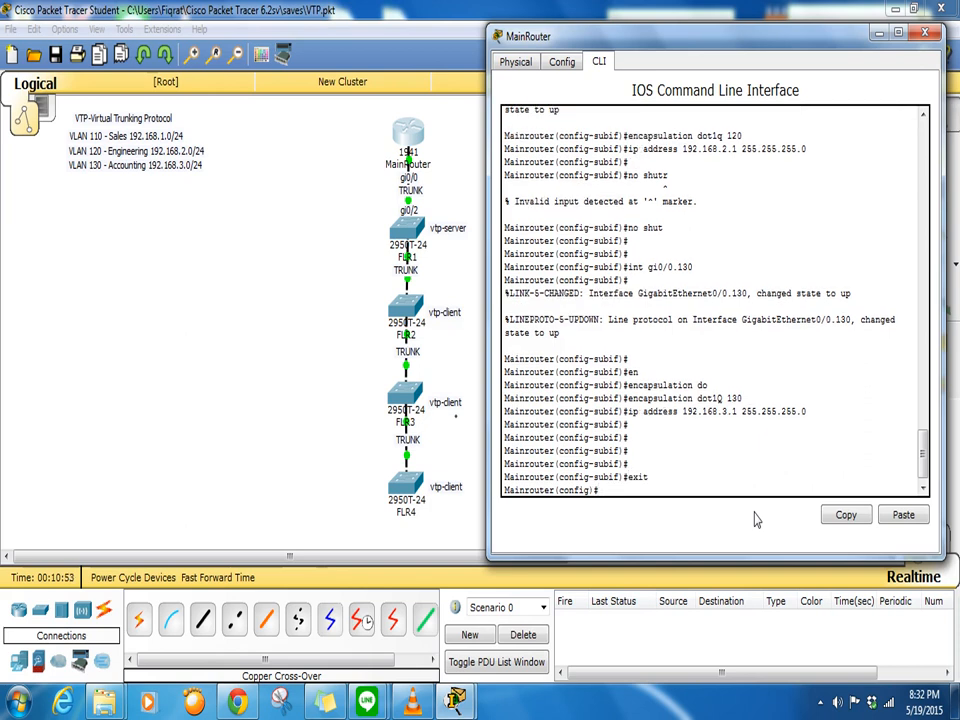
- Create DHCP pool sales with network 192.168.1.0 255.255.255.0
type("ip dhcp pool sales")
key("Return")
type("netw")
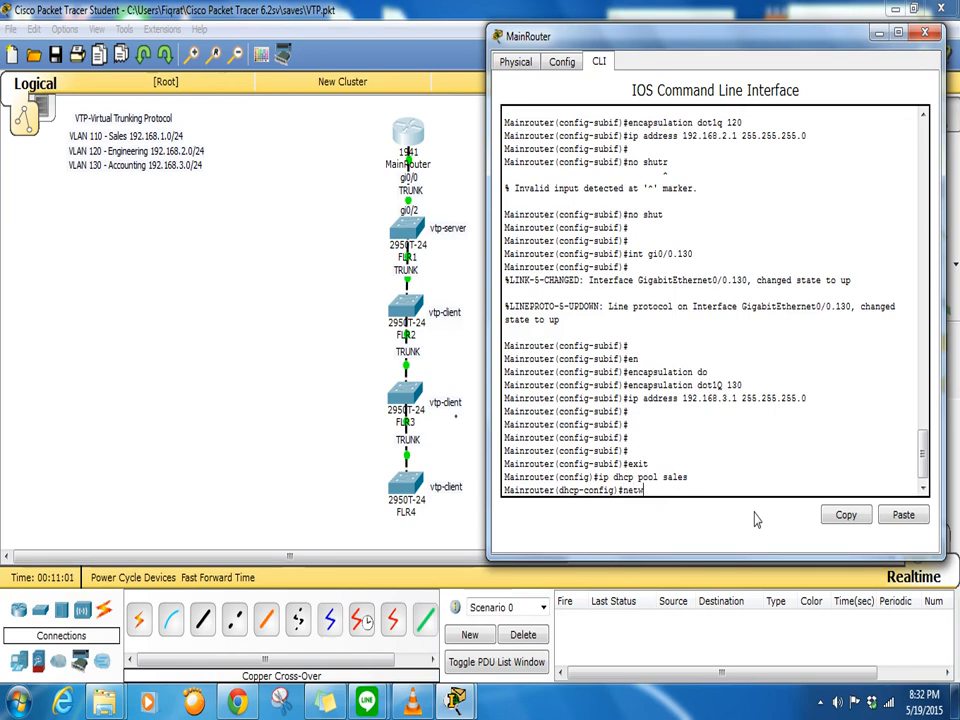
type("ork 192.168.1")
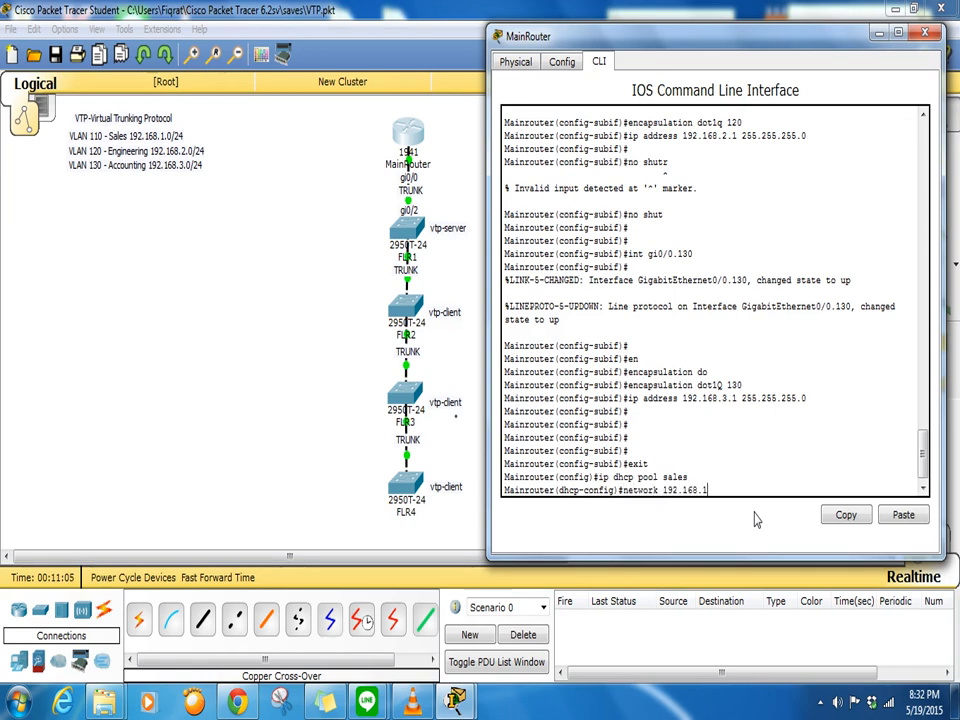
type(".0 255.255.255.0")
key("Return")
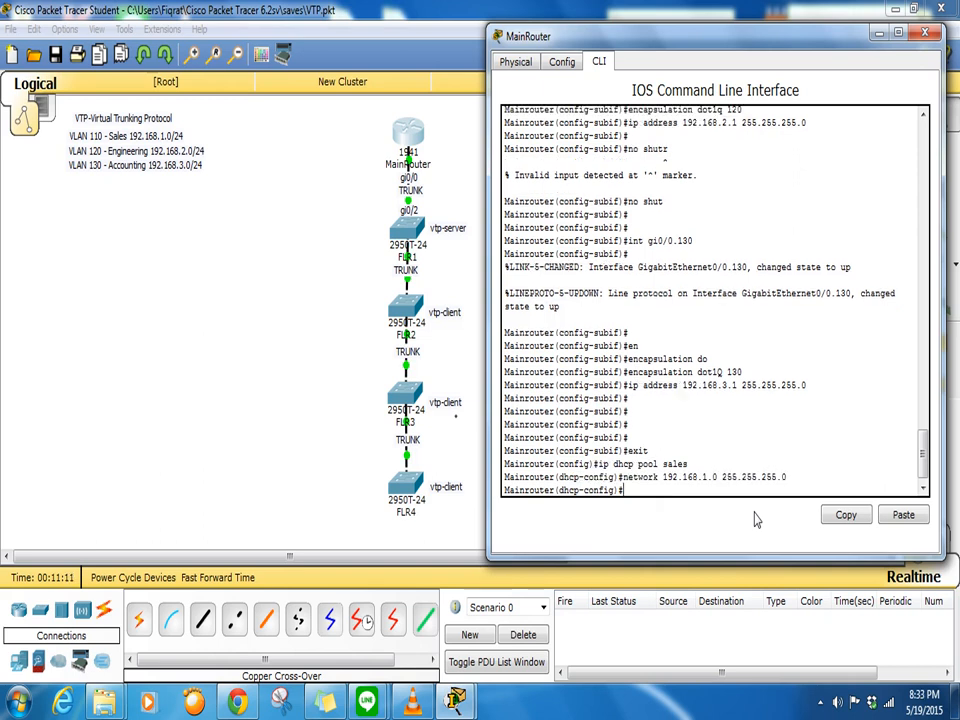
- Set the sales pool's default router to 192.168.1.1
type("ip def")
key("Tab")
key("BackSpace")
key("BackSpace")
key("BackSpace")
key("BackSpace")
key("BackSpace")
key("BackSpace")
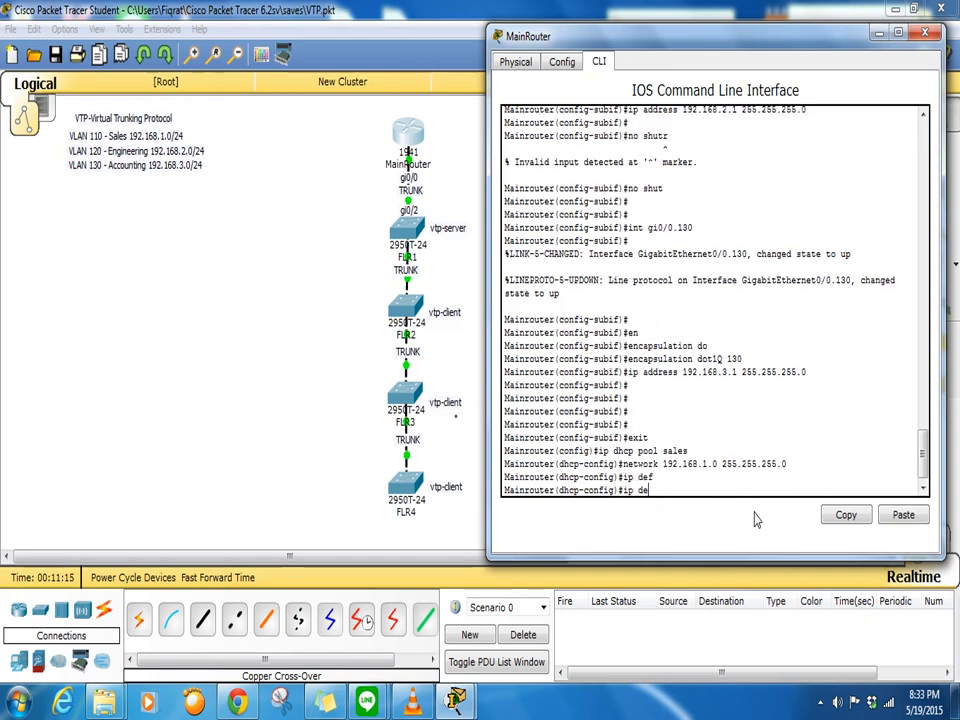
type("def")
key("Tab")
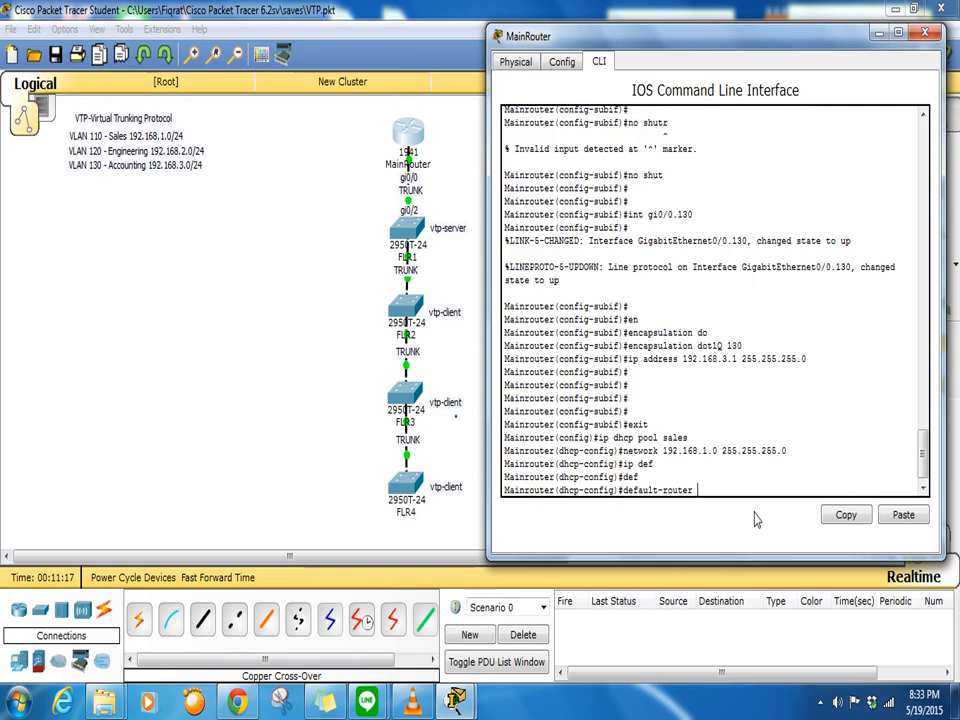
type("192.168.1.1")
key("Return")
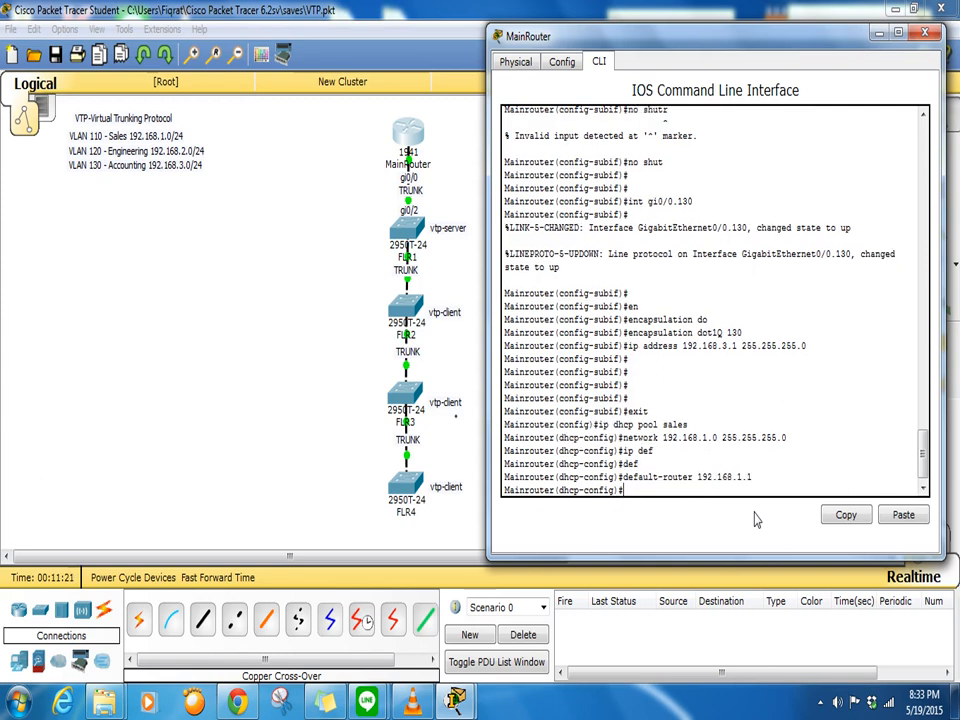
- Set the sales pool's DNS server to 8.8.8.8
type("dns")
key("Tab")
type("192.168.")
key("BackSpace")
key("BackSpace")
key("BackSpace")
key("BackSpace")
key("BackSpace")
key("BackSpace")
key("BackSpace")
key("BackSpace")
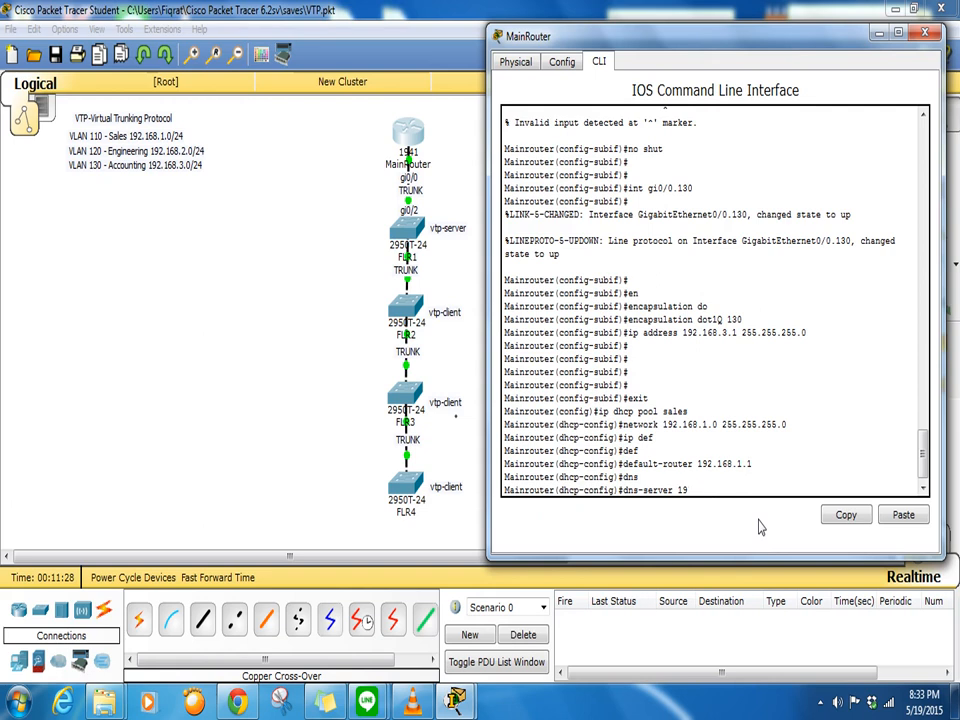
type("8.8.8.8")
key("Return")
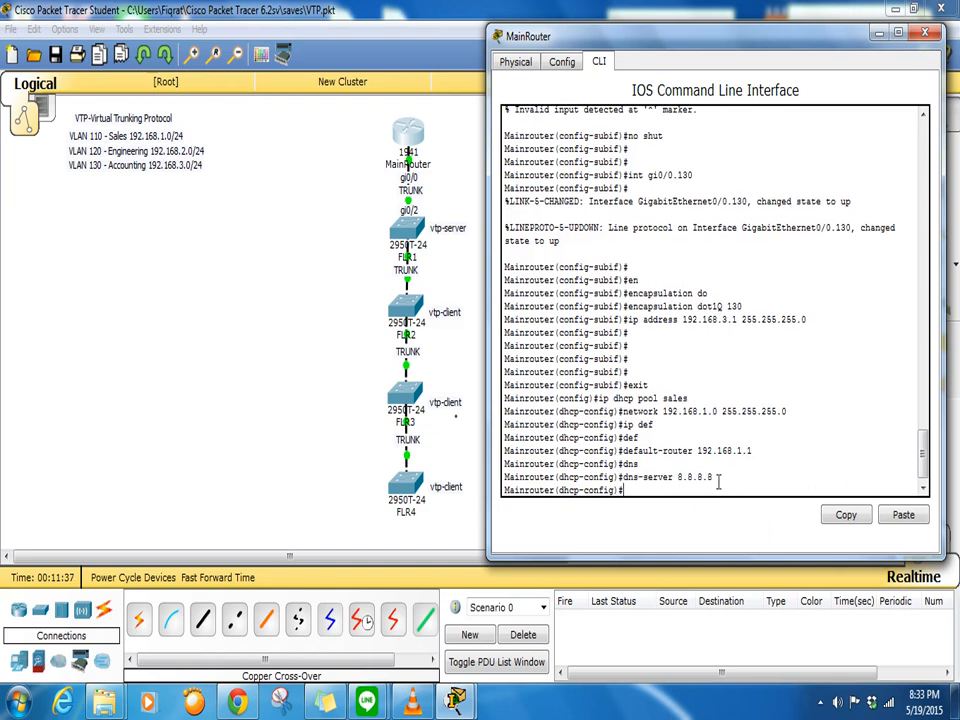
left_click_drag(714, 478, 623, 464)
left_click(632, 489)
key("Return")
key("Return")
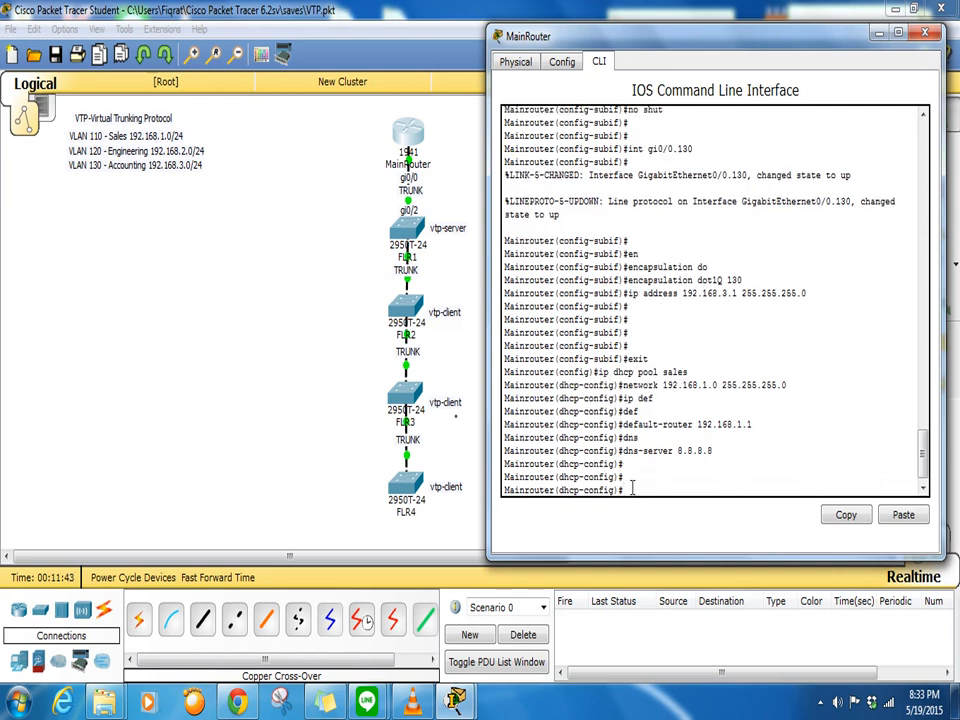
type("ip dhcp engineering")
- Create DHCP pool engineering with network 192.168.2.0 255.255.255.0
key("Return")
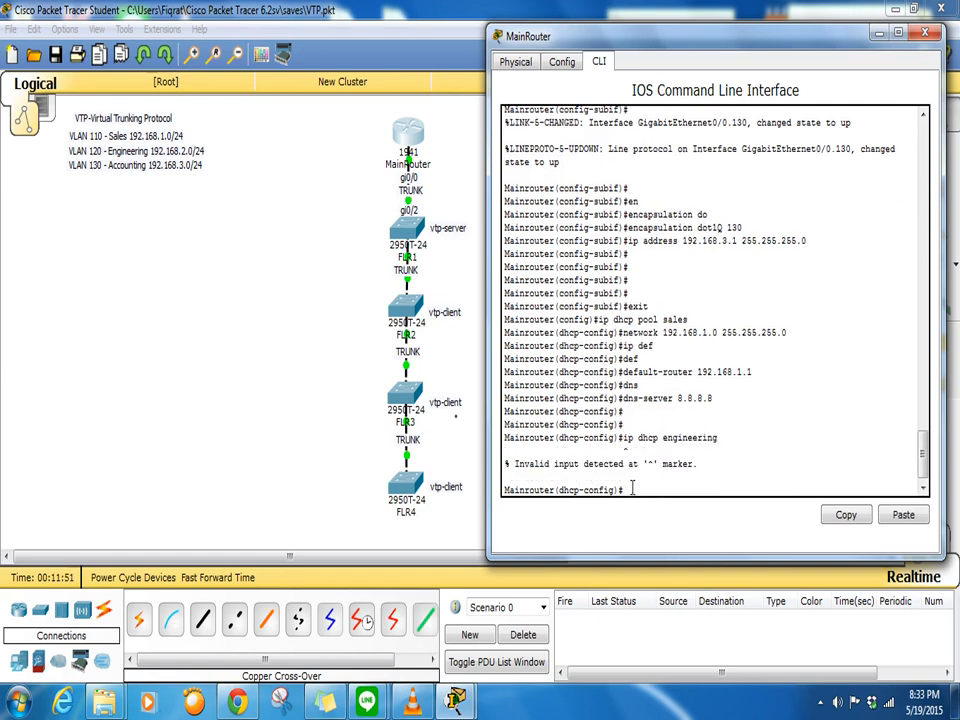
key("Up")
key("Left")
key("Left")
key("Left")
key("Left")
key("Left")
key("Left")
key("Left")
key("Left")
key("Left")
key("Left")
key("Left")
key("Left")
type("pool")
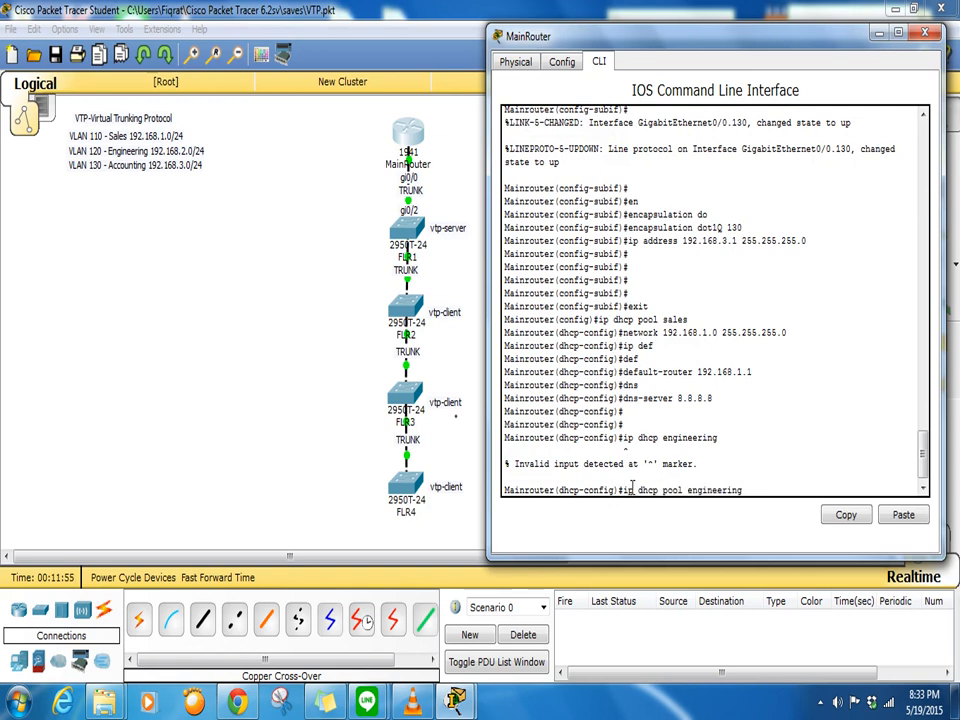
key("Return")
type("net")
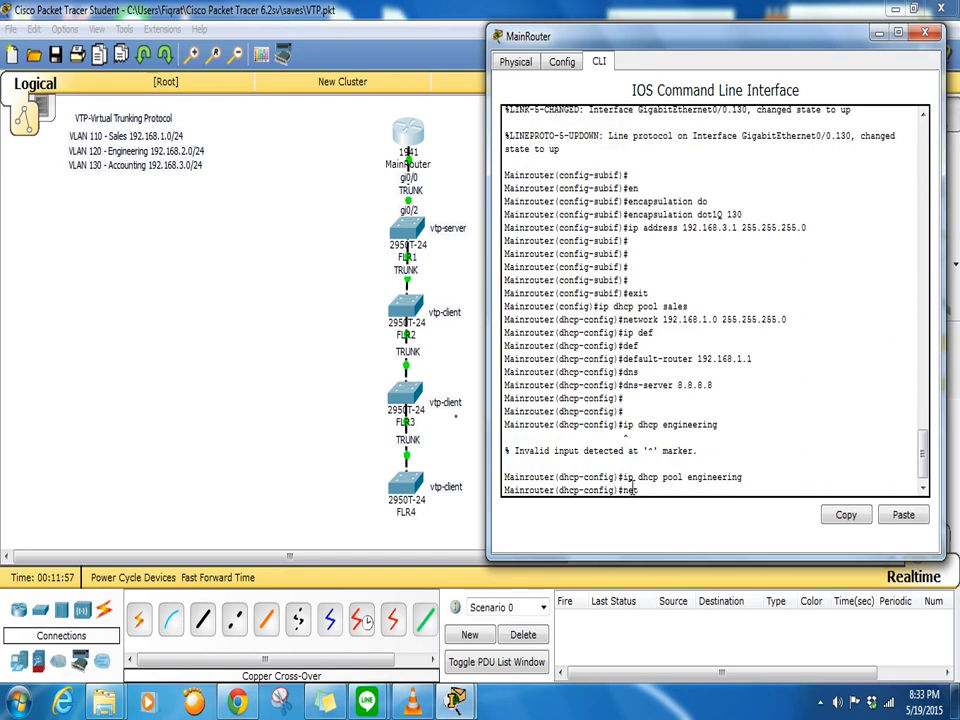
type("work 192.168.2.0")
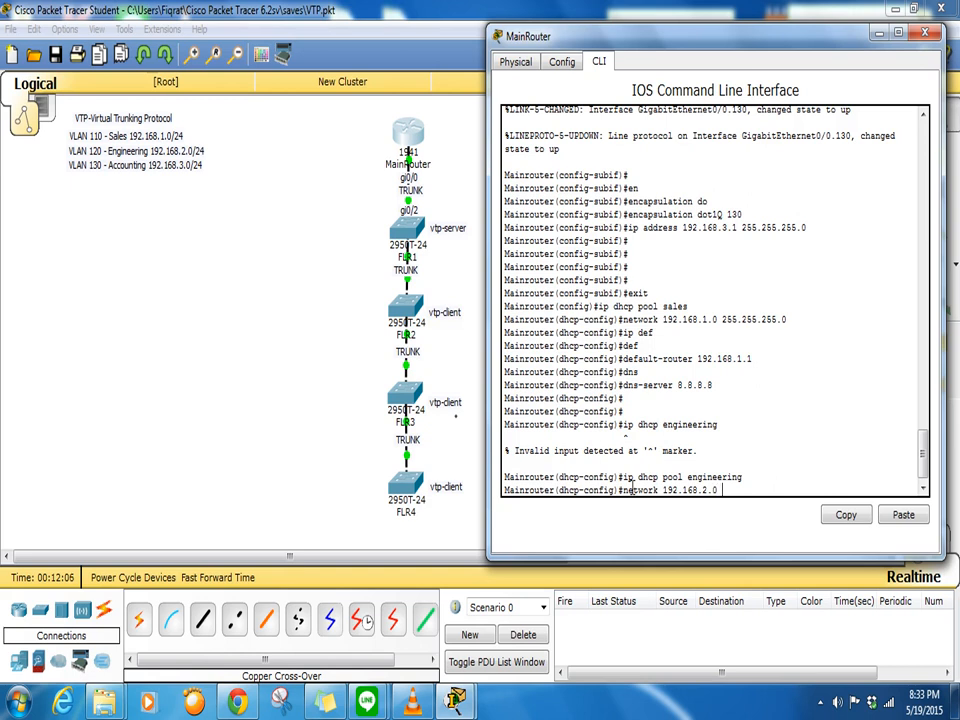
type("255")
key("BackSpace")
type(".255.255.0")
key("Return")
- Give the engineering pool default router 192.168.2.1 and DNS server 8.8.8.8
type("de")
key("Tab")
type("192.168.2.1")
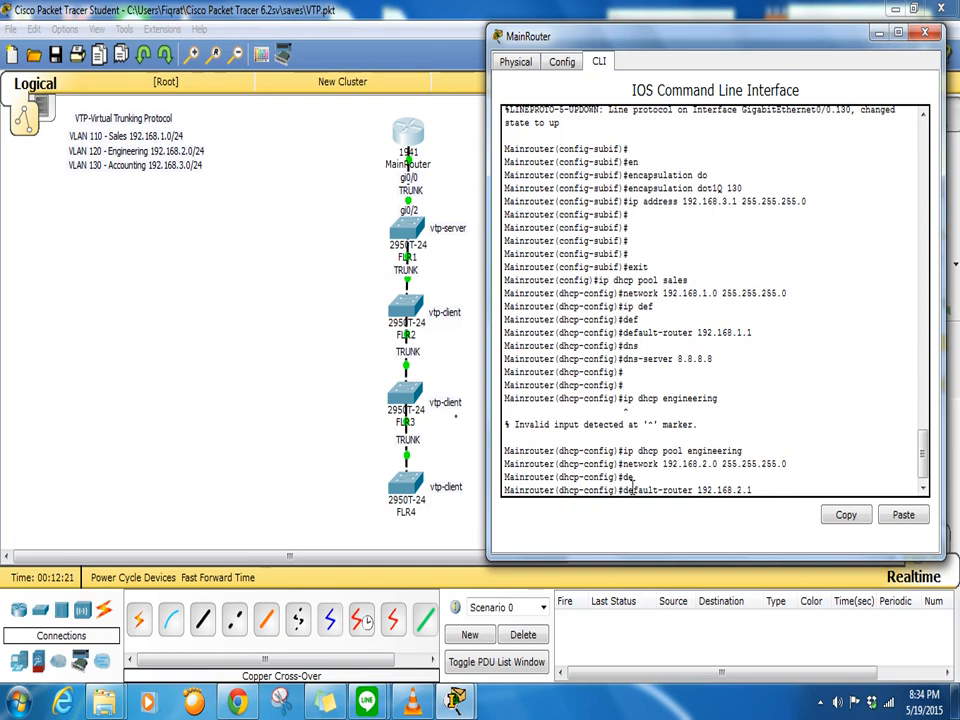
key("Return")
key("Return")
key("Return")
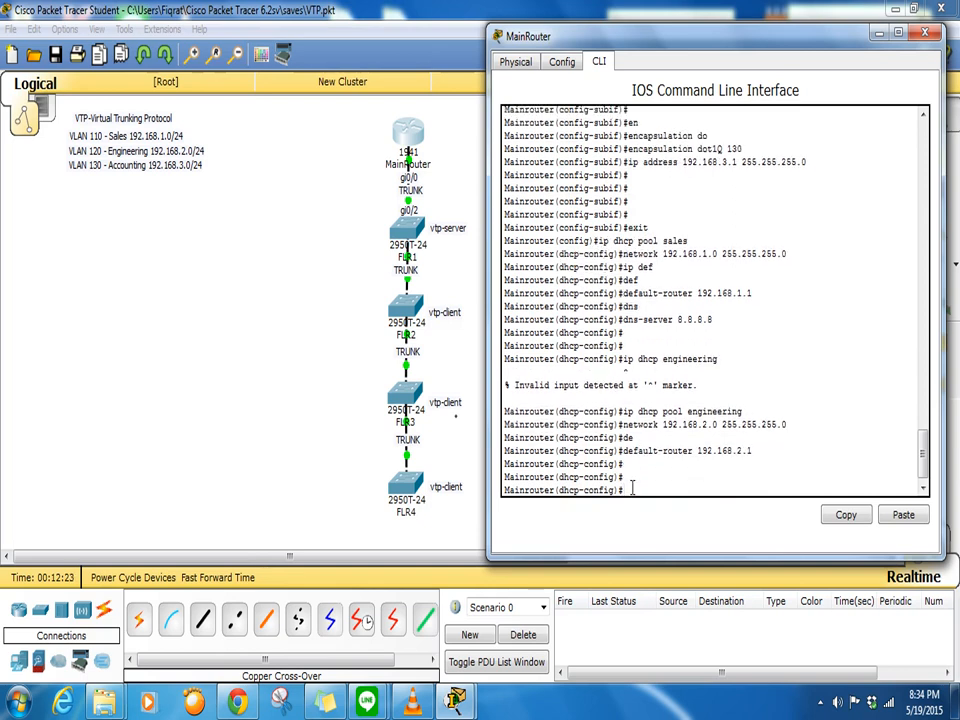
type("den")
key("Tab")
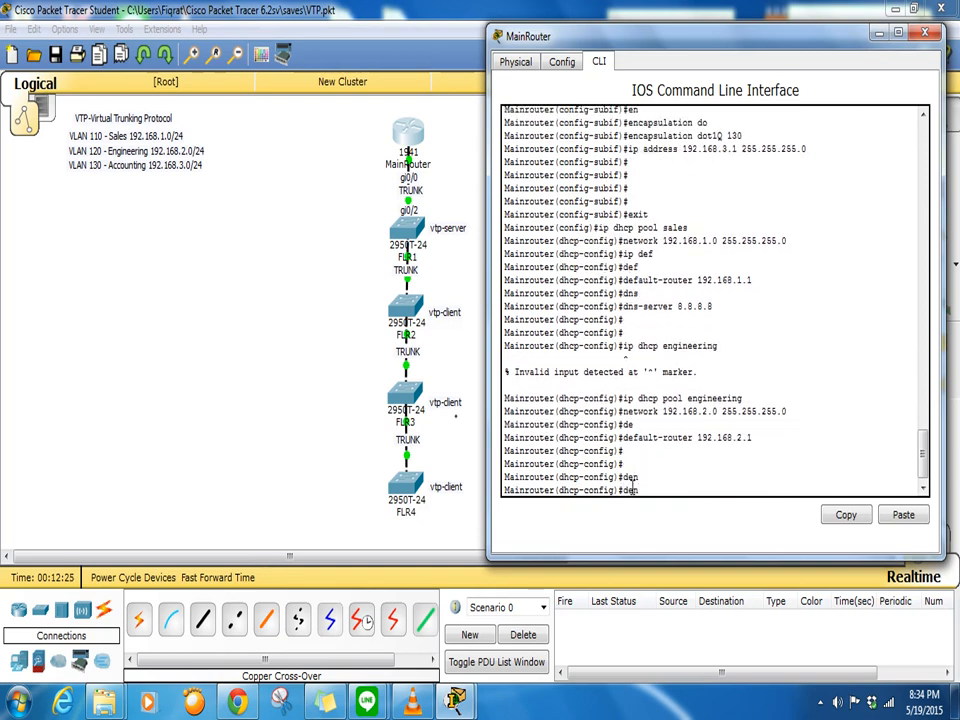
key("BackSpace")
key("BackSpace")
type("dns")
key("Tab")
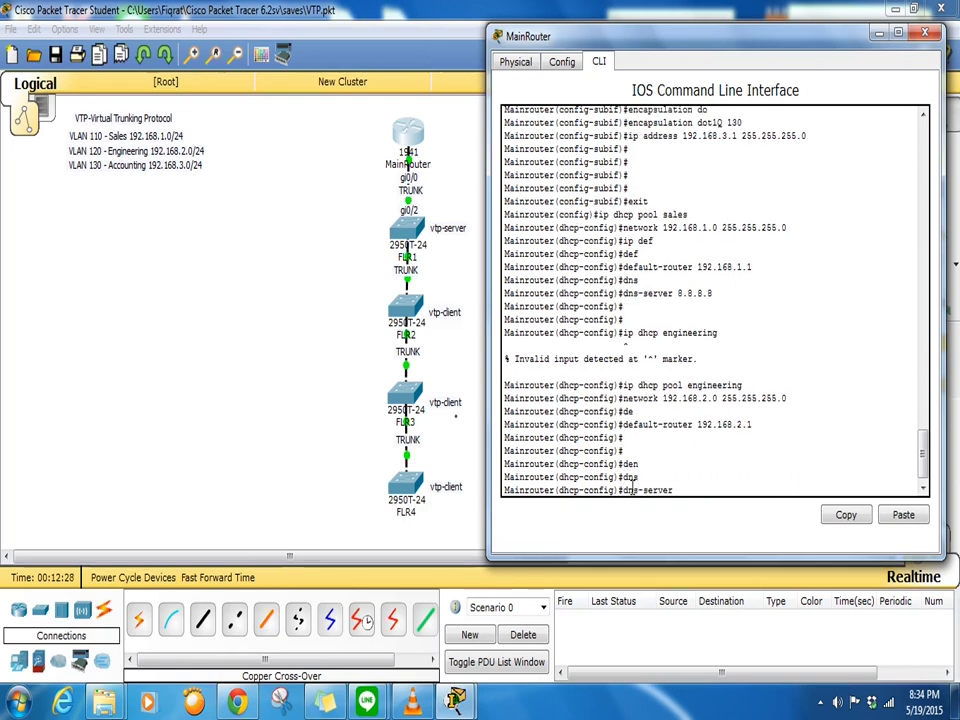
type("8.8.8.8")
key("Return")
key("Return")
key("Return")
key("Return")
key("Return")
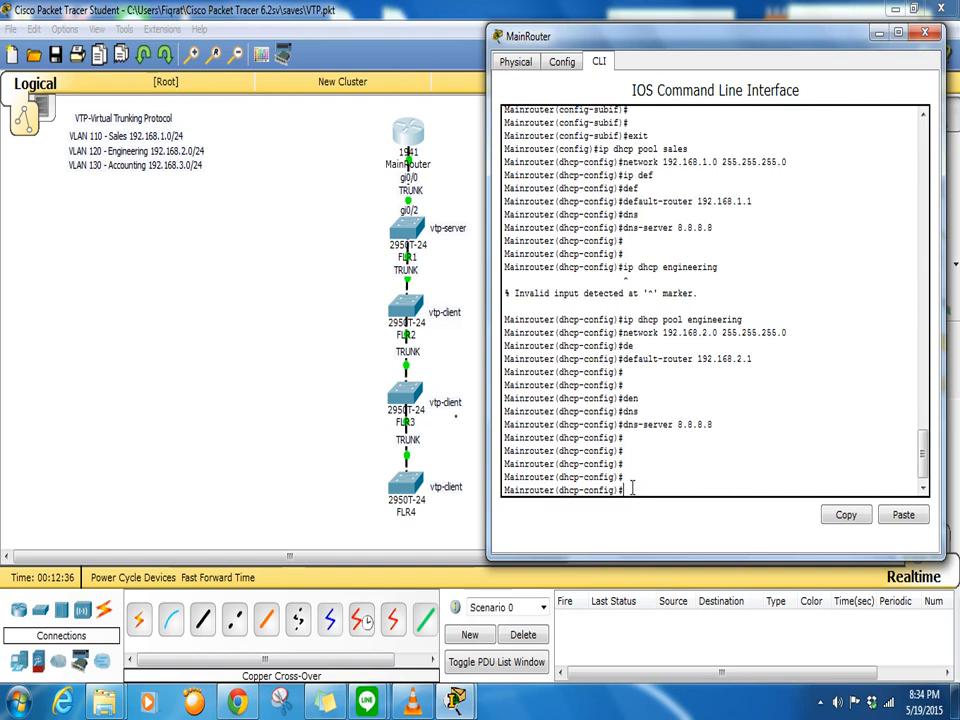
type("ip dhcp pool a")
- Create DHCP pool accounting with network 192.168.3.0 255.255.255.0
type("ccounting")
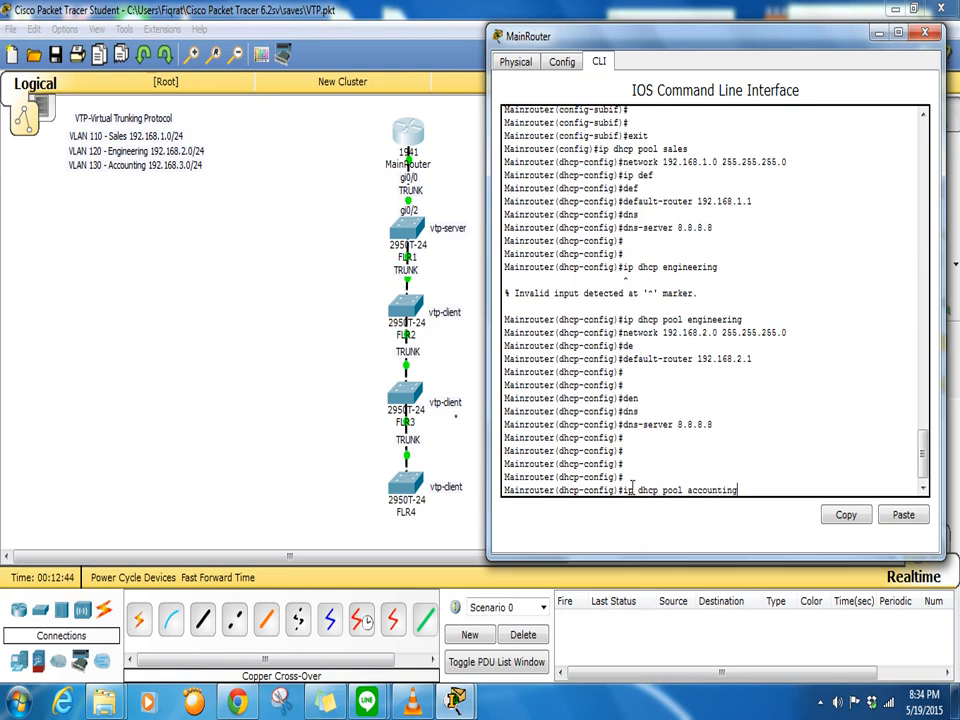
key("Return")
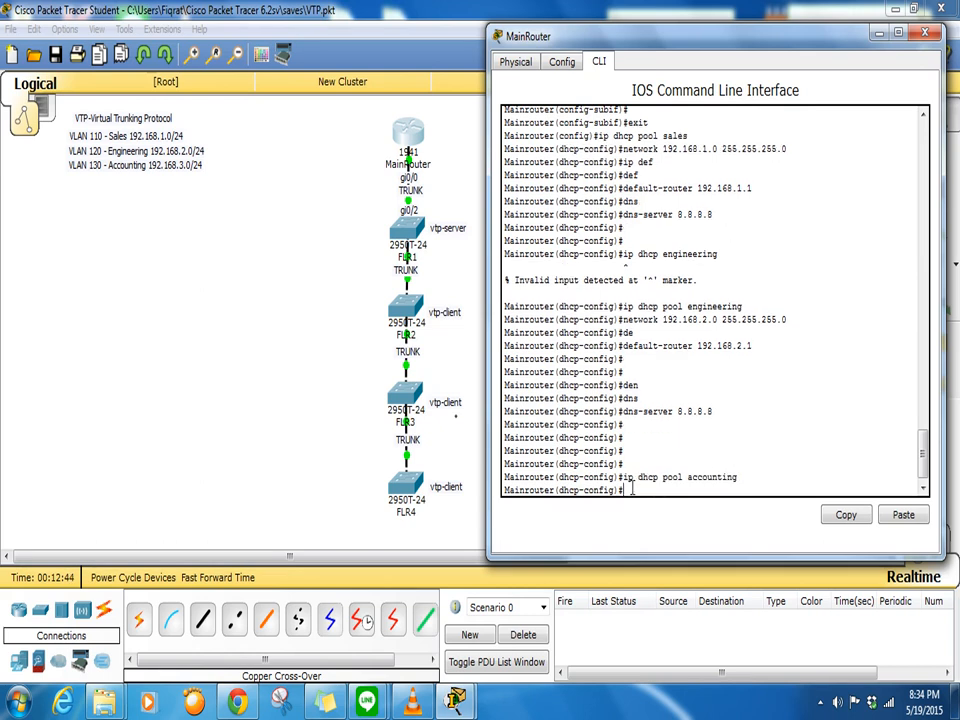
type("network 192.168.3.1")
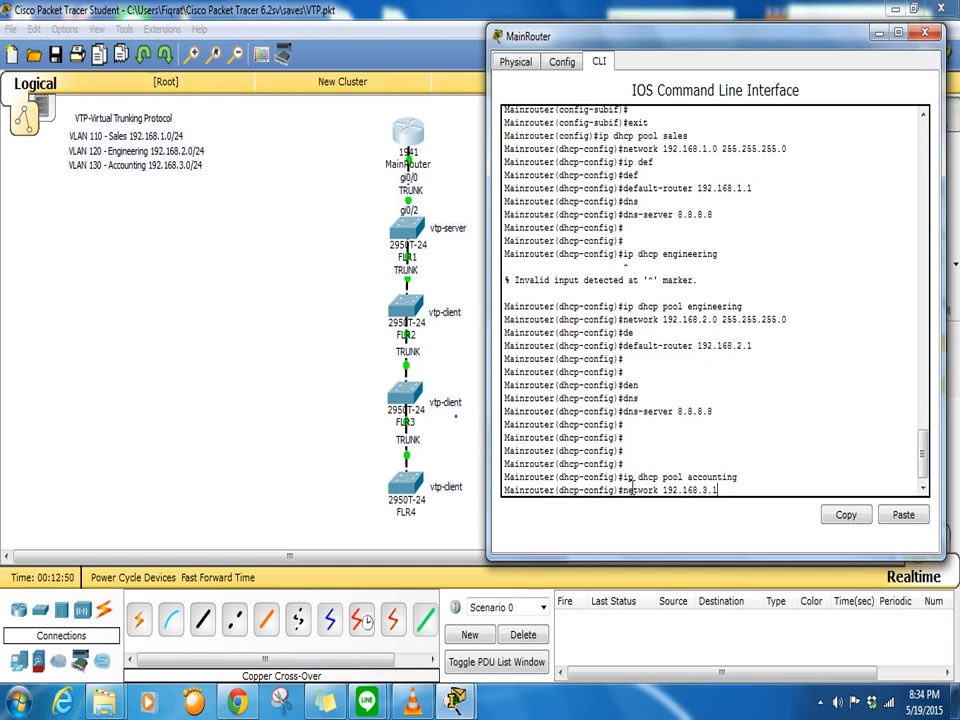
key("BackSpace")
type("0 255.255.255.0")
key("Return")
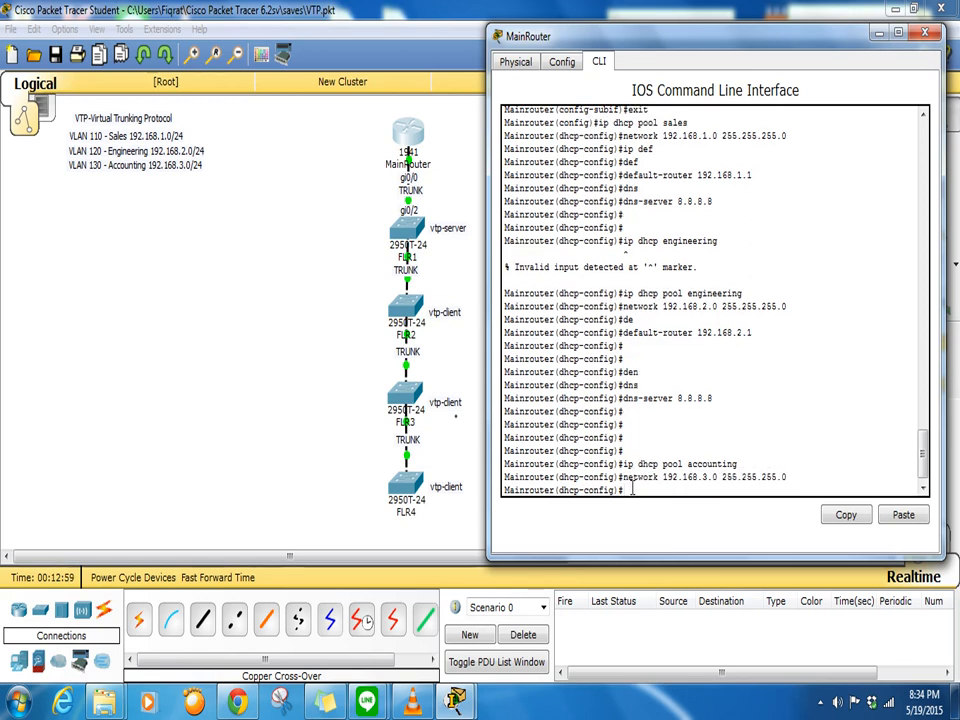
- Set the accounting pool's default router to 192.168.3.1
type("de")
key("Tab")
type("192.168.3.1")
key("Return")
key("Return")
key("Return")
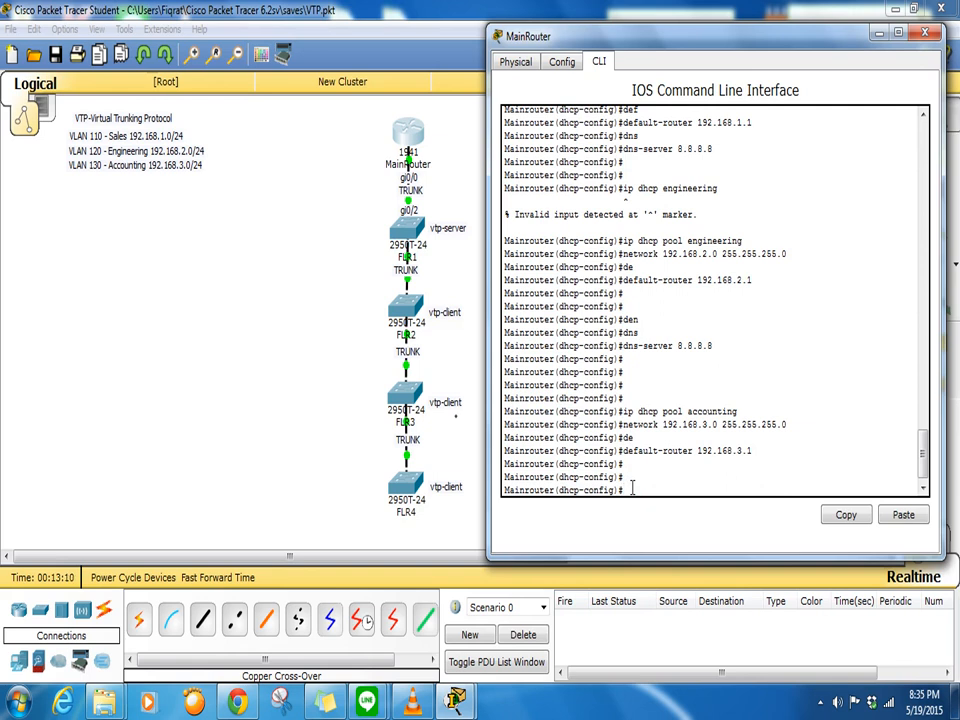
key("Return")
key("Return")
key("Return")
- Leave the DHCP pool and exclude 192.168.1.1 through 192.168.1.10 from DHCP
type("ex")
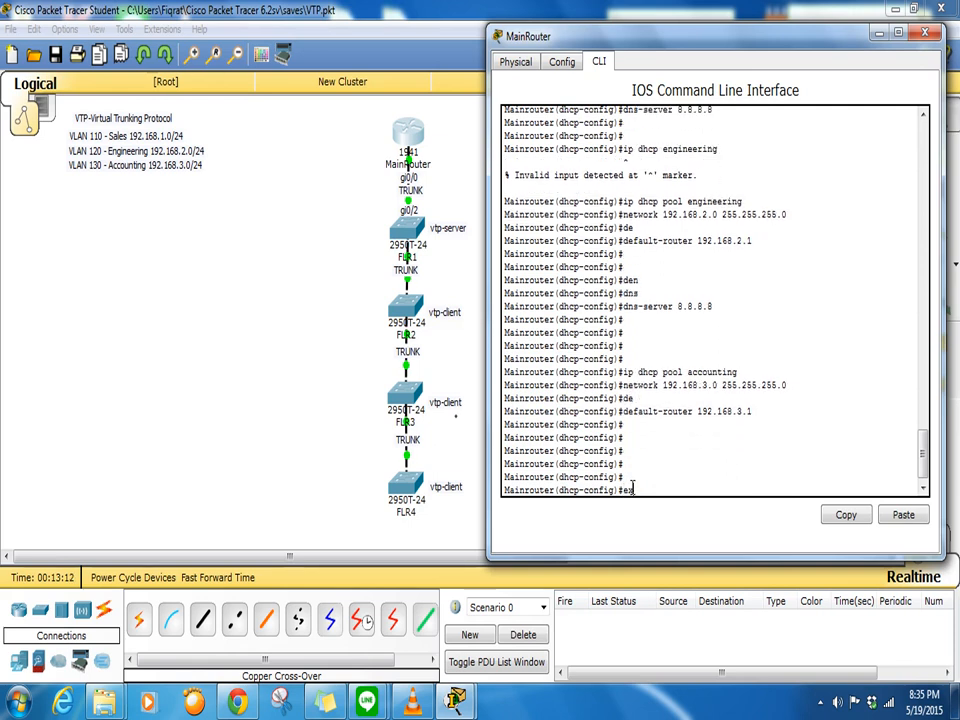
type("it")
key("Return")
key("Return")
key("Return")
type("ip")
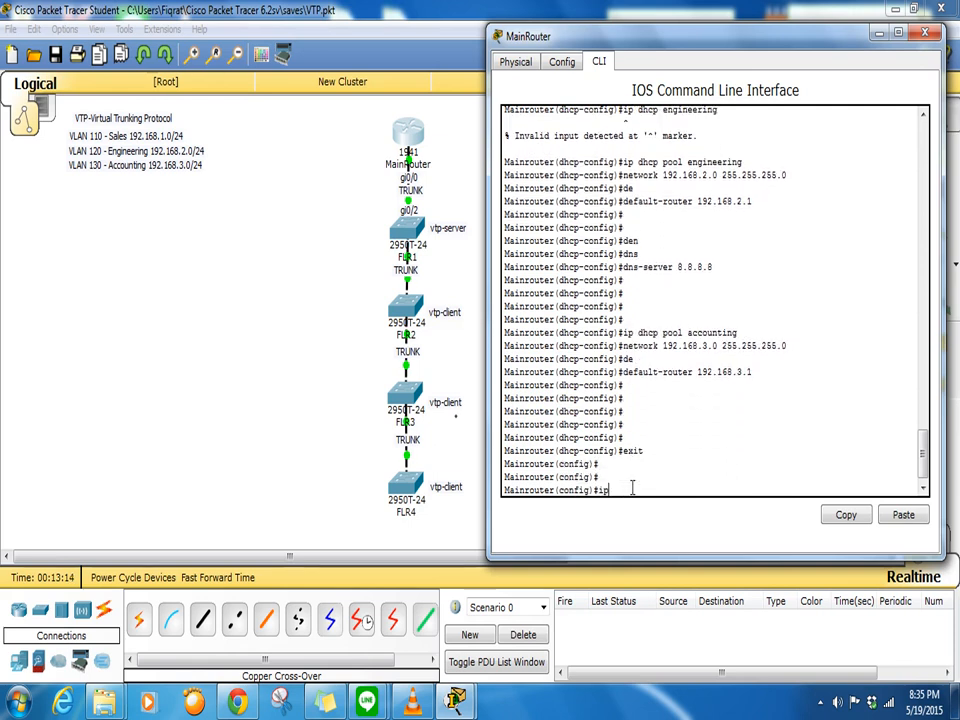
type(" dhcp ex")
key("Tab")
type("192.168.1.1 192")
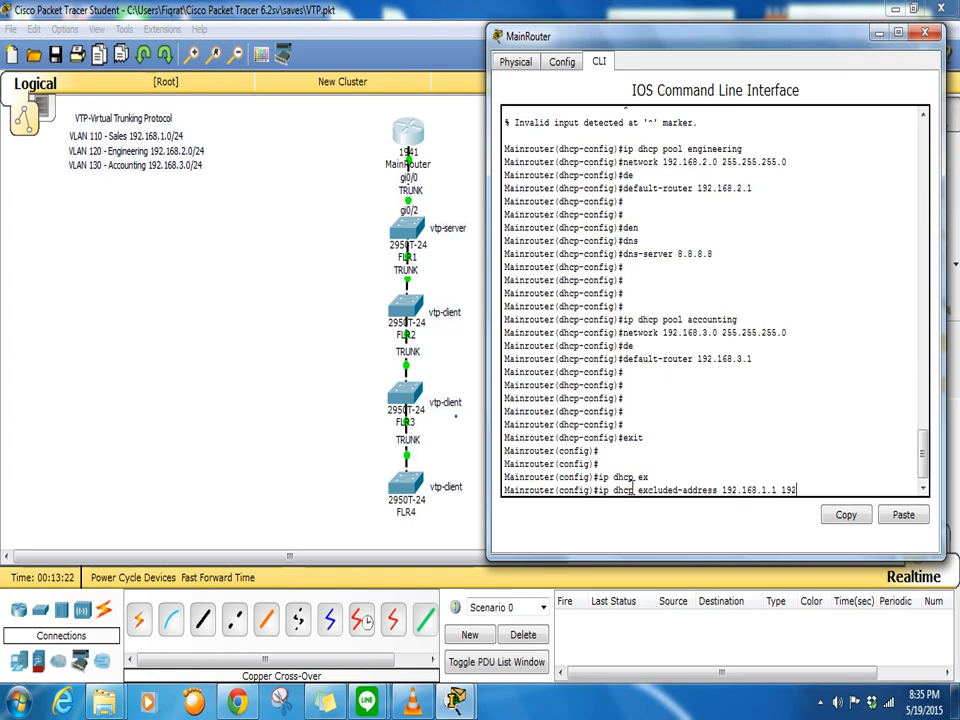
type(".168.1.10")
key("Return")
- Exclude 192.168.2.1 through 192.168.2.10 by editing the recalled command
key("Up")
key("Left")
key("Left")
key("Left")
key("Left")
key("Left")
key("Left")
key("Left")
key("Left")
key("Left")
key("Left")
key("Left")
key("Left")
key("Left")
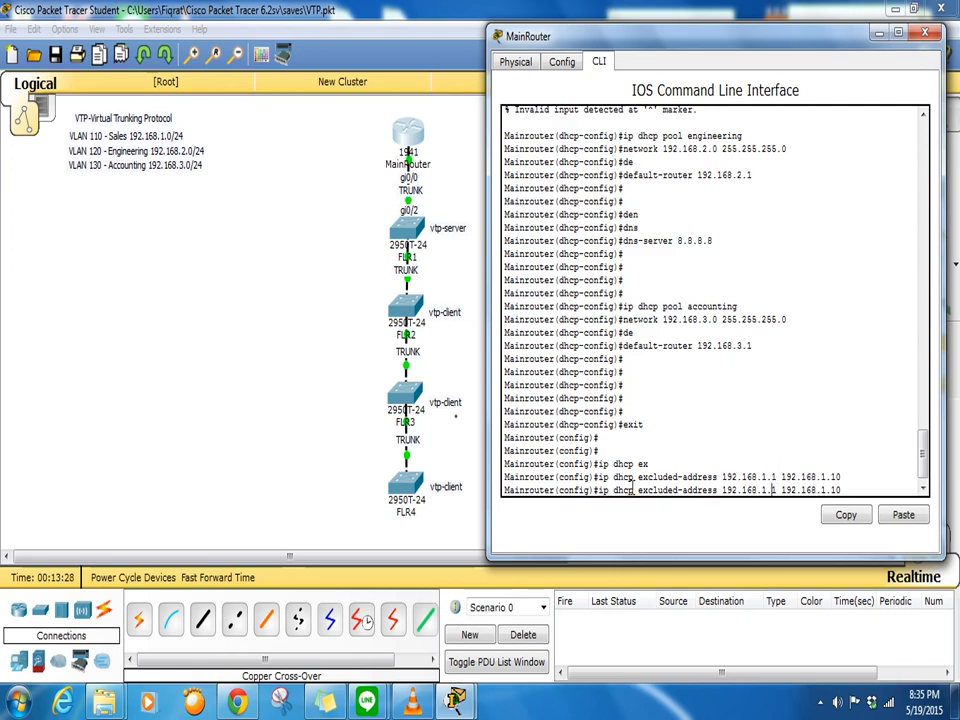
key("Left")
key("Left")
key("BackSpace")
type("2")
key("Right")
key("Right")
key("Right")
key("Right")
key("Right")
key("Right")
key("Right")
key("Right")
key("Right")
key("Right")
key("Right")
key("Right")
key("BackSpace")
type("2")
key("Return")
- Exclude 192.168.3.1 through 192.168.3.10 by editing the recalled command
key("Up")
key("Left")
key("Left")
key("Left")
key("BackSpace")
type("3")
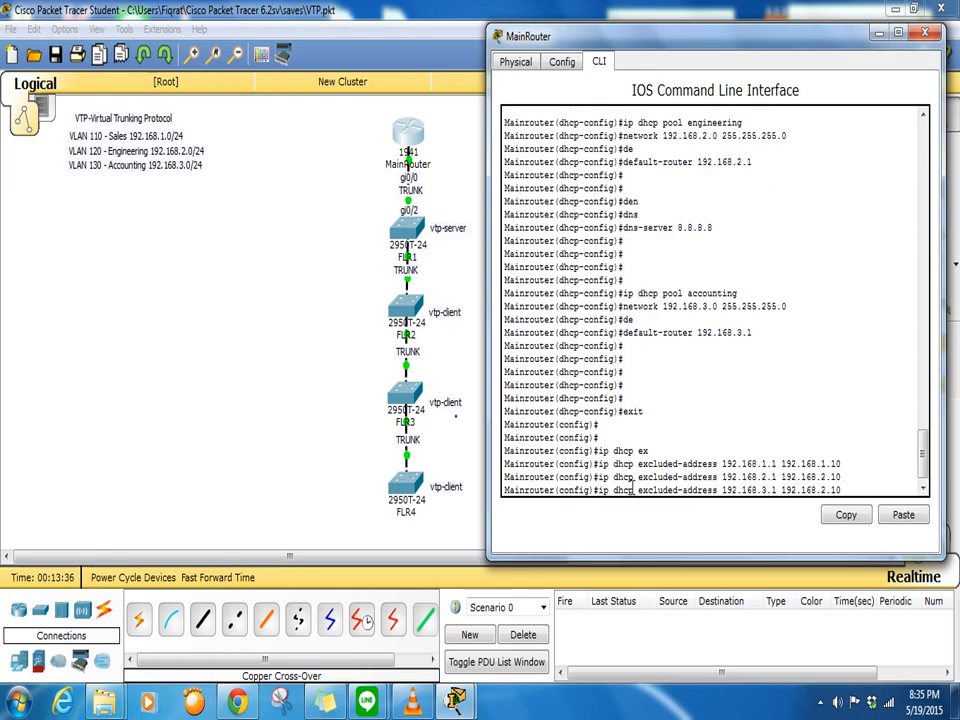
key("Right")
key("Right")
key("Right")
key("Right")
key("Right")
key("Right")
key("Right")
key("Right")
key("Right")
key("Right")
key("Right")
key("BackSpace")
type("3")
key("Return")
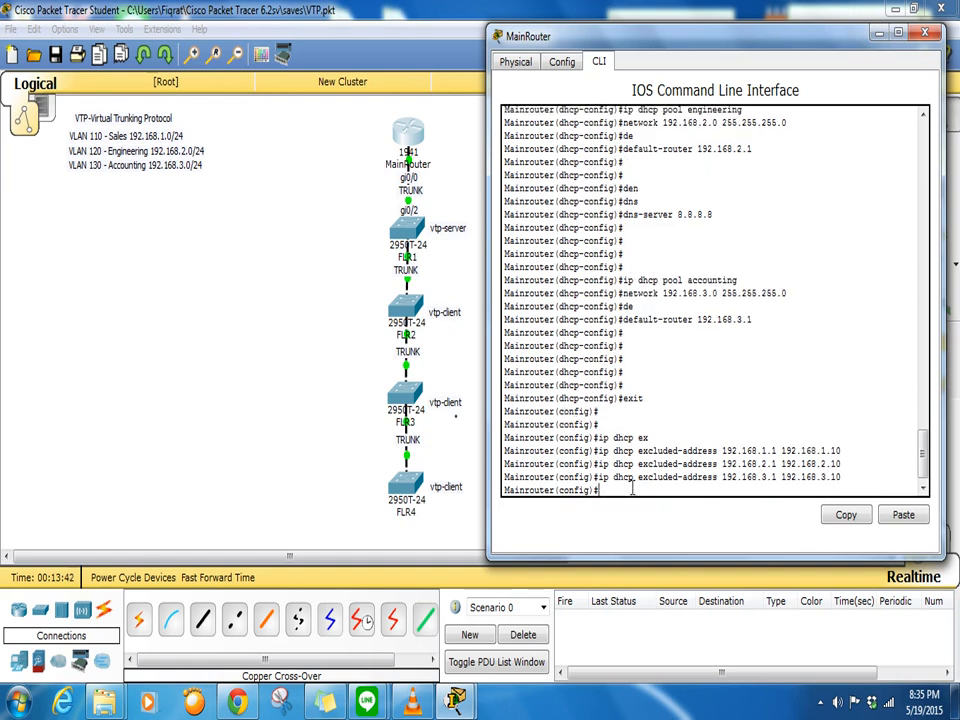
key("Return")
key("Return")
key("Return")
key("Return")
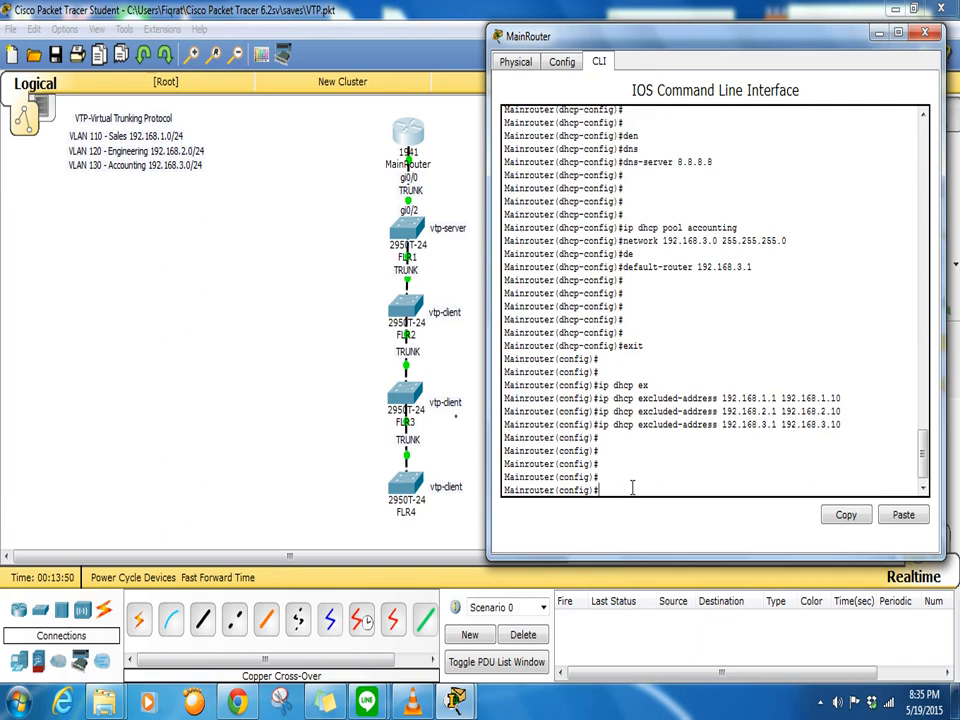
- On MainRouter, give interface gi0/0 the description 'directly connected to gi0/2 trunk connection'
left_click(374, 262)
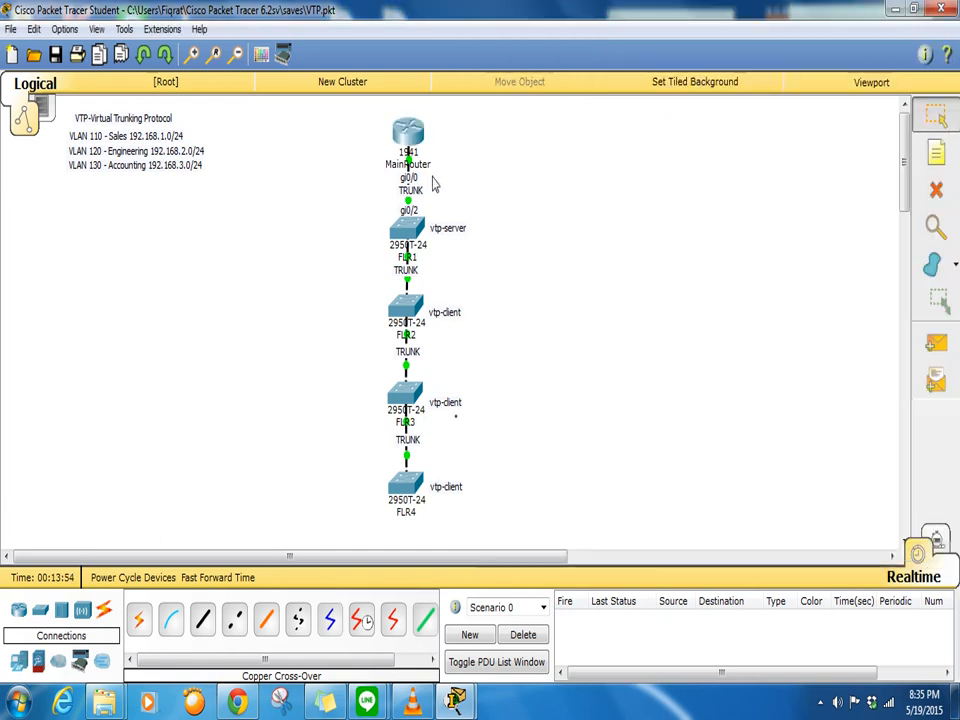
left_click(419, 146)
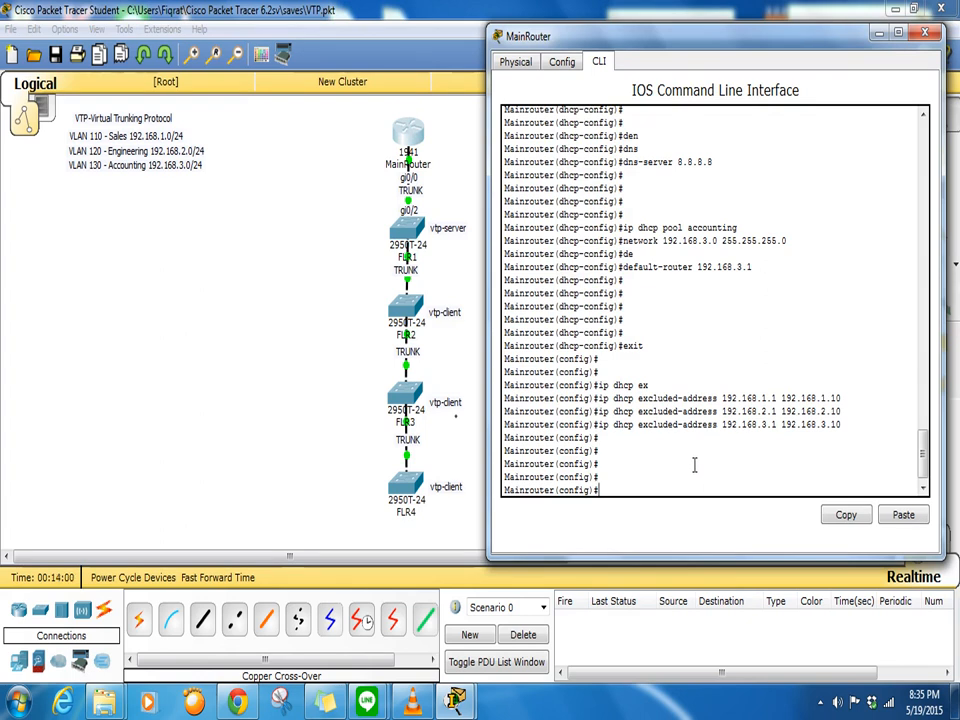
type("int gi0")
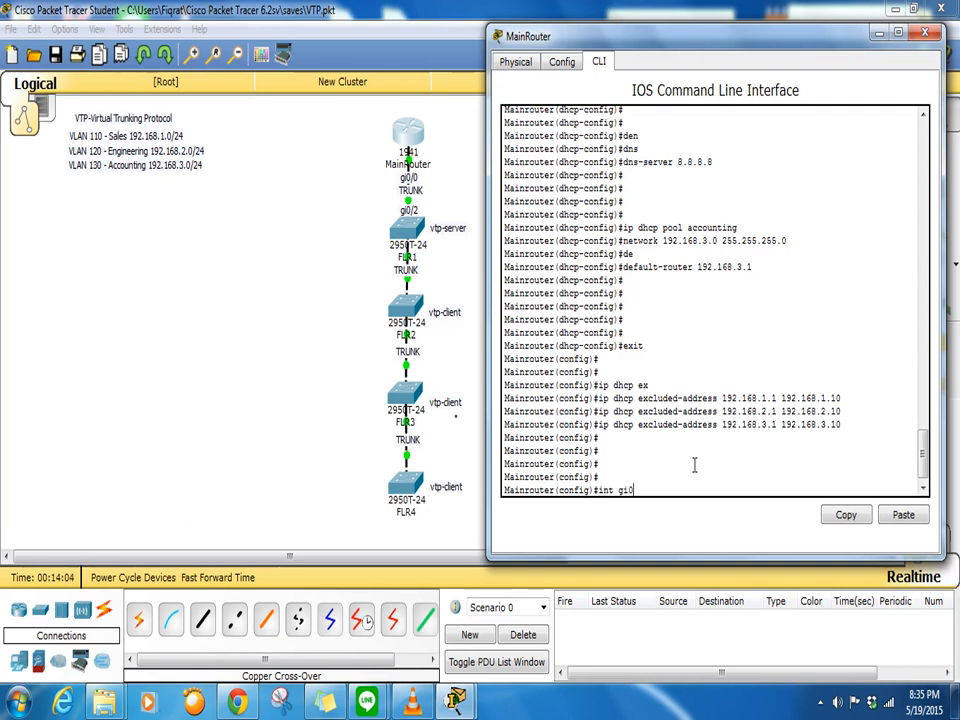
type("/0")
key("Return")
type("desc")
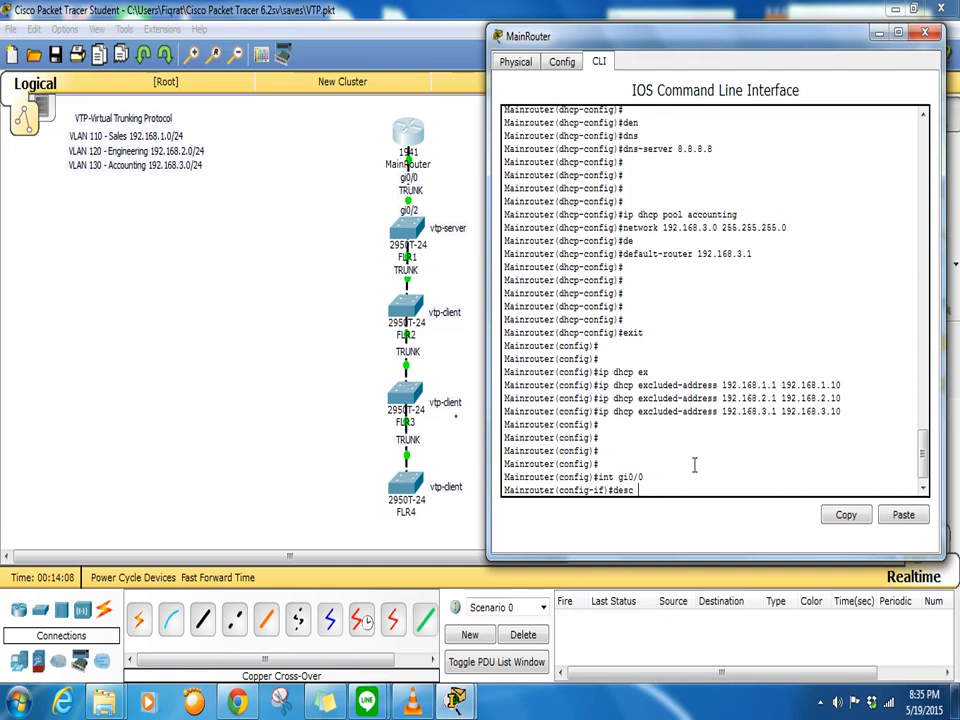
type(" directly conn")
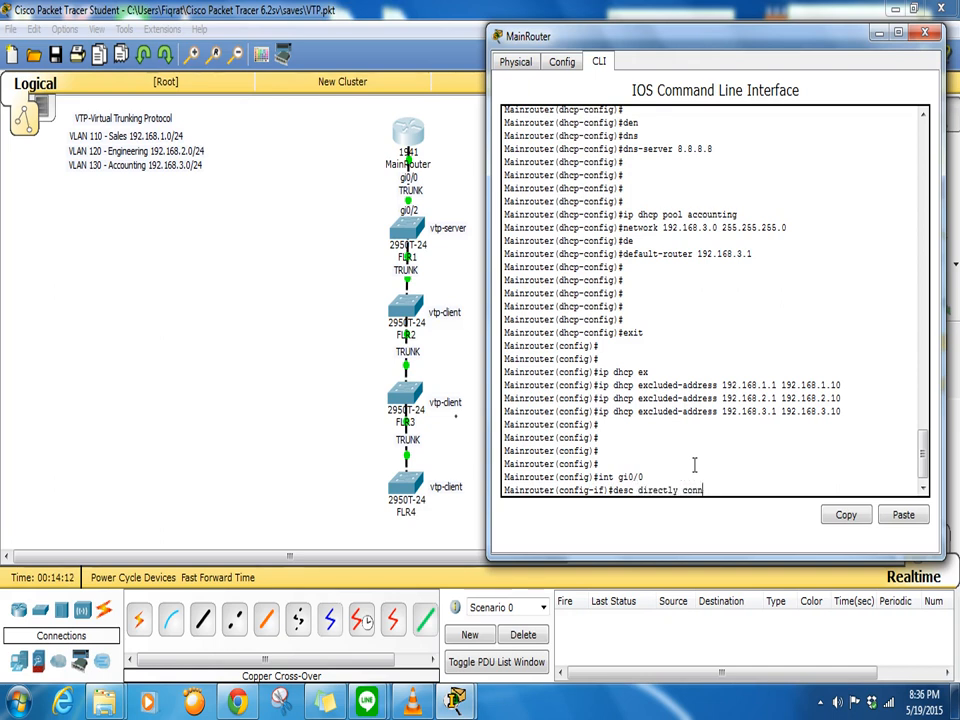
type("ected to gi0/2")
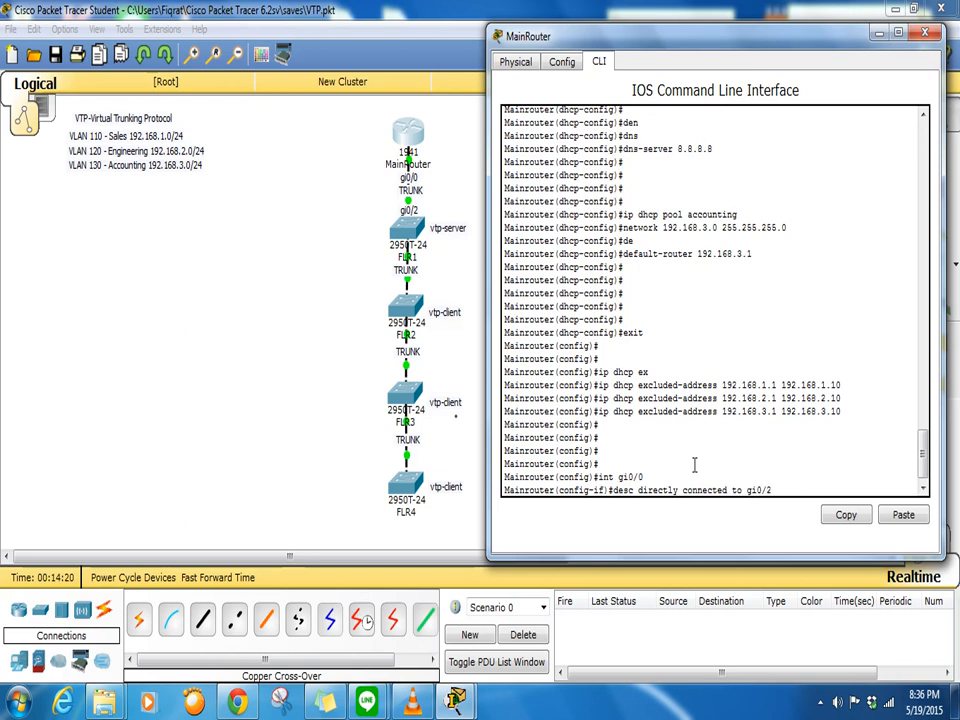
type(" trunk connection")
key("Return")
type("do sc")
type("w ")
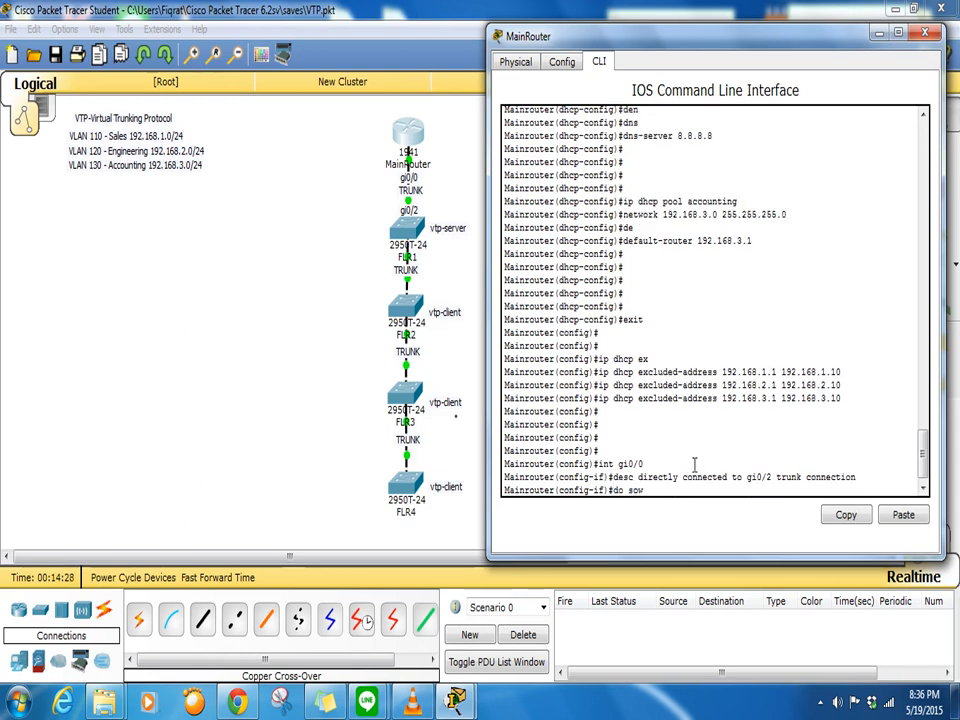
type("runb")
- Page through MainRouter's running config to check the gi0/0 description, then close its terminal
key("Return")
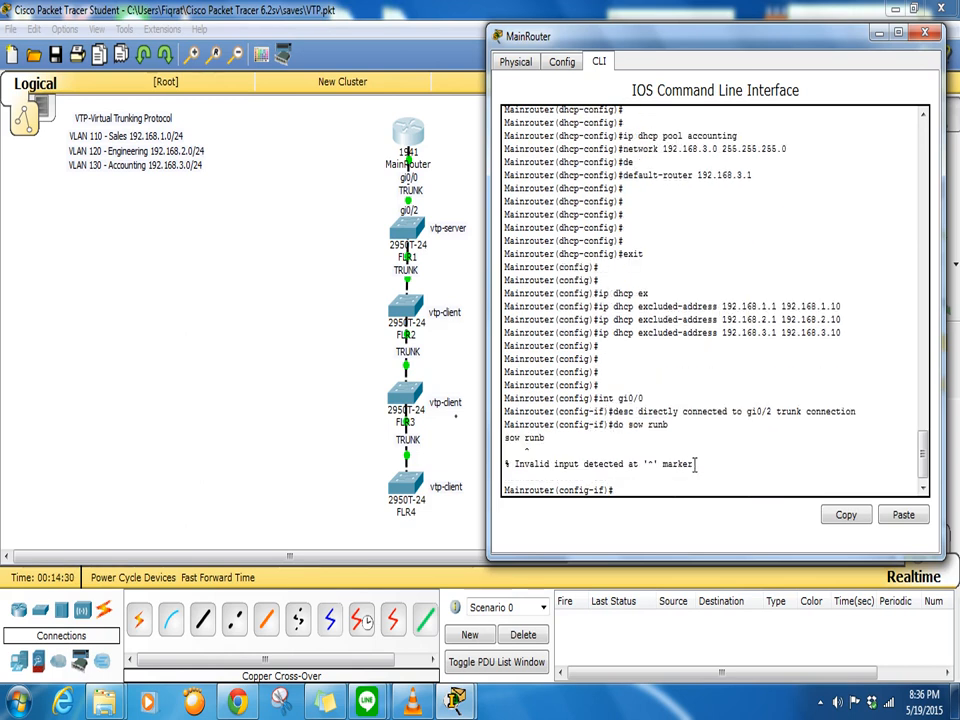
type("do show run")
key("Return")
key("space")
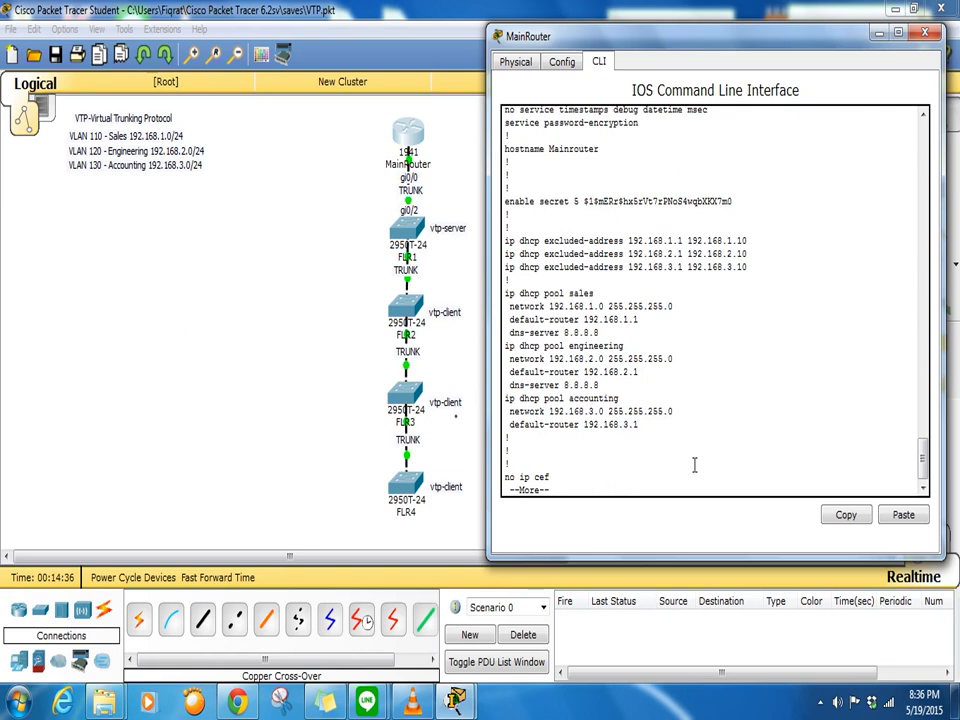
key("Return")
key("Return")
key("Return")
key("Return")
key("Return")
key("Return")
key("Return")
key("Return")
key("Return")
key("Return")
key("Return")
key("Return")
key("Return")
key("Return")
key("Return")
key("Return")
key("Return")
key("Return")
key("Return")
key("Return")
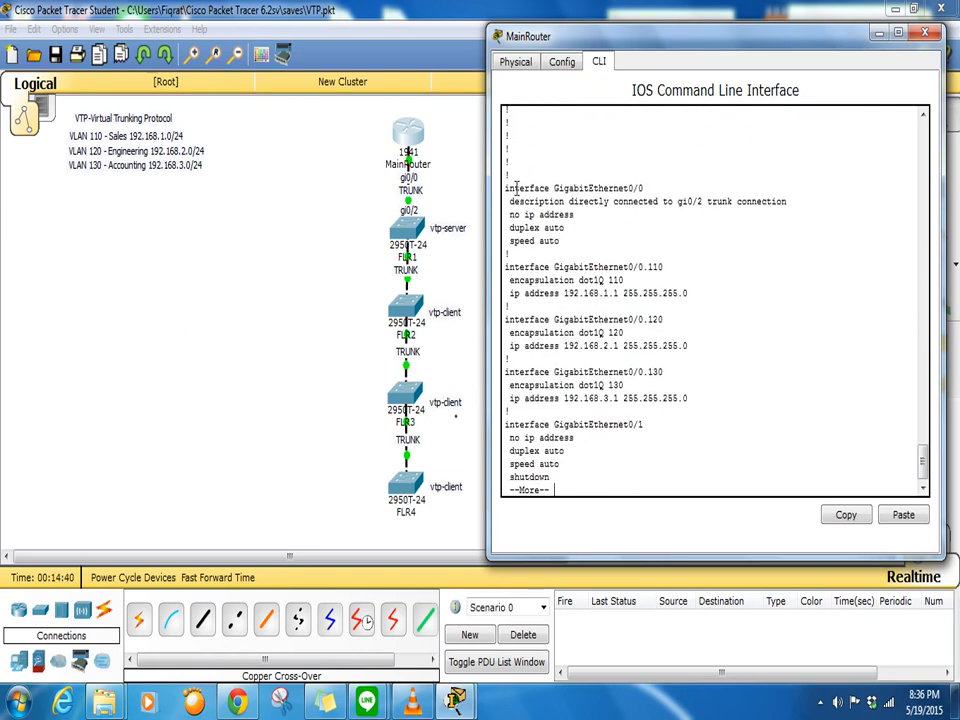
left_click_drag(507, 188, 793, 204)
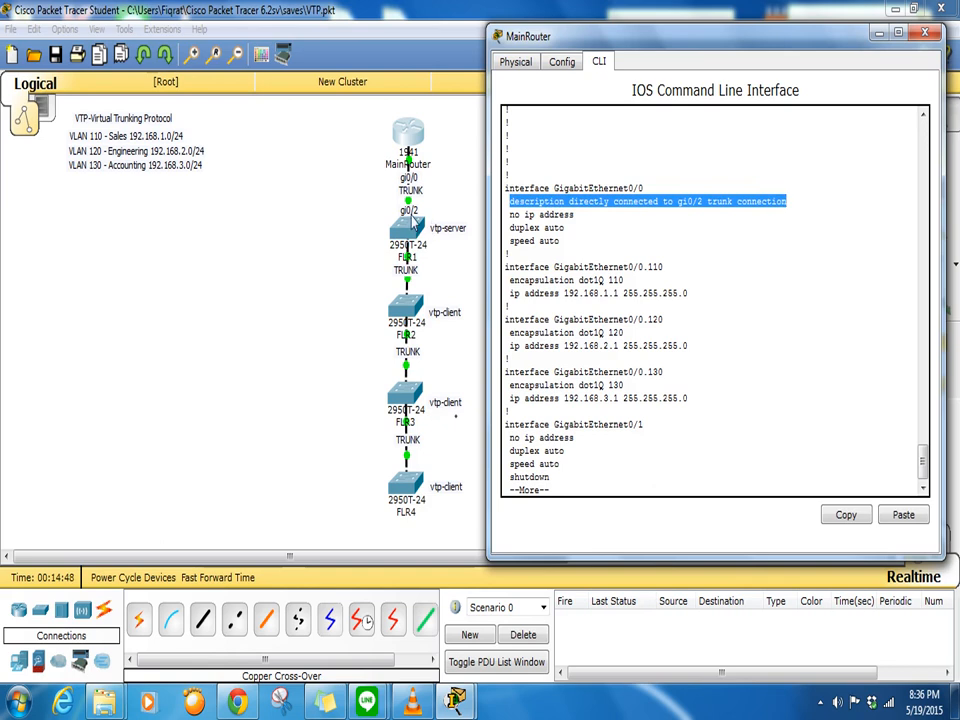
left_click(774, 220)
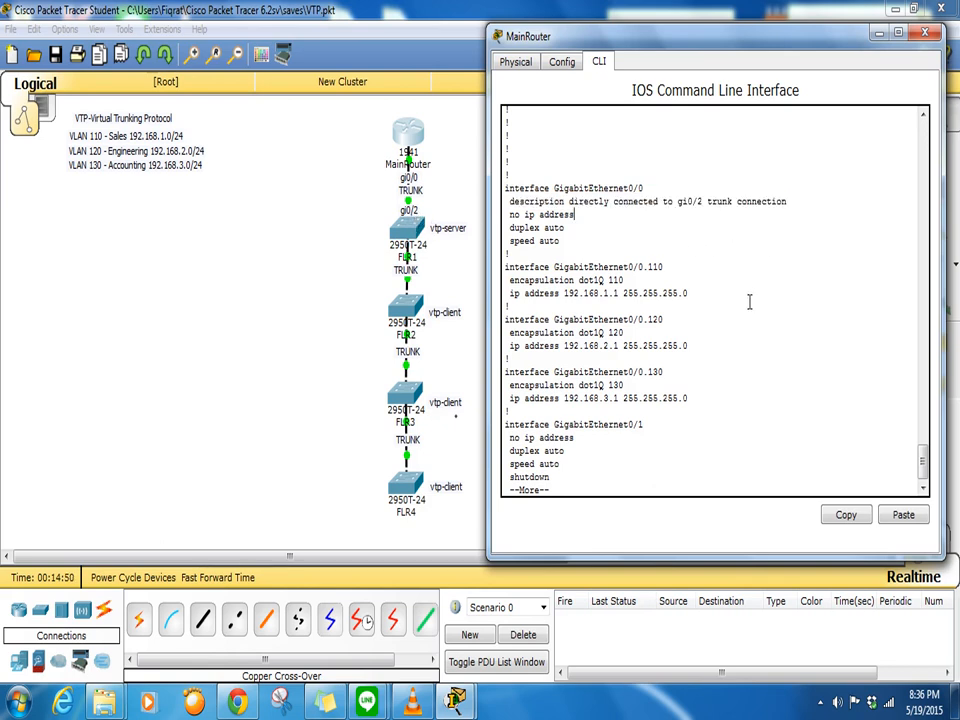
scroll(750, 302, "down", 1)
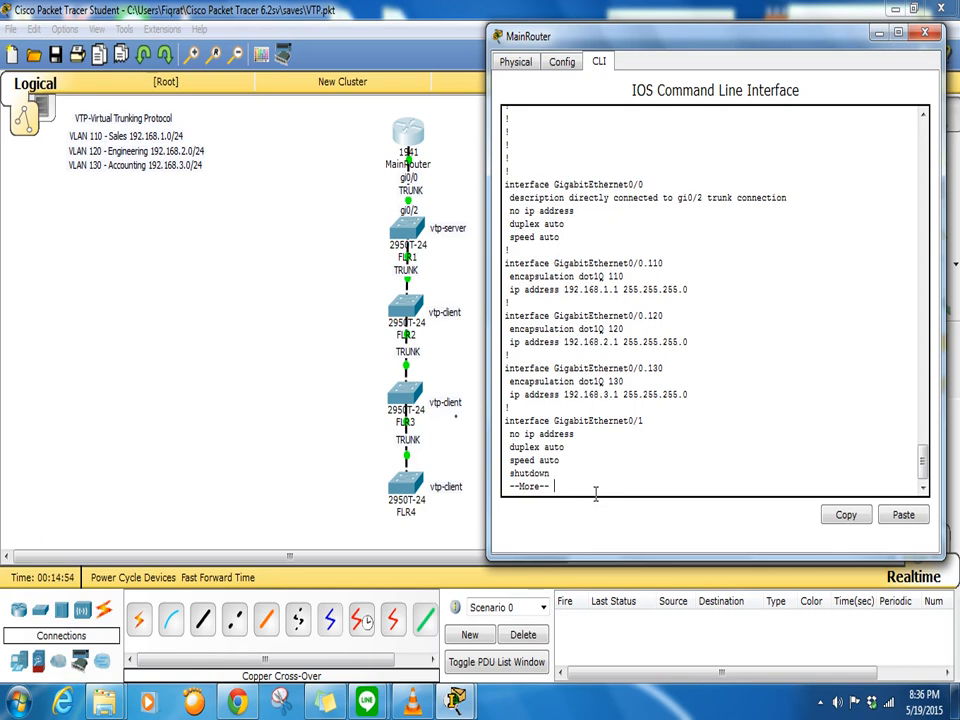
key("ctrl+c")
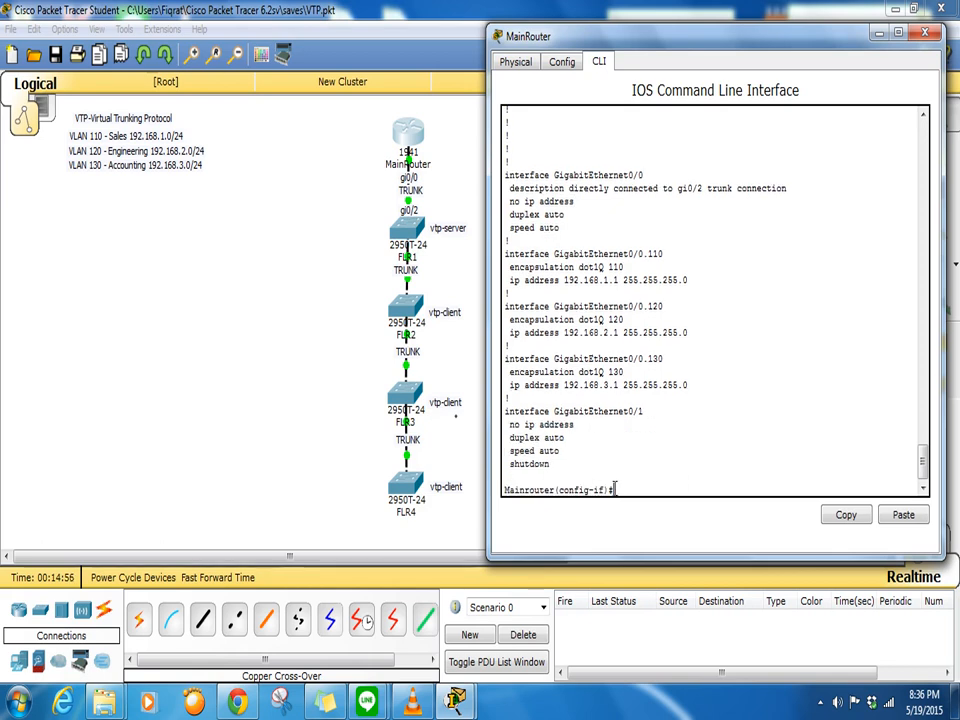
left_click(926, 37)
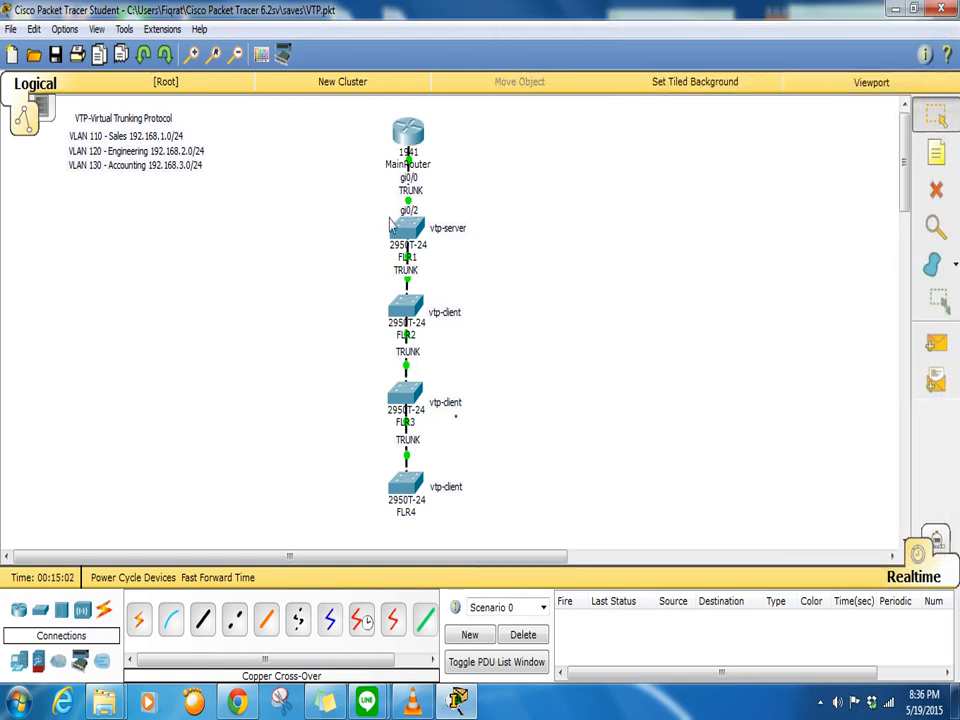
mouse_move(400, 229)
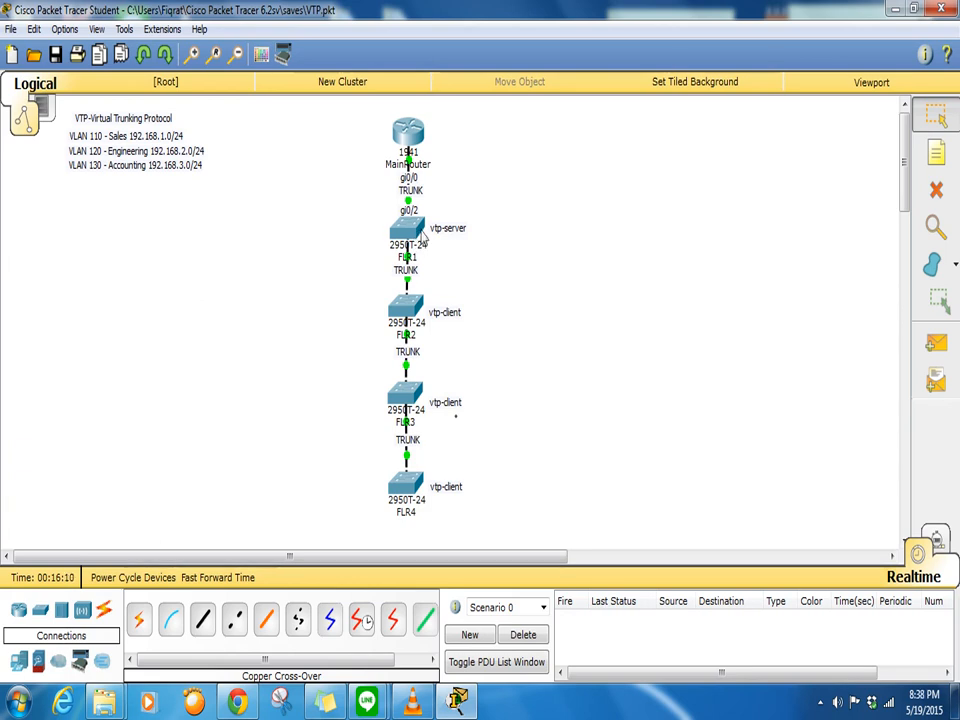
mouse_move(414, 232)
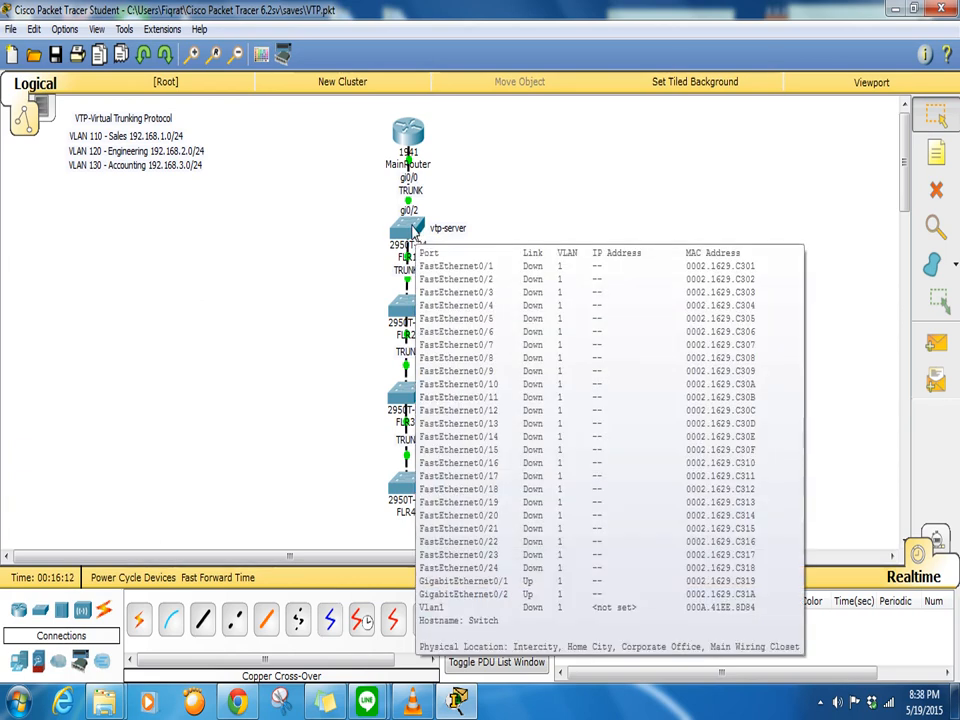
- Open the switch's CLI, set hostname FLR1 and add the MOTD banner 'restricted'
left_click(414, 232)
left_click_drag(454, 133, 725, 47)
left_click(938, 526)
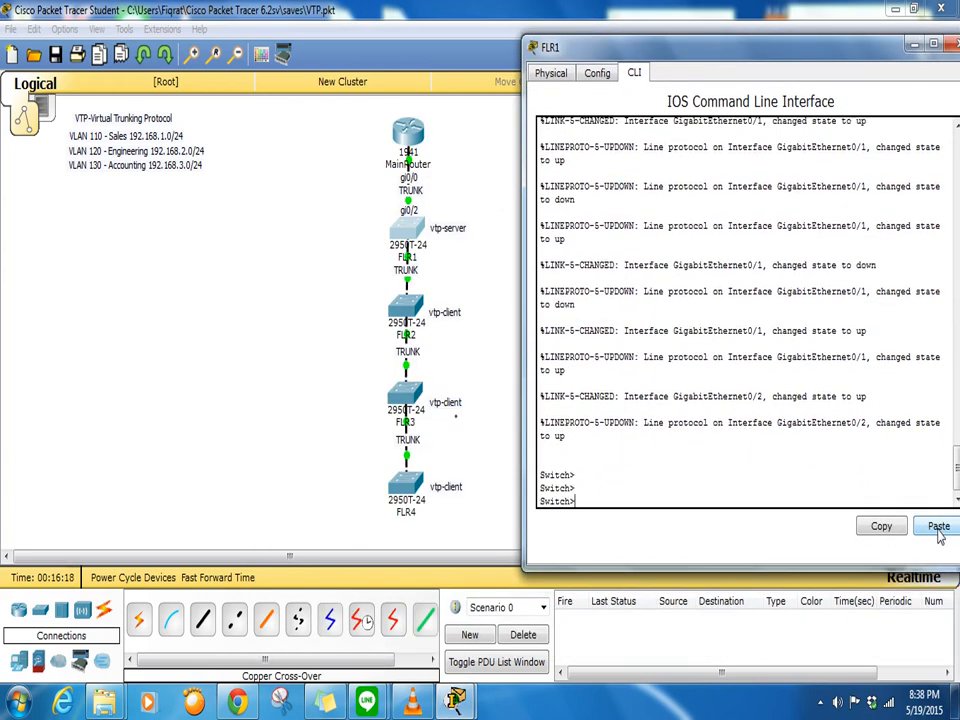
type("en")
key("Return")
type("conf t")
key("Return")
type("hostname")
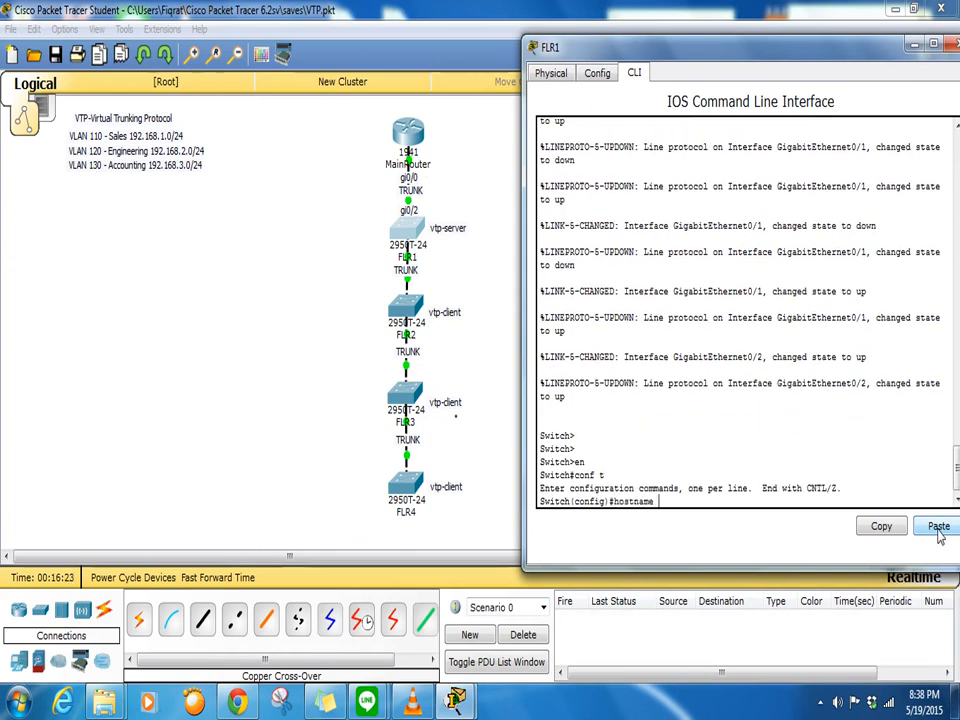
type(" FLR1")
key("Return")
type("banner motd $ restricted $")
key("Return")
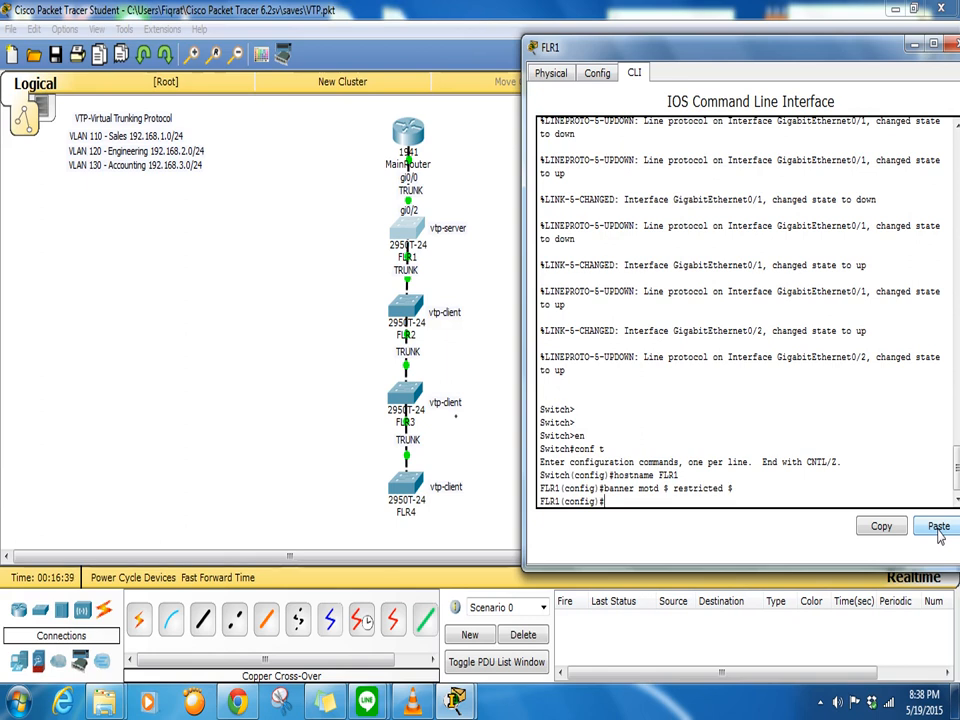
- Set a password and require login on console line 0 and vty lines 0 15
type("line con 0")
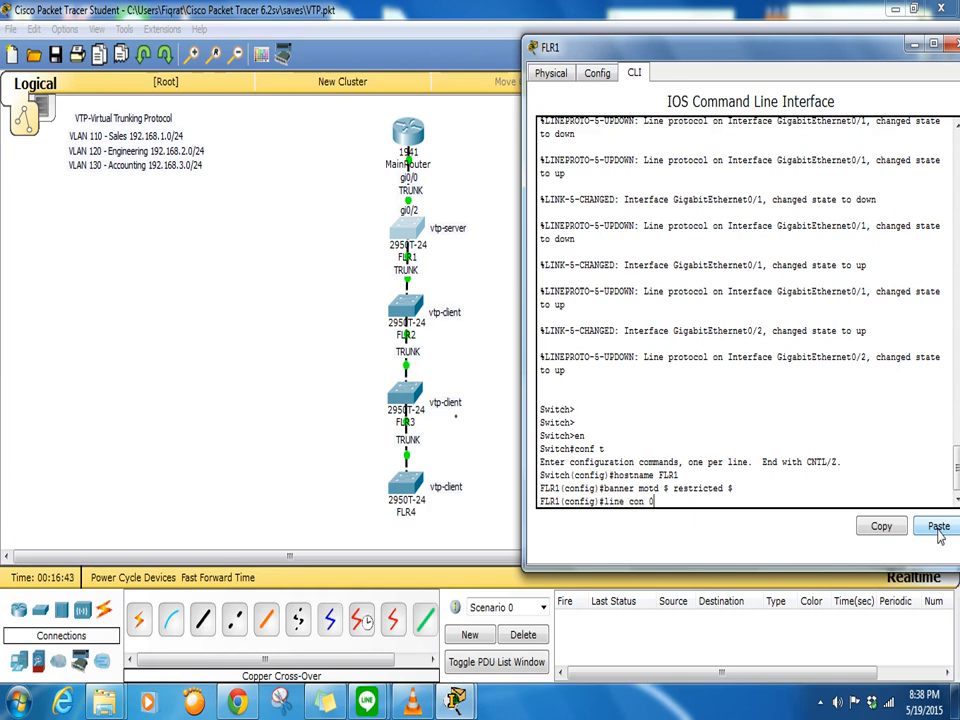
key("Return")
type("pass")
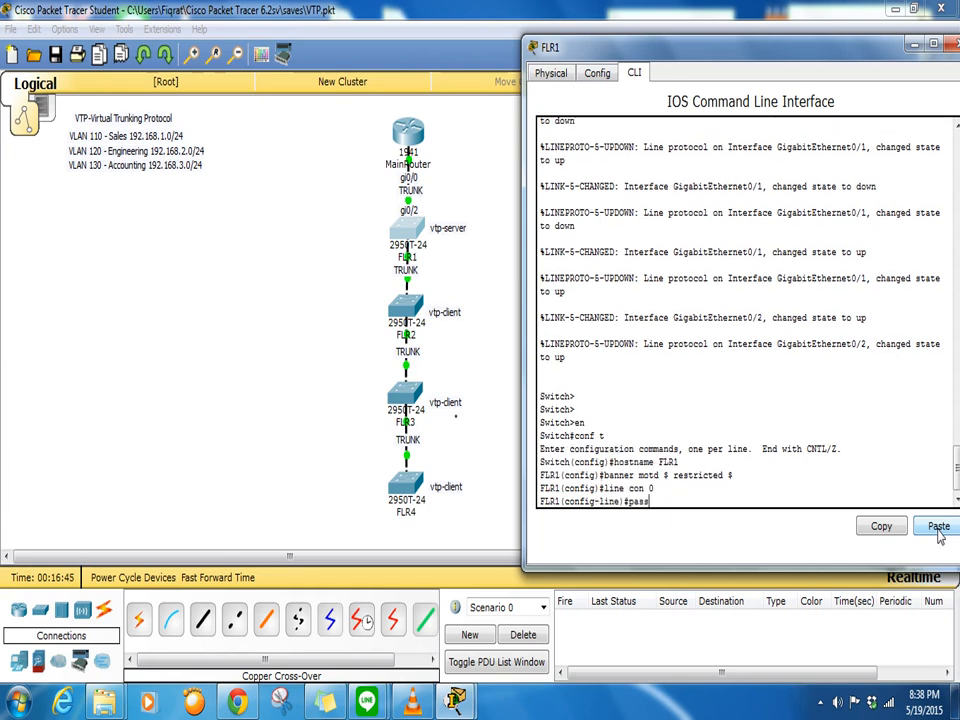
type("word cisco")
key("Return")
type("login")
key("Return")
type("li")
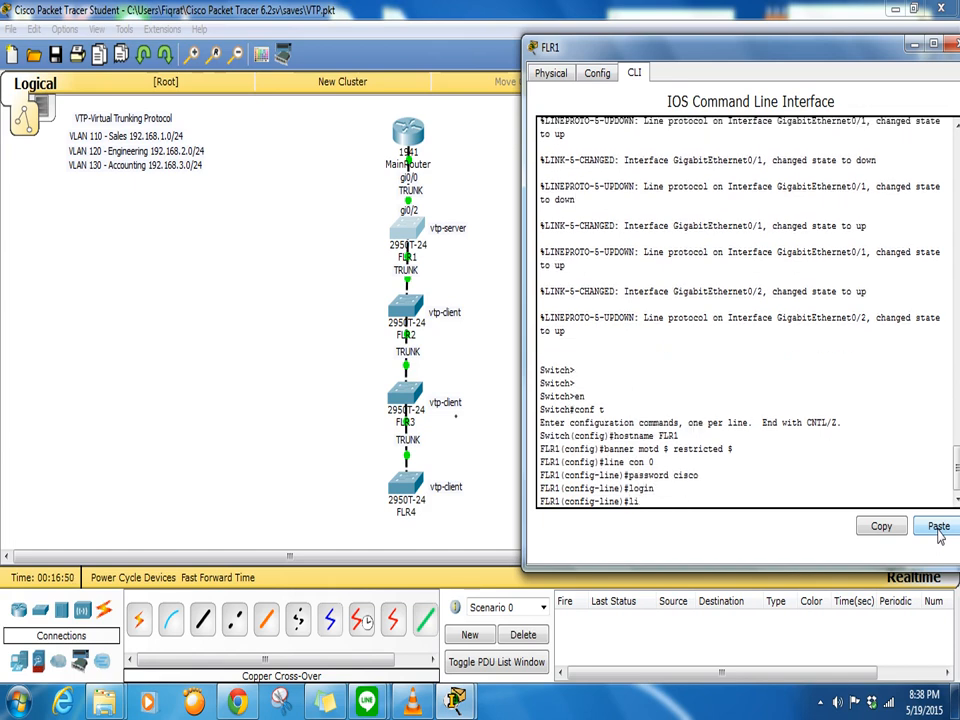
type("ne vty 0 15")
key("Return")
type("password cisco")
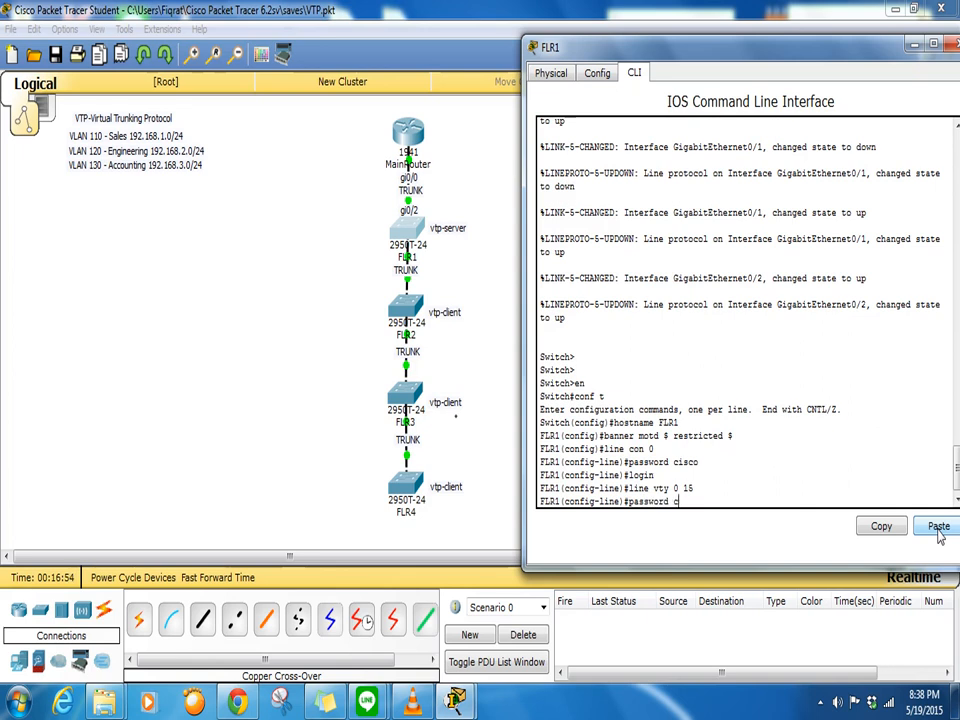
key("Return")
type("login")
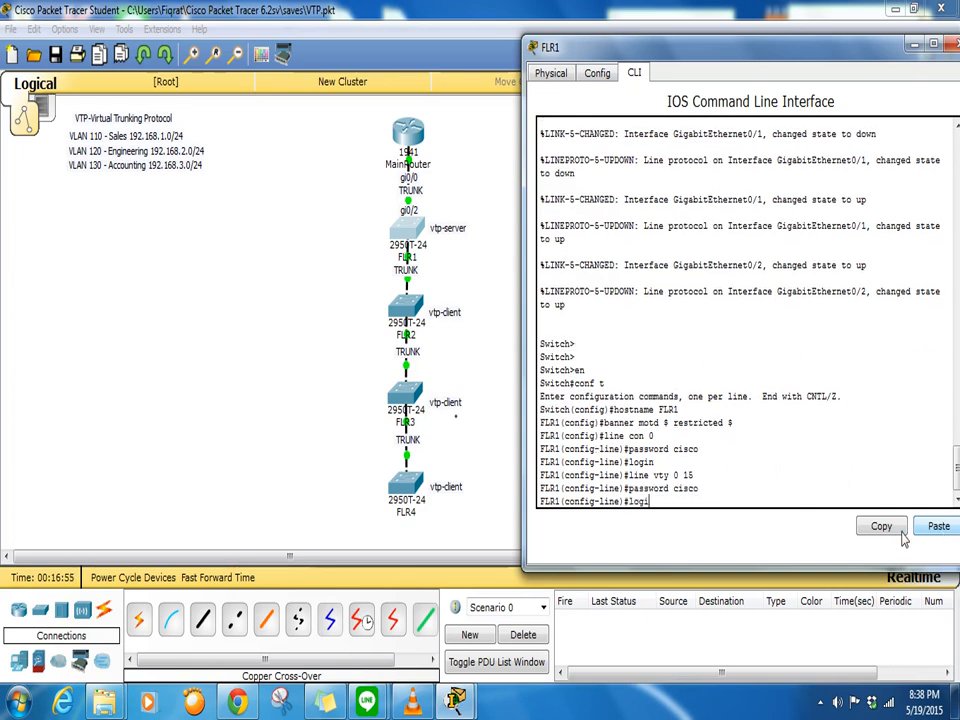
key("Return")
key("Return")
key("Return")
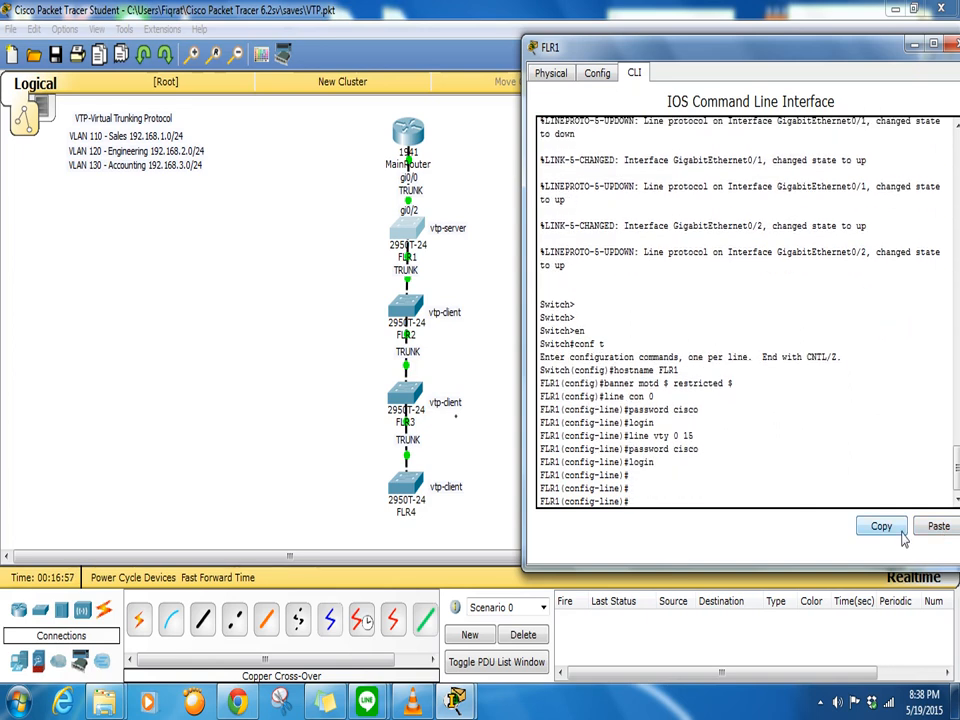
- Set FLR1's enable secret, turn on service password-encryption and disable IP domain lookup
type("enable secret cisco")
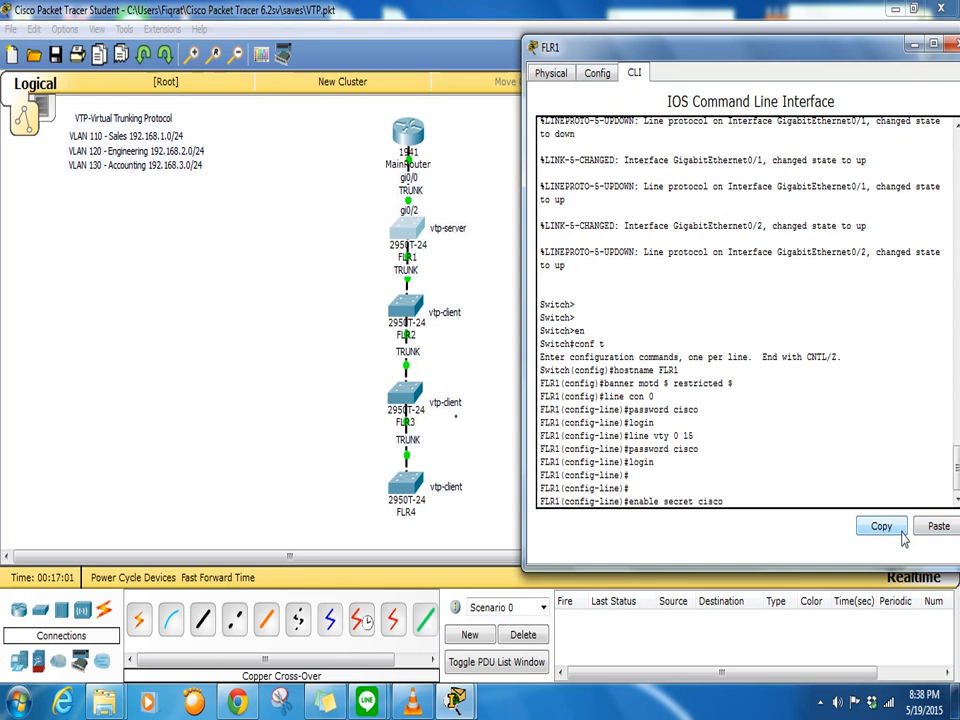
key("Return")
type("service password-encr")
key("Tab")
key("Return")
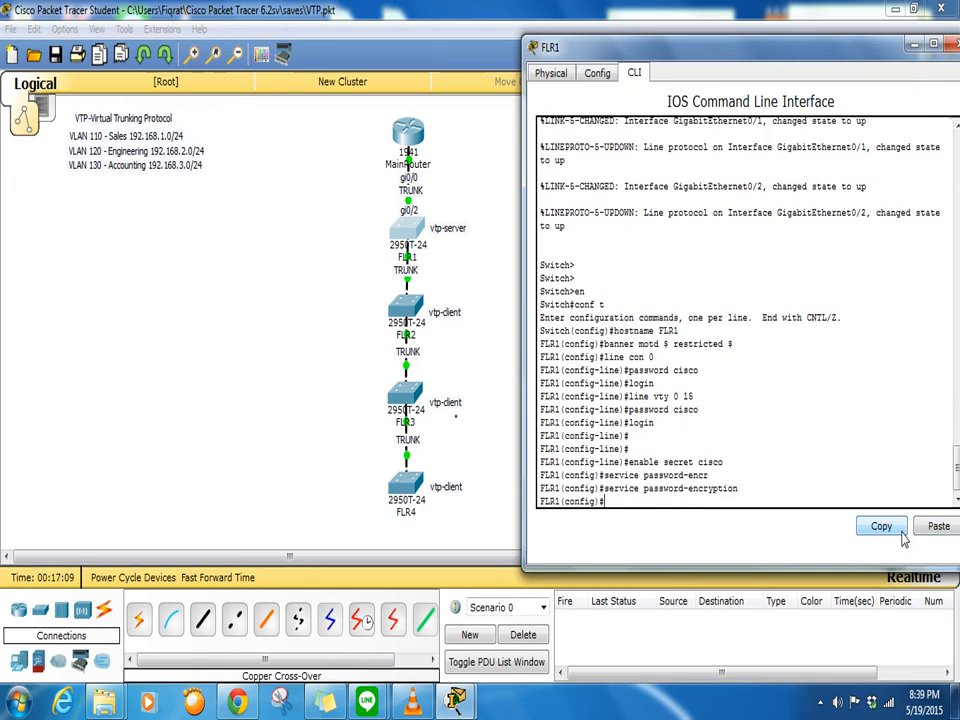
type("no ip domain-lookup")
key("Return")
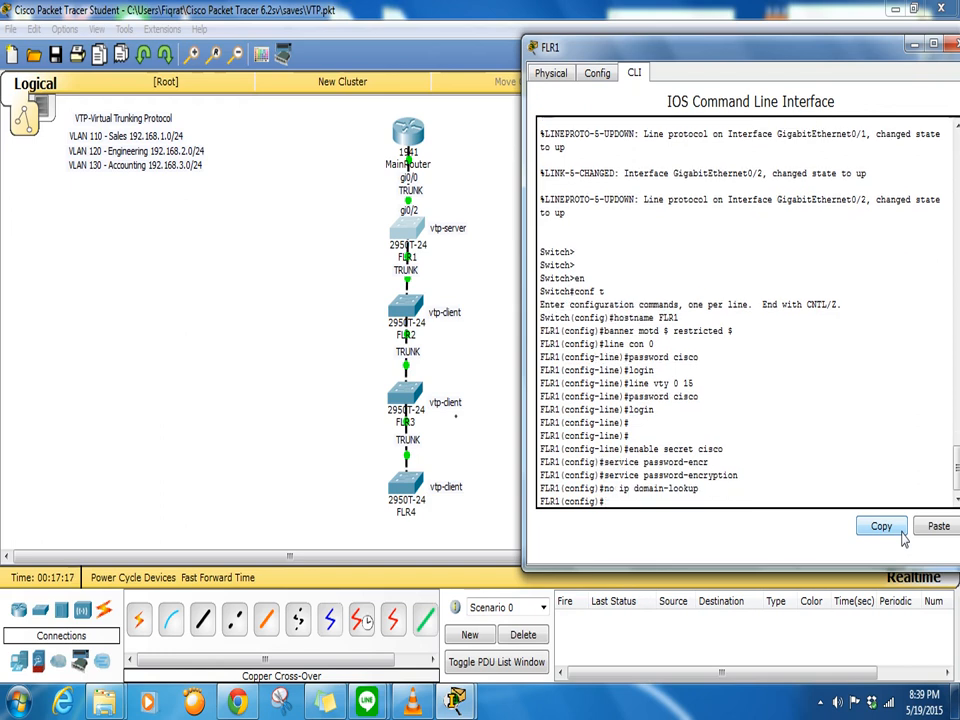
key("Return")
key("Return")
key("Return")
key("Return")
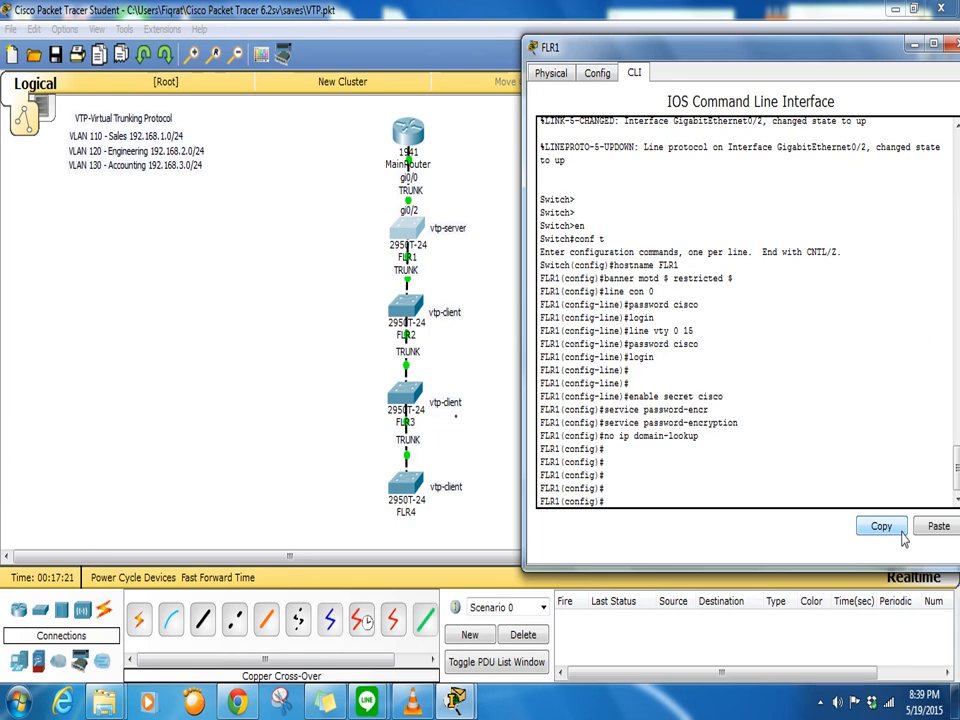
key("Return")
key("Return")
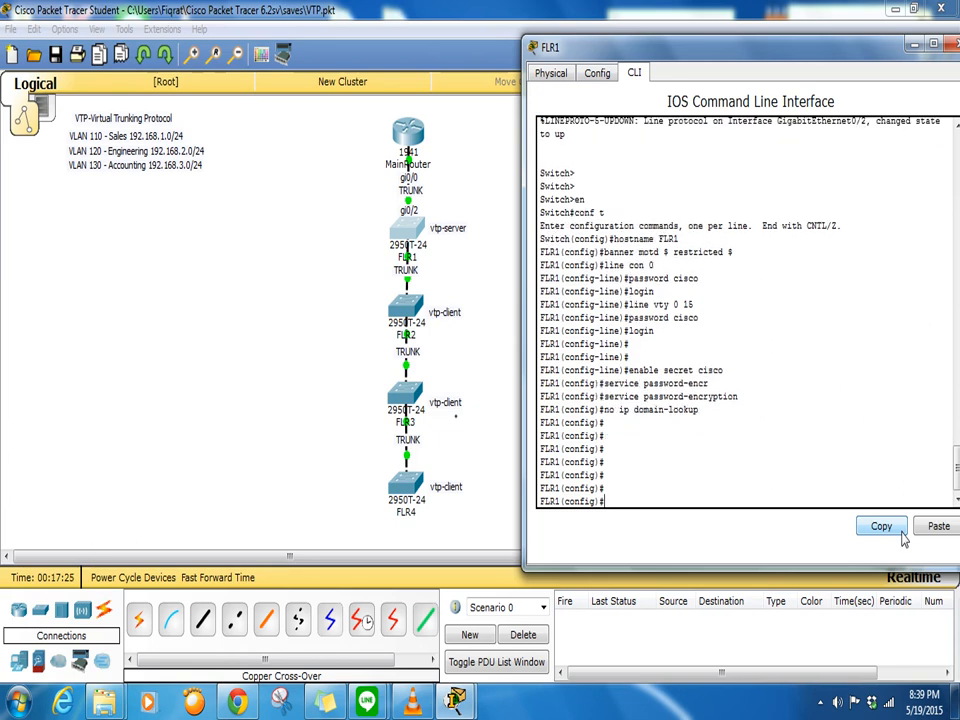
type("vtp ver")
- Create VLAN 110 named sales and VLAN 120 named engineering
key("BackSpace")
key("BackSpace")
key("BackSpace")
key("BackSpace")
key("BackSpace")
key("BackSpace")
key("BackSpace")
type("vlan 110")
key("Return")
type("name sales")
key("Return")
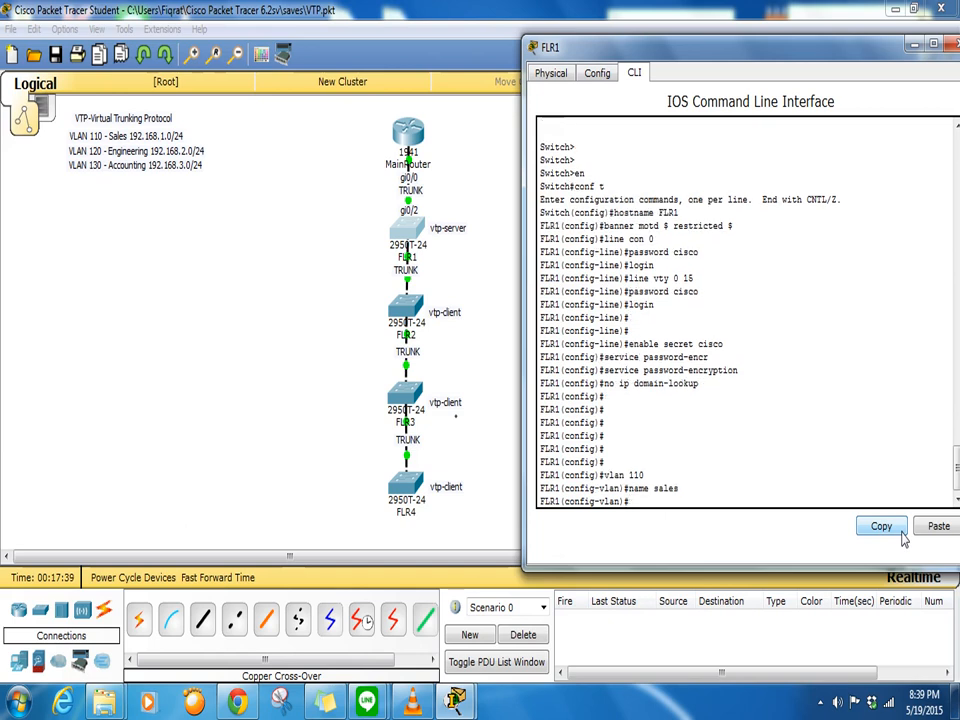
type("vl")
key("BackSpace")
type("tp")
key("BackSpace")
key("BackSpace")
type("lan 120")
key("Return")
type("name ")
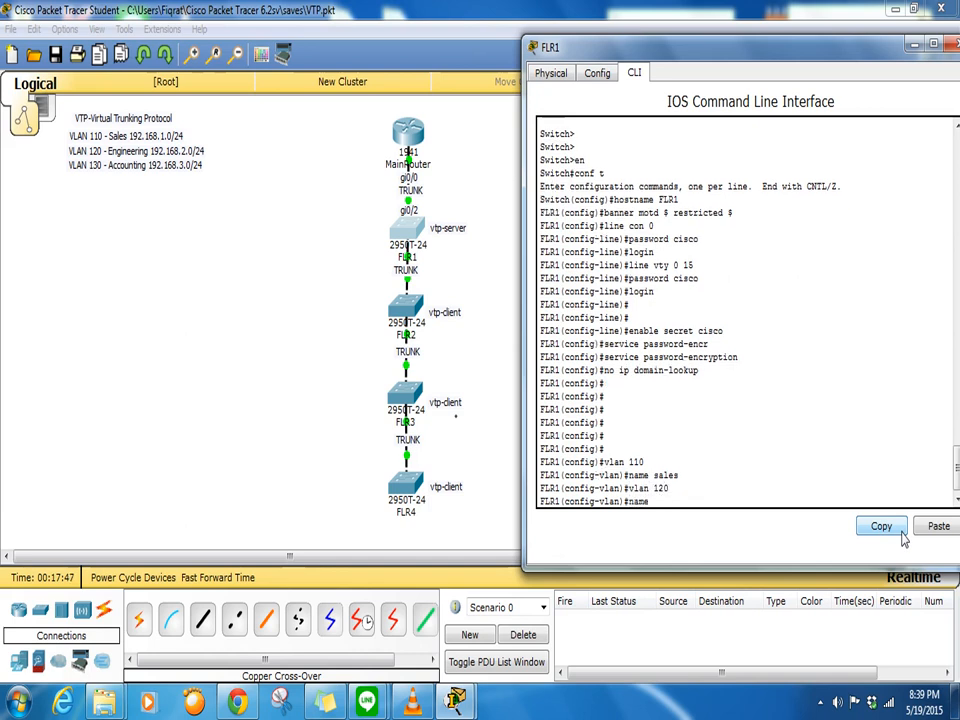
type("engineering")
key("Return")
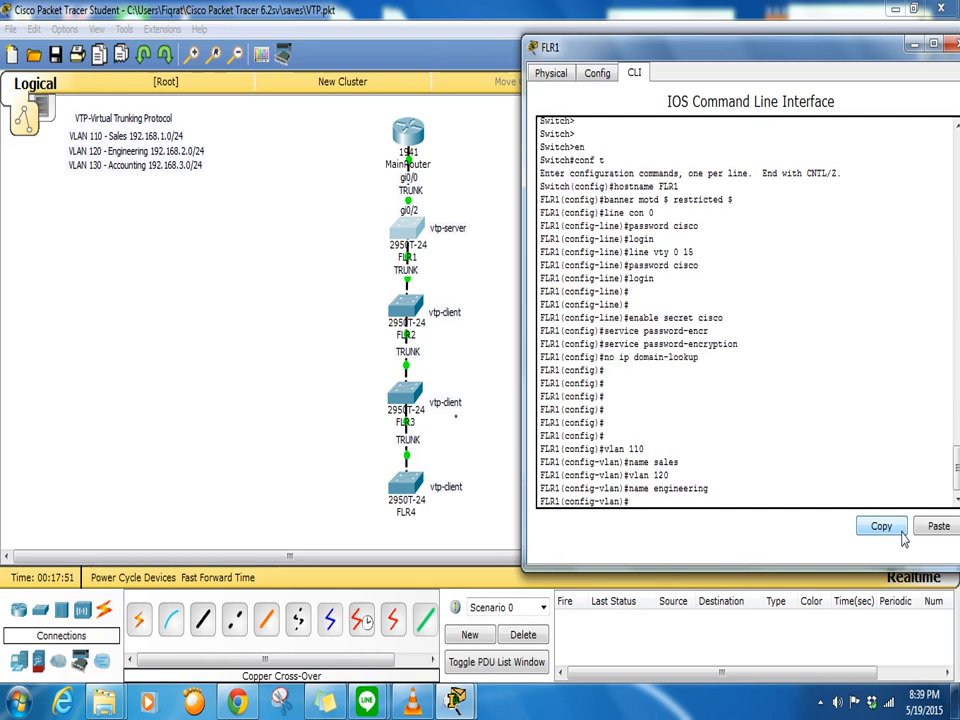
- Create VLAN 130 named accounting using recalled commands
type("vlan 120")
key("Return")
type("name accounting")
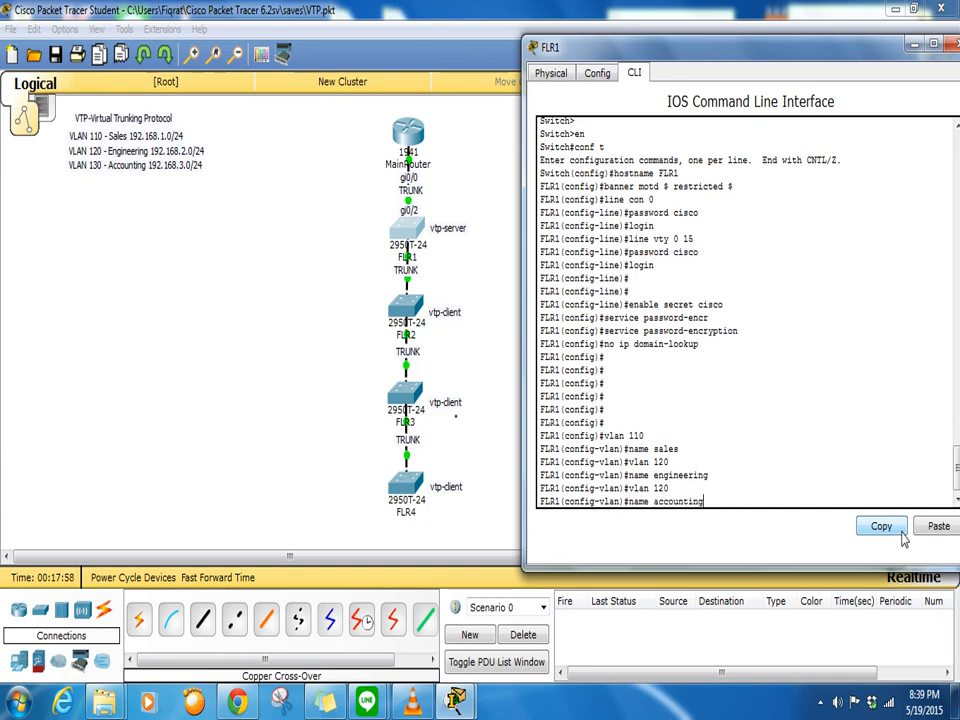
key("Return")
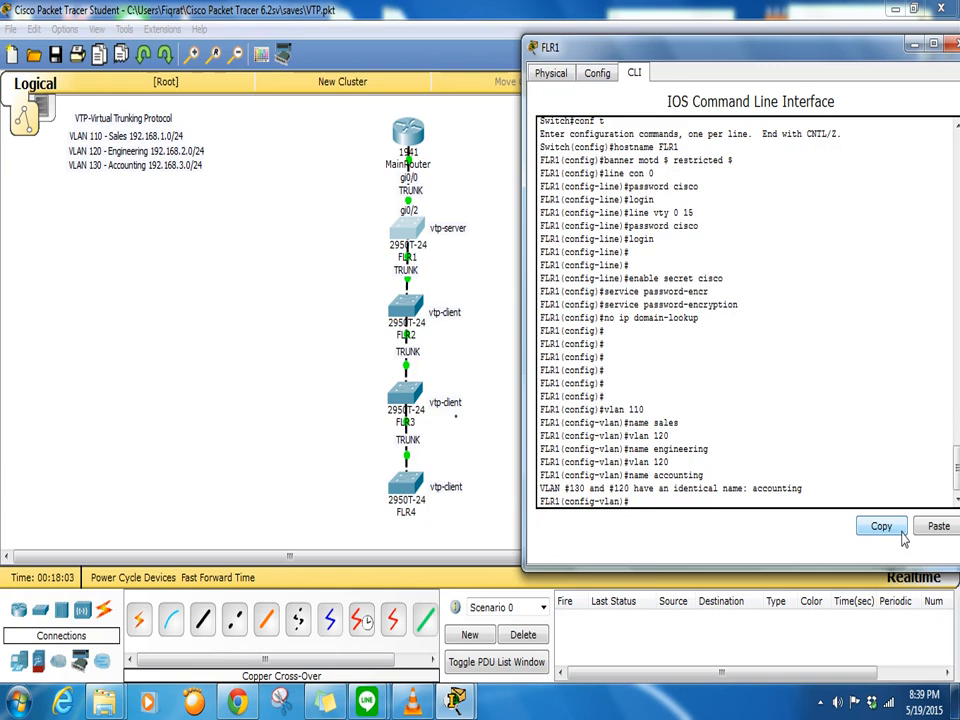
key("Up")
key("Up")
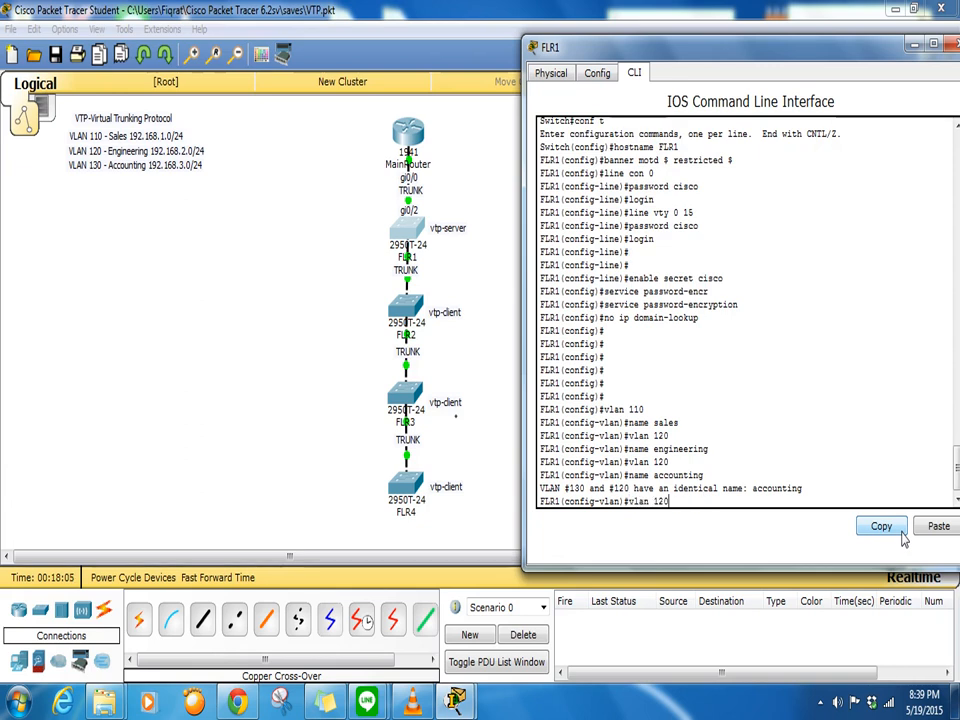
key("BackSpace")
key("BackSpace")
type("30")
key("Return")
key("Up")
key("Up")
key("Return")
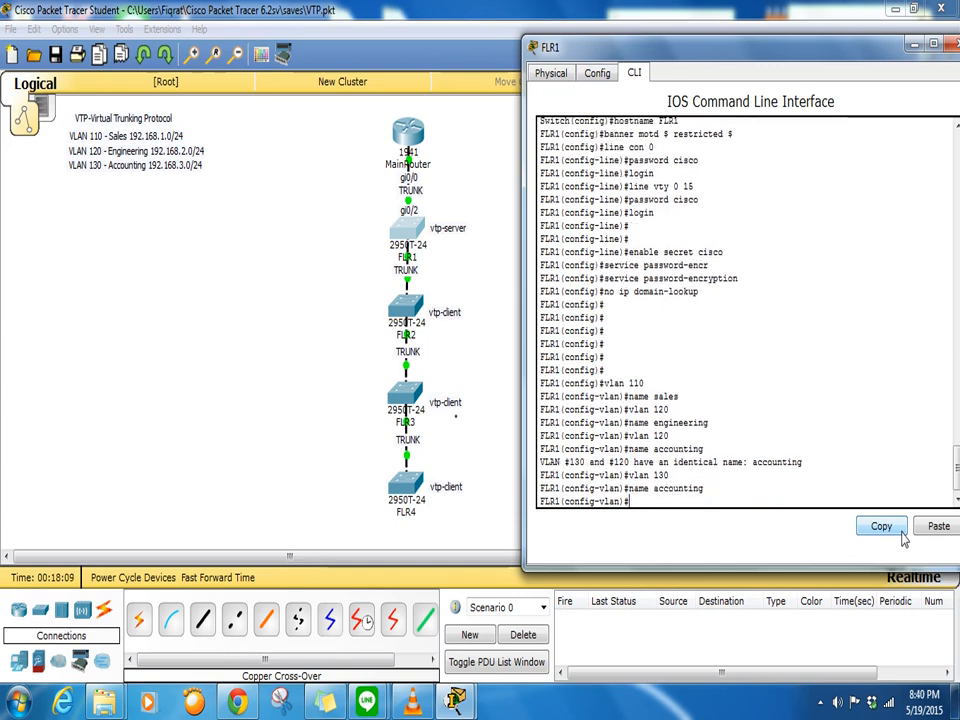
key("Return")
key("Return")
type("int")
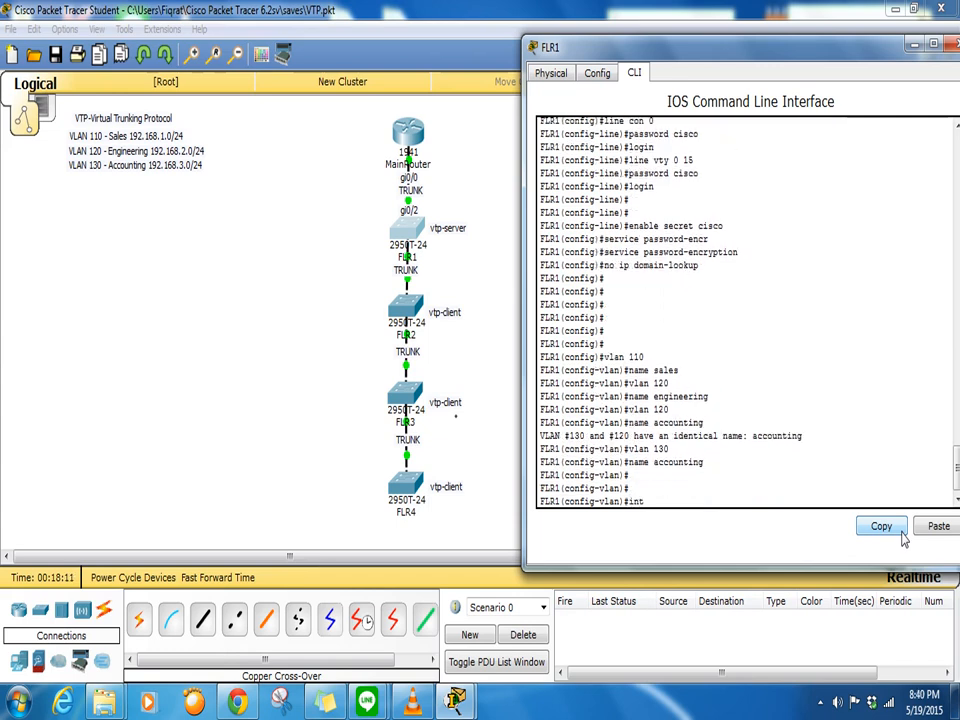
type(" vlan 110")
- Create VLAN interfaces 110, 120 and 130 on FLR1
key("Return")
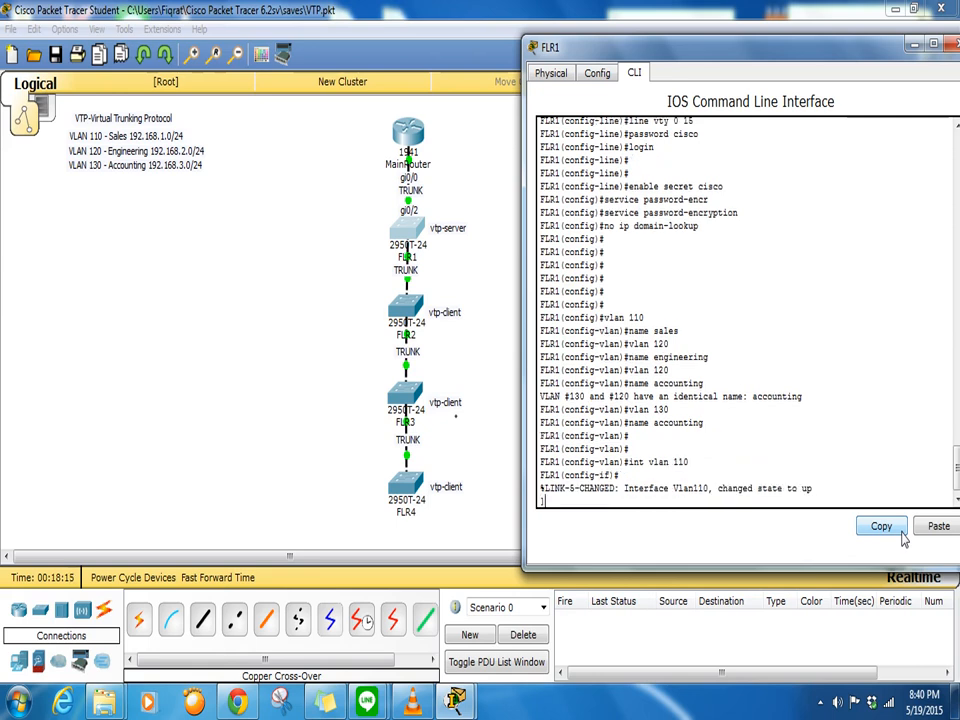
key("BackSpace")
key("Up")
key("Return")
key("Up")
key("Up")
key("Down")
key("BackSpace")
key("BackSpace")
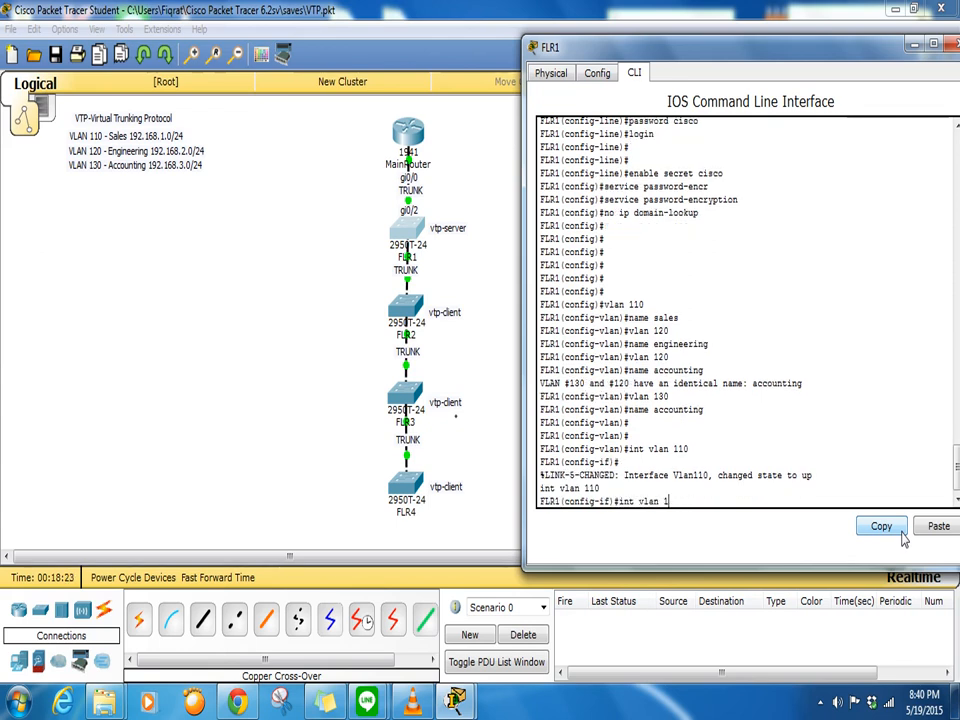
type("20")
key("Return")
key("Up")
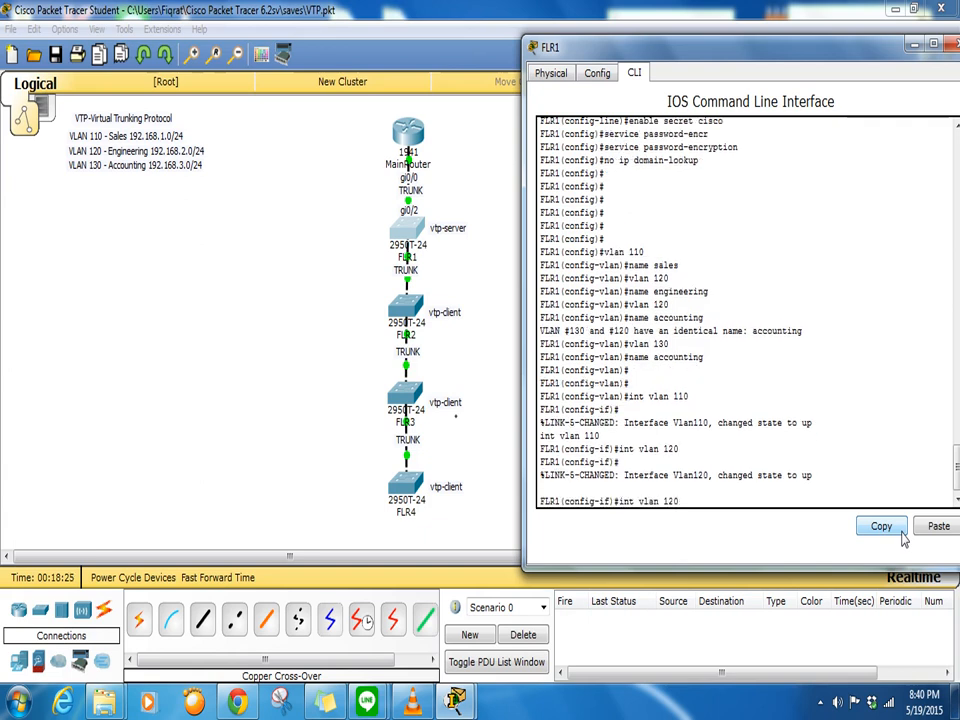
key("BackSpace")
type("30")
key("Return")
key("Return")
key("Return")
- Run show vlan to confirm the sales, engineering and accounting VLANs are listed
type("do show vlan")
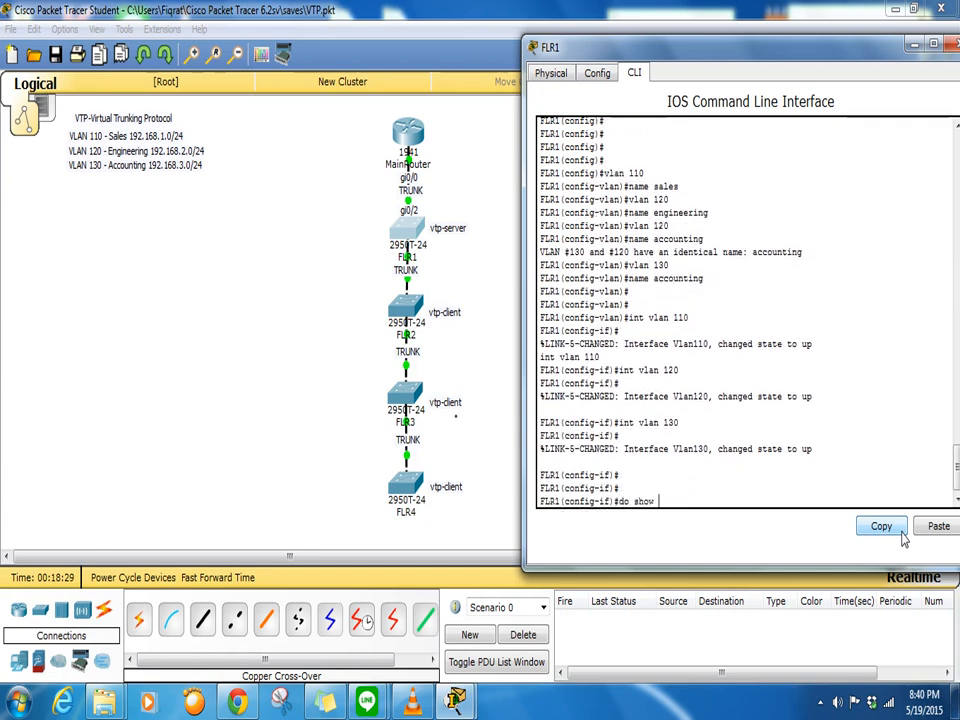
key("Return")
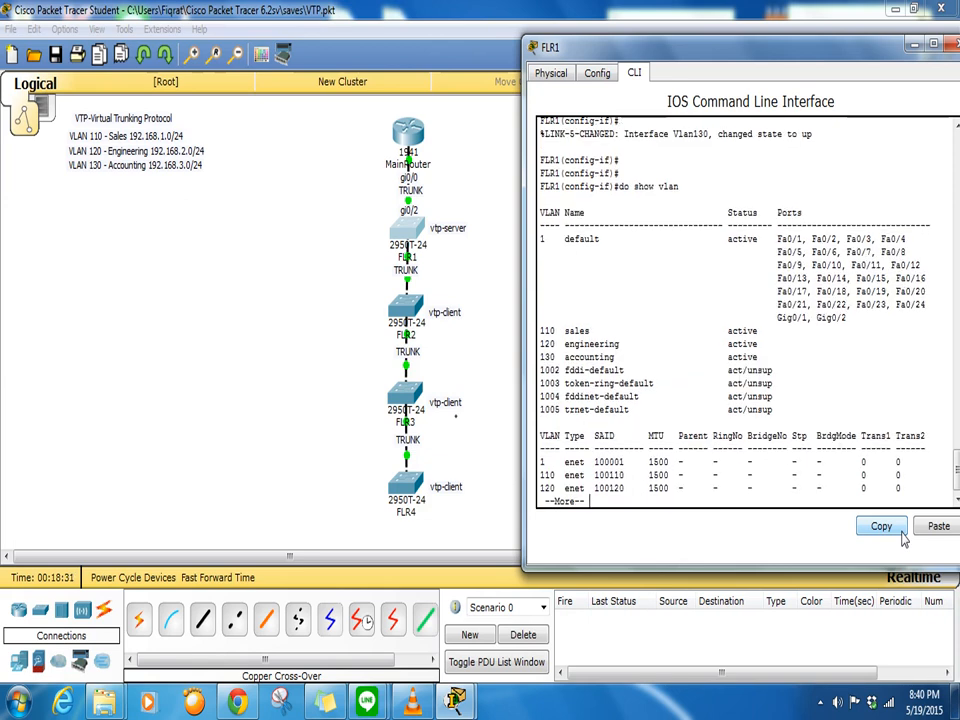
left_click_drag(544, 331, 755, 358)
left_click(636, 500)
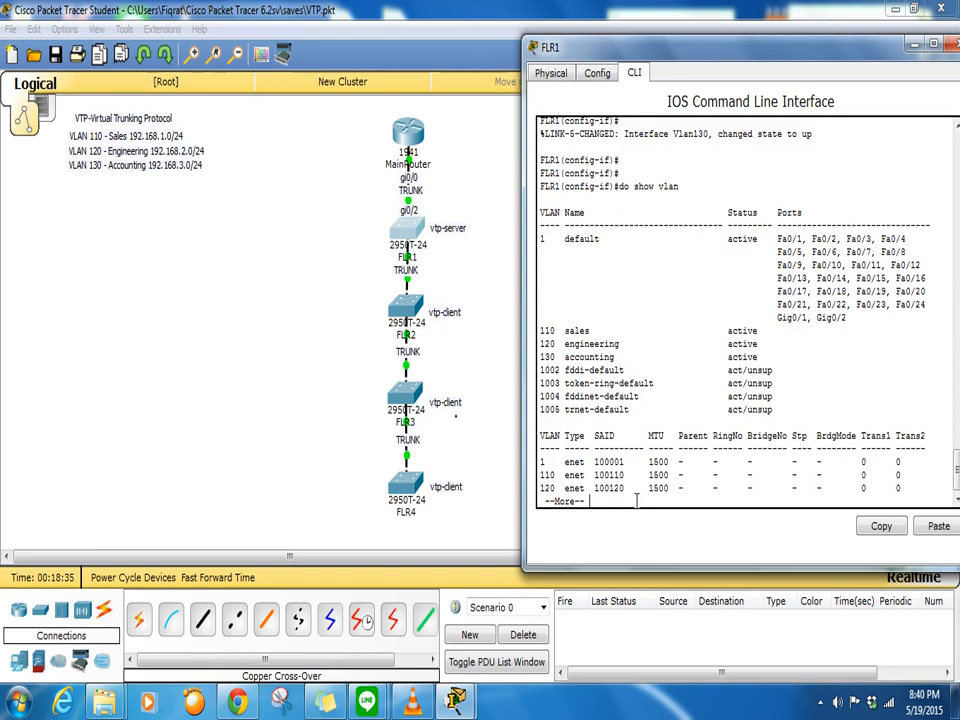
key("Return")
key("Return")
key("Return")
key("Return")
key("Return")
key("Return")
key("Return")
key("Return")
key("Return")
key("Return")
key("Return")
key("Return")
key("Return")
key("Return")
key("Return")
key("Return")
type("exitr")
key("Return")
key("Return")
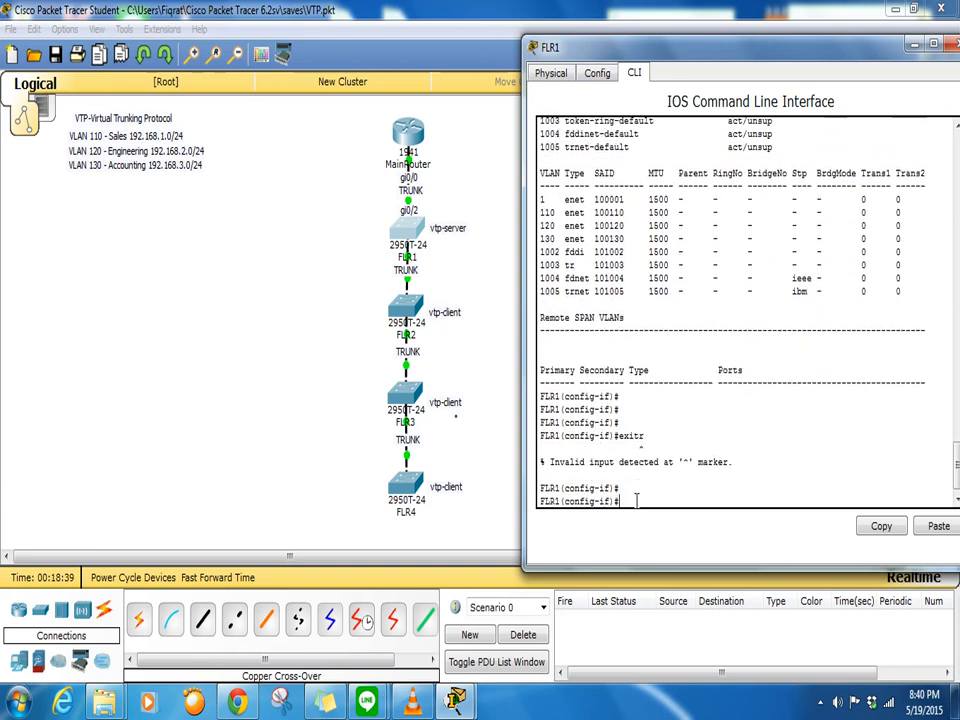
type("exit")
- Set FLR1 to VTP version 2, domain training, a VTP password and server mode
key("Return")
key("Return")
key("Return")
type("vtp ver 2")
key("Return")
type("vtp domain ")
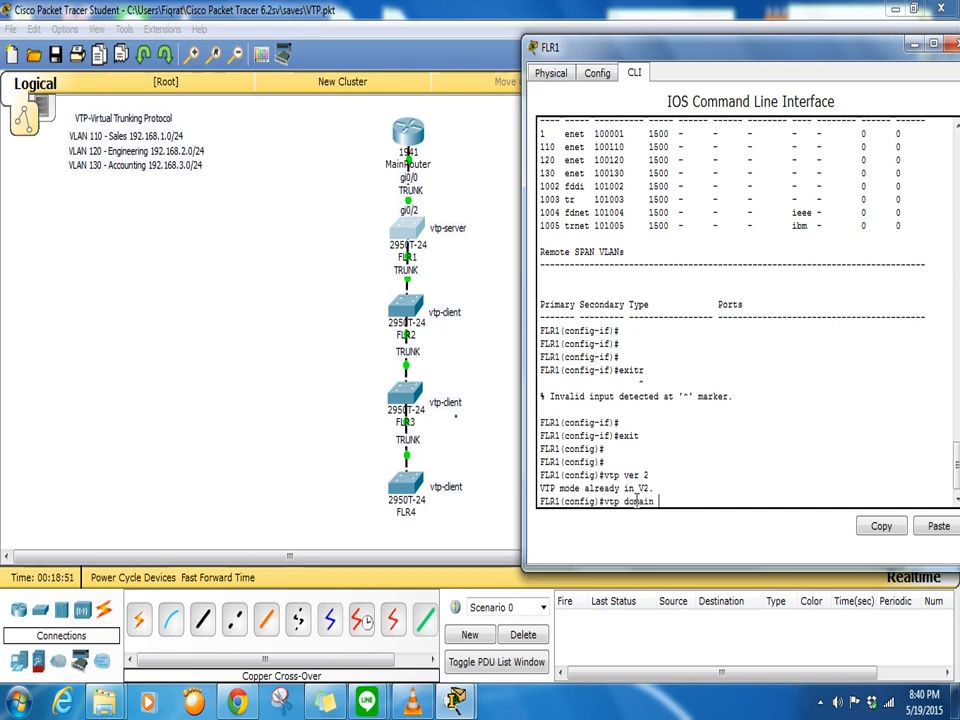
type("training")
key("Return")
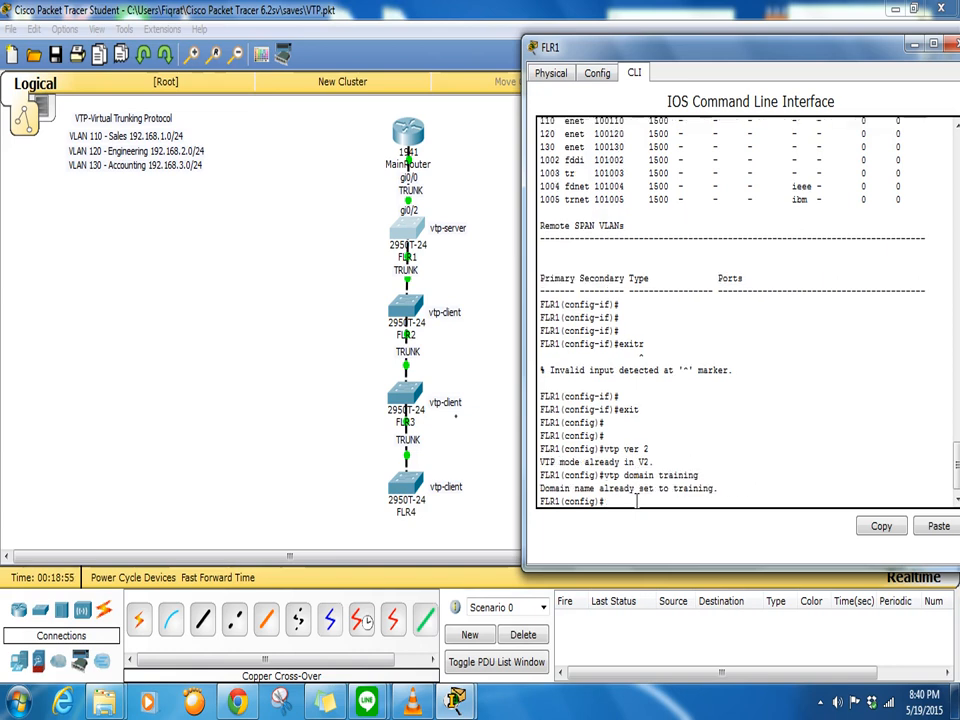
type("vtp password cisco")
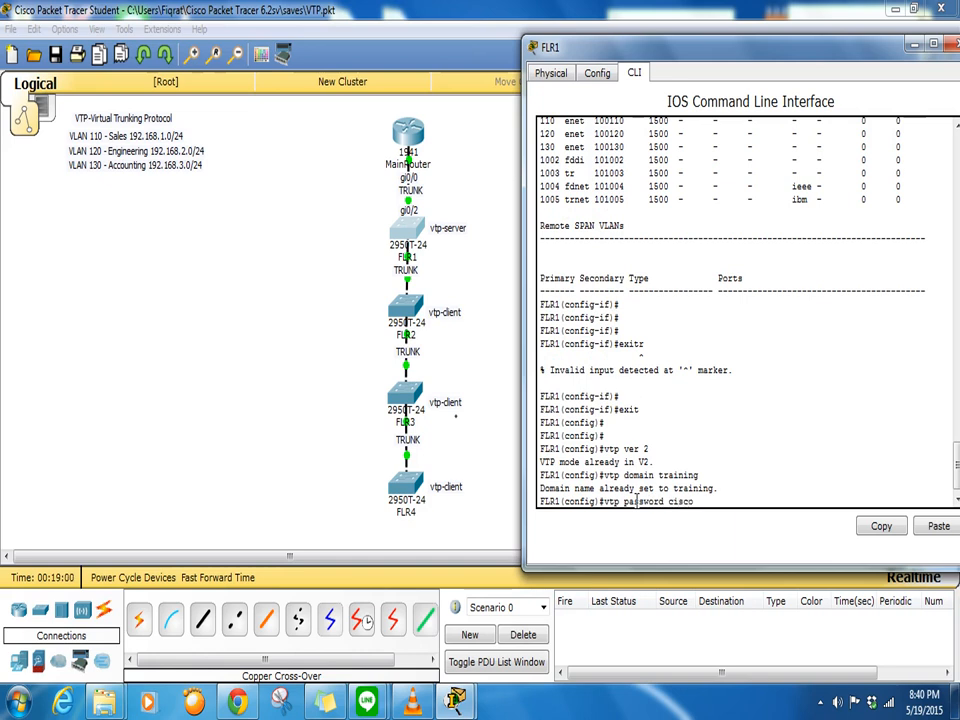
key("Return")
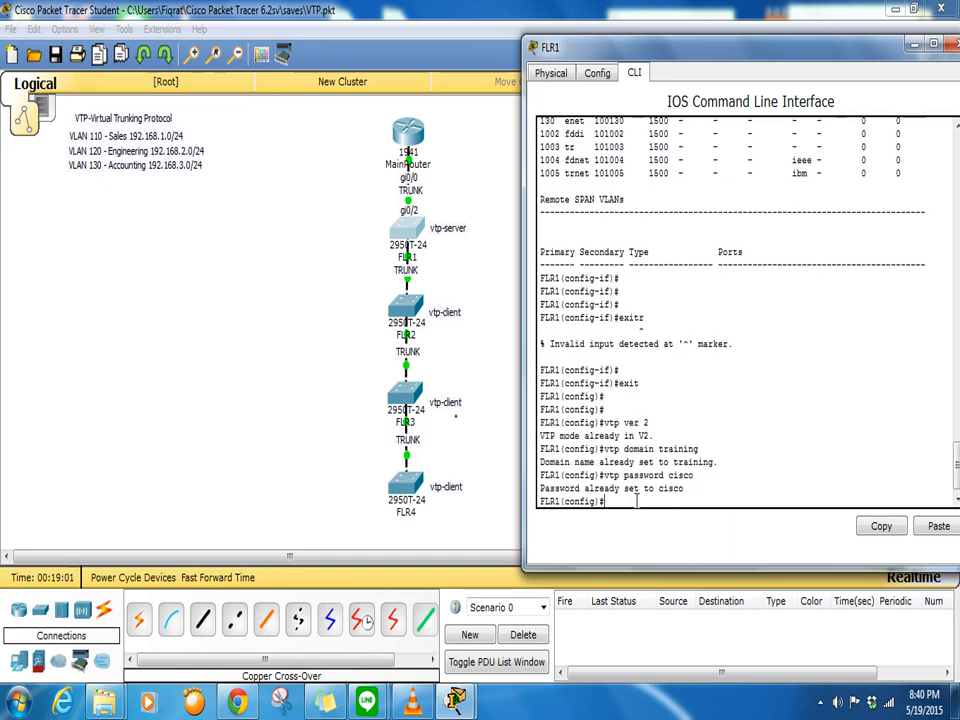
type("vtp mode server")
key("Return")
key("Return")
key("Return")
key("Return")
key("Return")
key("Return")
key("Return")
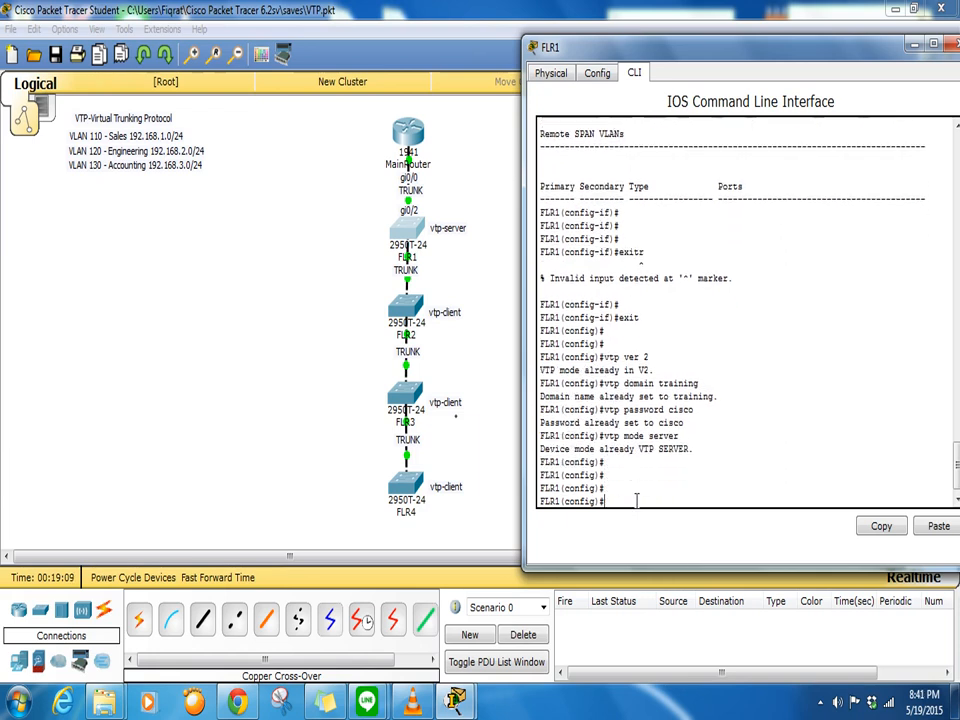
key("Return")
key("Return")
key("Return")
key("Return")
key("Return")
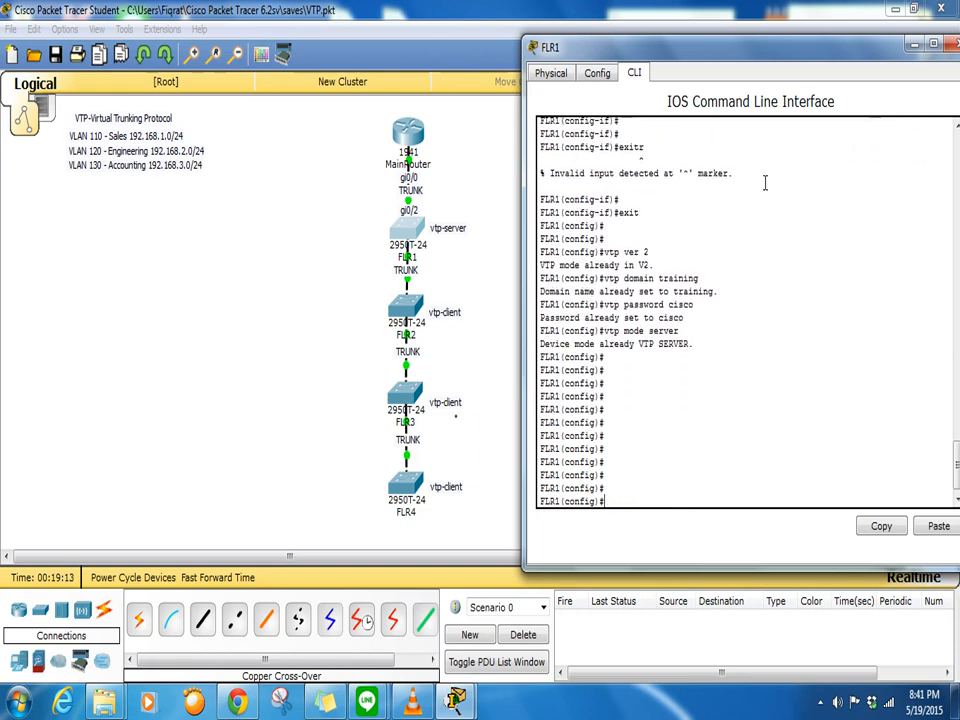
left_click(466, 360)
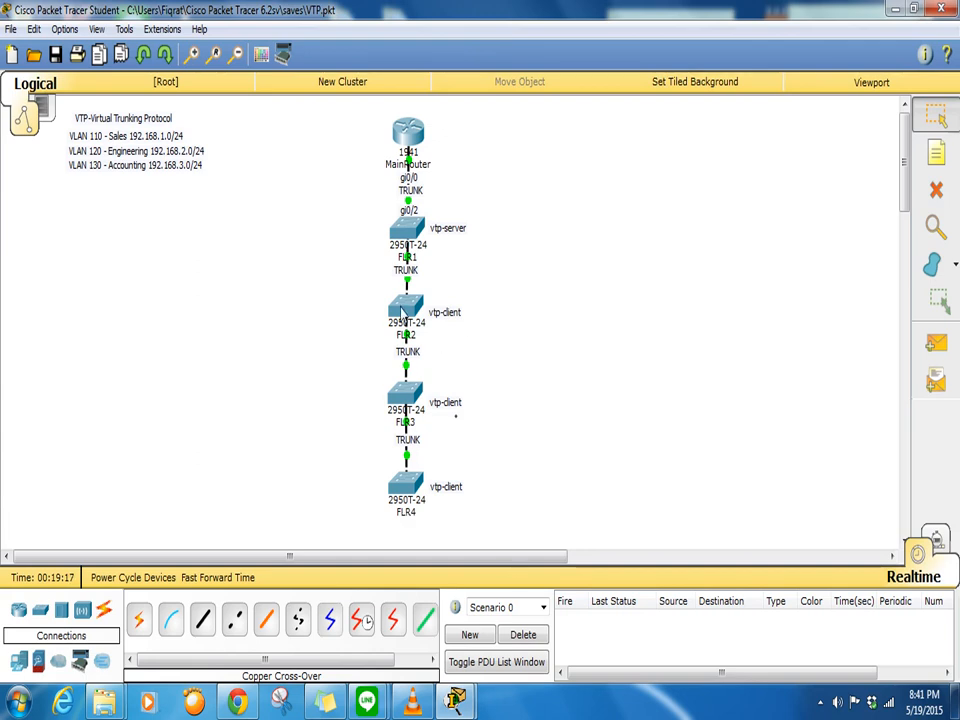
- Open the FLR2 switch's CLI console and position its window
left_click(405, 310)
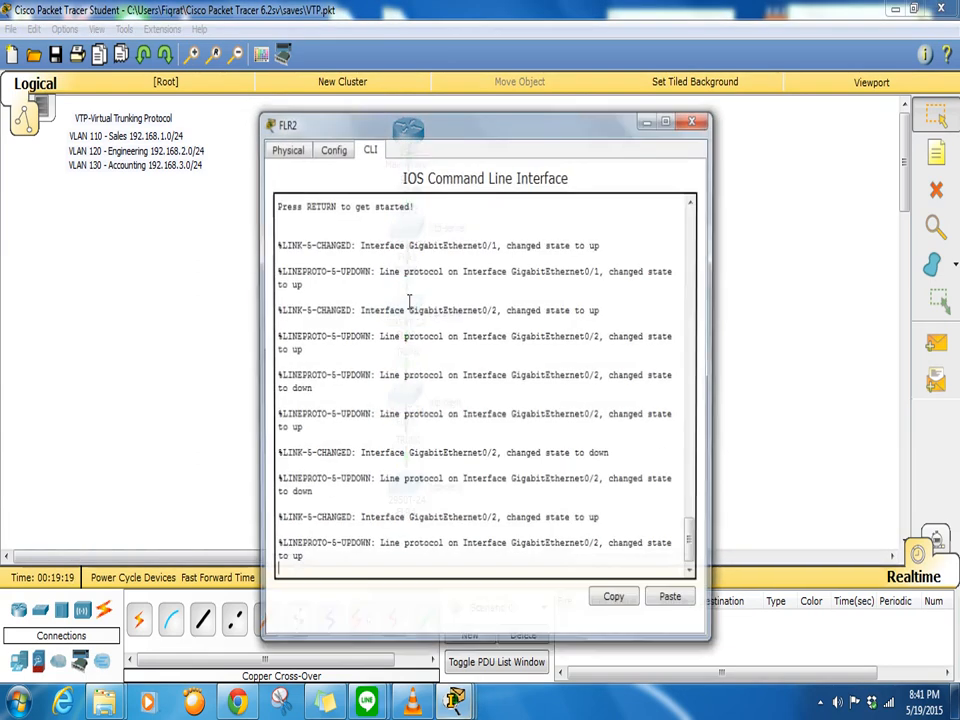
left_click_drag(600, 123, 740, 97)
left_click_drag(789, 67, 786, 62)
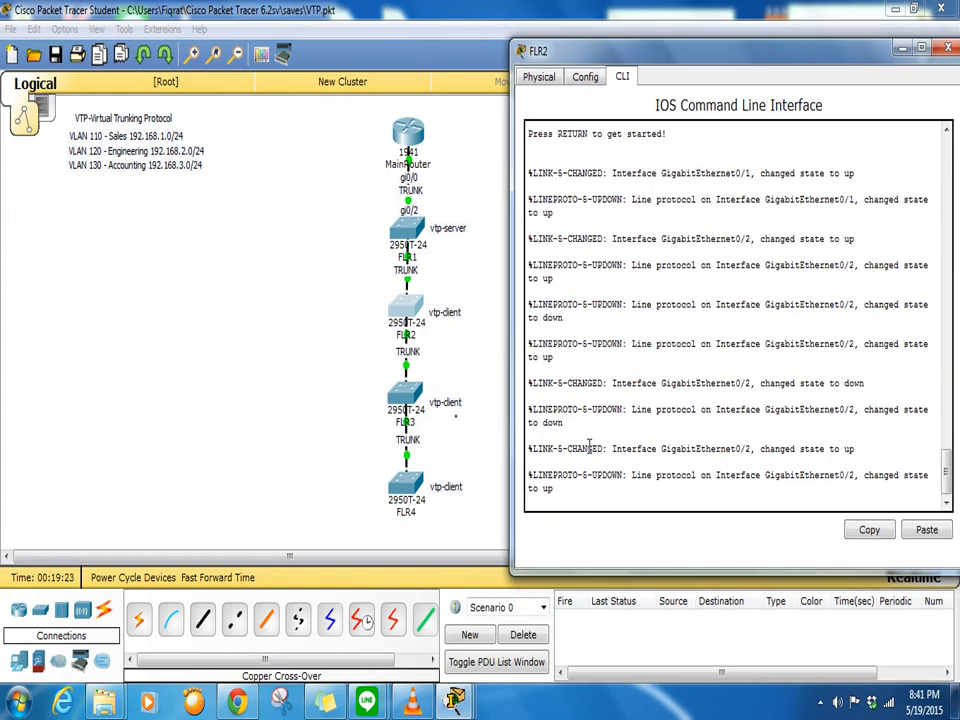
key("Return")
key("Return")
key("Return")
- Enter global configuration, rename the switch to FLR2, and type the 'restricted' banner motd
type("en")
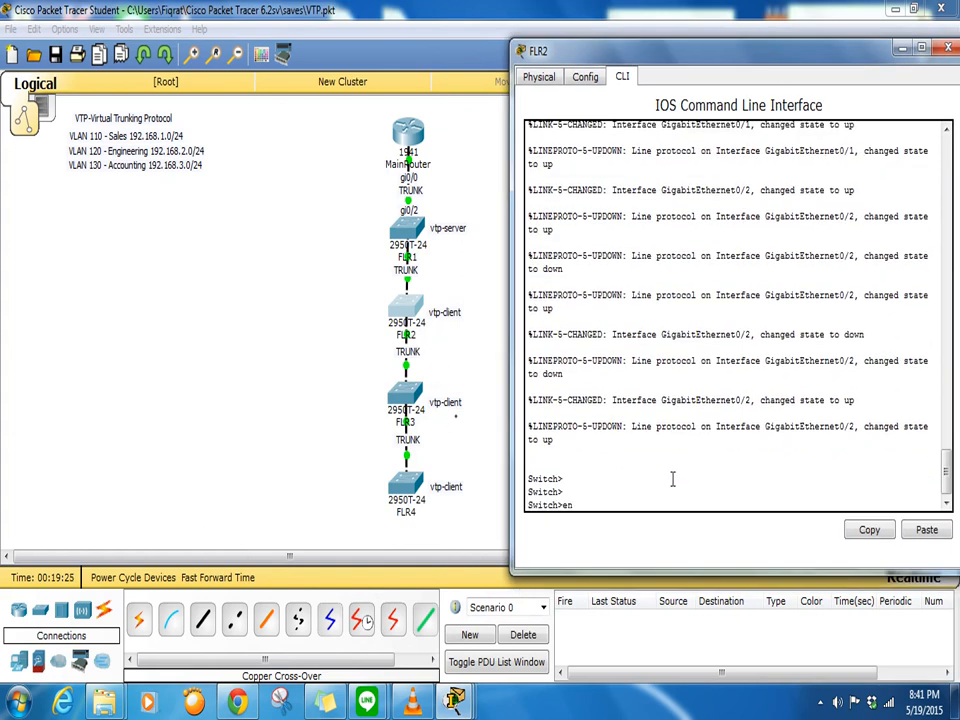
key("Return")
type("conf t")
key("Return")
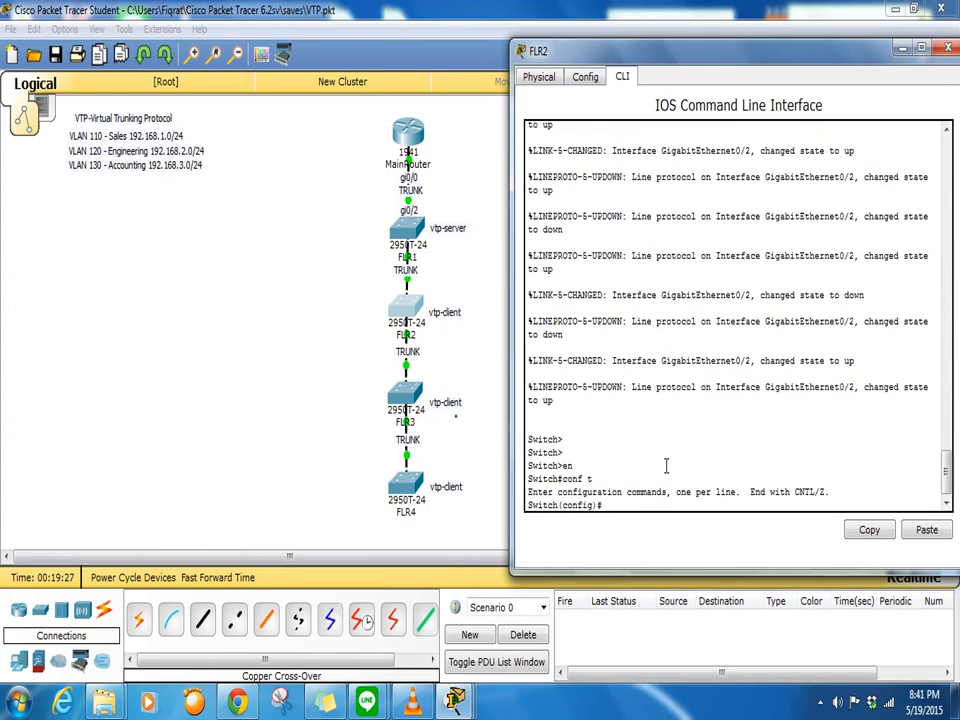
type("hostname FLR2")
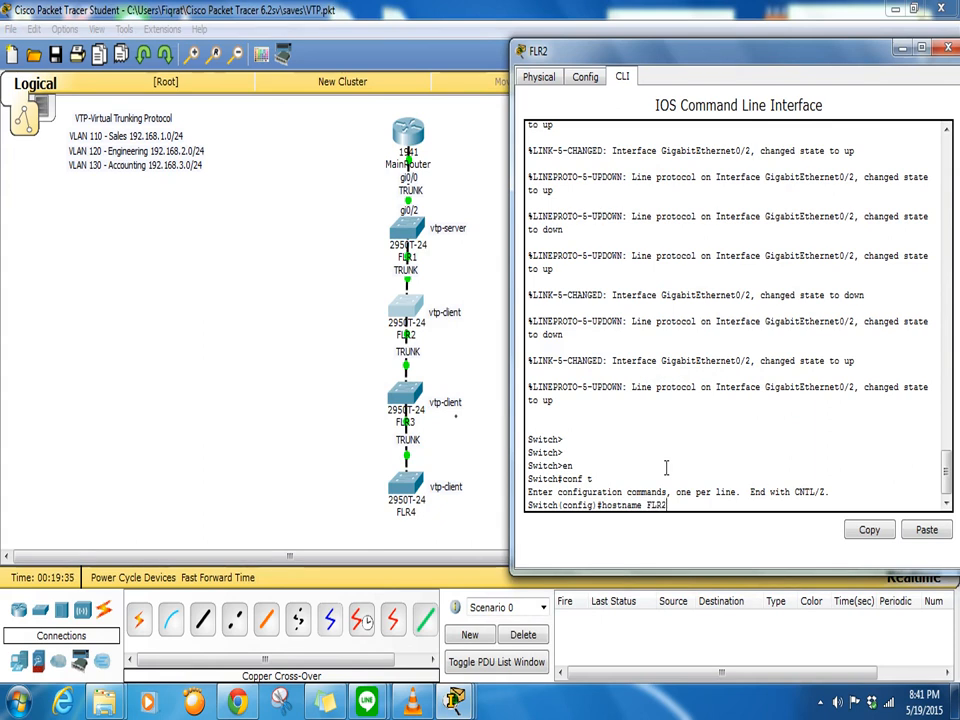
key("Return")
type("ba")
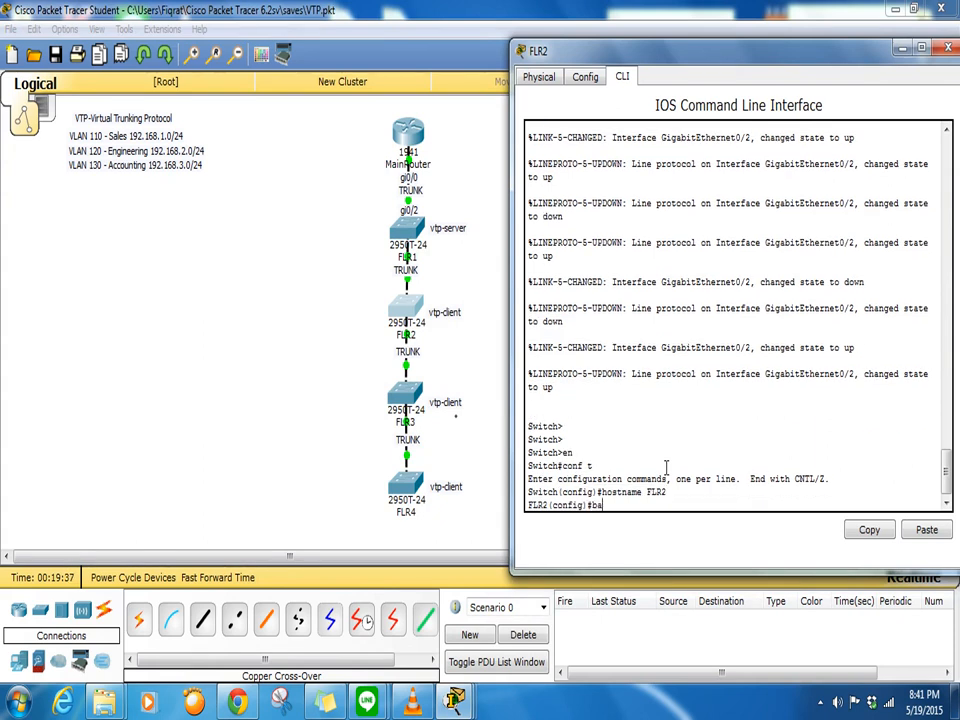
type("nner motd $ restricted $")
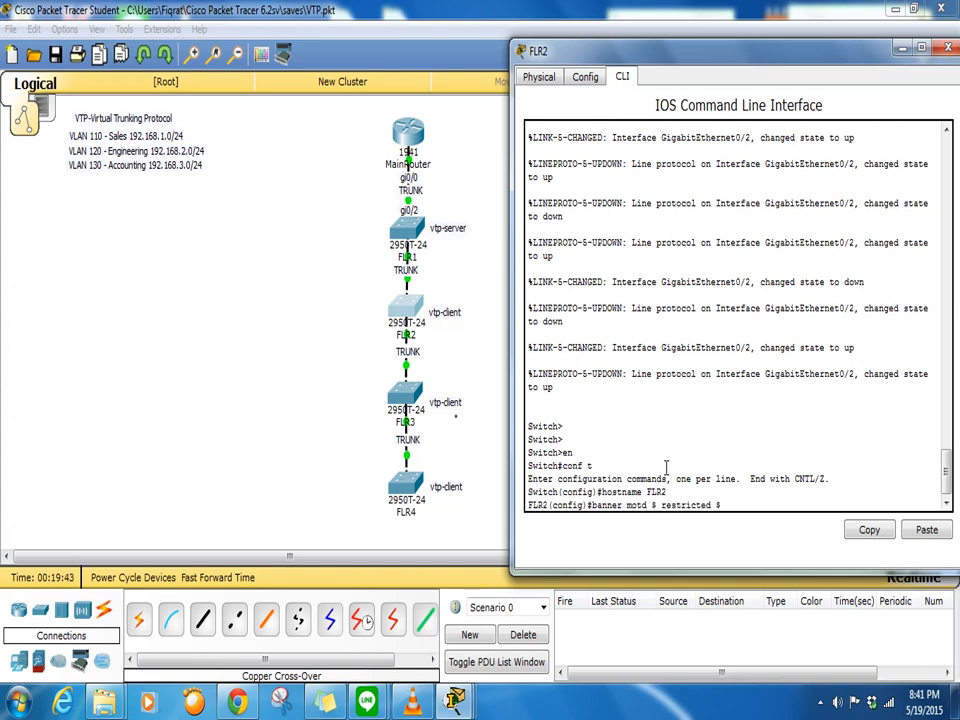
- Apply the restricted banner and give console line 0 a password with login
key("Return")
type("line con 0")
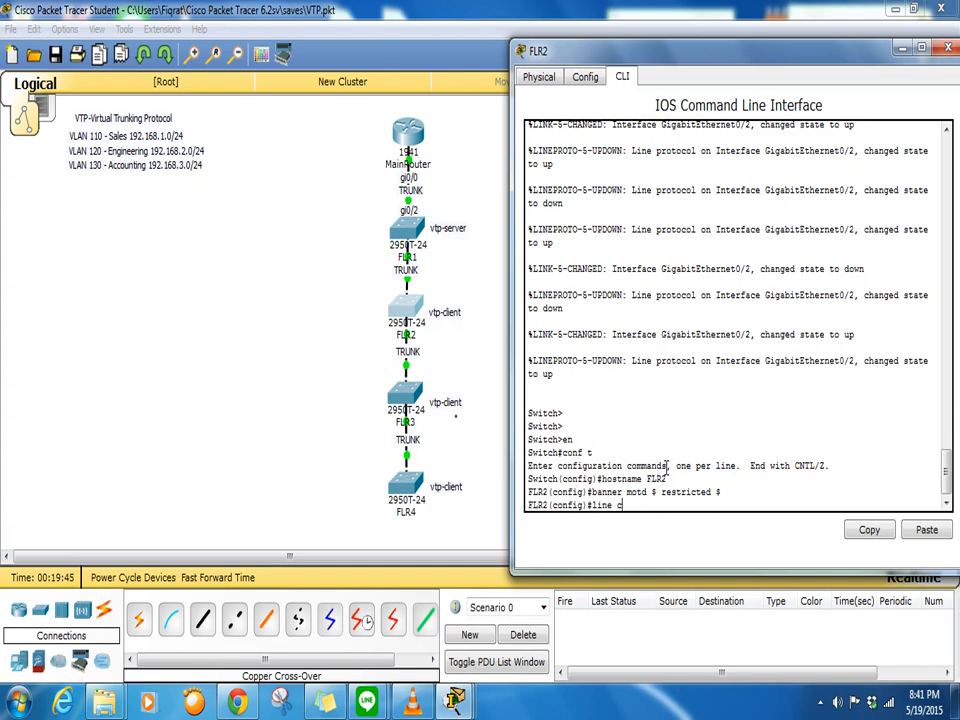
key("Return")
type("passwo")
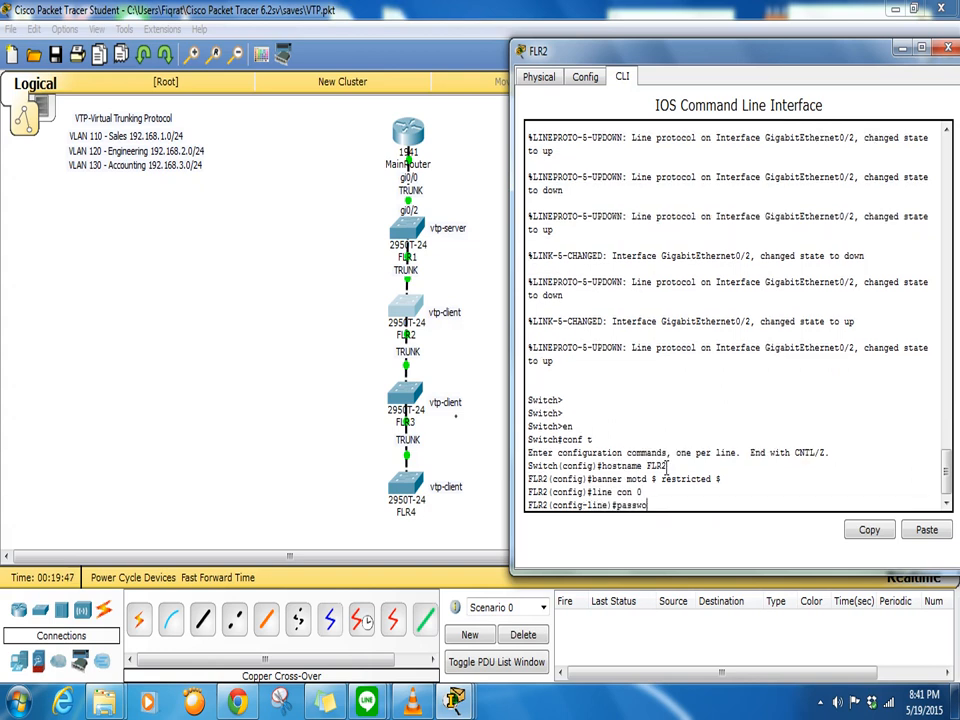
type("rd cisco")
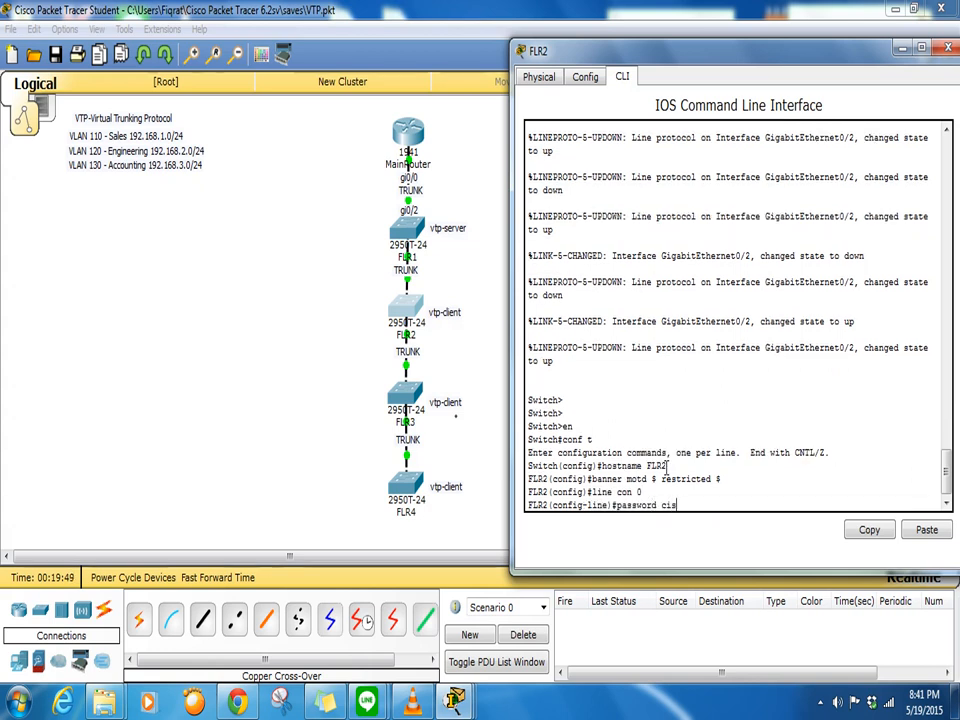
key("Return")
type("login")
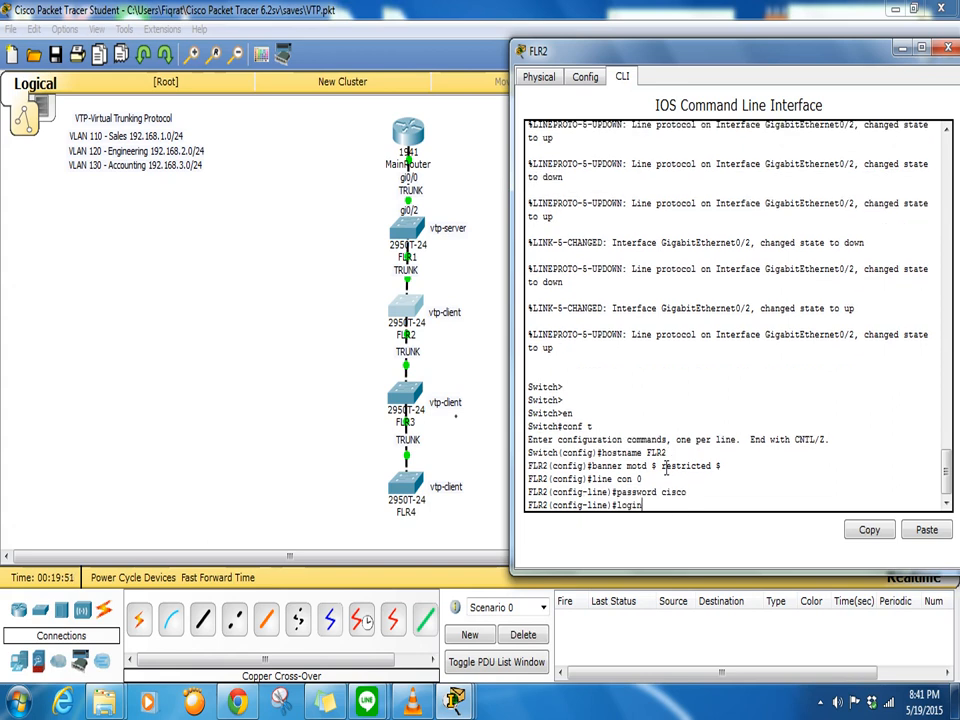
key("Return")
- Set a password with login on VTY lines 0 to 15
type("line")
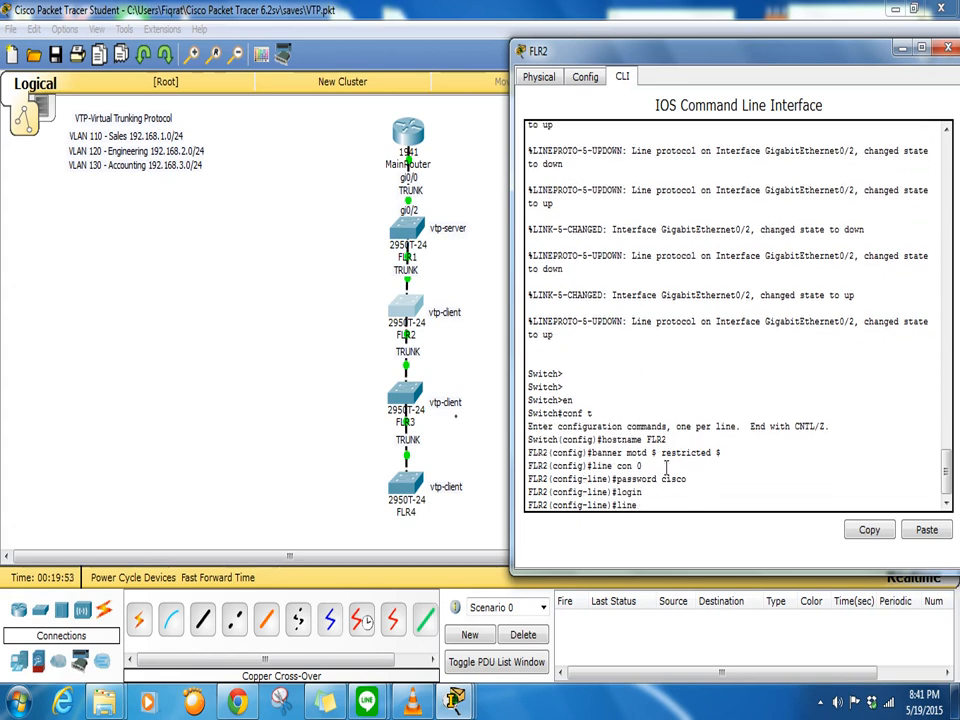
type(" vty 0 15")
key("Return")
type("password cisco")
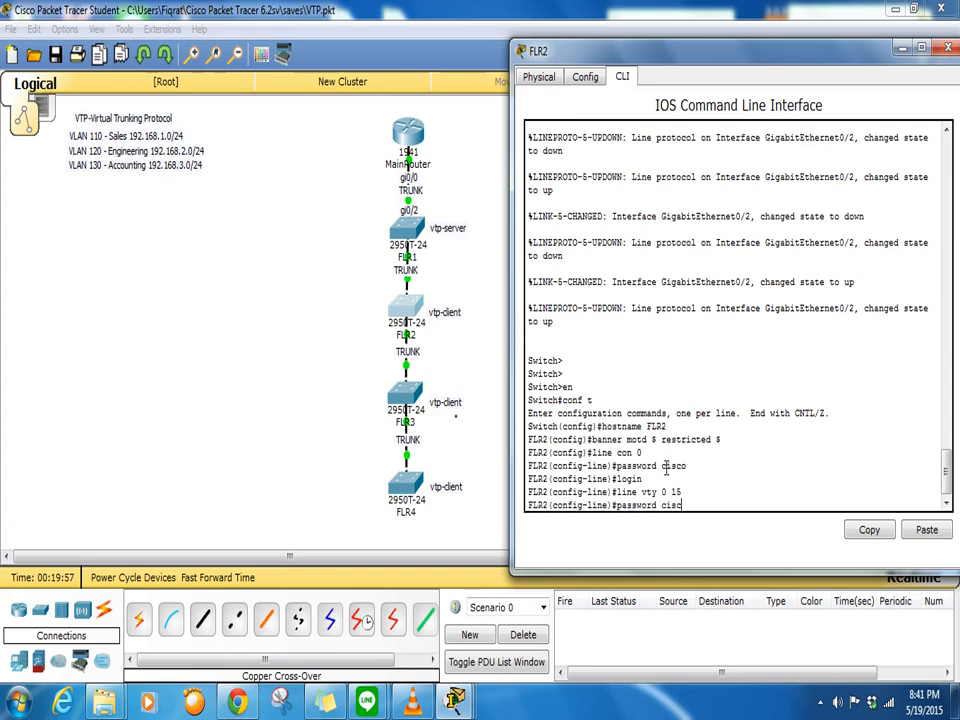
key("Return")
type("login")
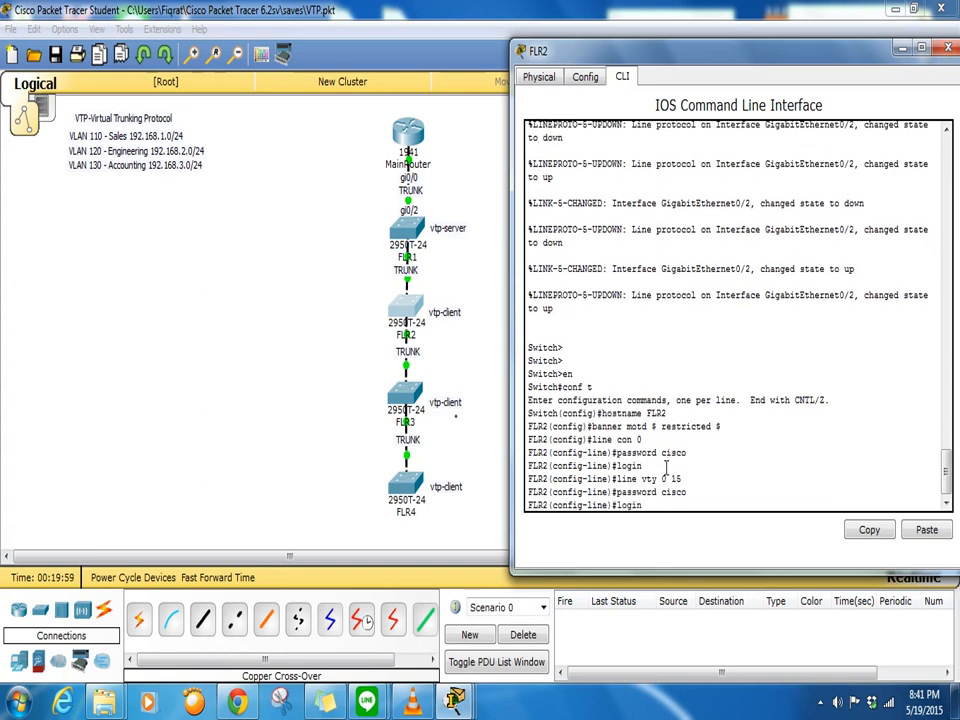
key("Return")
- Set the enable secret, turn on service password-encryption, and disable IP domain lookup
type("enable sec")
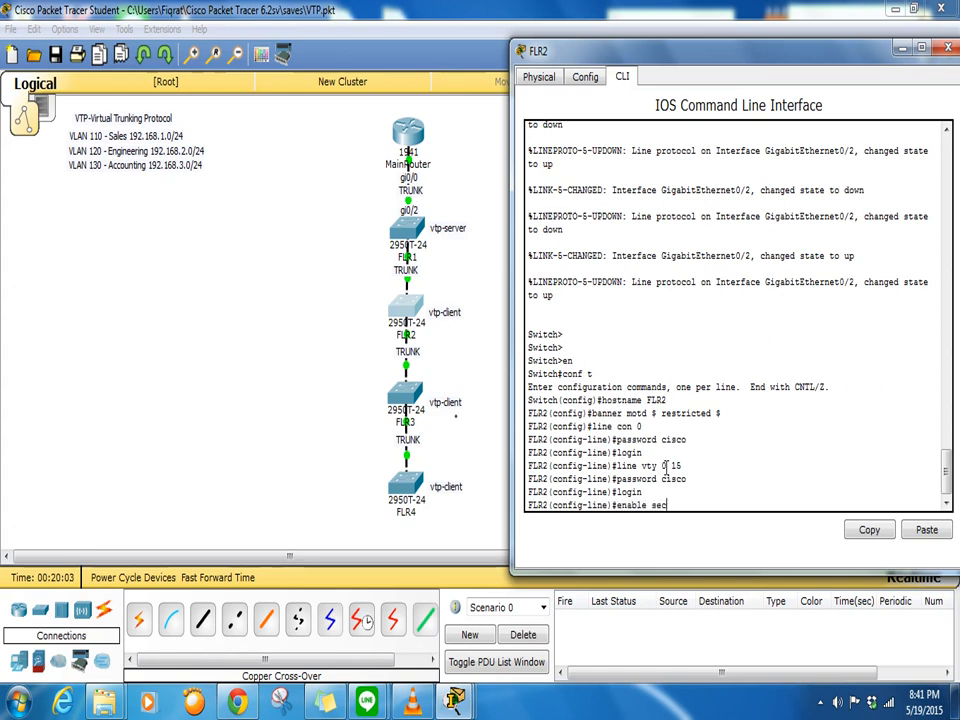
type("ret cisco")
key("Return")
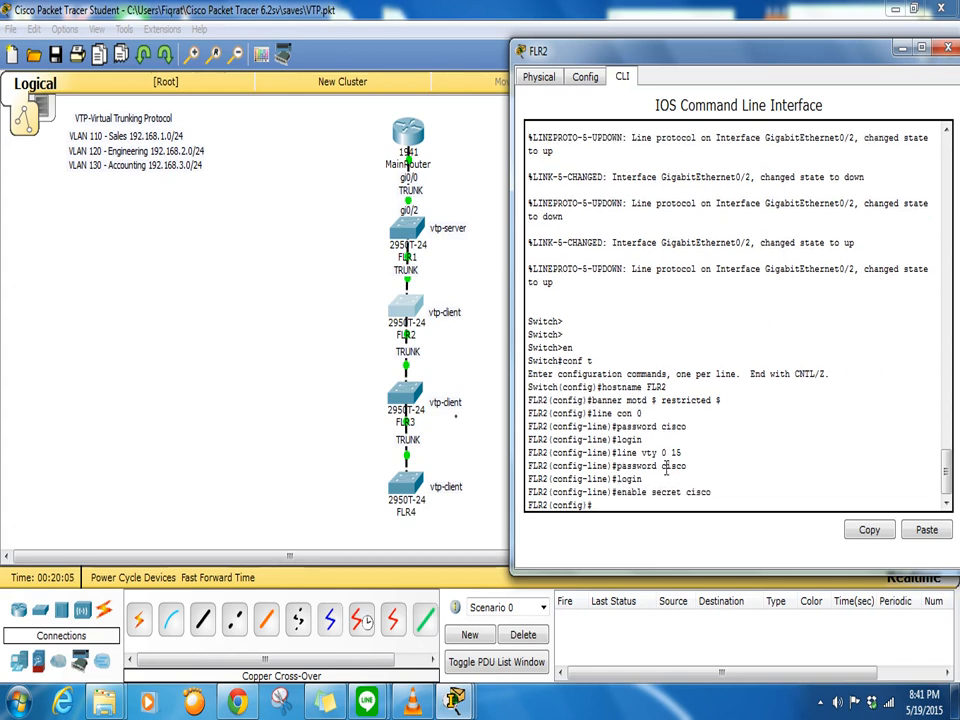
type("seri")
type("vice passw")
type("or")
type("d")
key("Tab")
key("Return")
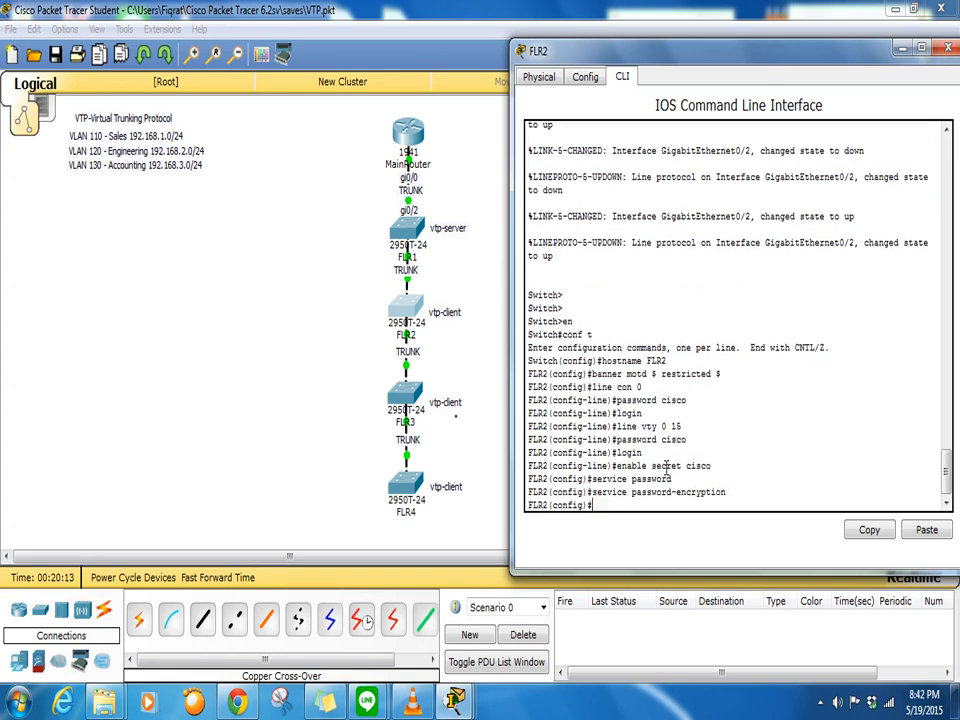
type("no ip domain-lookup")
key("Return")
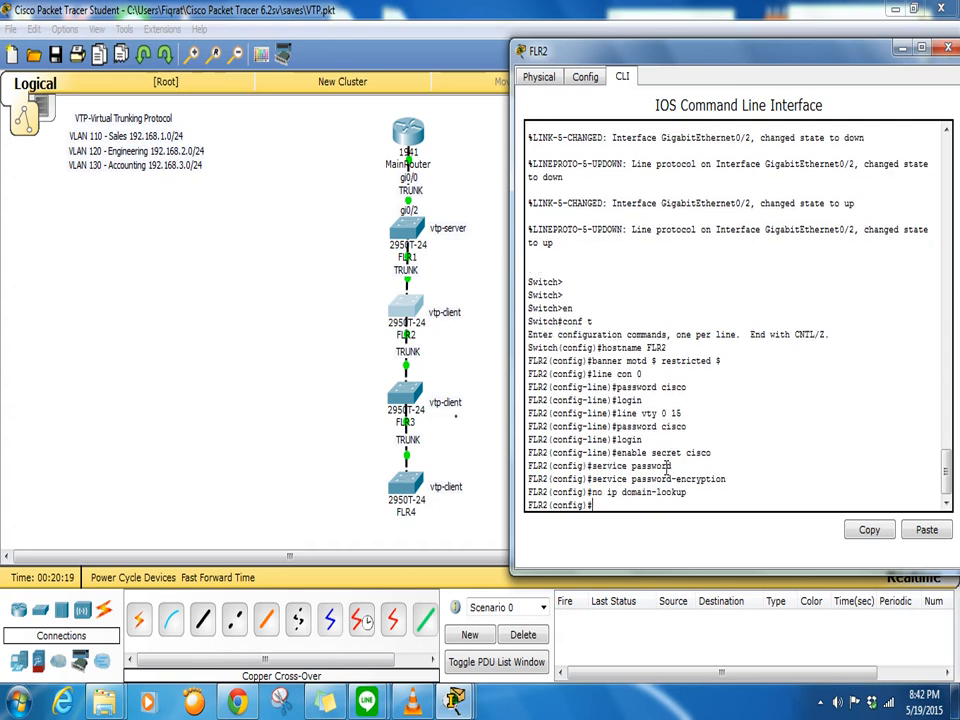
key("Return")
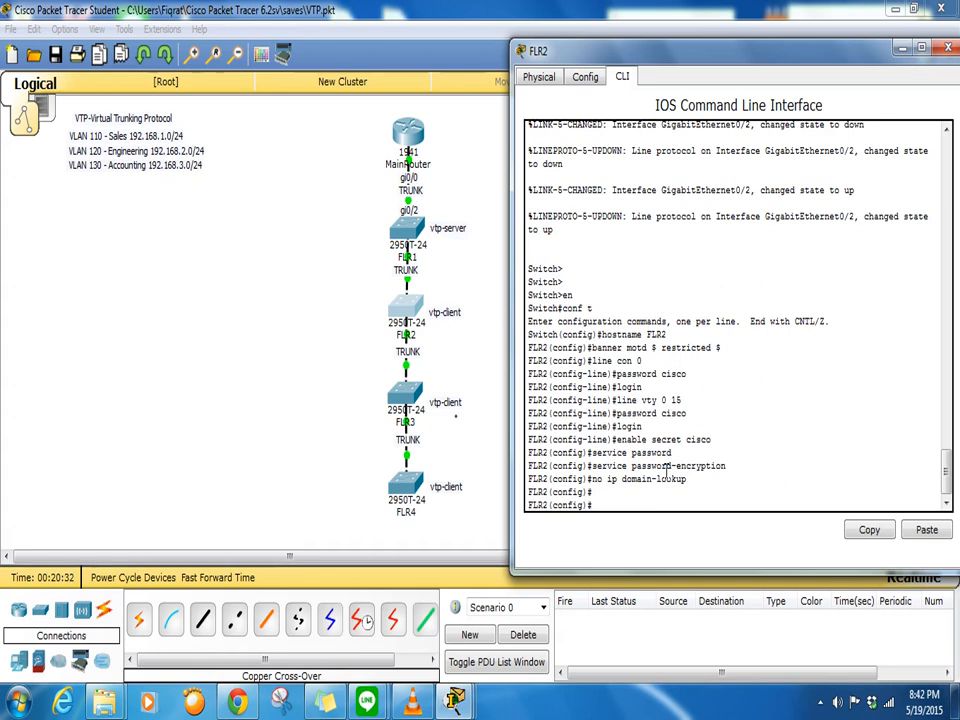
key("Return")
key("Return")
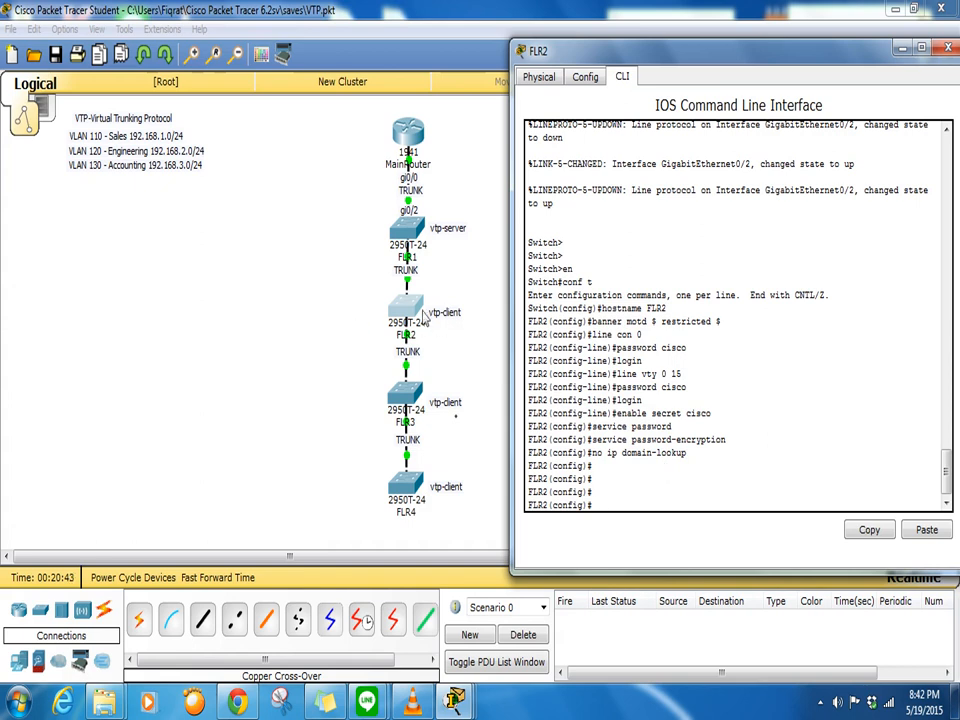
- Try VTP version 2, then set the VTP domain to training and a VTP password
type("vtp")
key("BackSpace")
key("BackSpace")
key("BackSpace")
type("vt")
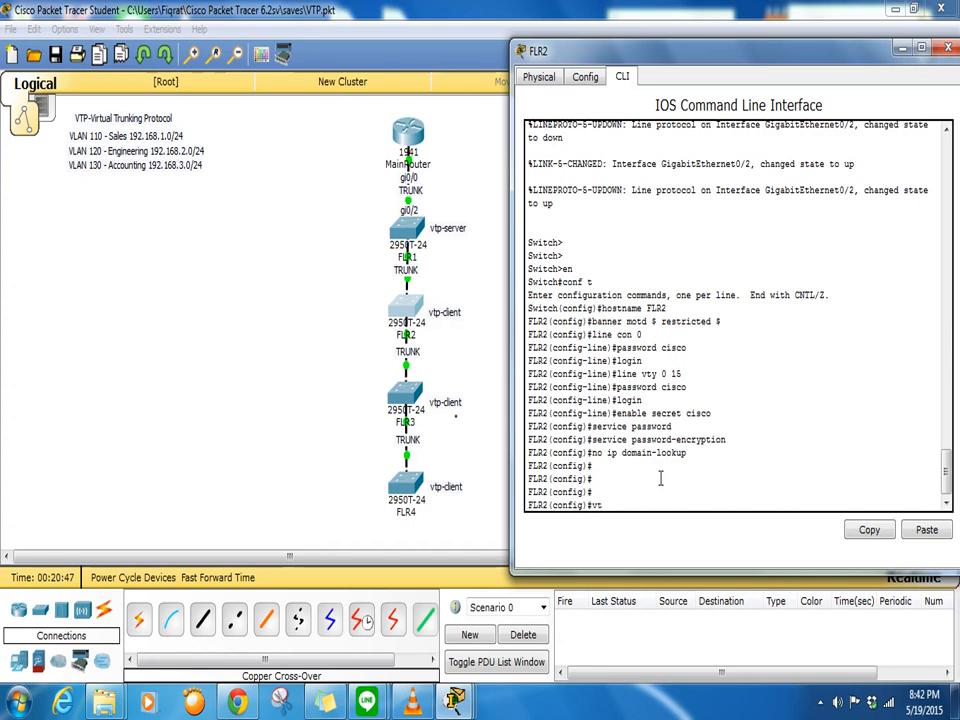
type("p d")
key("BackSpace")
key("BackSpace")
type("ver")
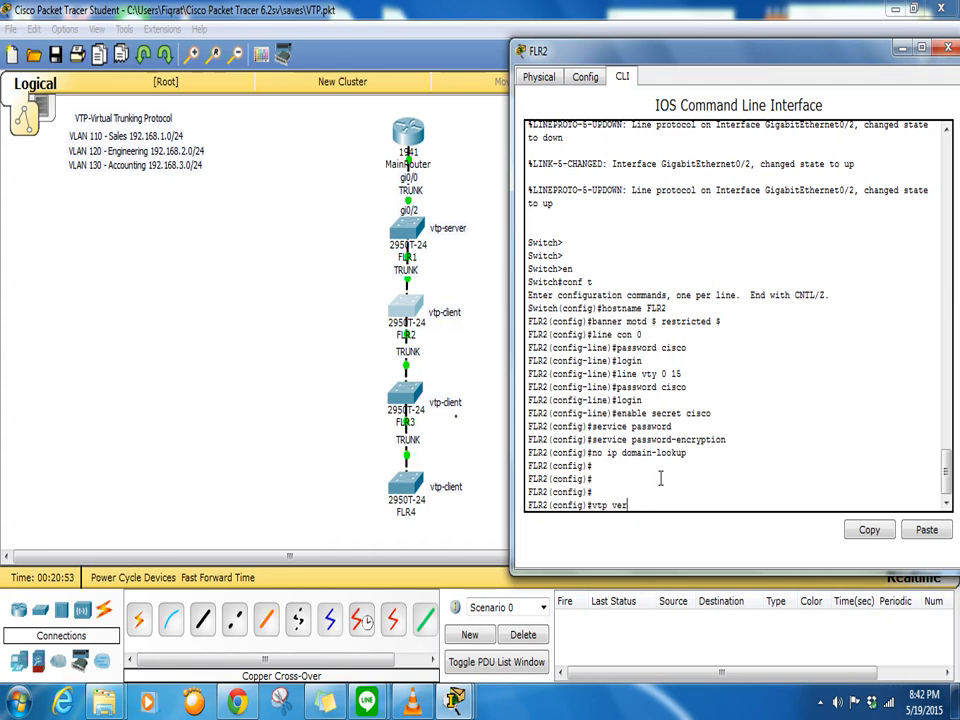
type("s 2")
key("Return")
type("vtp domain")
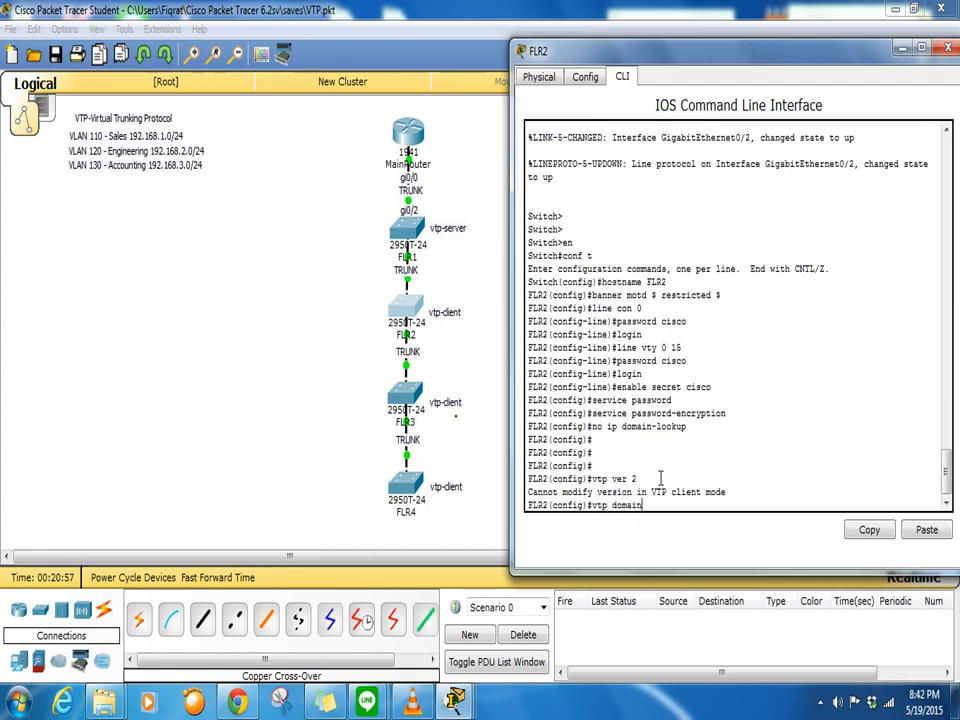
type(" training")
key("Return")
type("vtp")
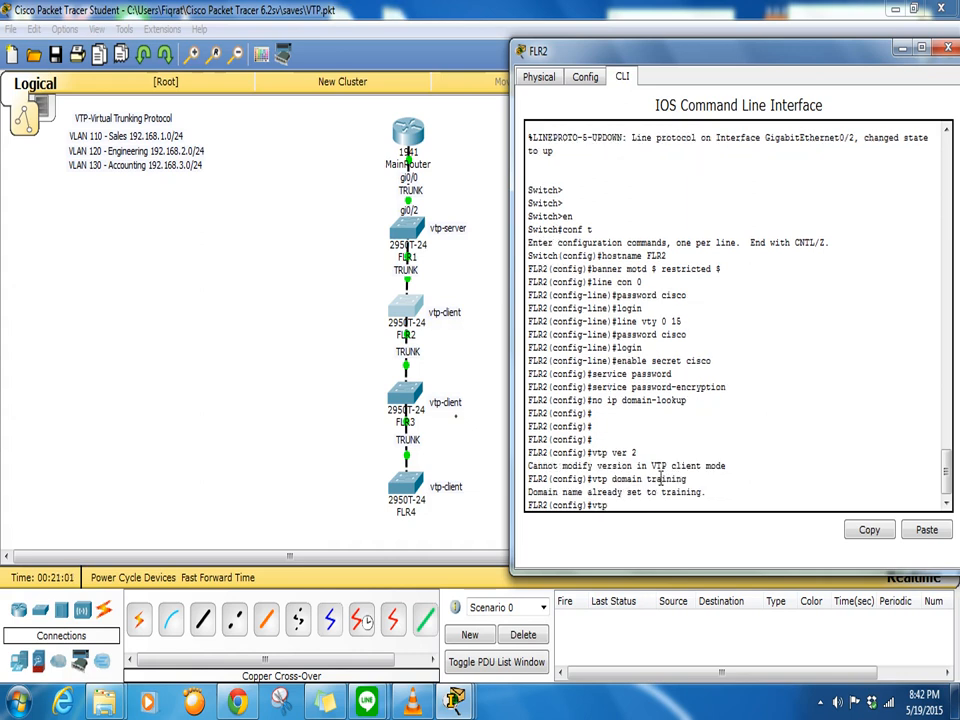
type(" password cisc")
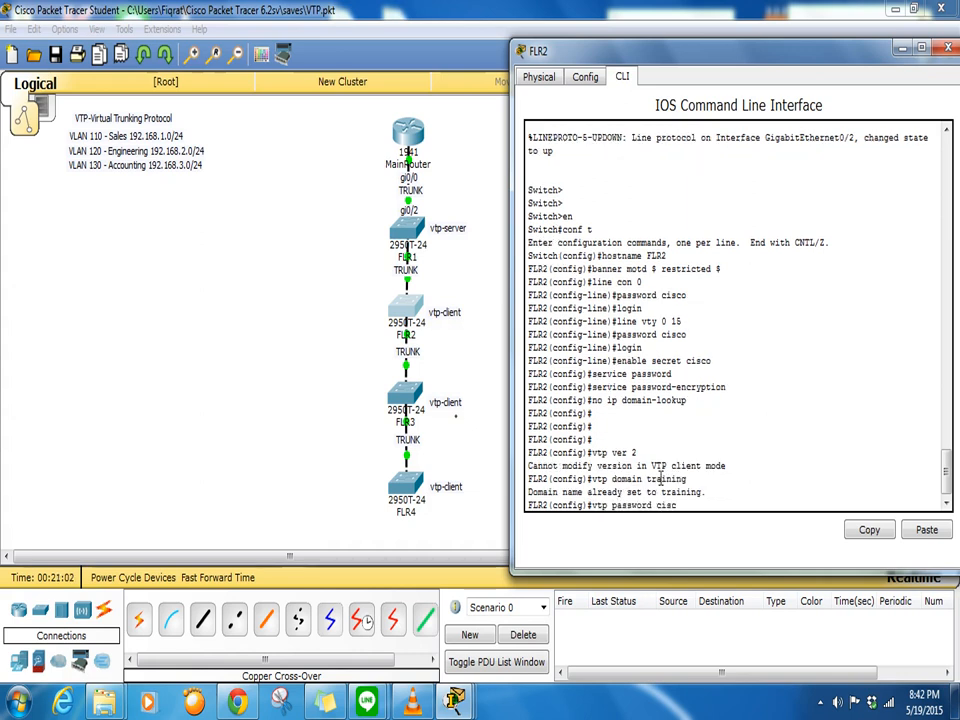
type("o")
key("Return")
- Set FLR2 to VTP client mode, correcting the mistyped mode commands
type("ctp mode")
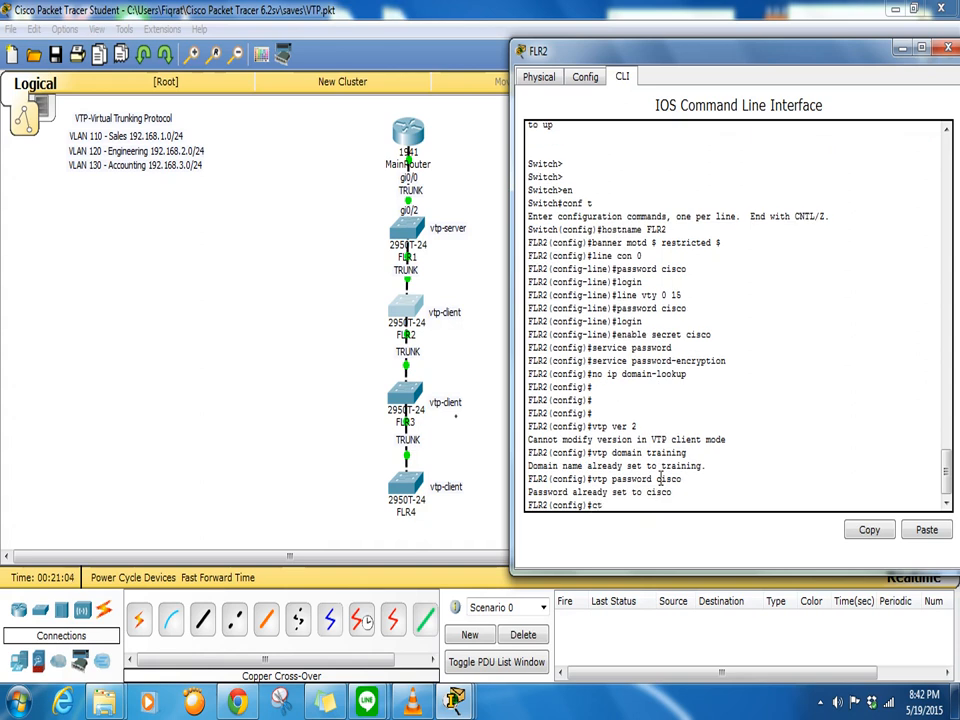
type(" clinet")
key("BackSpace")
key("BackSpace")
key("BackSpace")
type("e")
key("BackSpace")
type("ent")
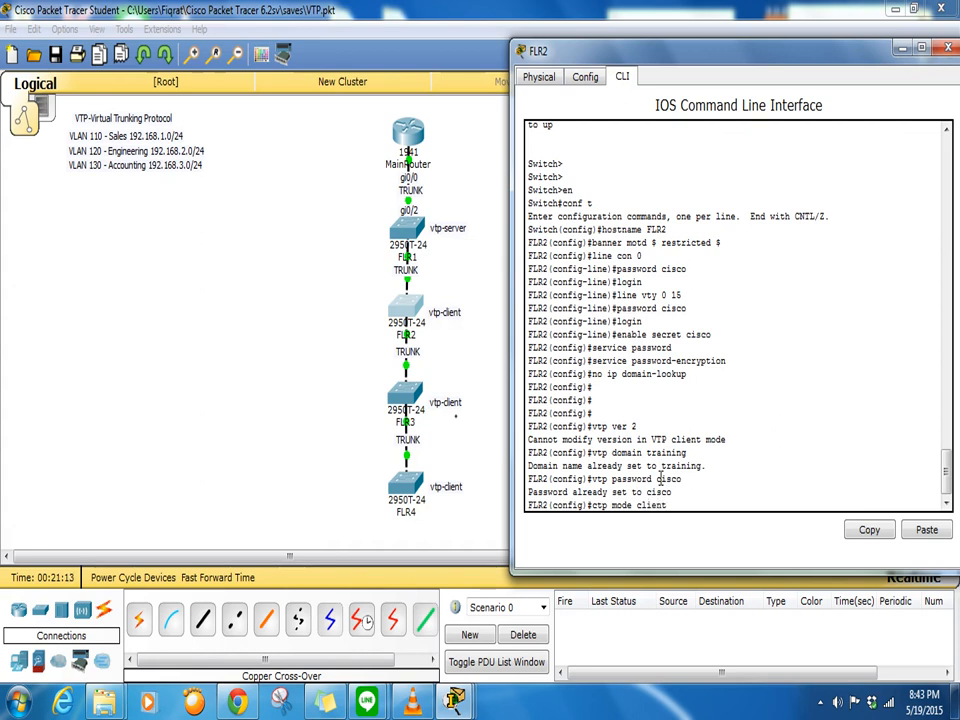
key("Return")
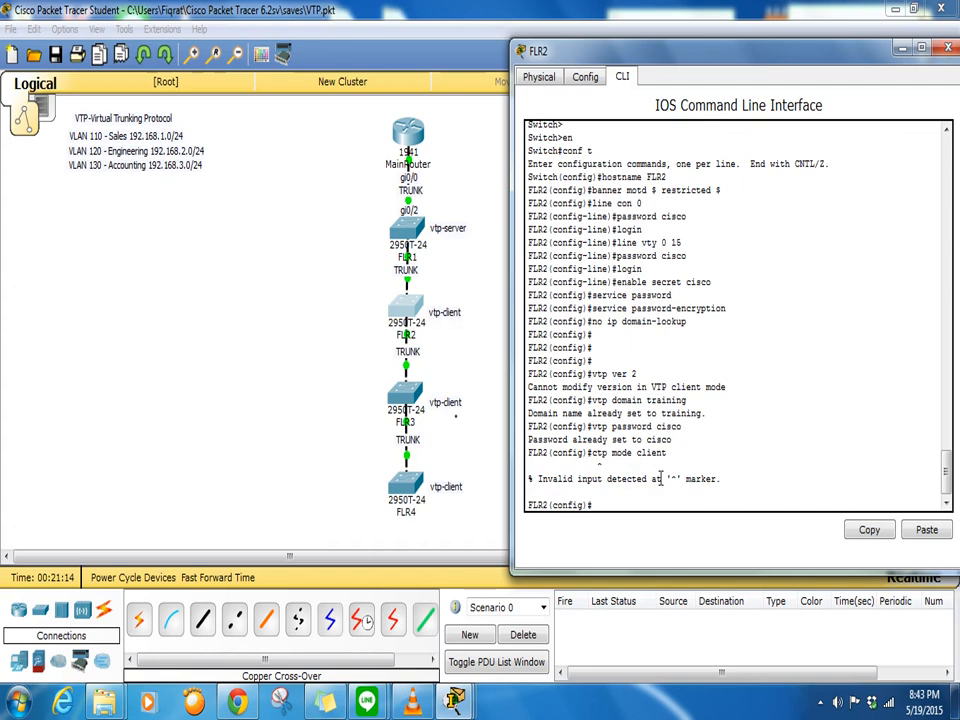
type("ctp mode cl")
key("BackSpace")
key("BackSpace")
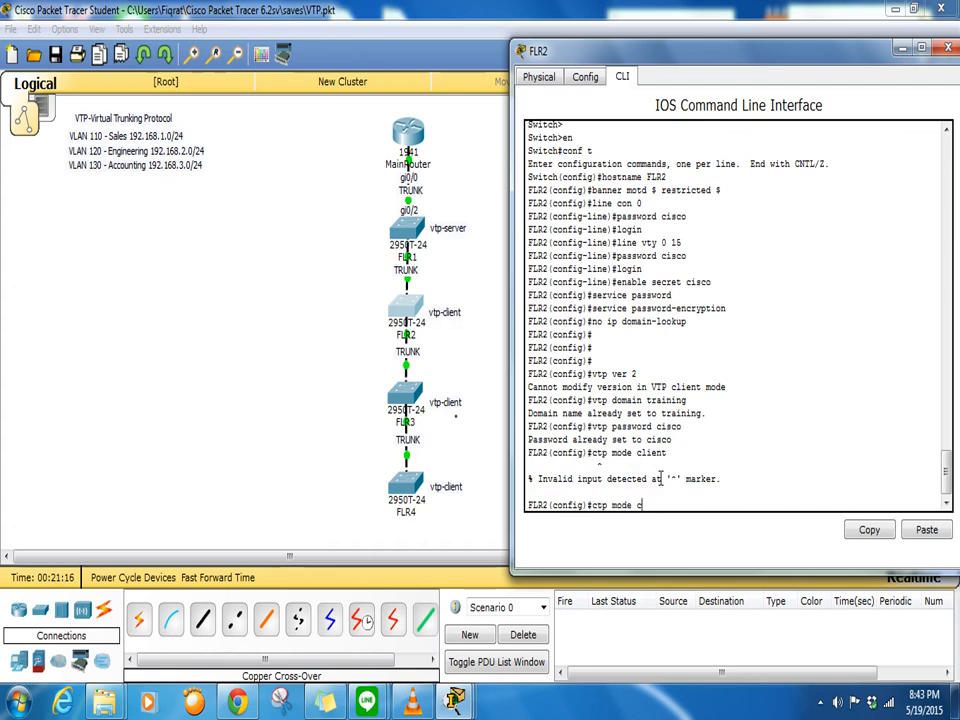
type("client")
key("Return")
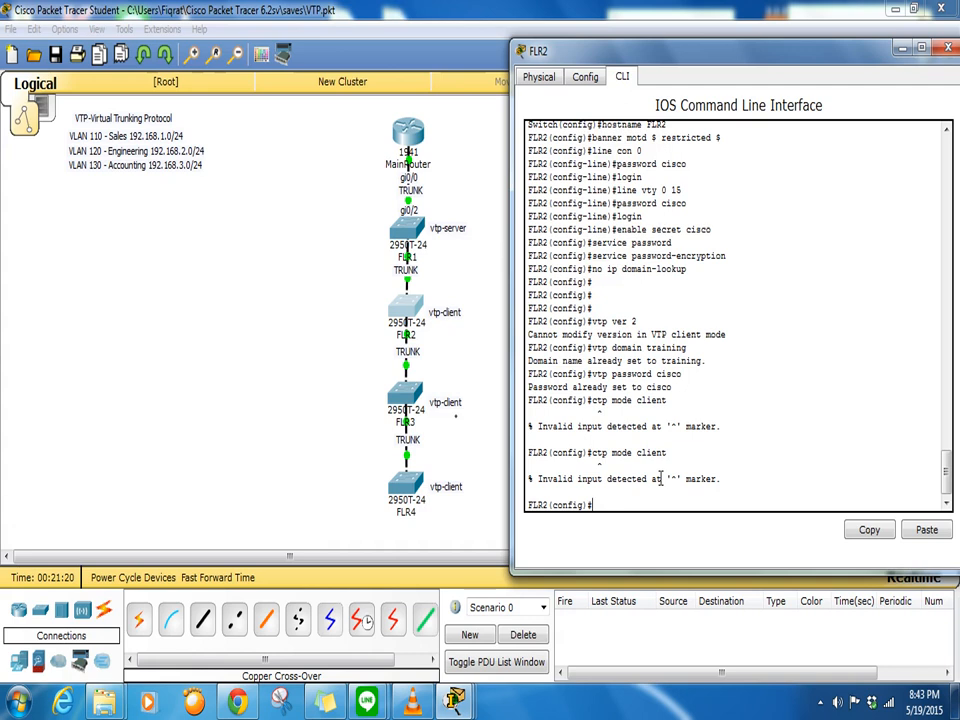
key("Up")
key("BackSpace")
key("BackSpace")
key("BackSpace")
key("BackSpace")
key("BackSpace")
key("BackSpace")
key("BackSpace")
key("BackSpace")
key("BackSpace")
key("BackSpace")
key("BackSpace")
key("BackSpace")
key("BackSpace")
key("BackSpace")
key("BackSpace")
type("vtp mode client")
key("Return")
key("Return")
key("Return")
key("Return")
key("Return")
key("Return")
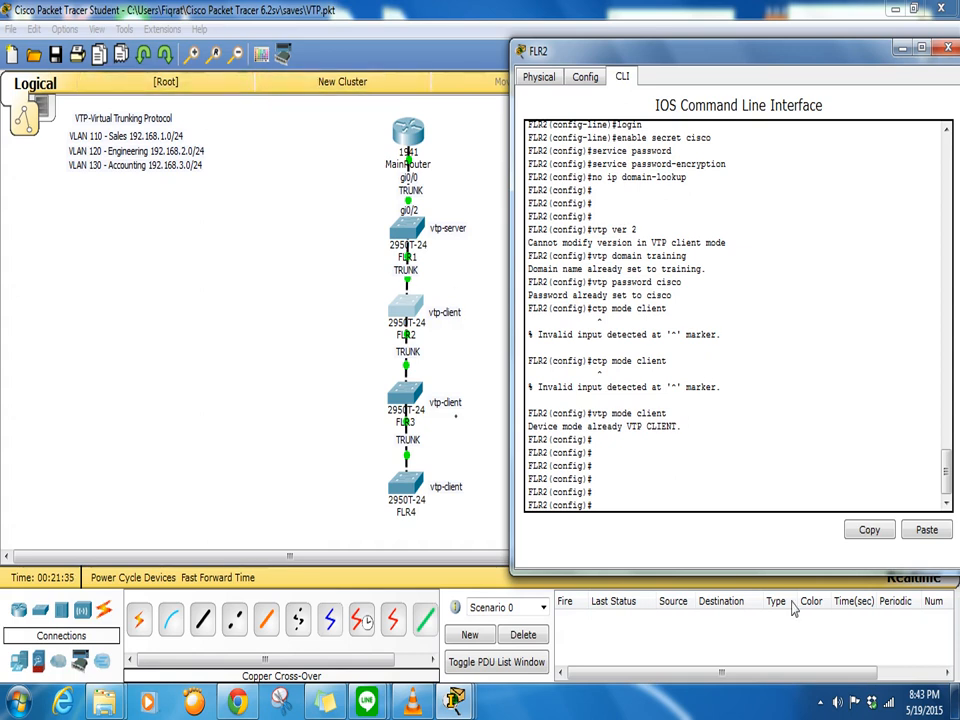
- Select ports gi0/1-2 with int range and switch them from access to trunk mode
type("int range gi0/")
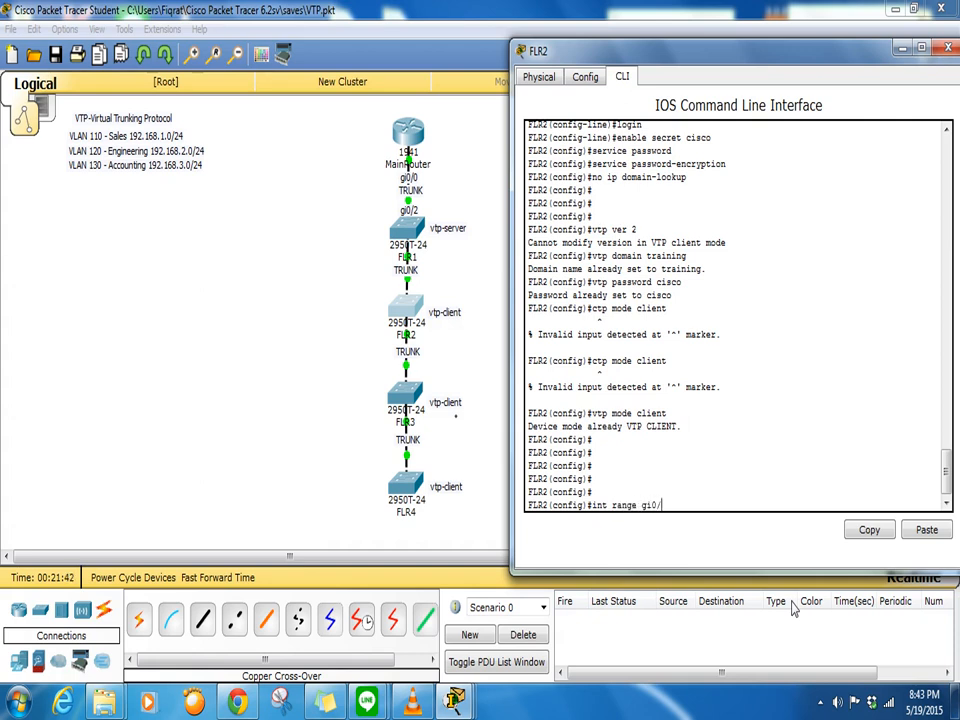
type("1-2")
key("Return")
type("switchport mode access")
key("Return")
type("switchport mode trunk")
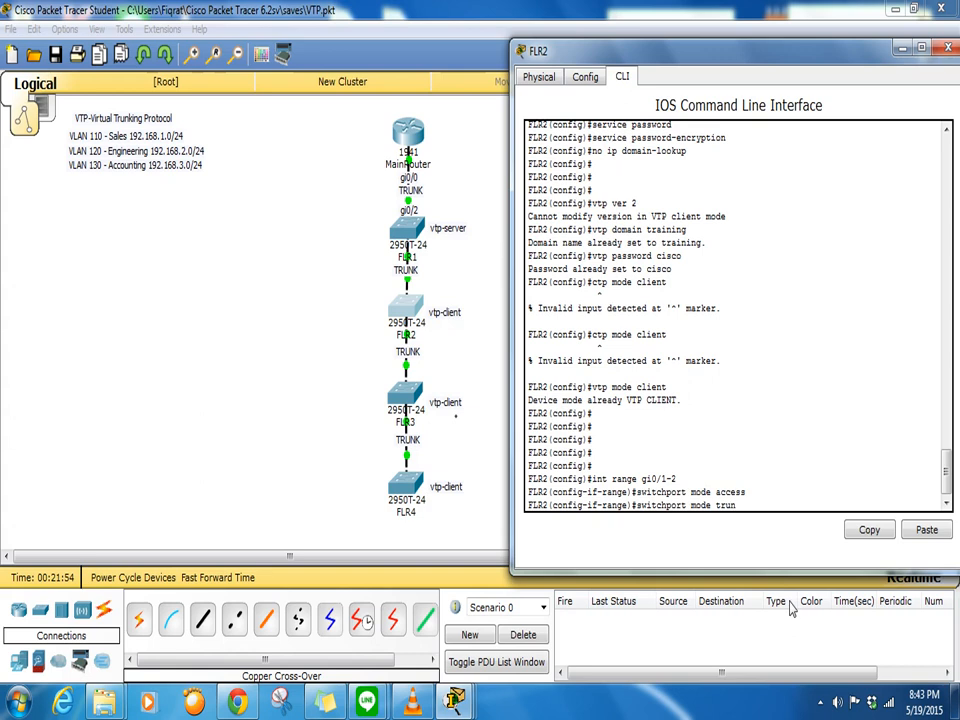
key("Return")
key("Return")
key("Return")
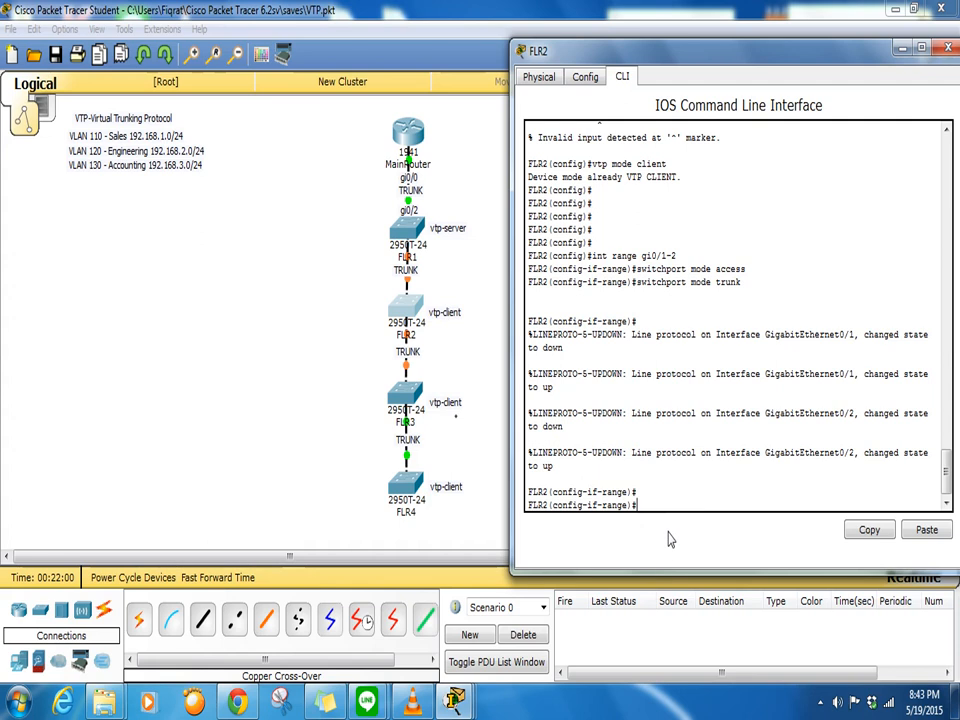
- Exit interface range and global configuration back to the FLR2# prompt
type("exit")
key("Return")
key("Return")
key("Return")
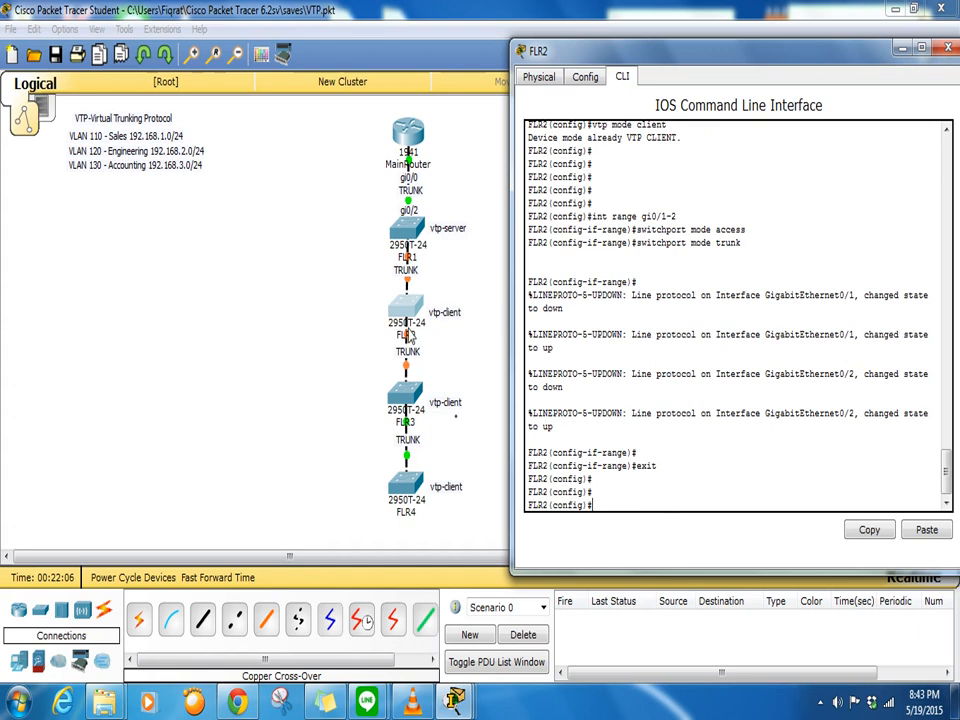
type("exiut")
key("Return")
key("Return")
key("Return")
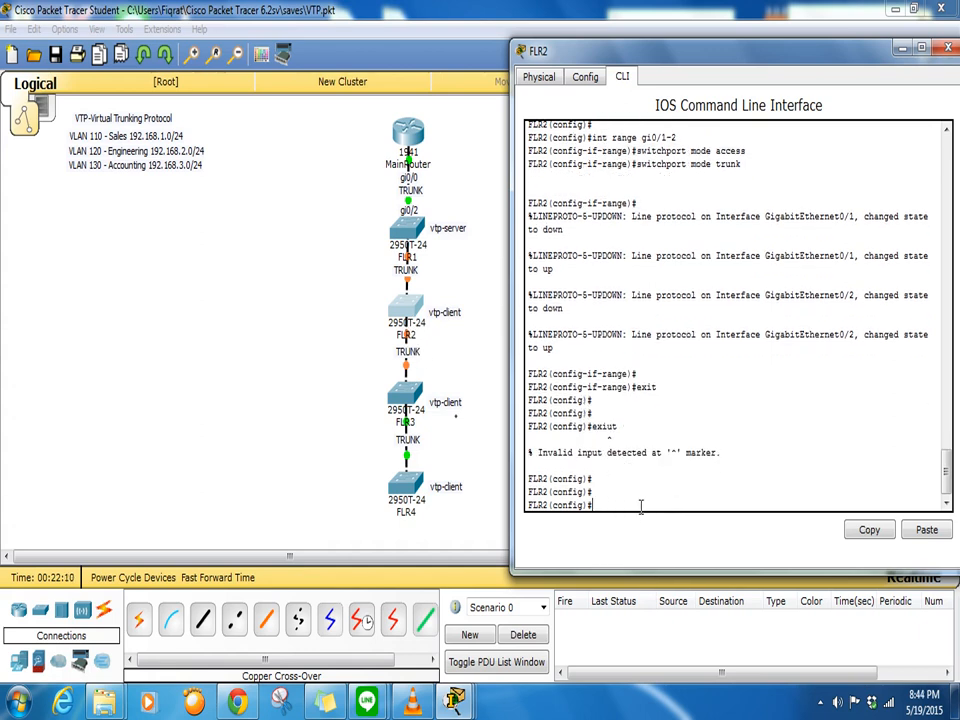
type("exit")
key("Return")
key("Return")
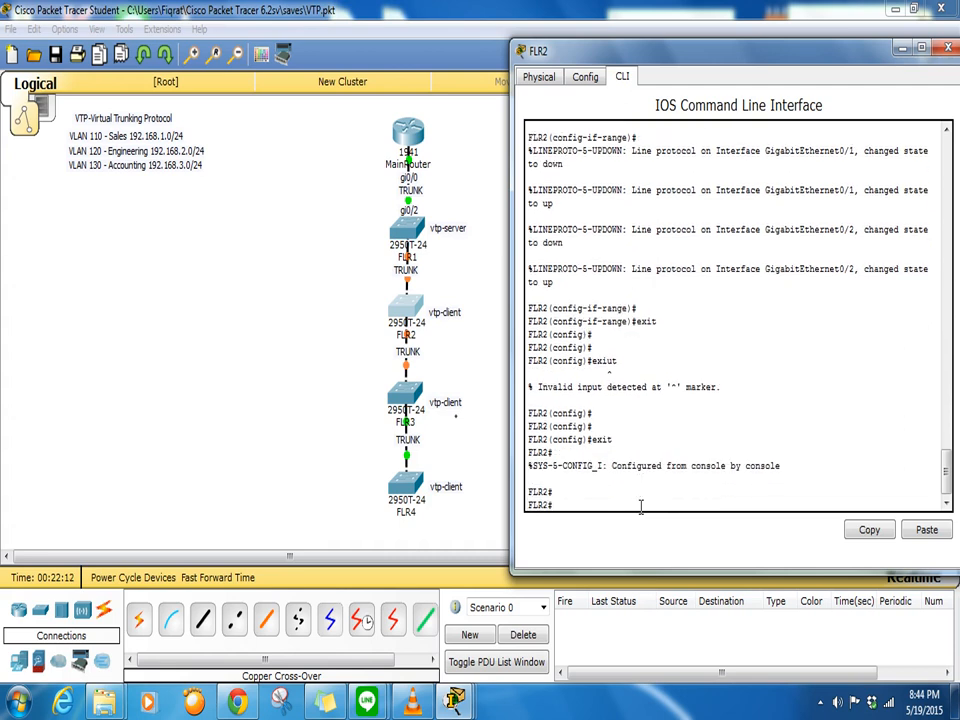
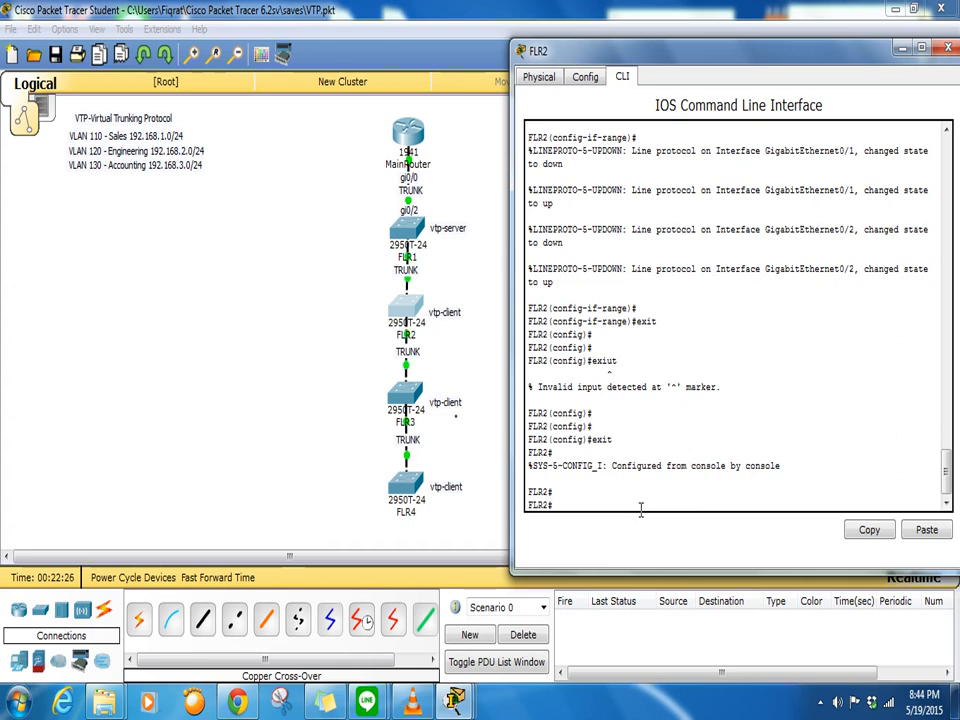
- Run show vlan on FLR2 and confirm VLANs 110 sales, 120 engineering and 130 accounting appear
type("show vlan")
key("Return")
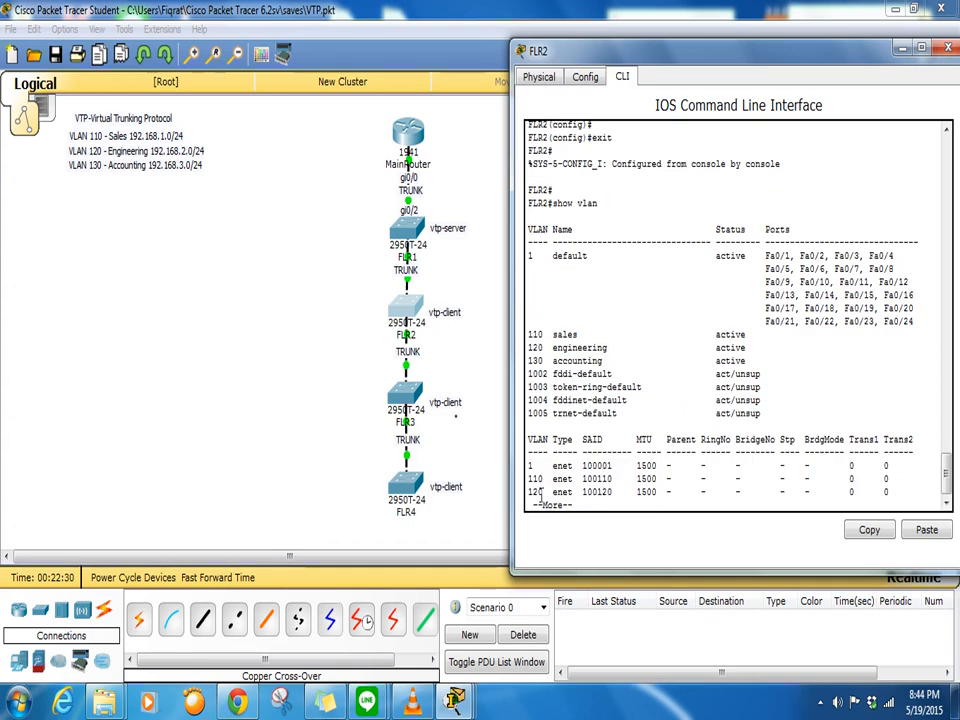
scroll(757, 324, "up", 5)
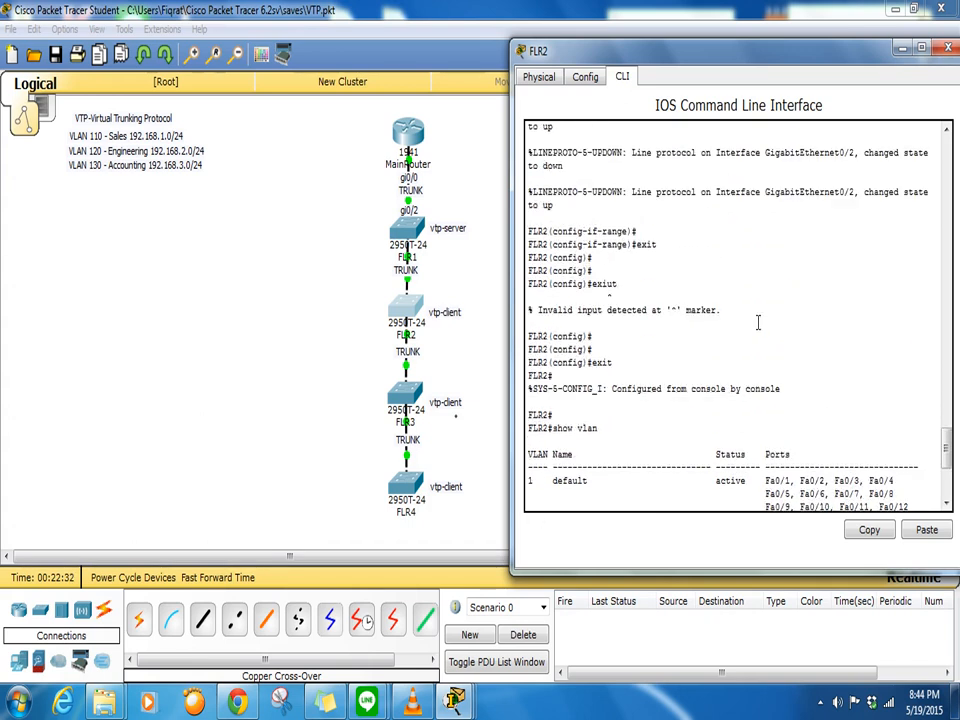
scroll(757, 321, "up", 15)
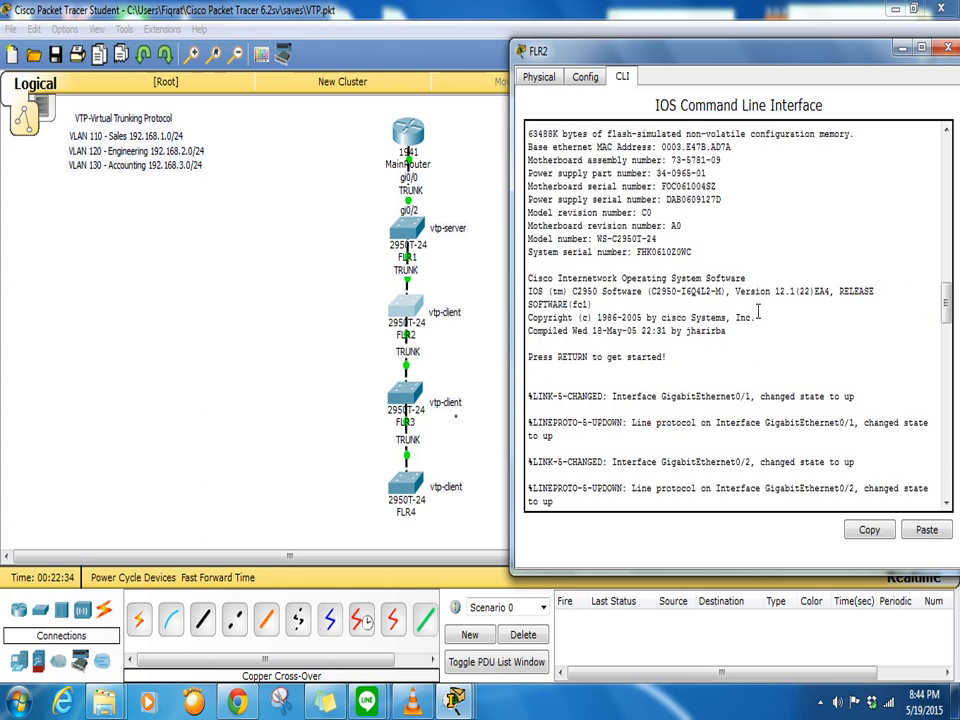
scroll(757, 306, "down", 10)
scroll(755, 305, "up", 5)
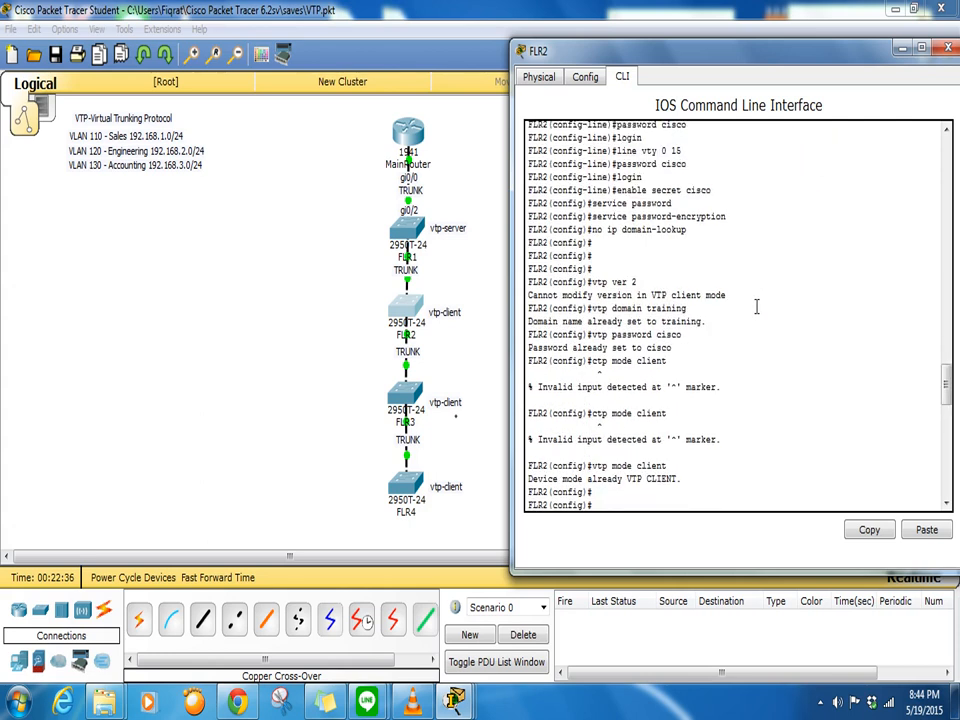
left_click_drag(577, 219, 676, 332)
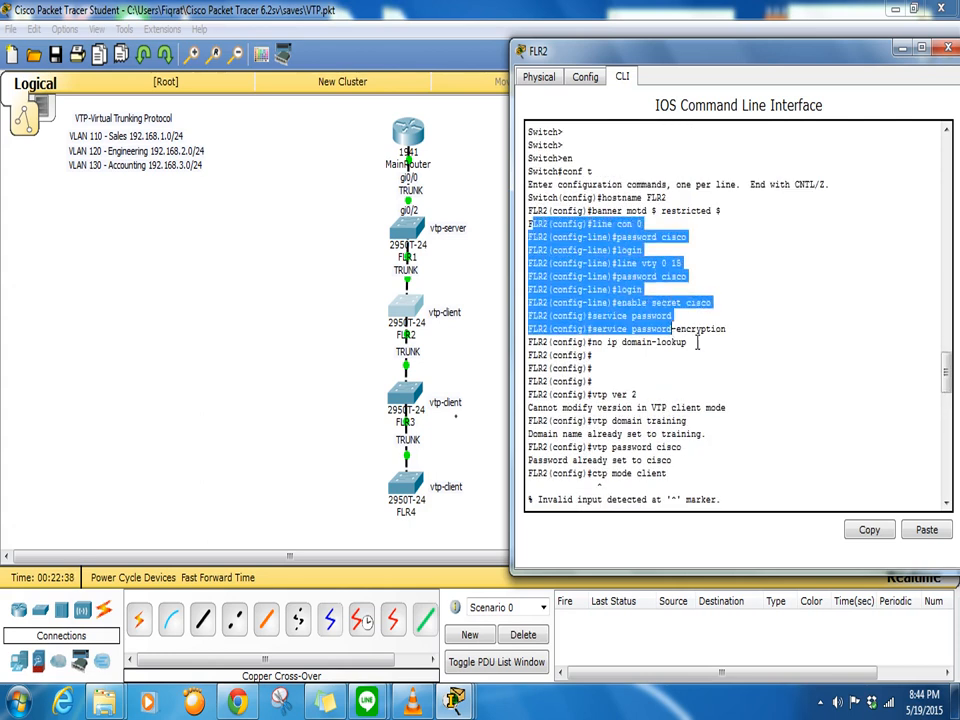
scroll(753, 345, "down", 14)
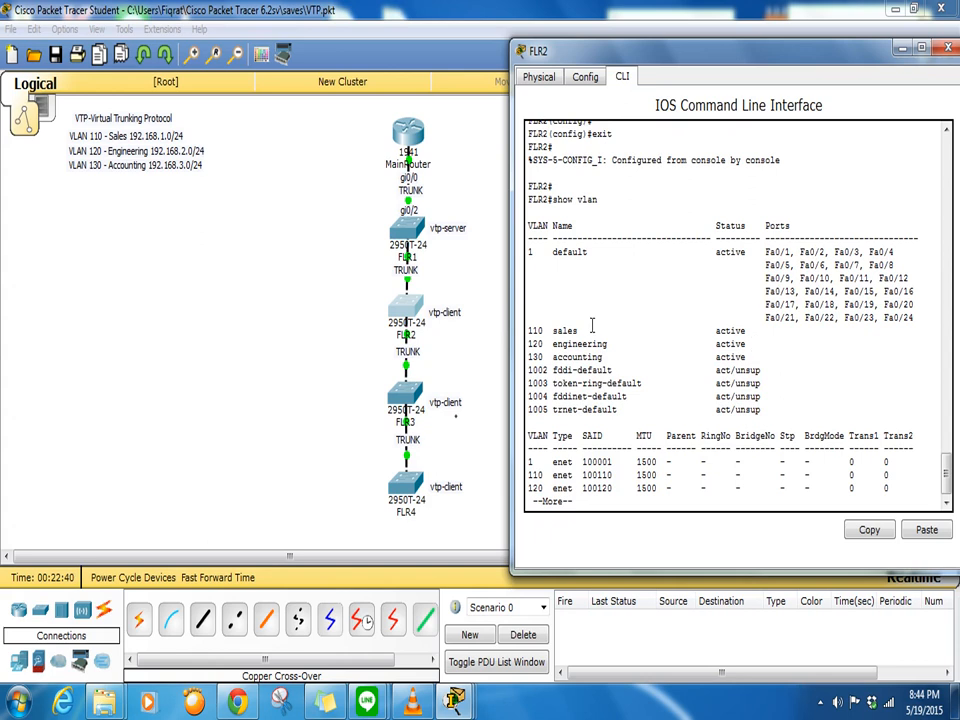
left_click_drag(529, 330, 750, 366)
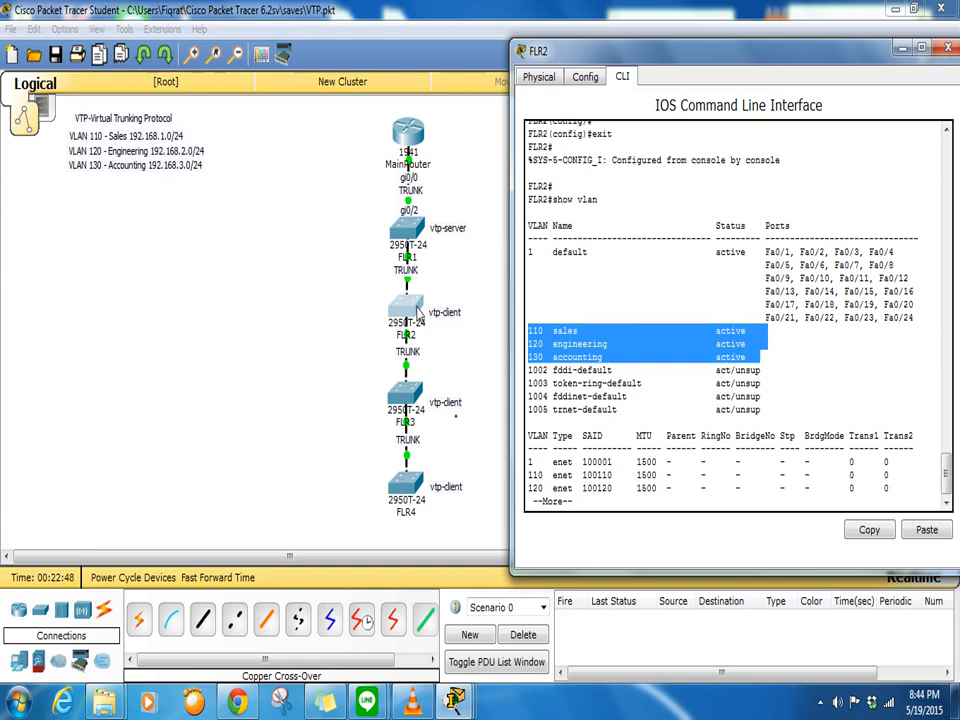
left_click(637, 505)
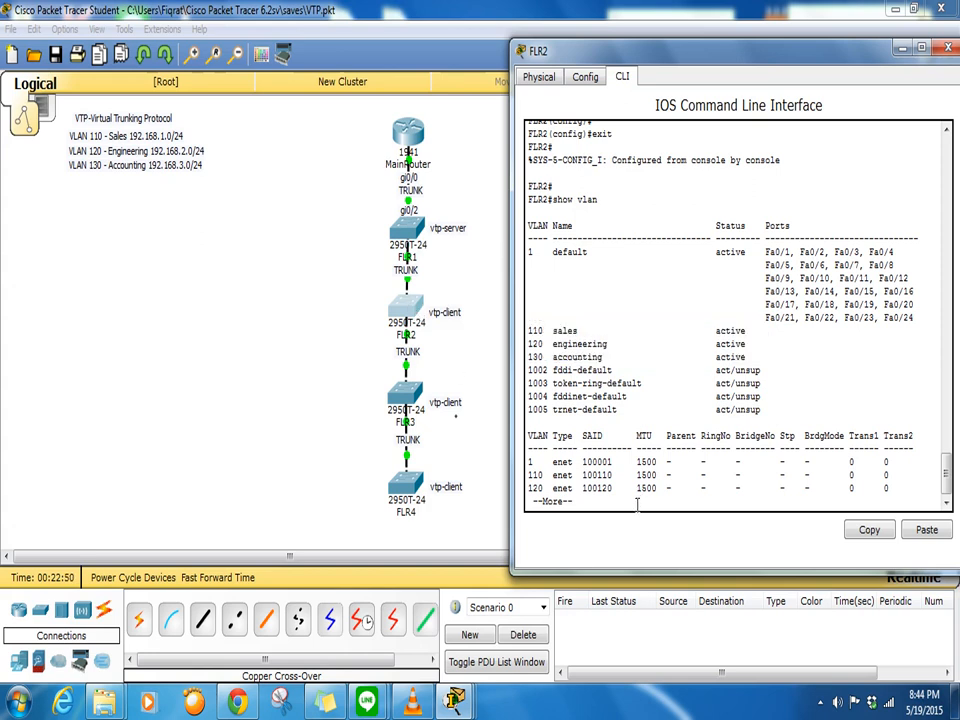
key("q")
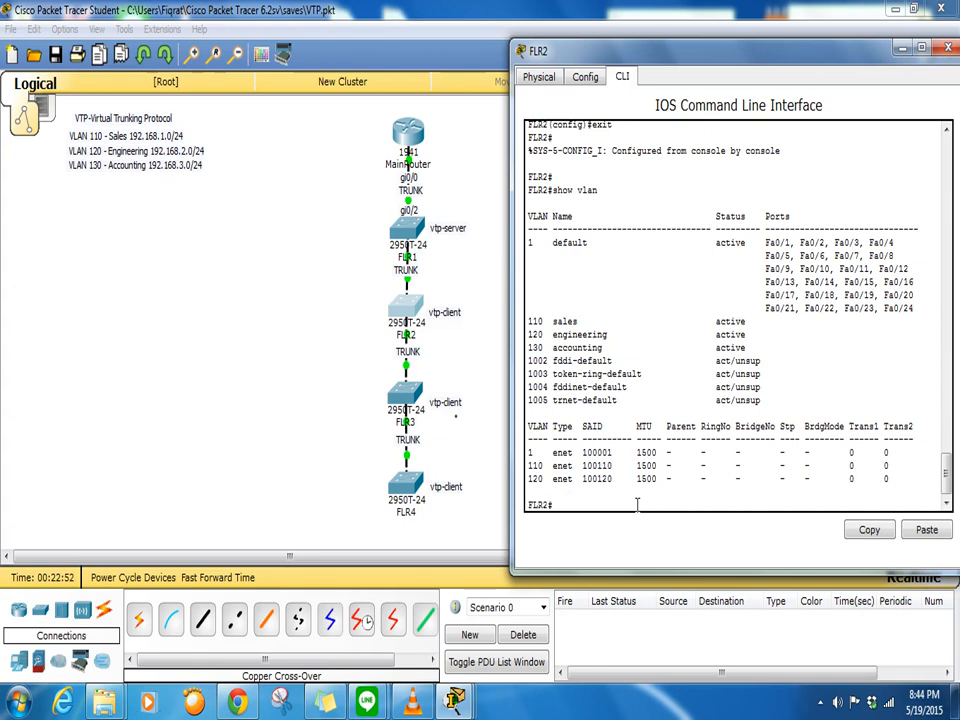
- Attempt to create VLAN 245 on FLR2 and read the VTP client-mode rejection
type("enb")
key("Return")
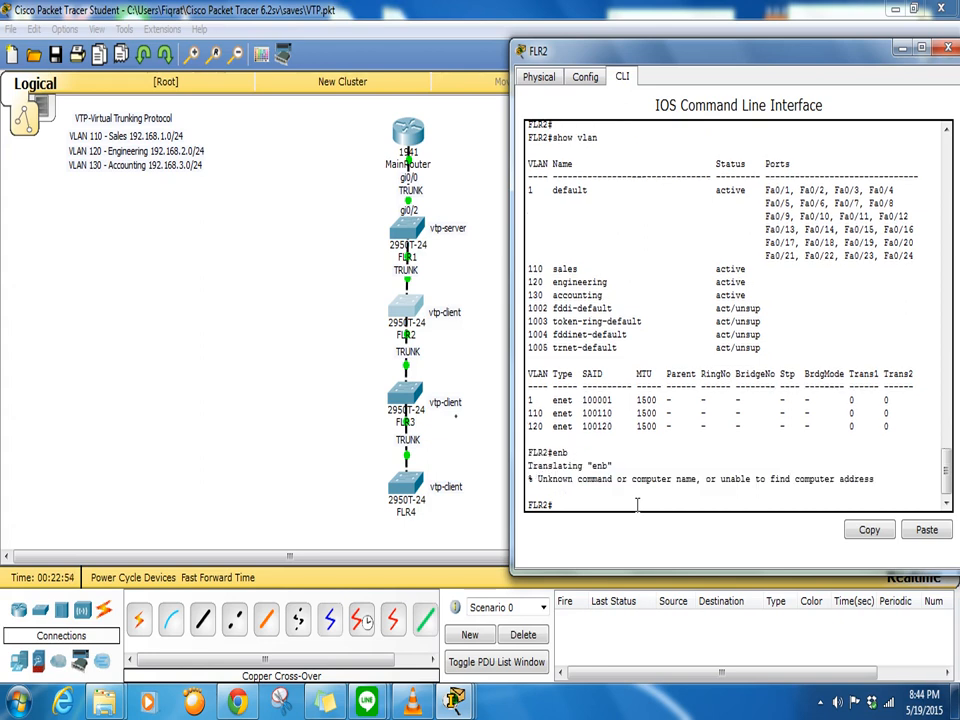
type("en")
key("Return")
type("conf t")
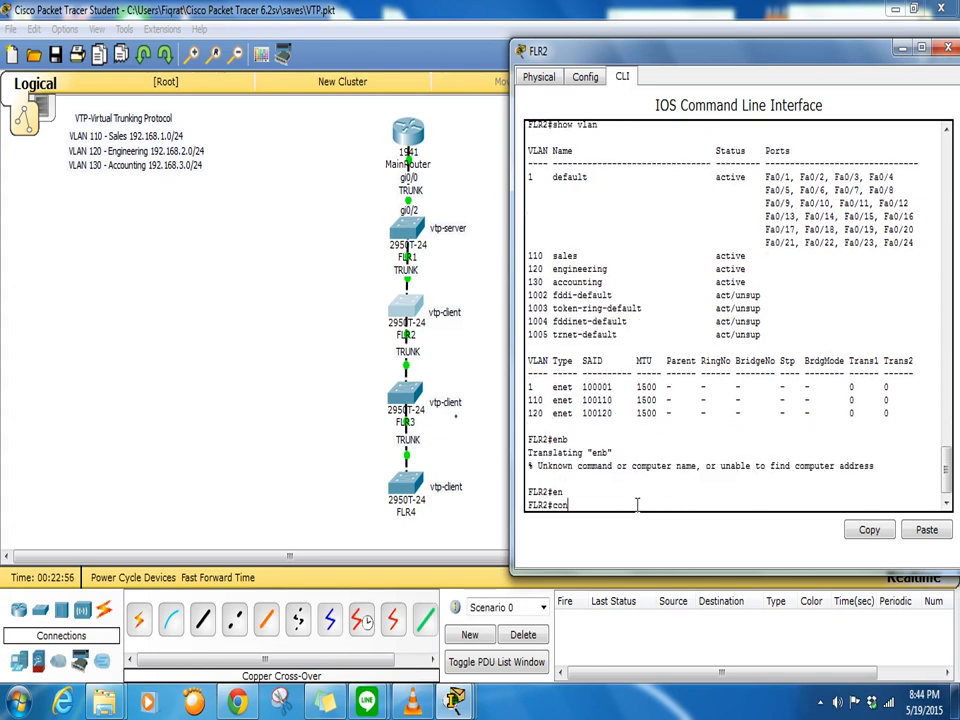
key("Return")
type("vlan 245")
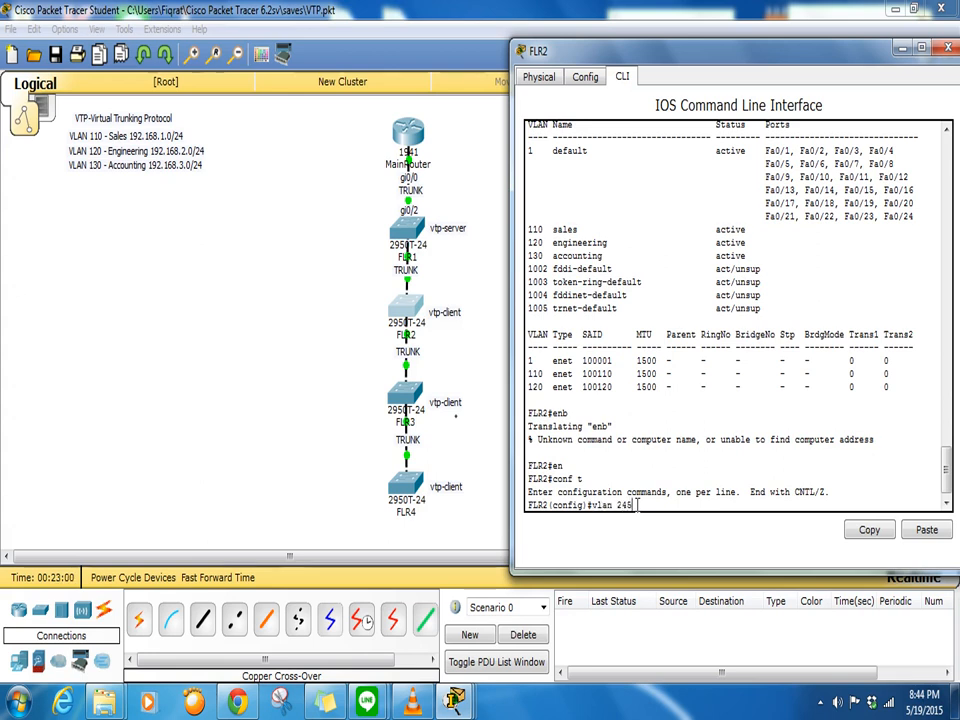
key("Return")
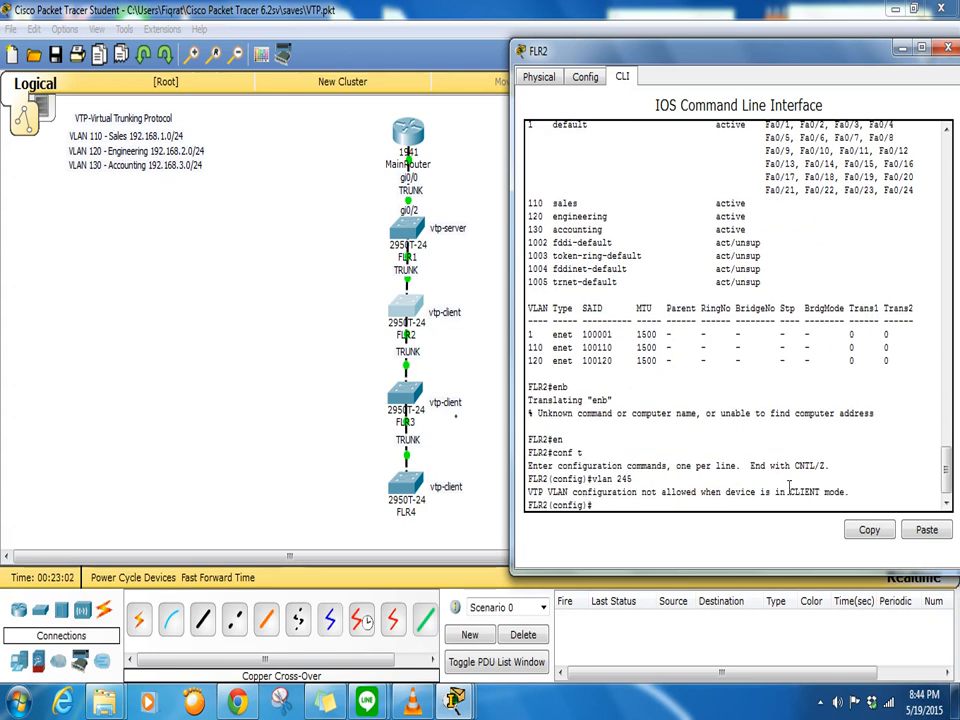
left_click_drag(849, 493, 529, 484)
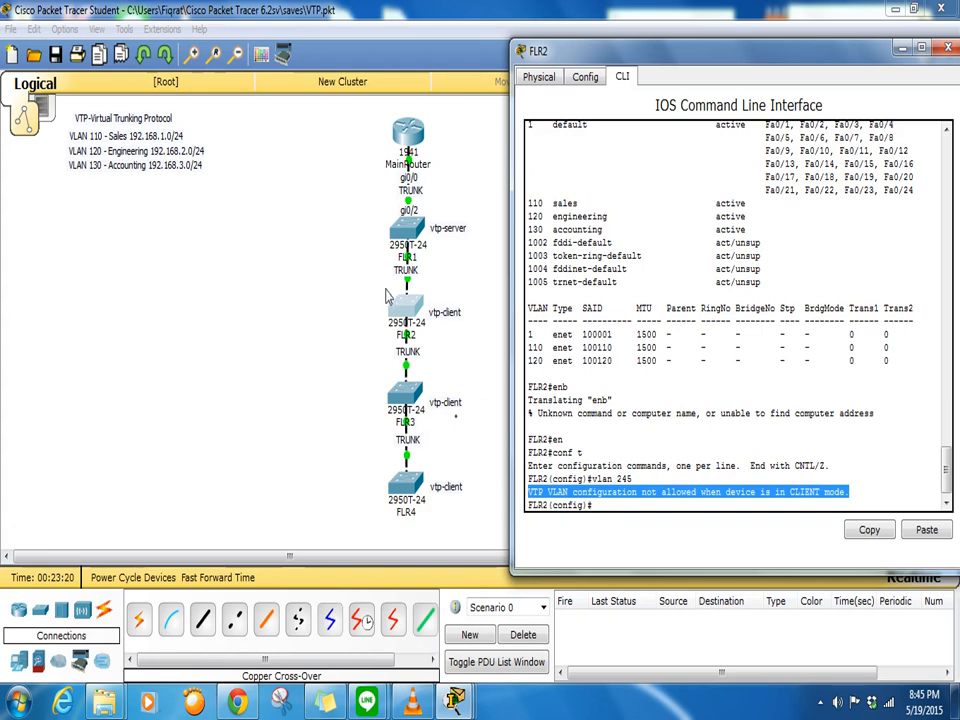
left_click(477, 375)
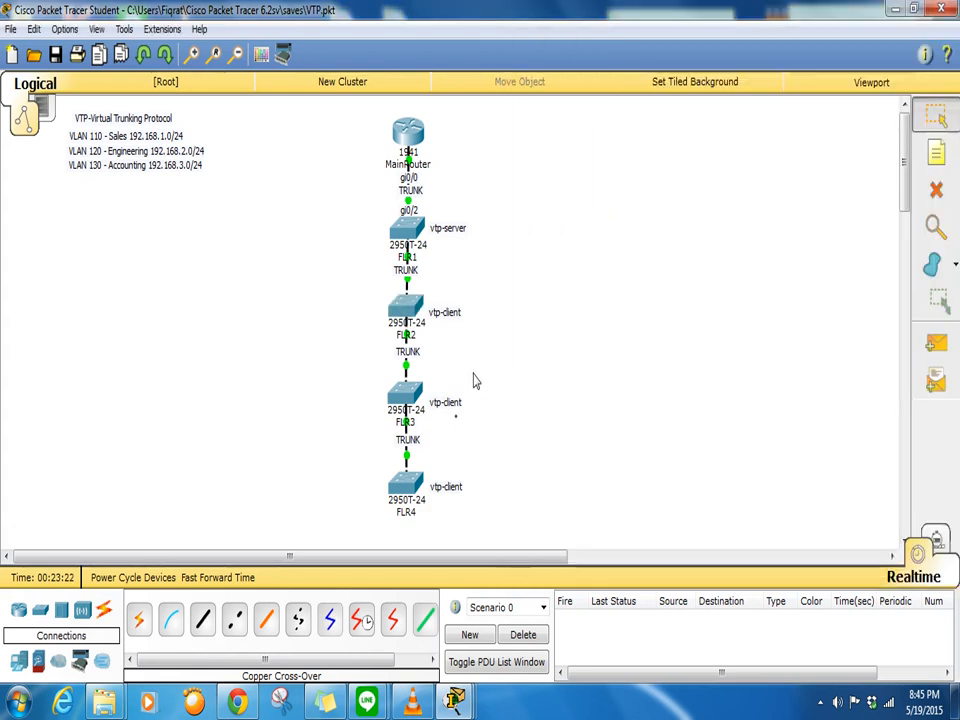
- Open FLR3's CLI, enter global configuration, and set hostname FLR3
left_click(406, 403)
left_click_drag(502, 135, 723, 49)
key("Return")
key("Return")
key("Return")
key("Return")
type("e")
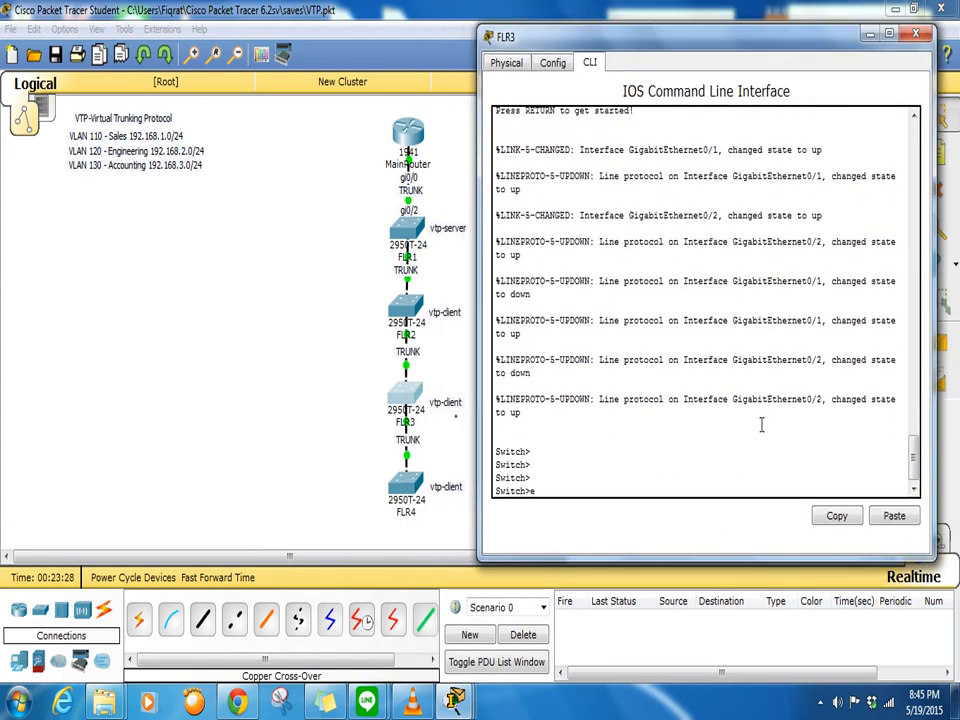
type("n")
key("Return")
type("conf t")
key("Return")
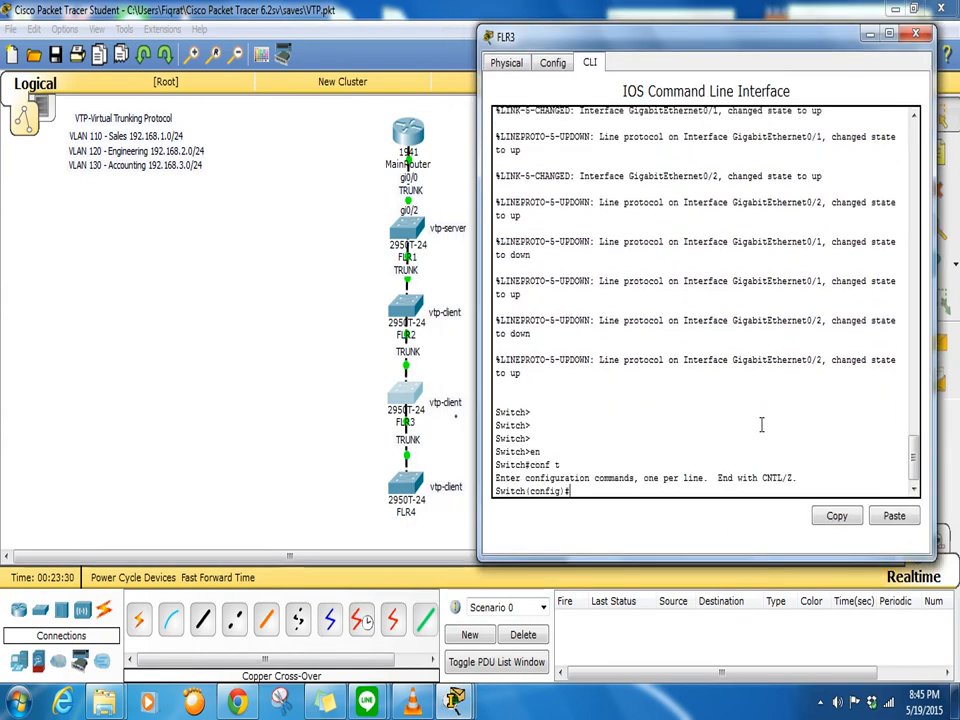
type("hostname FLR3")
key("Return")
- Add the banner motd 'restricted' and console password cisco with login
type("banner motd")
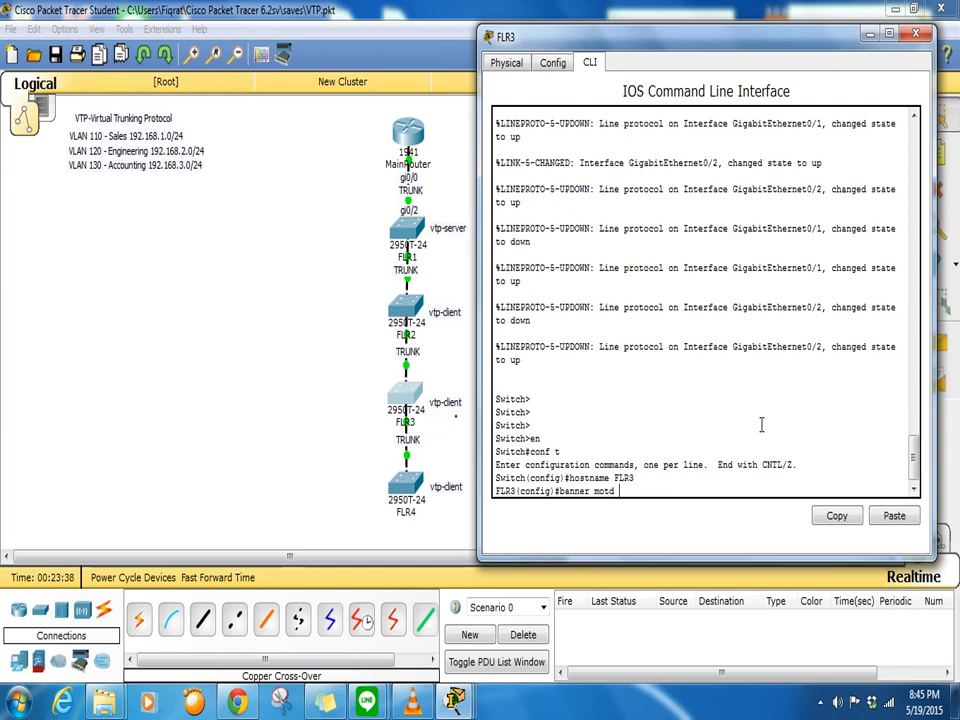
type(" $ restricted $")
key("Return")
type("line con 0")
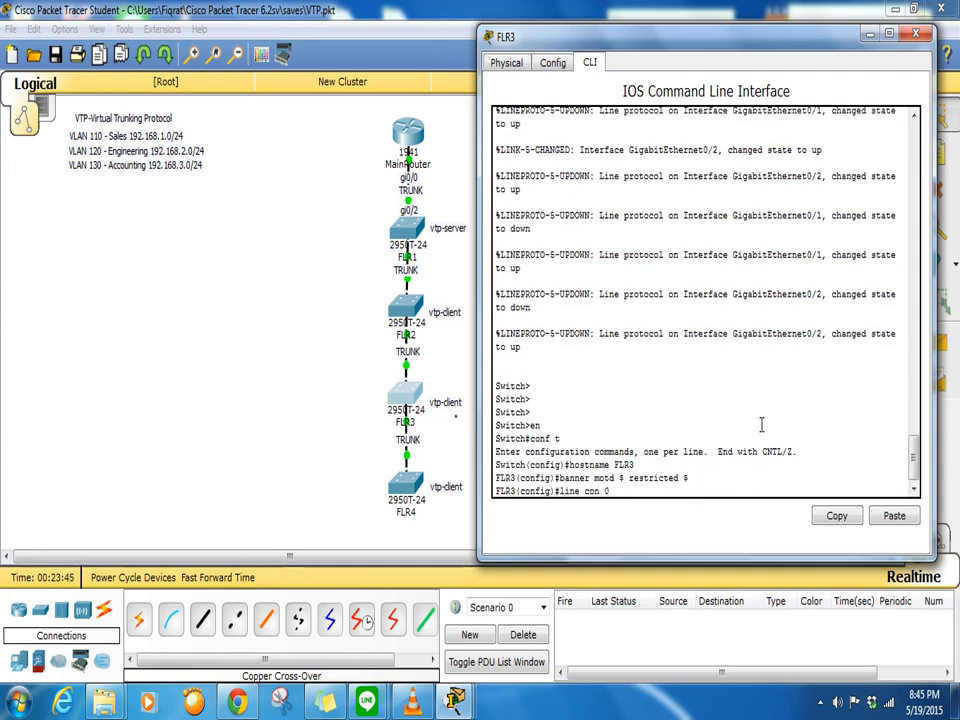
key("Return")
type("password ")
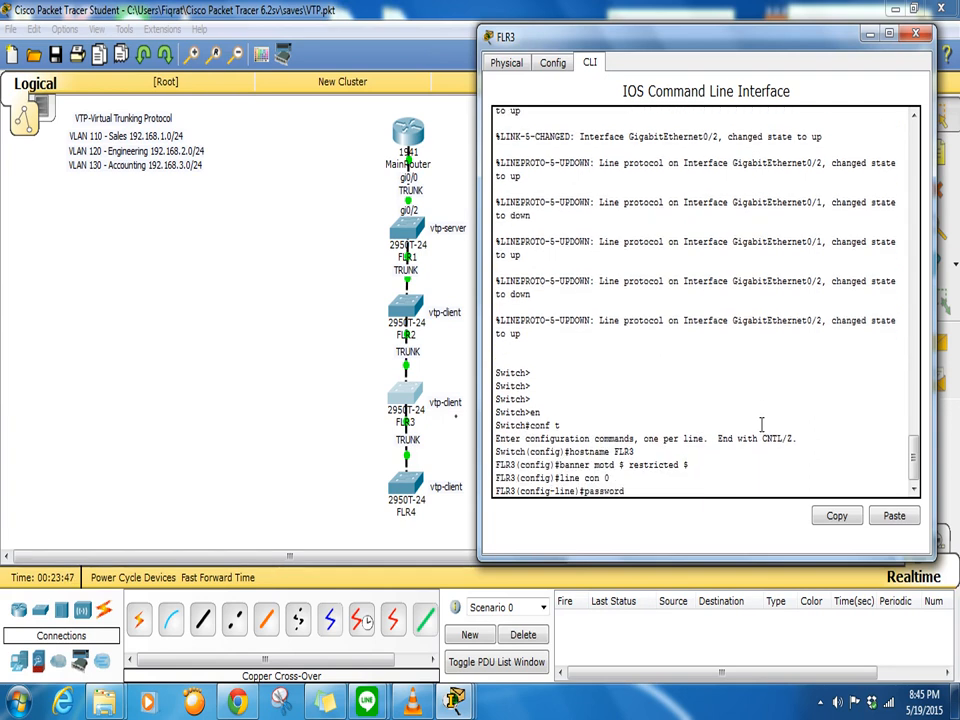
type("cisco")
key("Return")
type("login")
key("Return")
type("line vty 0 15")
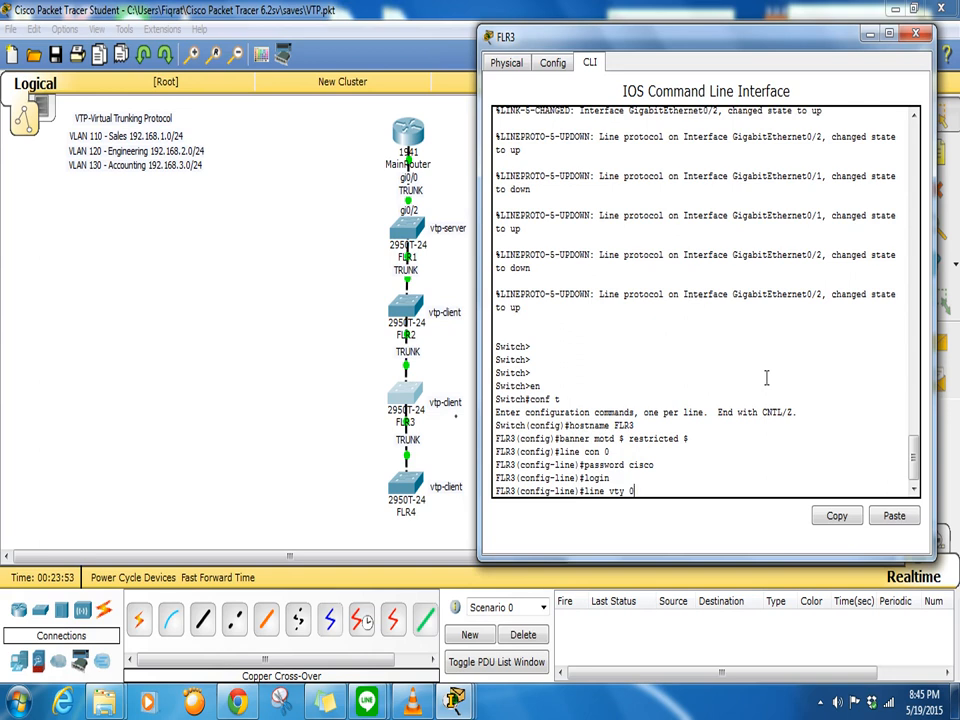
key("Return")
type("pas")
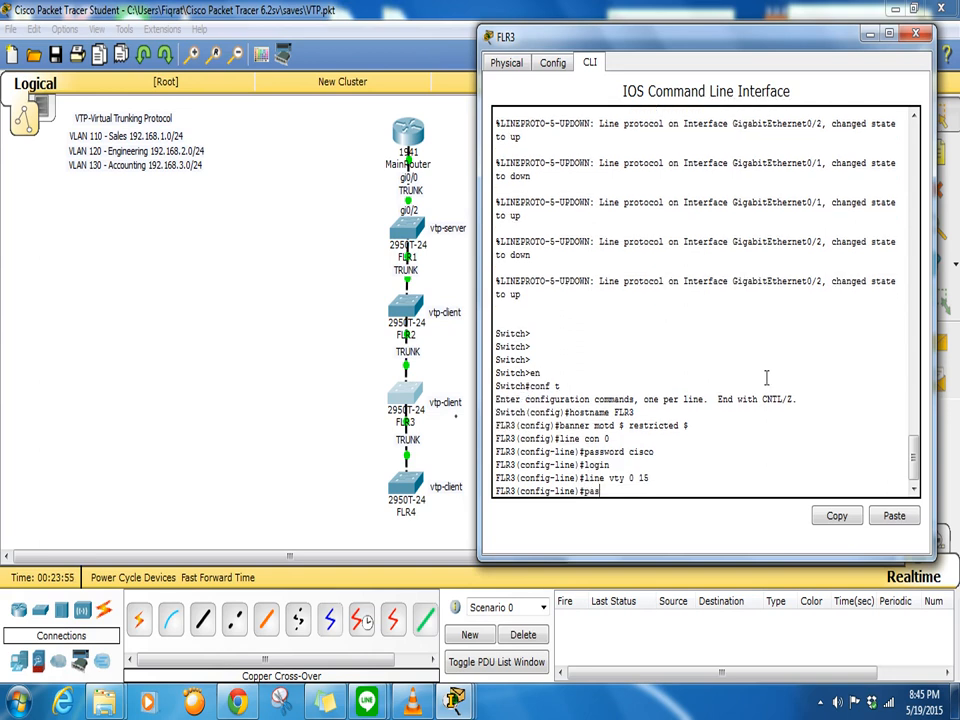
type("sword cisco")
key("Return")
type("login")
key("Return")
type("enable secret cisco")
key("Return")
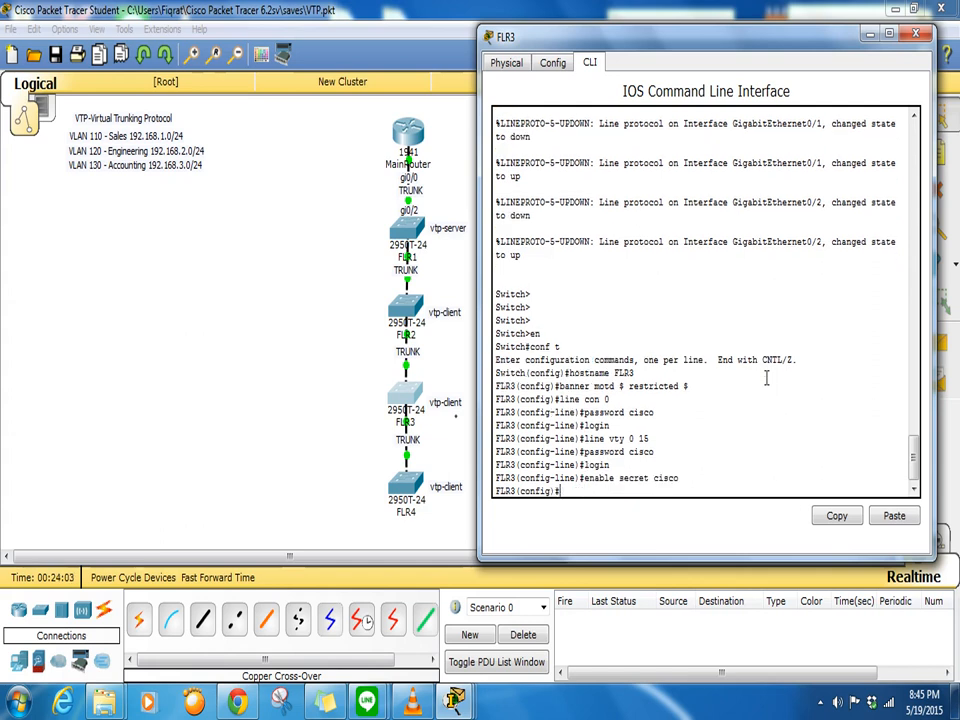
type("service password")
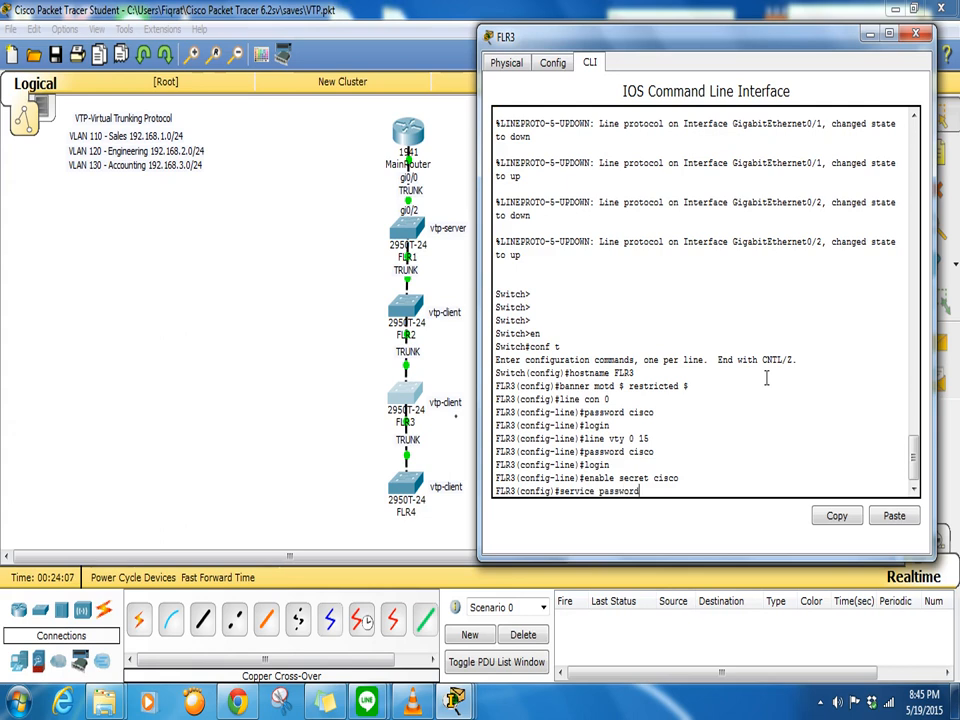
type("-")
key("Tab")
key("Return")
type("no ip domain-lookup")
key("Return")
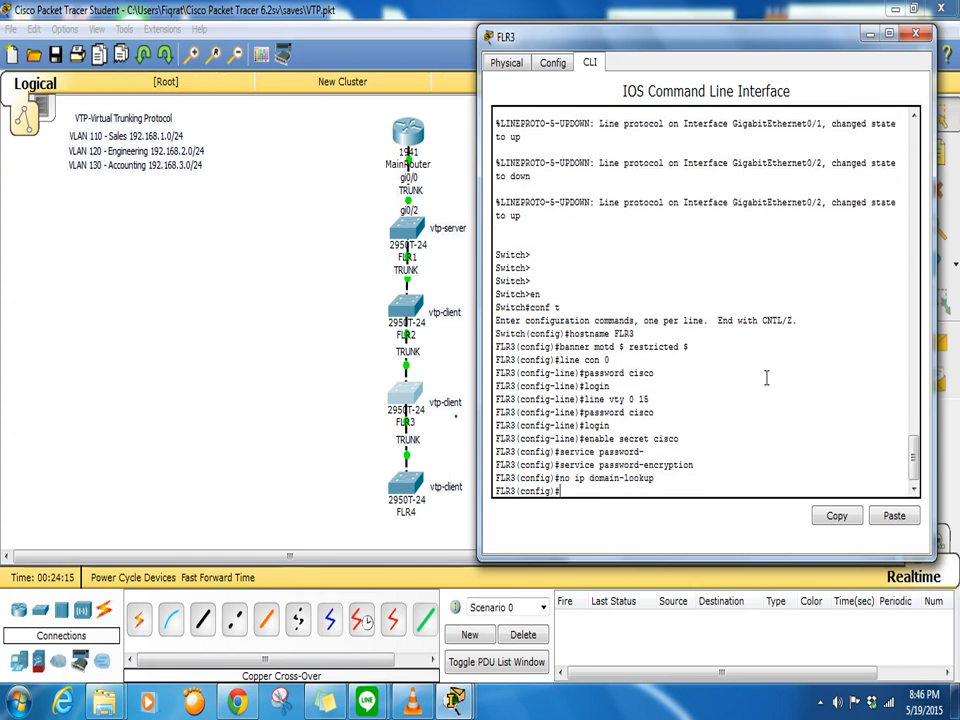
key("Return")
key("Return")
key("Return")
key("Return")
key("Return")
key("Return")
key("Return")
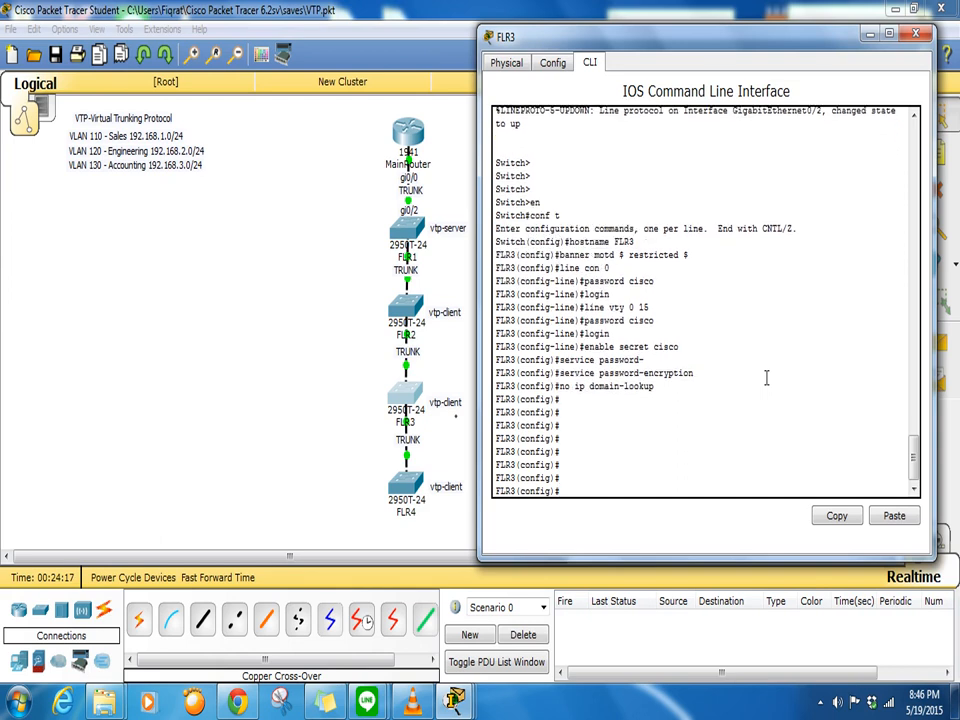
type("vtp ver 2")
- Set FLR3 to VTP version 2, domain training, in client mode
key("Return")
type("vtp domain training")
key("Return")
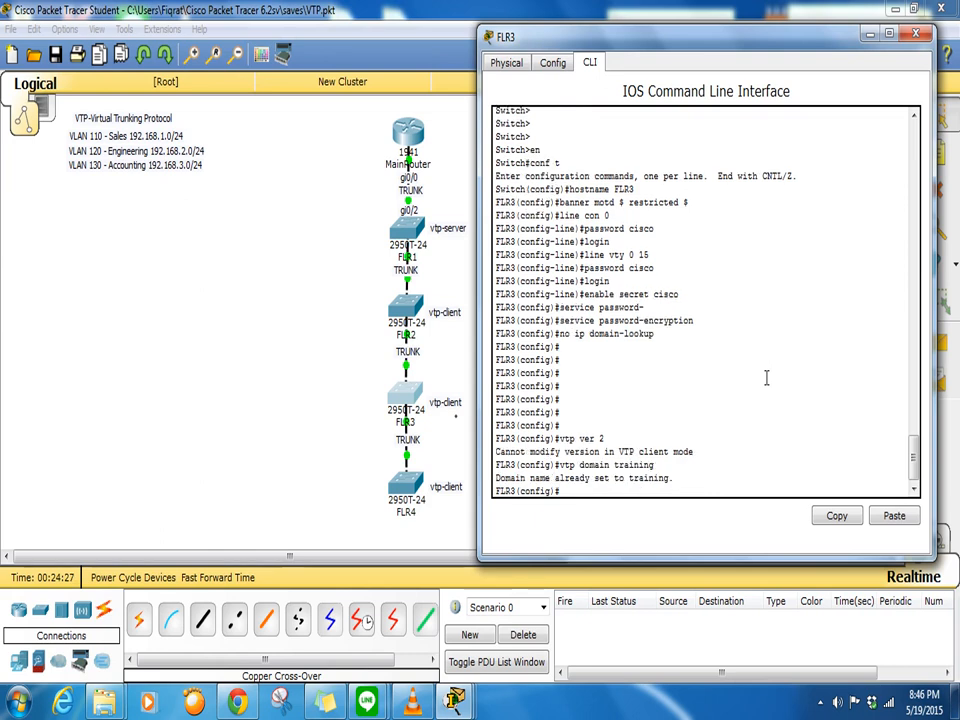
type("vtp mode client")
key("Return")
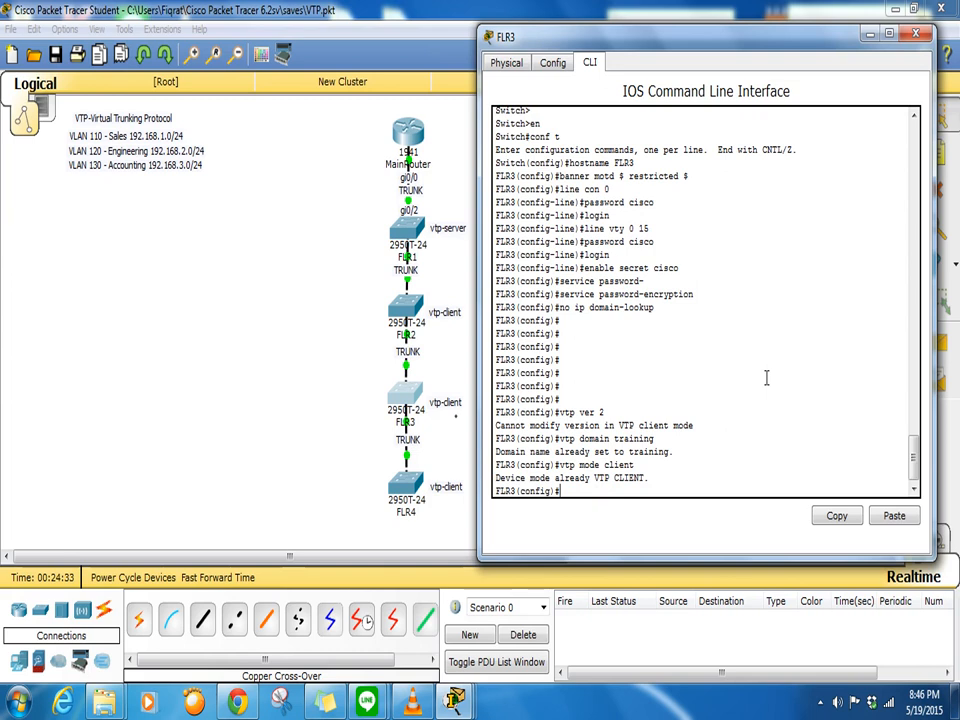
key("Return")
key("Return")
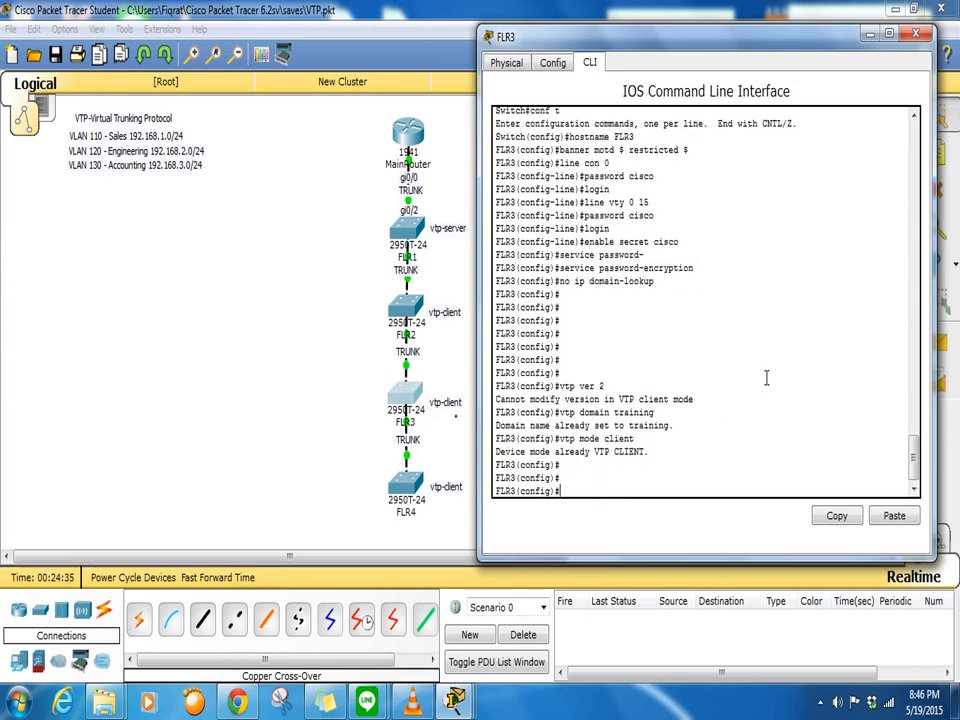
- Page through FLR3's running configuration with do show run
type("do show run")
key("Return")
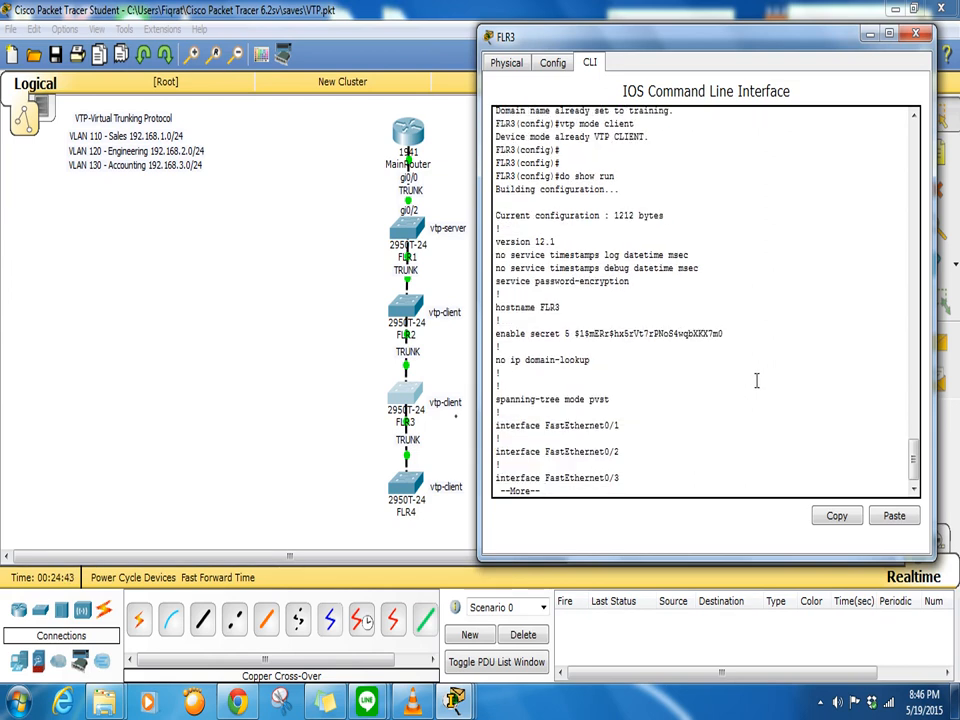
key("Return")
key("Return")
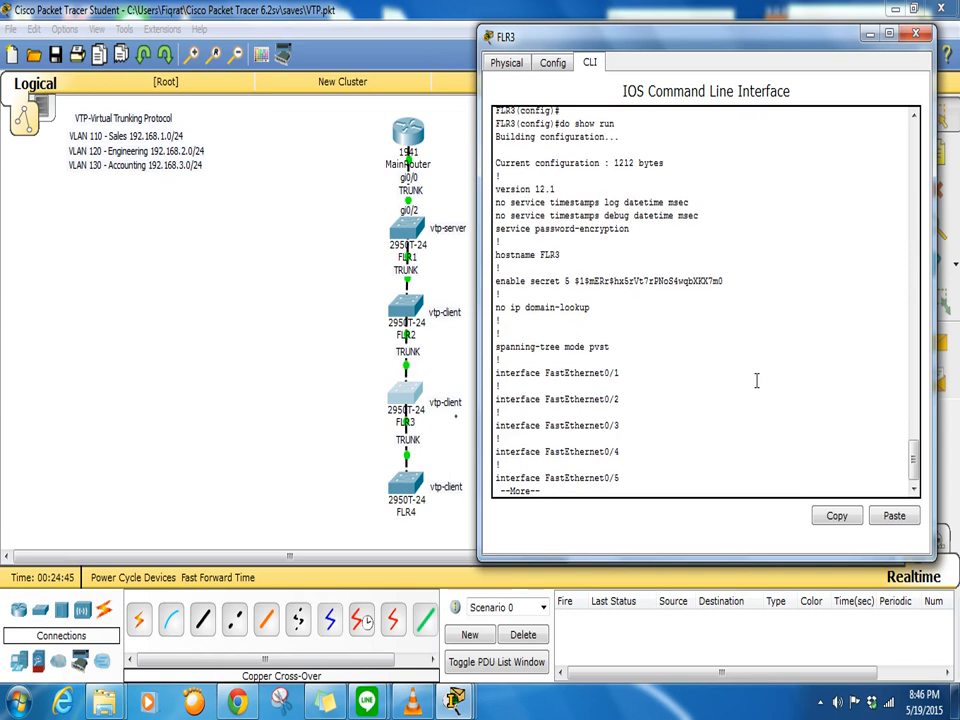
key("q")
- Run do show vlan and confirm FLR3 lists VLANs 110 sales, 120 engineering, 130 accounting
type("do show vlan")
key("Return")
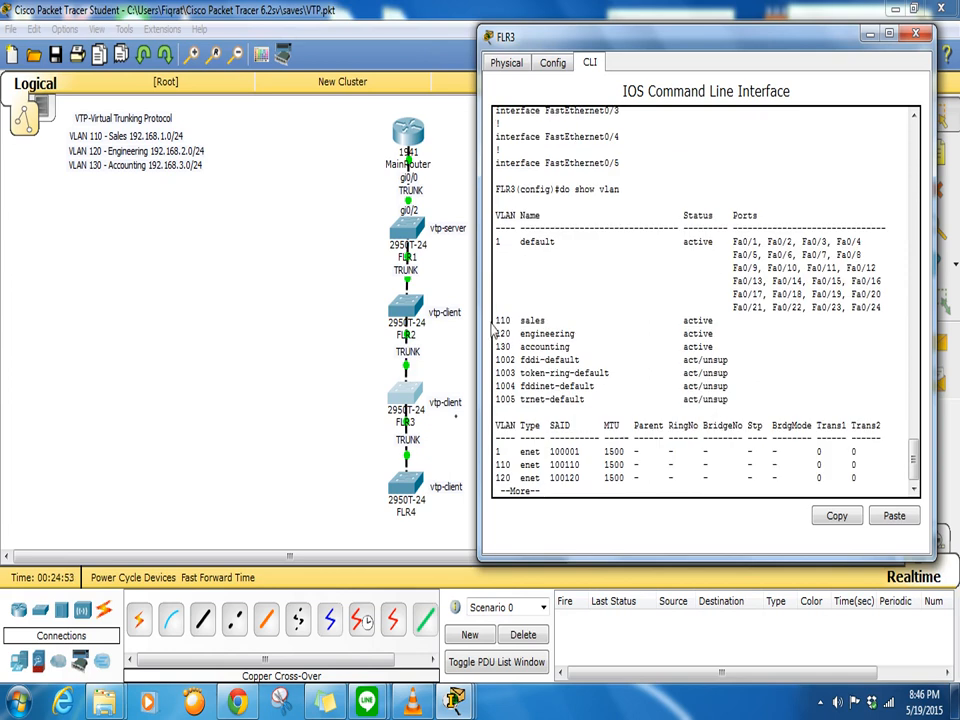
left_click_drag(494, 320, 733, 347)
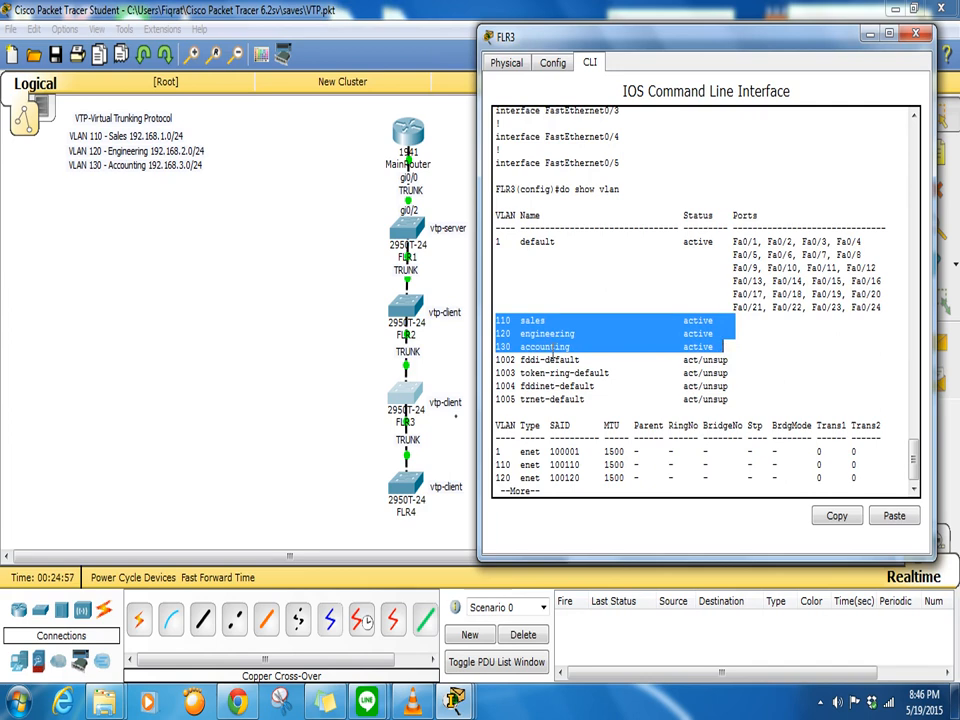
left_click(608, 490)
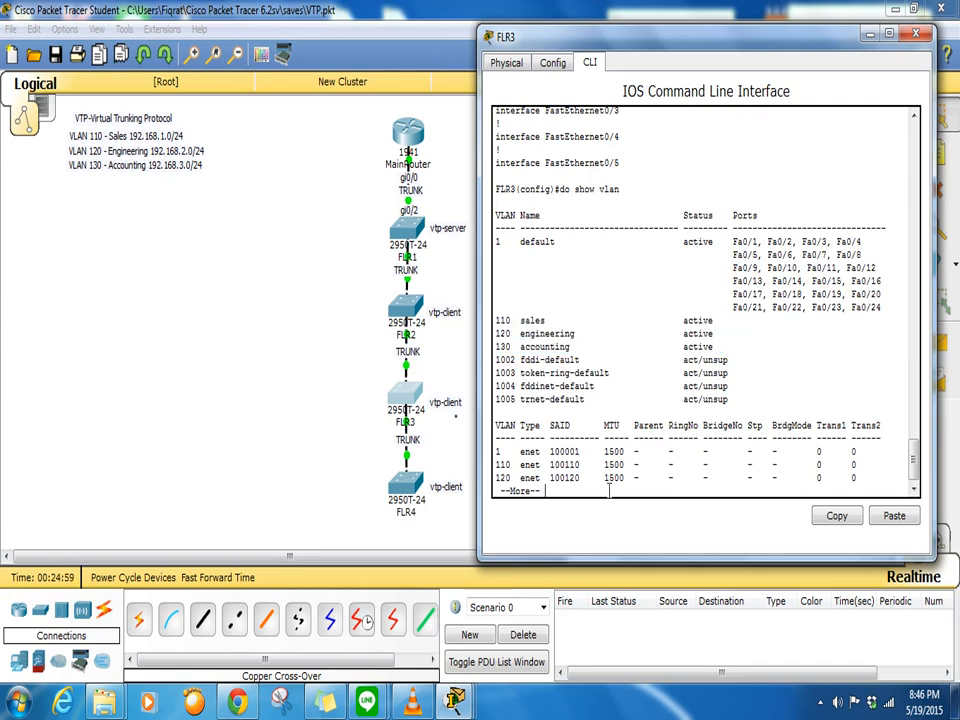
key("Return")
key("Return")
key("Return")
key("Return")
key("Return")
key("Return")
key("Return")
key("Return")
key("Return")
key("Return")
key("Return")
key("Return")
key("Return")
key("Return")
key("Return")
key("Return")
key("Return")
key("Return")
key("Return")
key("Return")
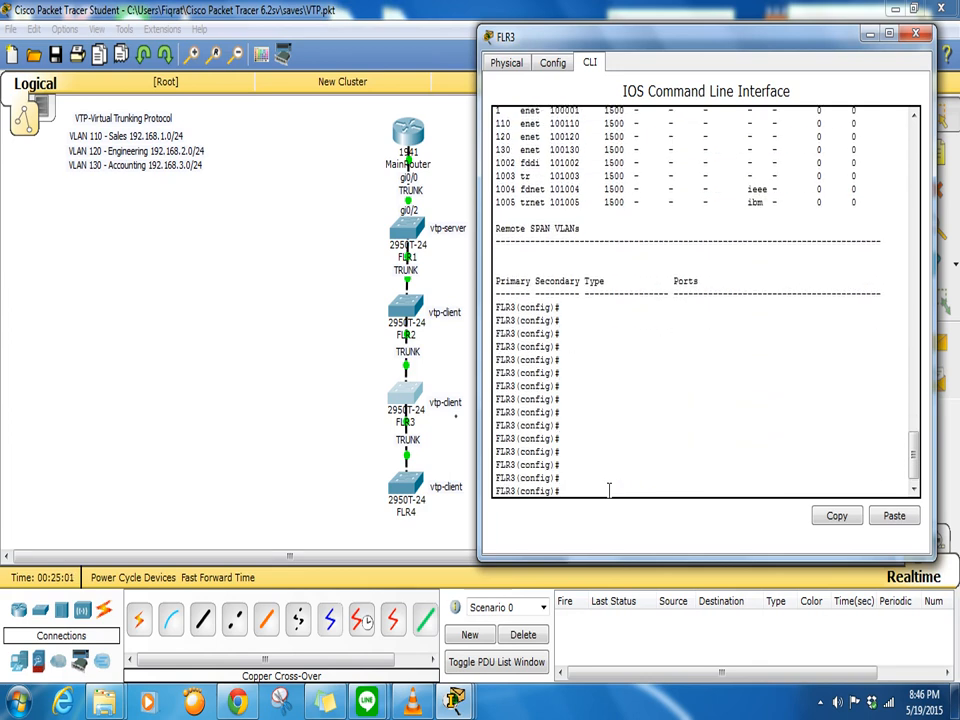
type("int gi0/1-")
- Select FLR3 ports gi0/1-2 with int range and switch them from access to trunk mode
key("Left")
key("Left")
key("Left")
key("Left")
key("Left")
key("Left")
key("Left")
type("range")
key("Return")
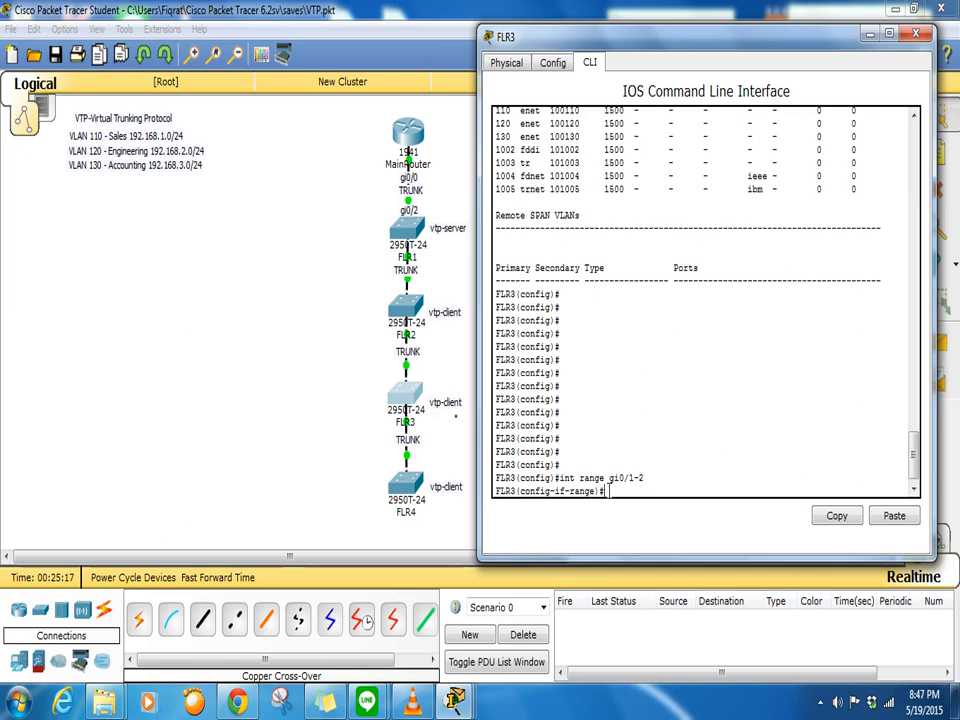
type("switchport mode acce")
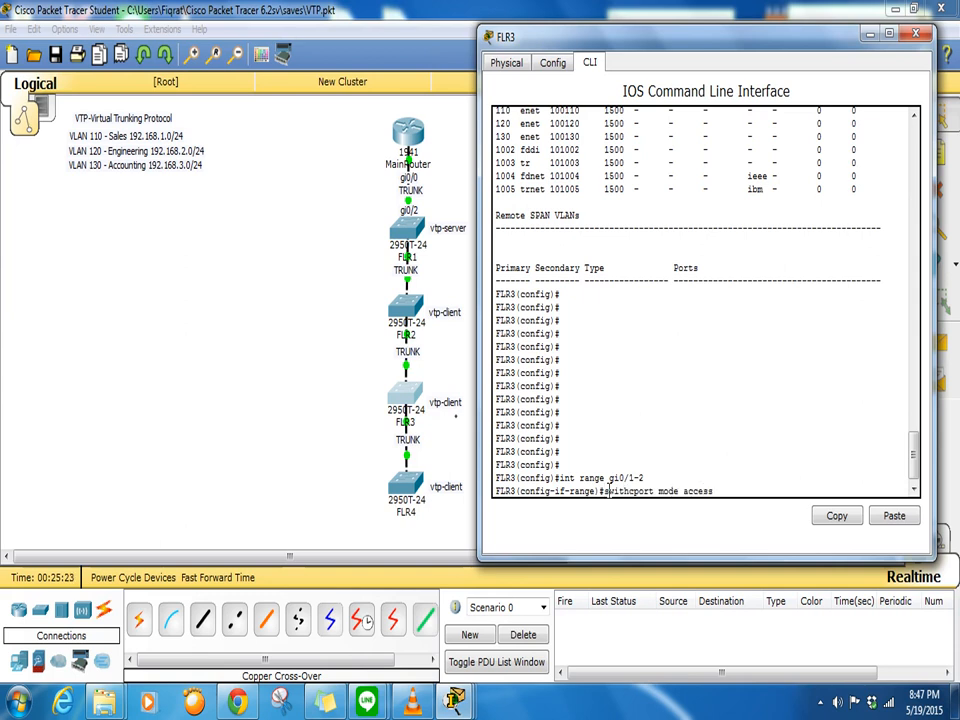
type("ss")
key("Return")
type("swithc")
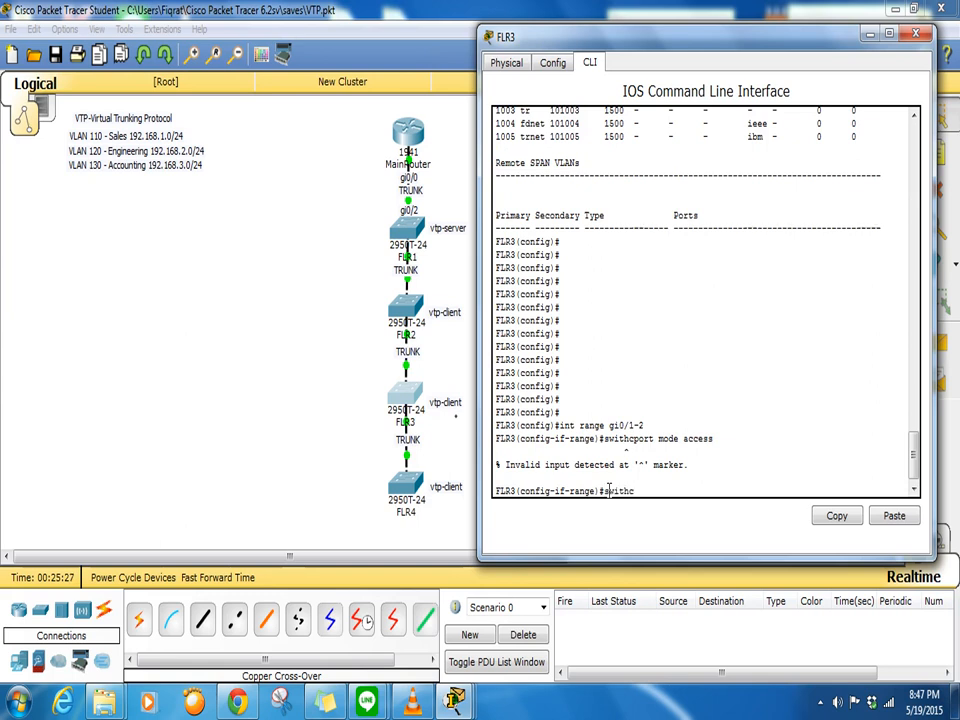
key("BackSpace")
type("tchport mode access")
key("Return")
type("switchport")
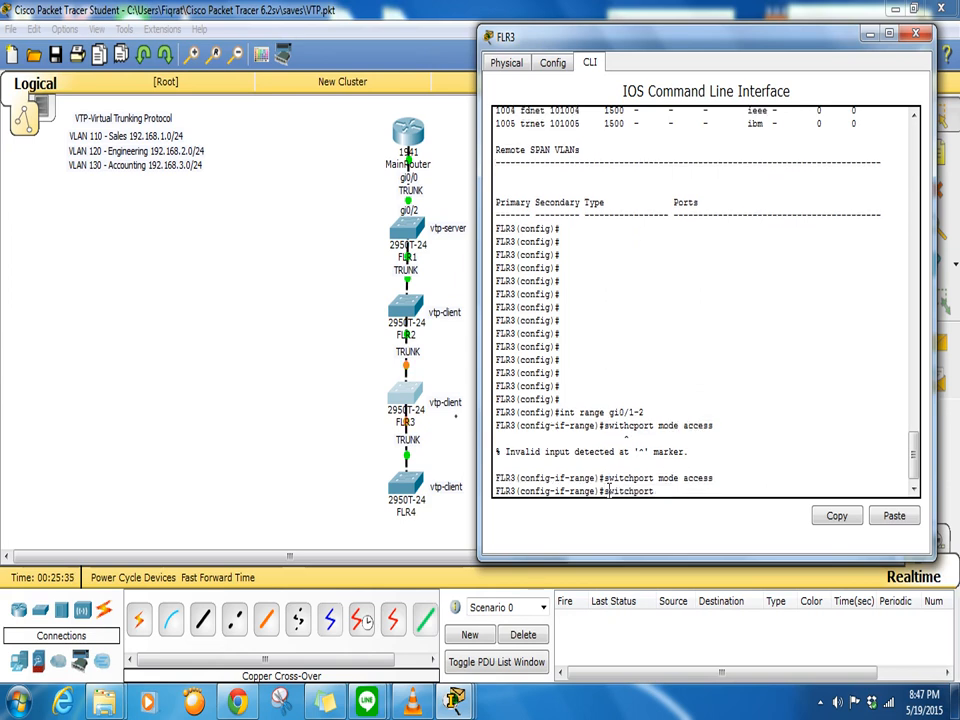
type(" mode trunk")
key("Return")
key("Return")
key("Return")
key("Return")
key("Return")
key("Return")
key("Return")
key("Return")
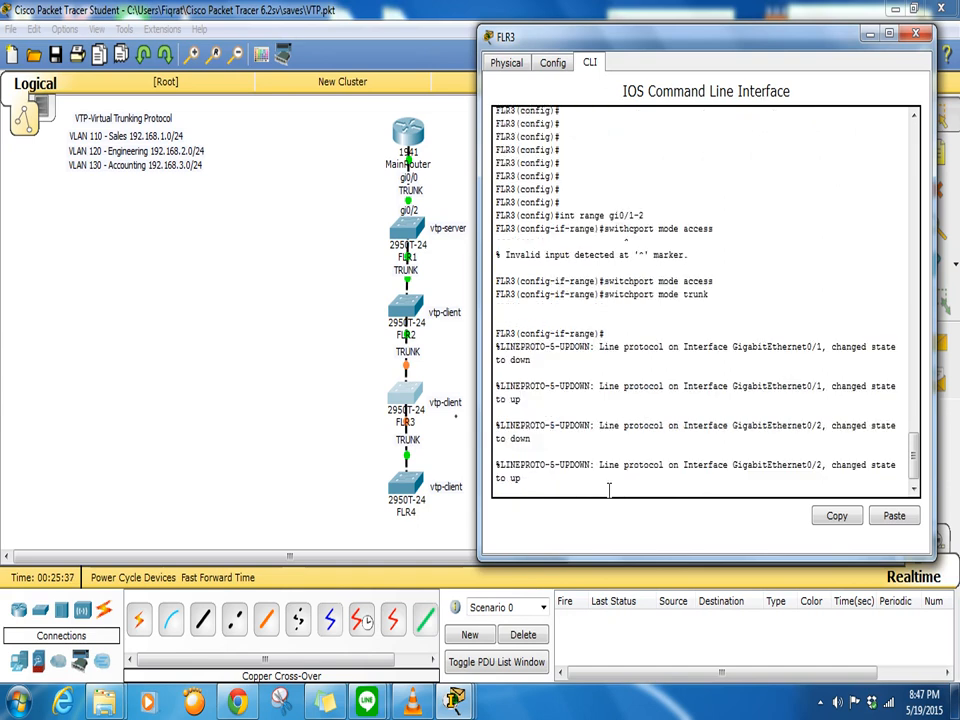
key("Return")
key("Return")
key("Return")
key("Return")
key("Return")
key("Return")
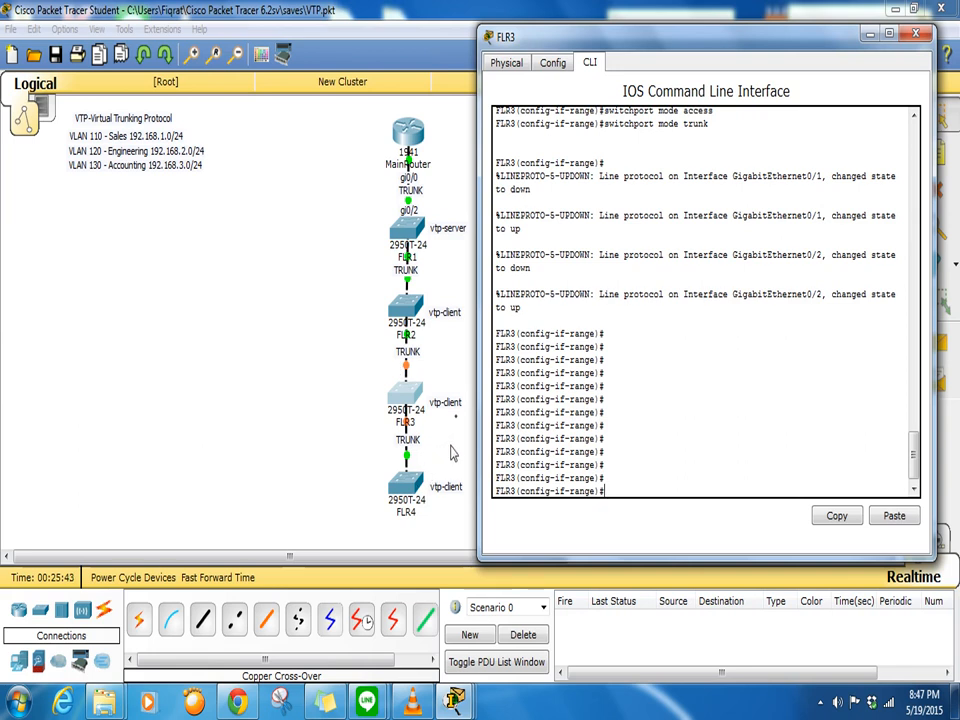
left_click(419, 495)
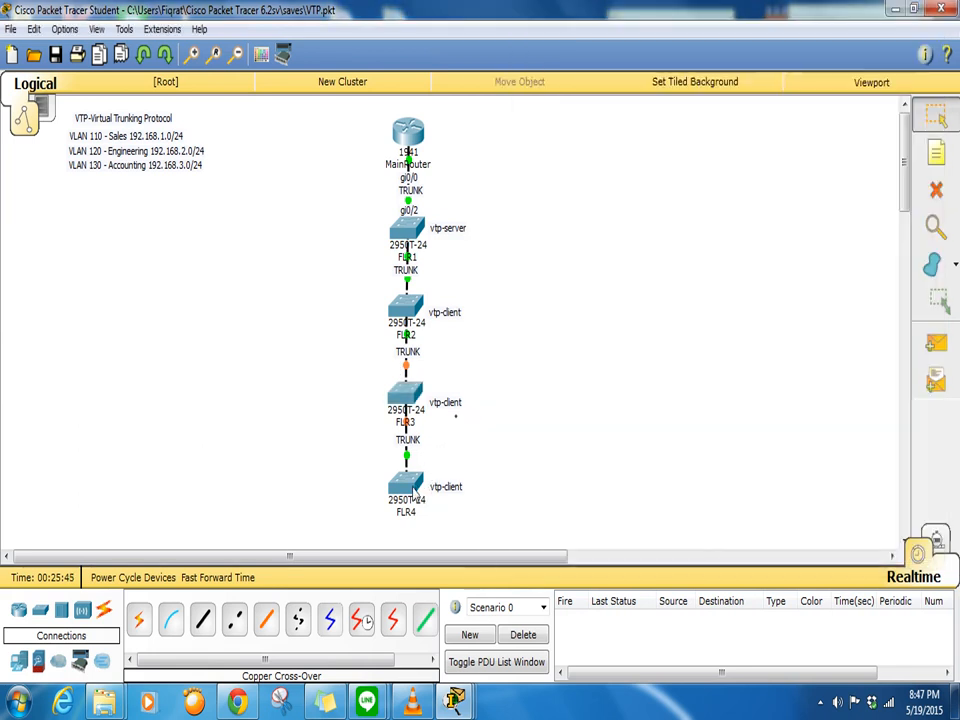
- Open FLR4's CLI, log in at the console, and enter privileged mode
left_click(410, 490)
left_click(369, 147)
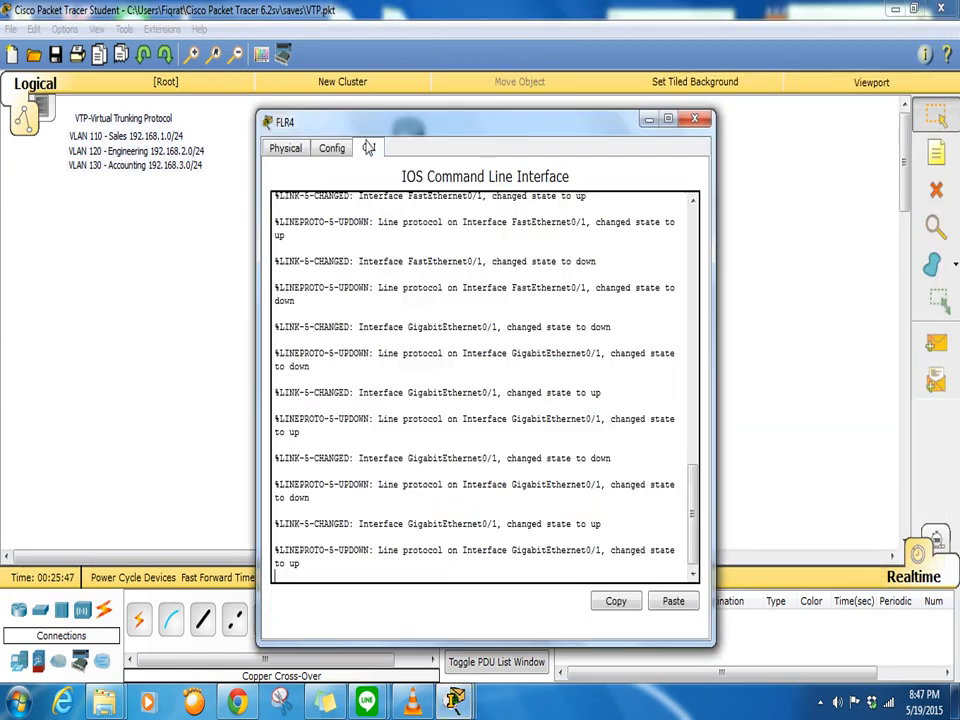
left_click_drag(480, 133, 696, 73)
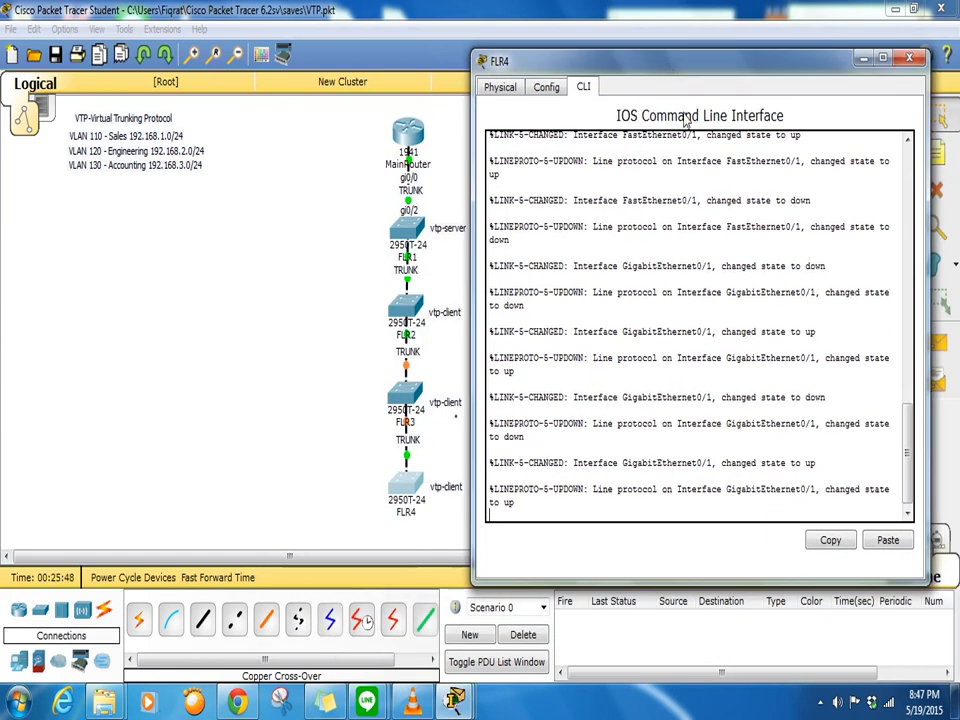
left_click(769, 495)
key("Return")
key("Return")
key("Return")
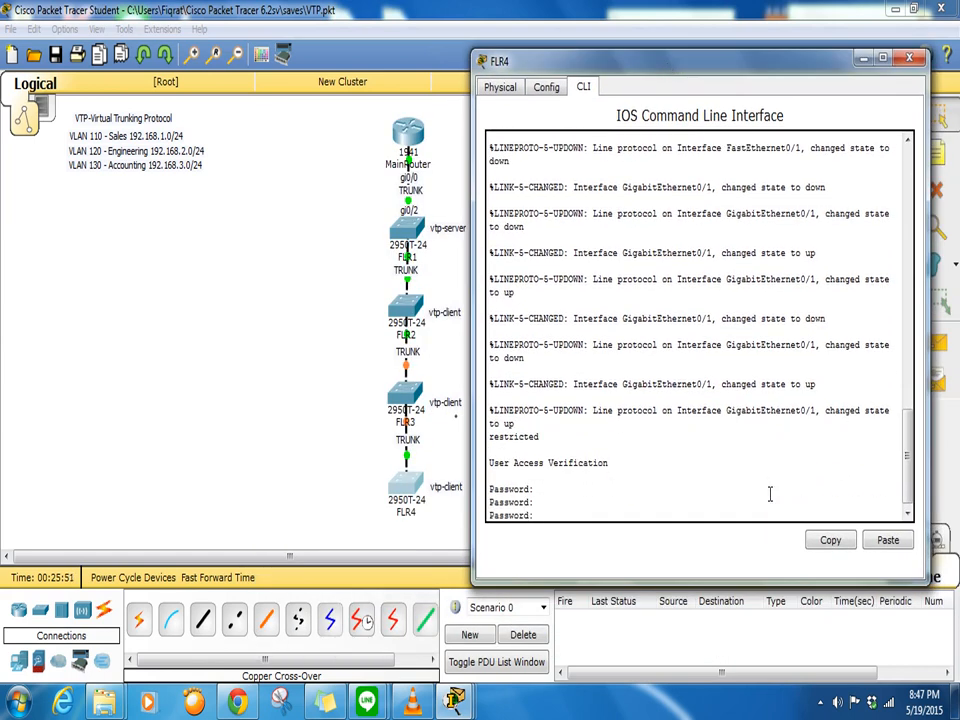
key("Return")
key("Return")
key("Return")
key("Return")
key("Return")
key("Return")
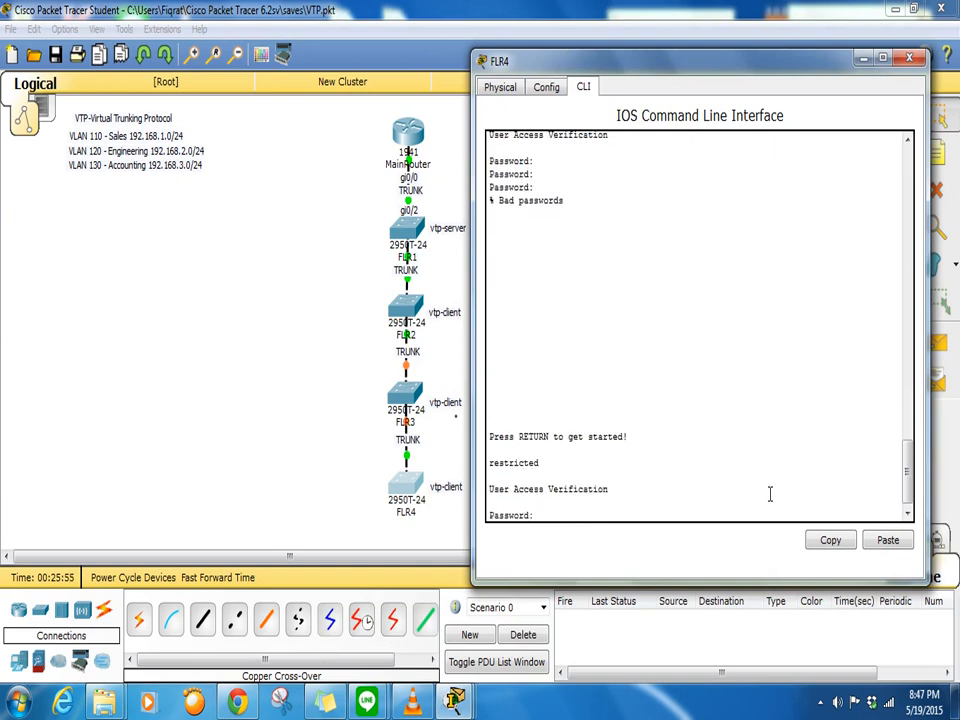
key("Return")
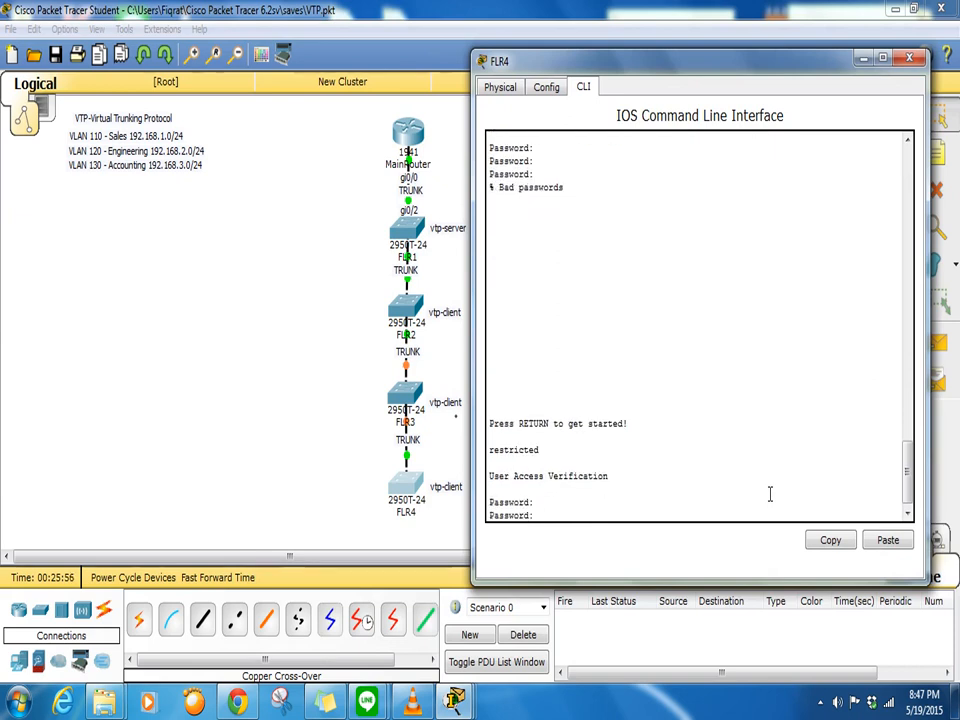
key("Return")
key("Return")
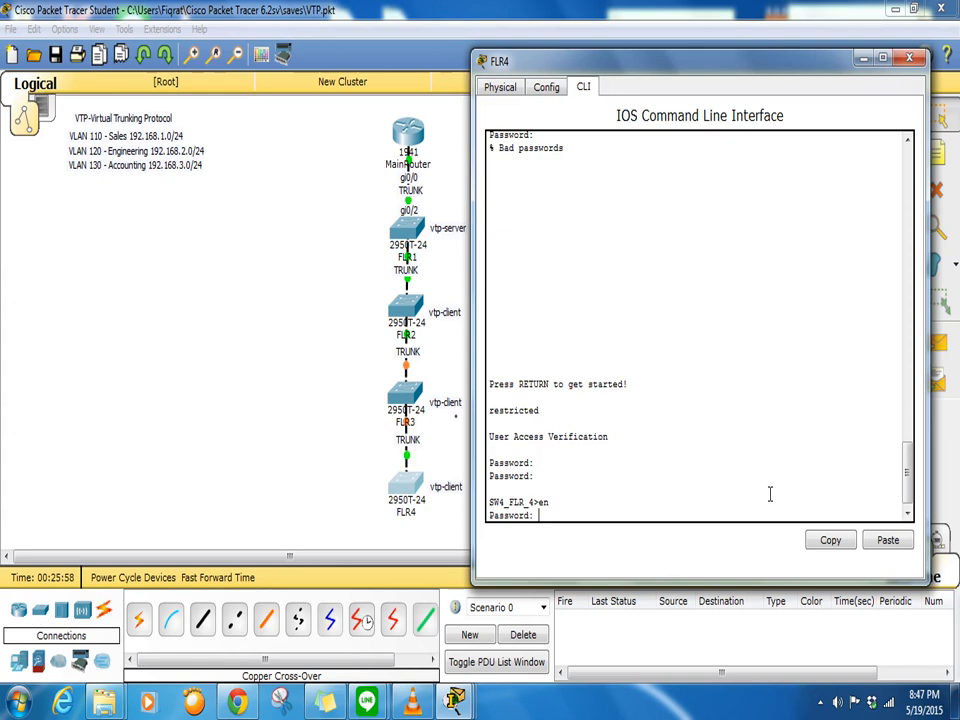
key("Return")
- Erase FLR4's startup configuration with wr e and reload the switch
type("sh")
key("BackSpace")
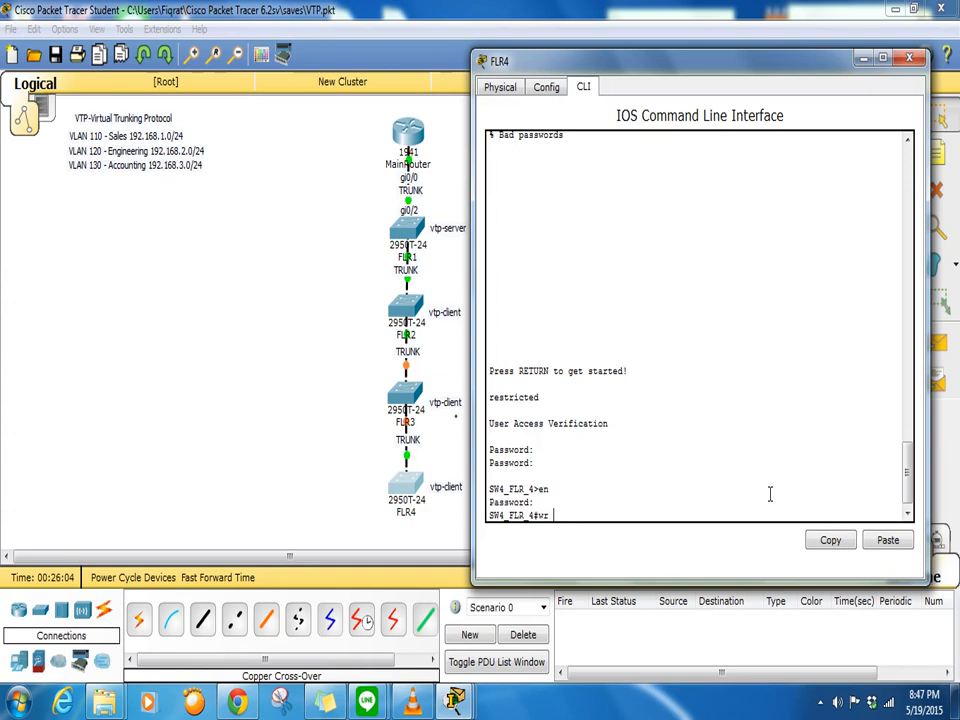
type("wr e")
key("Return")
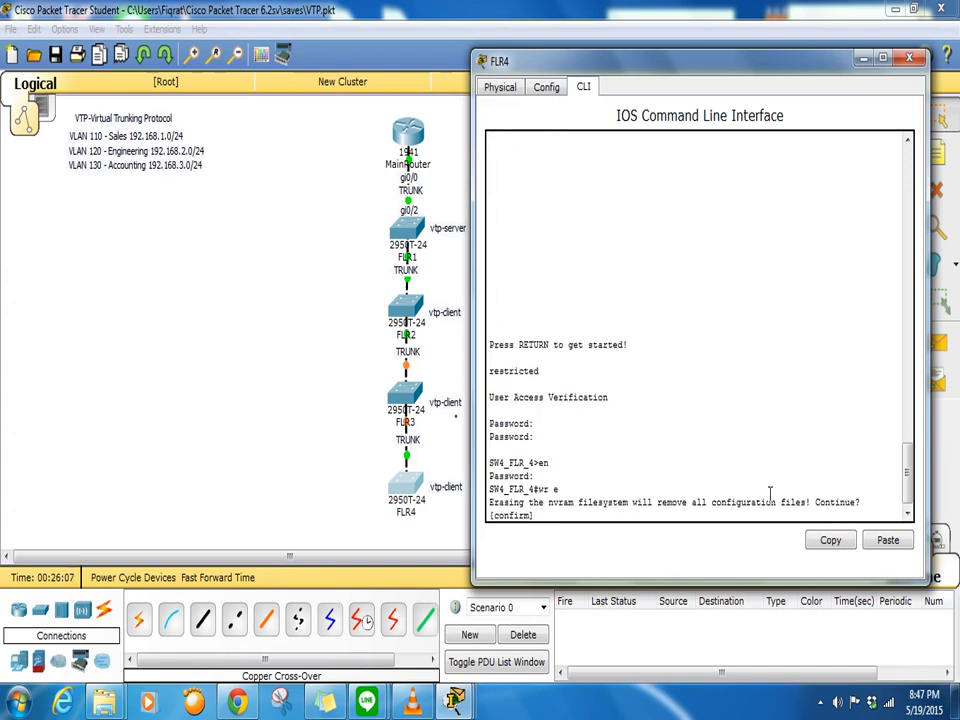
type("y")
type("reload")
key("Return")
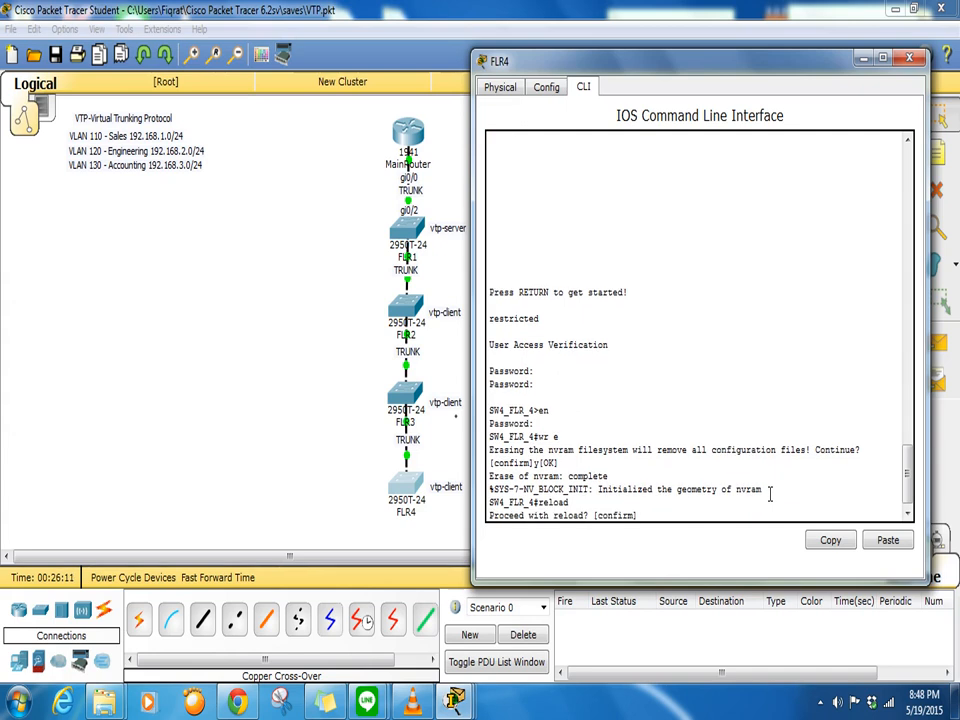
key("Return")
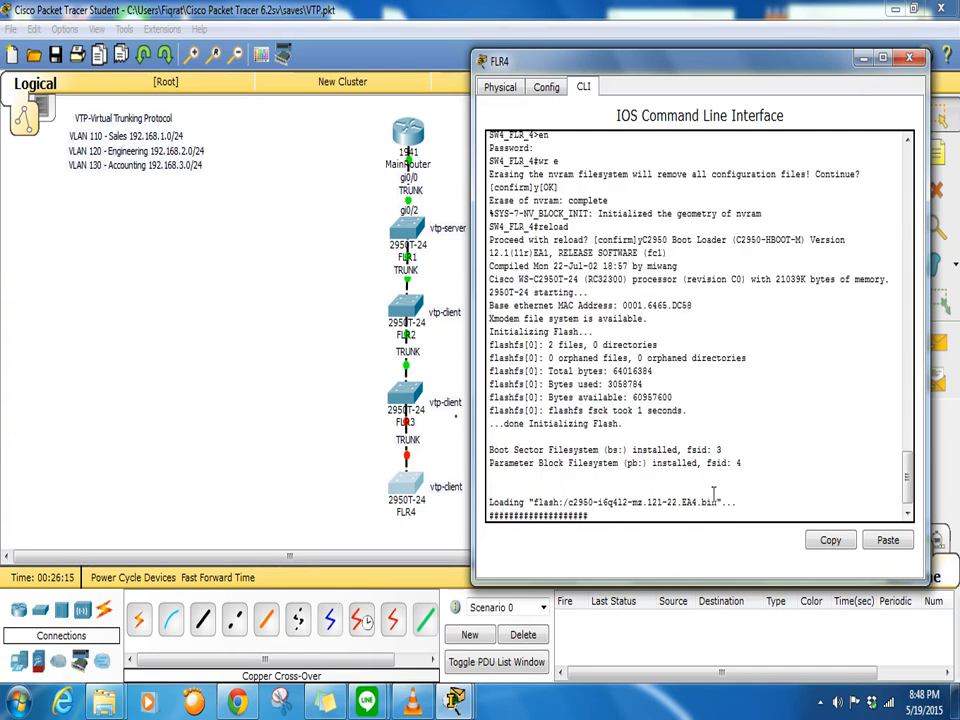
- Run do show vlan on FLR3 to recheck VLANs 110–130, then close its console
left_click(404, 390)
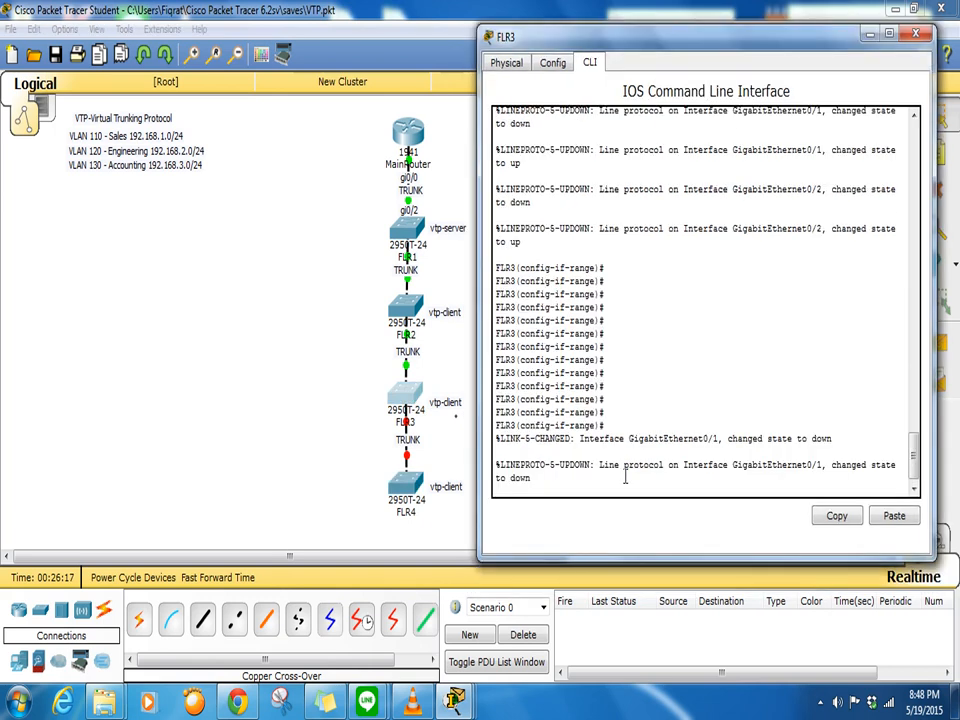
key("Return")
key("Return")
key("Return")
type("do show vlan")
key("Return")
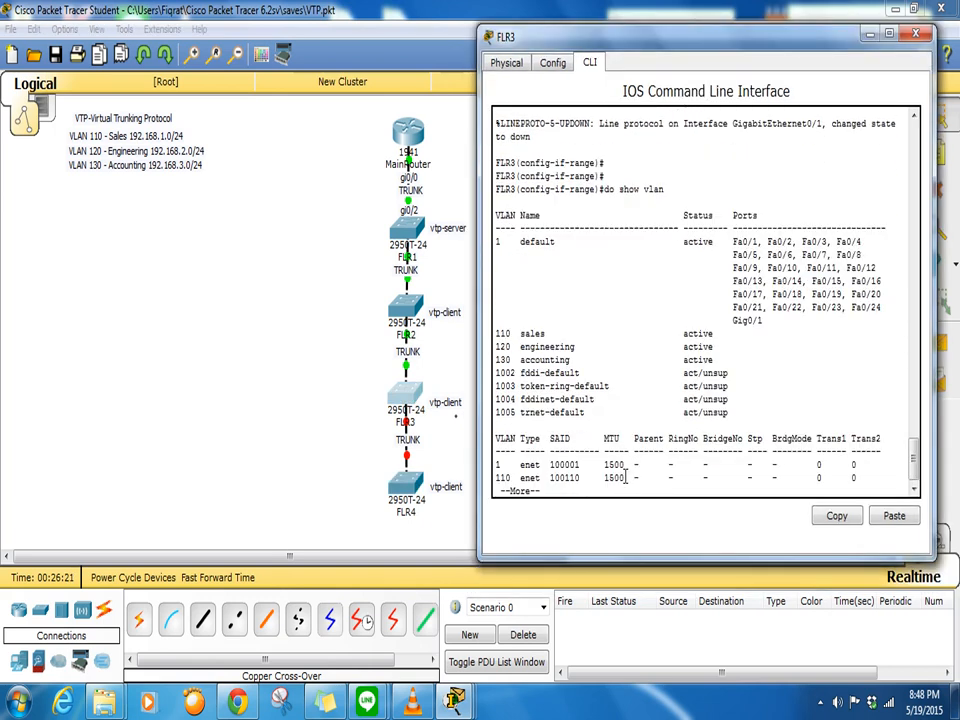
left_click(915, 34)
- Open FLR4's console and enter privileged, then global configuration mode
left_click(418, 484)
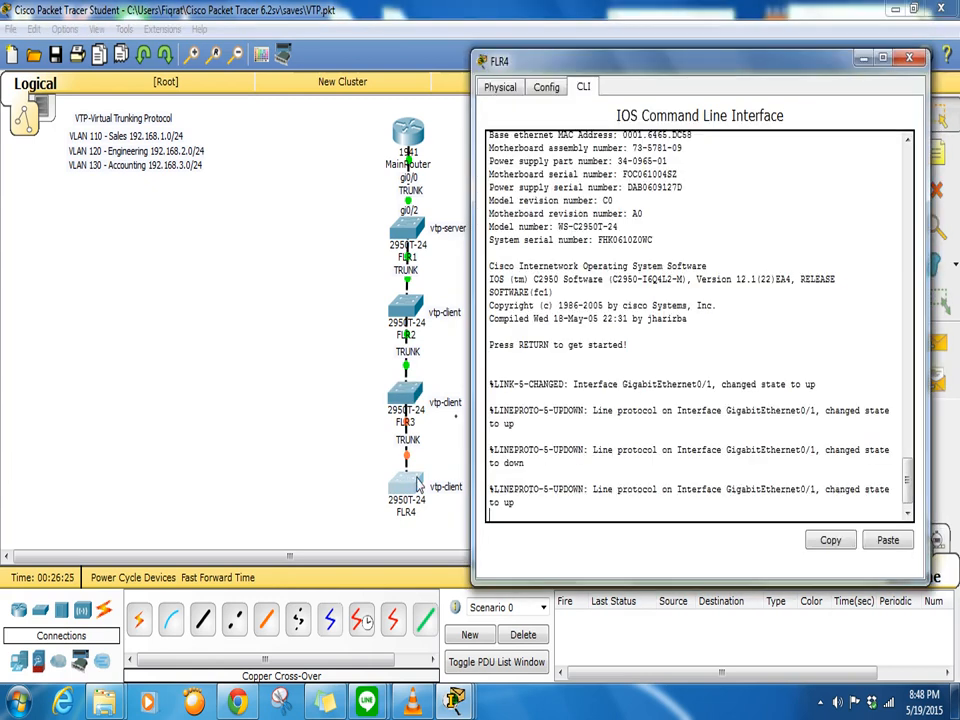
key("Return")
key("Return")
key("Return")
type("e")
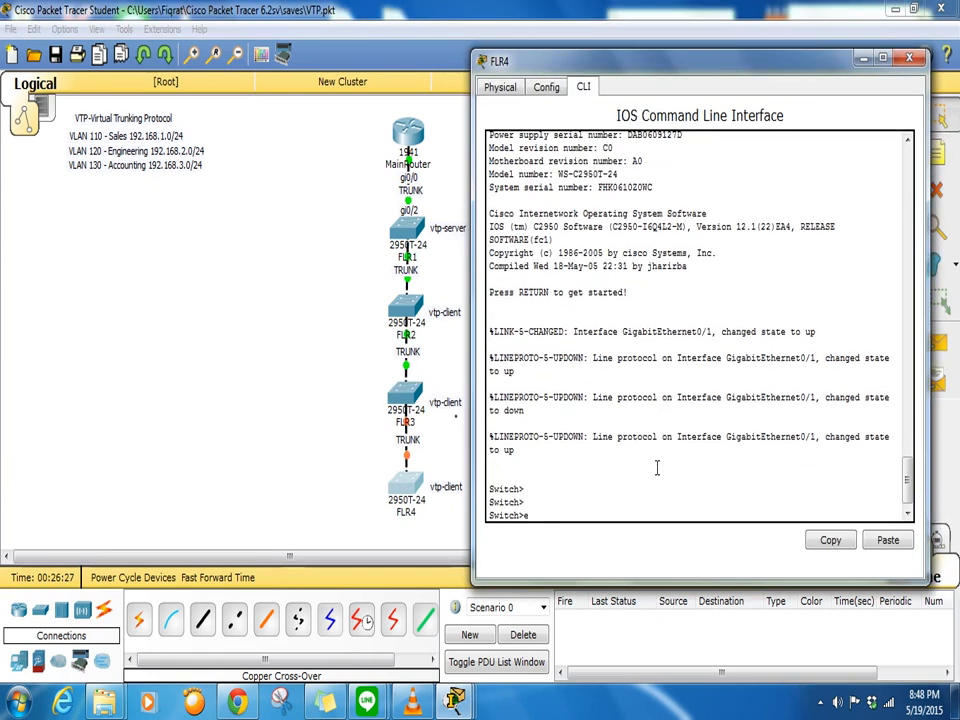
type("n")
key("Return")
type("conf t")
key("Return")
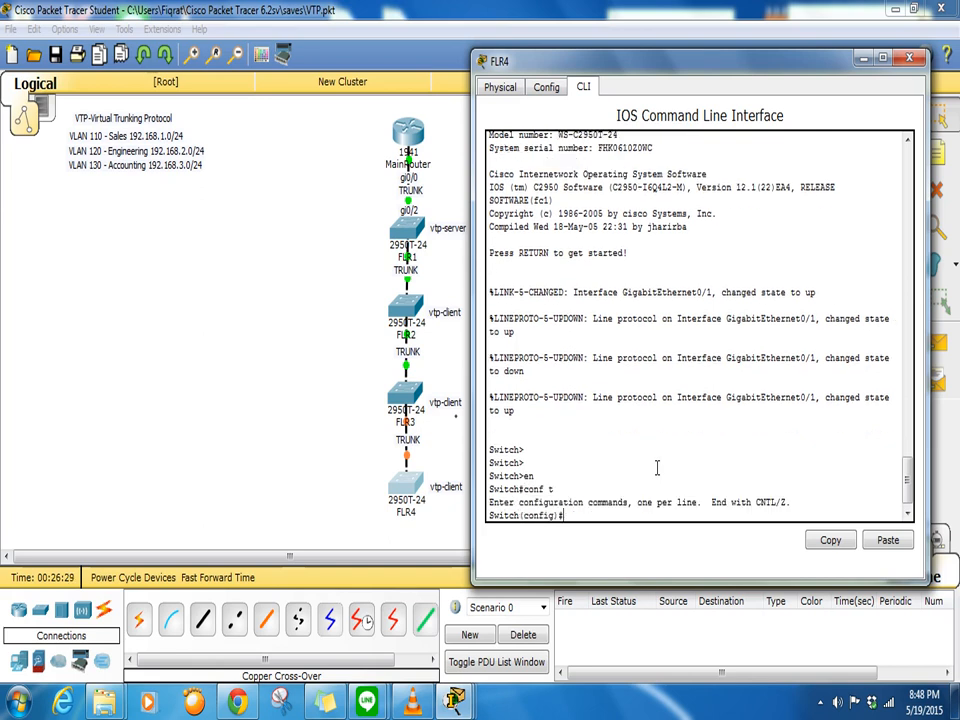
- Rename the switch to FLR4 and set the MOTD banner 'restricted'
type("hostname FLR4")
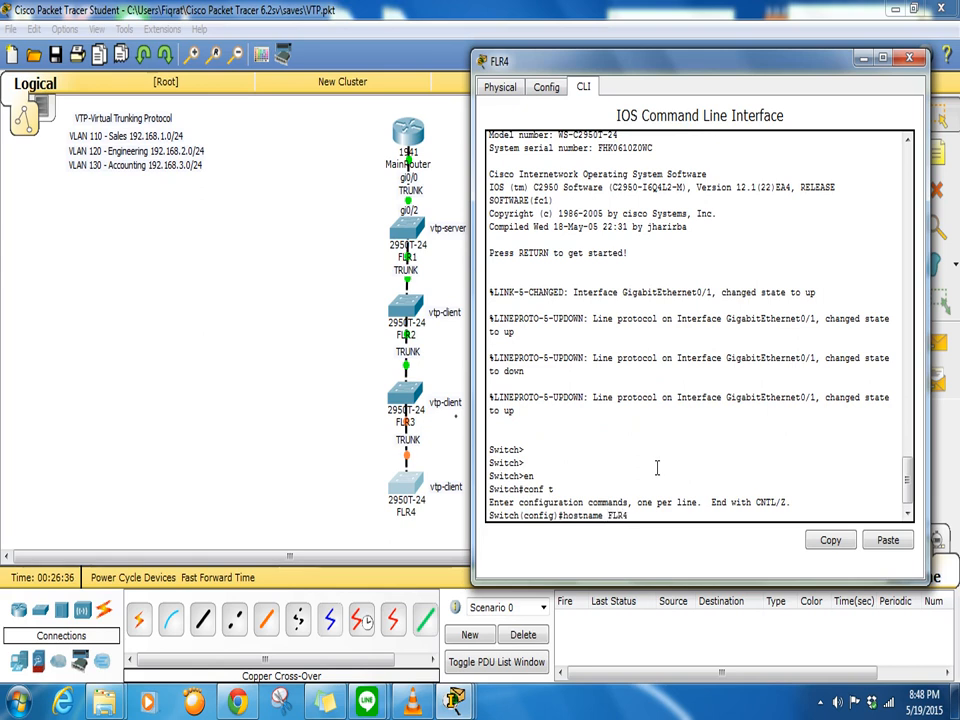
key("Return")
type("banner motd ")
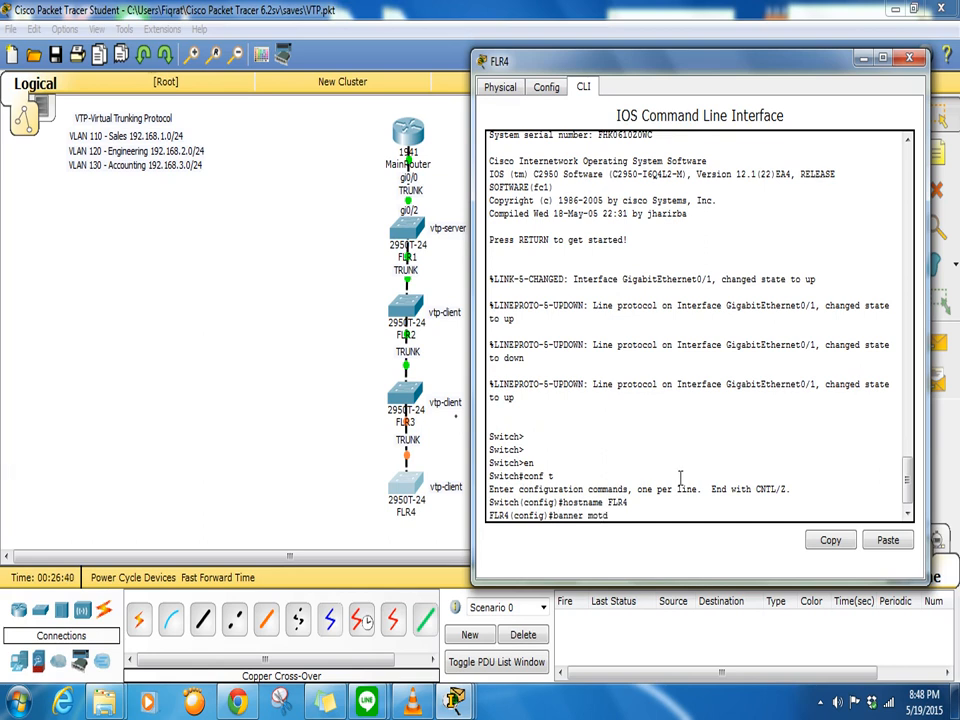
type("$ restricted $")
key("Return")
- Protect console line 0 with a password and require login
type("lin")
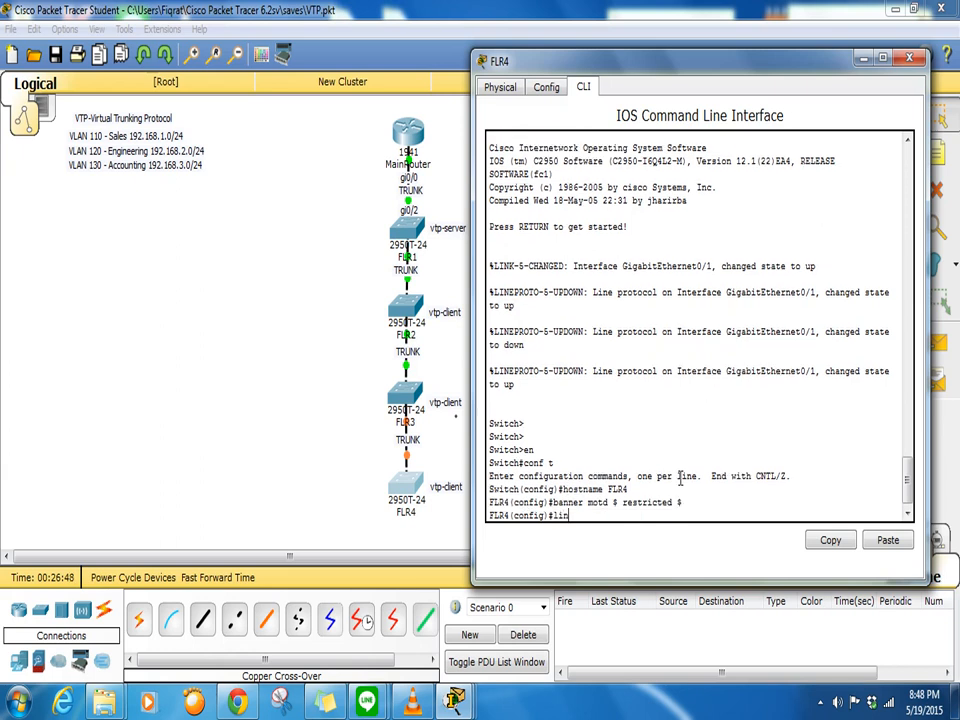
type("e con 0")
key("Return")
type("password d")
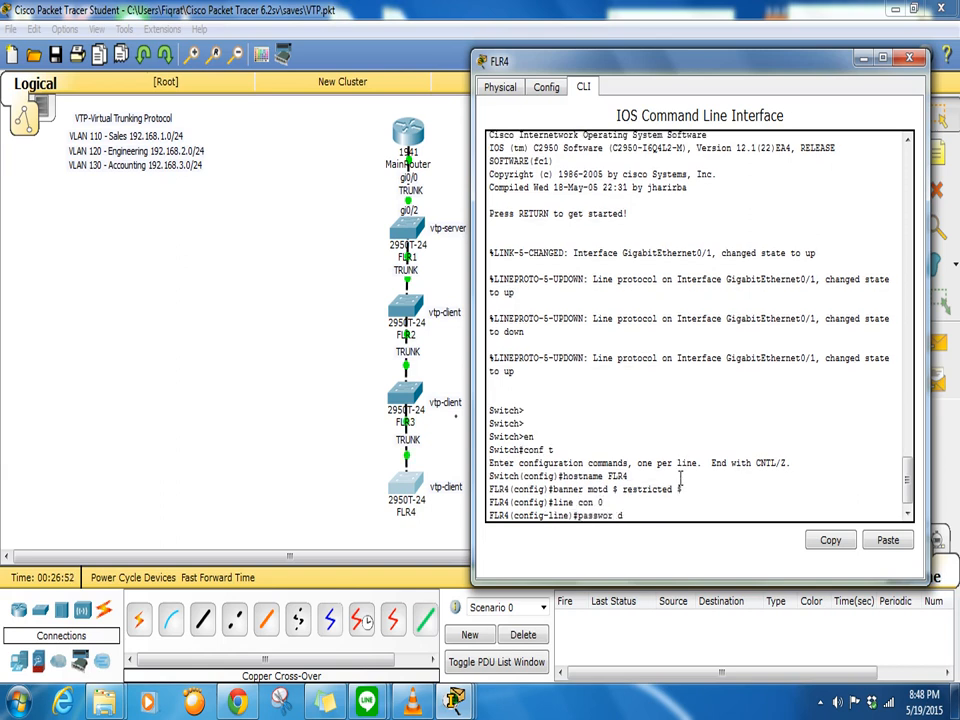
type(" cisco")
key("Return")
type("login")
key("Return")
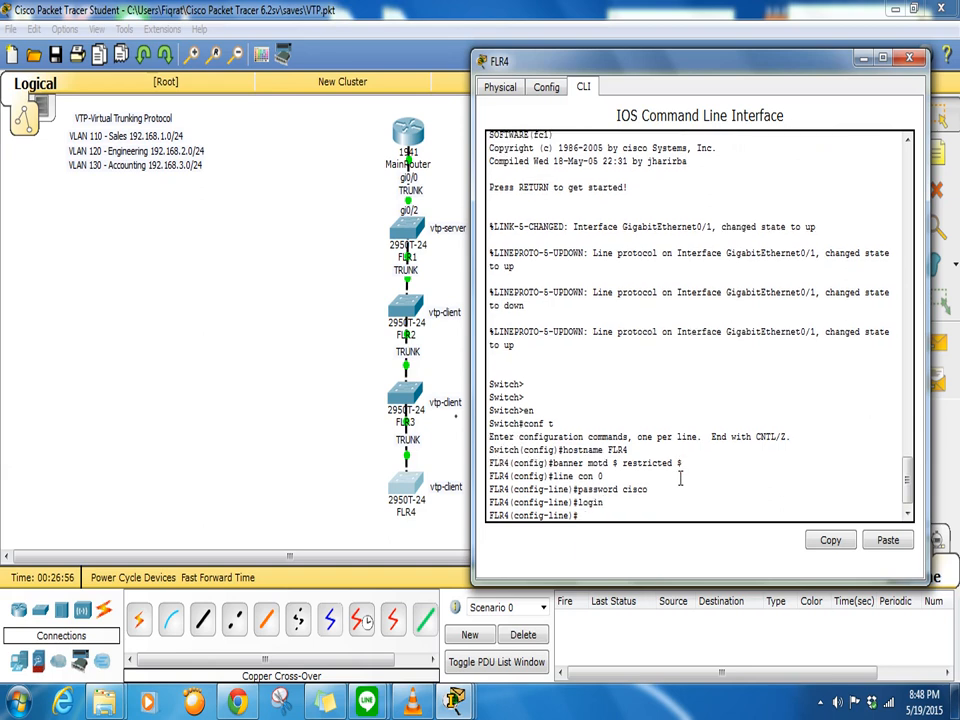
- Set a password on VTY lines 0–15 and require login
type("line vty 0 15")
key("Return")
type("password cisco")
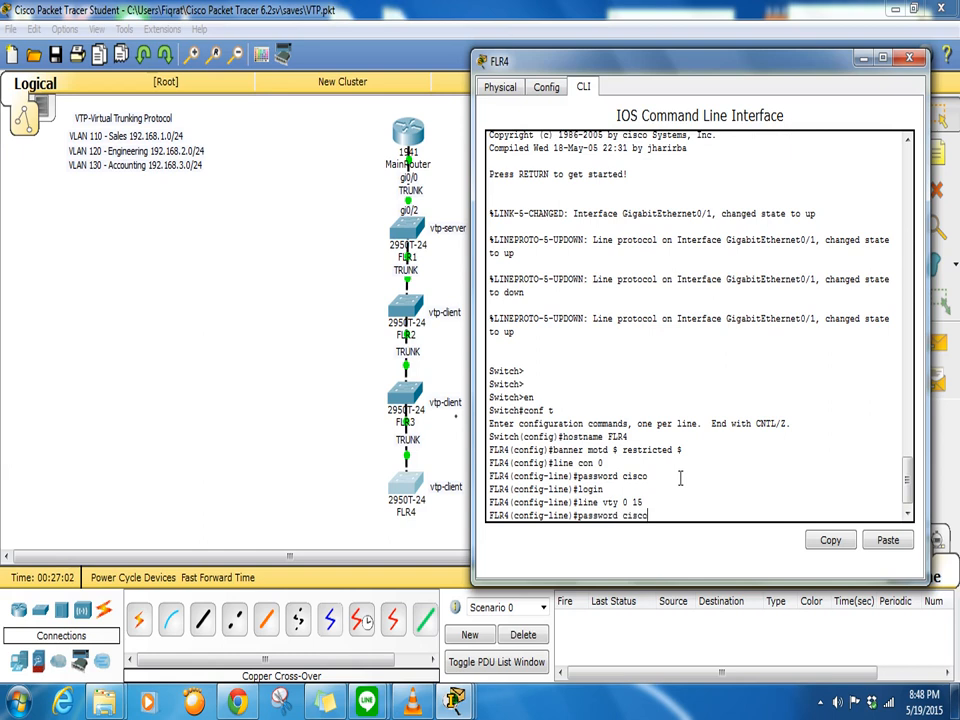
key("Return")
type("login")
key("Return")
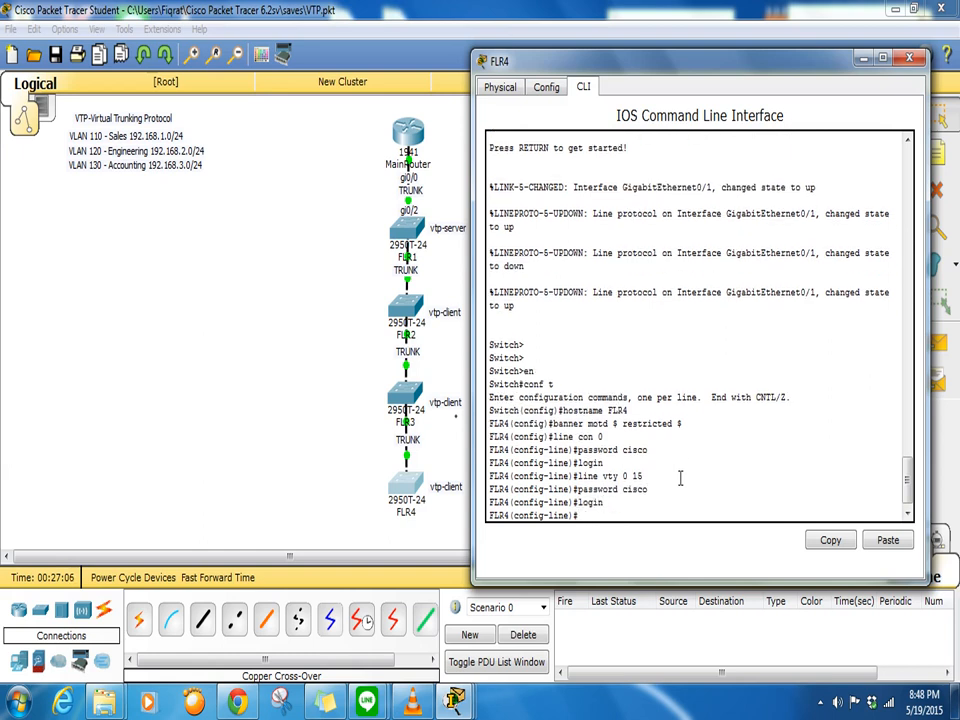
- Set the enable secret, turn on service password-encryption and disable IP domain lookup
type("enable secret cisco")
key("Return")
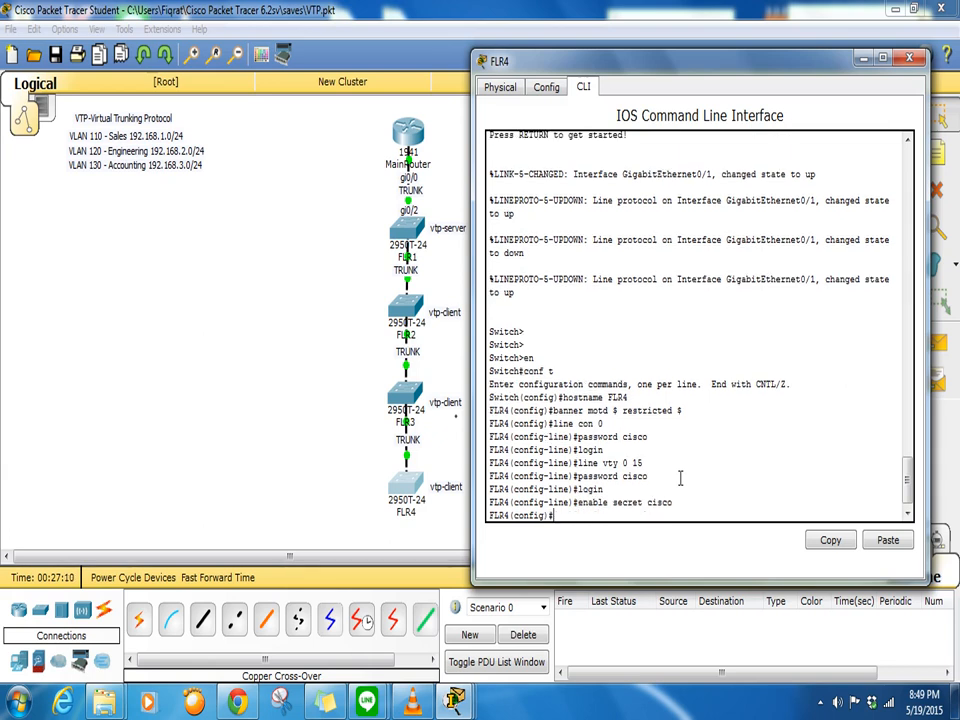
type("service")
key("Tab")
type("pass")
key("Tab")
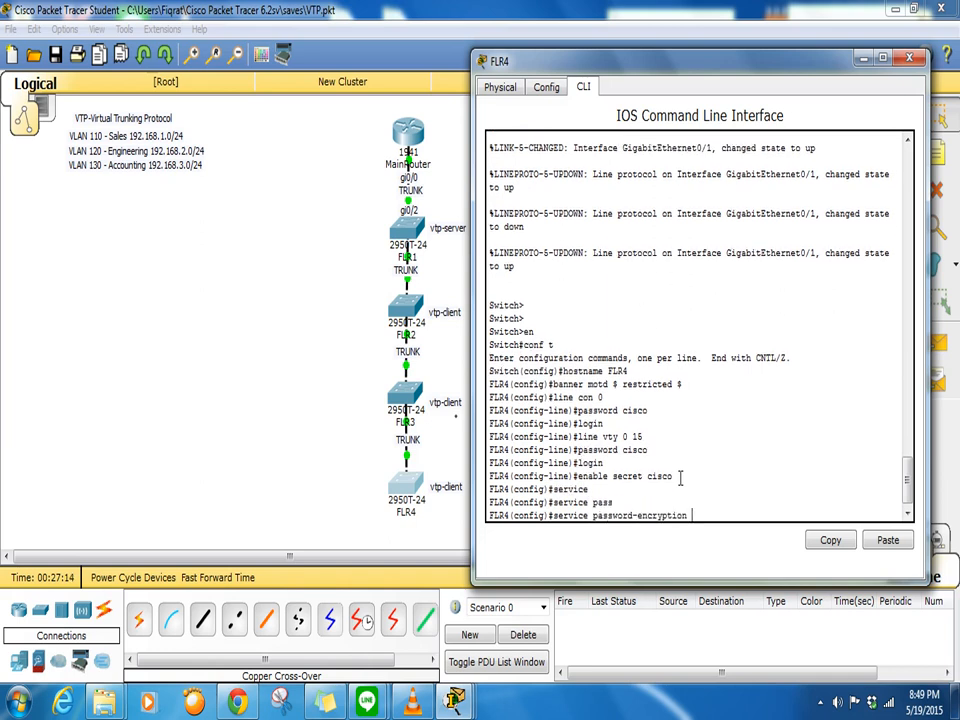
key("Return")
type("no")
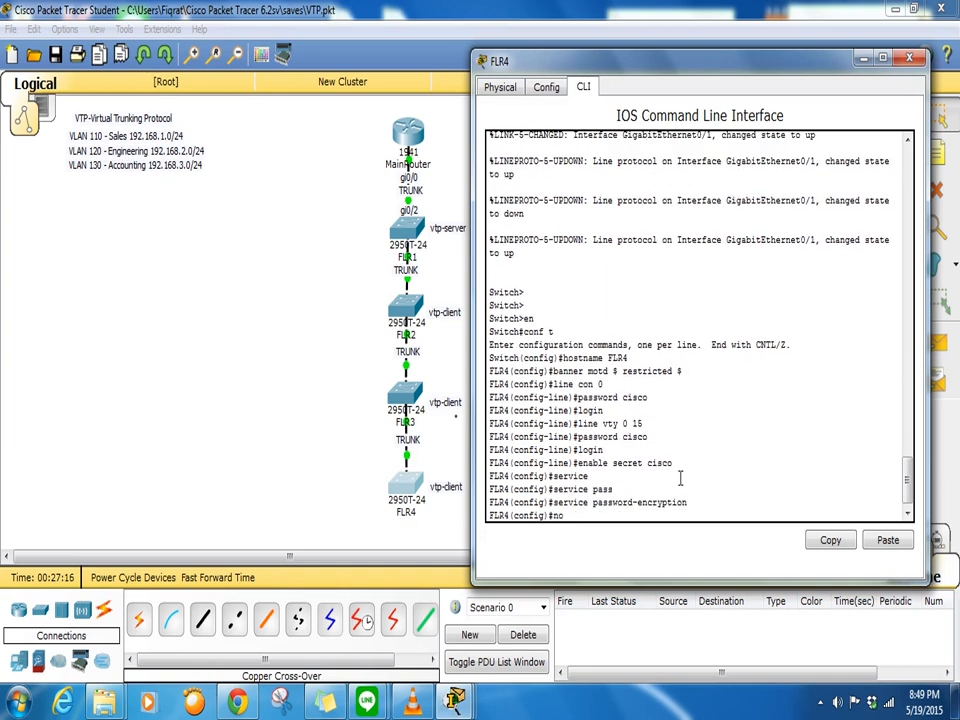
type(" ip domain-look")
key("Tab")
key("Return")
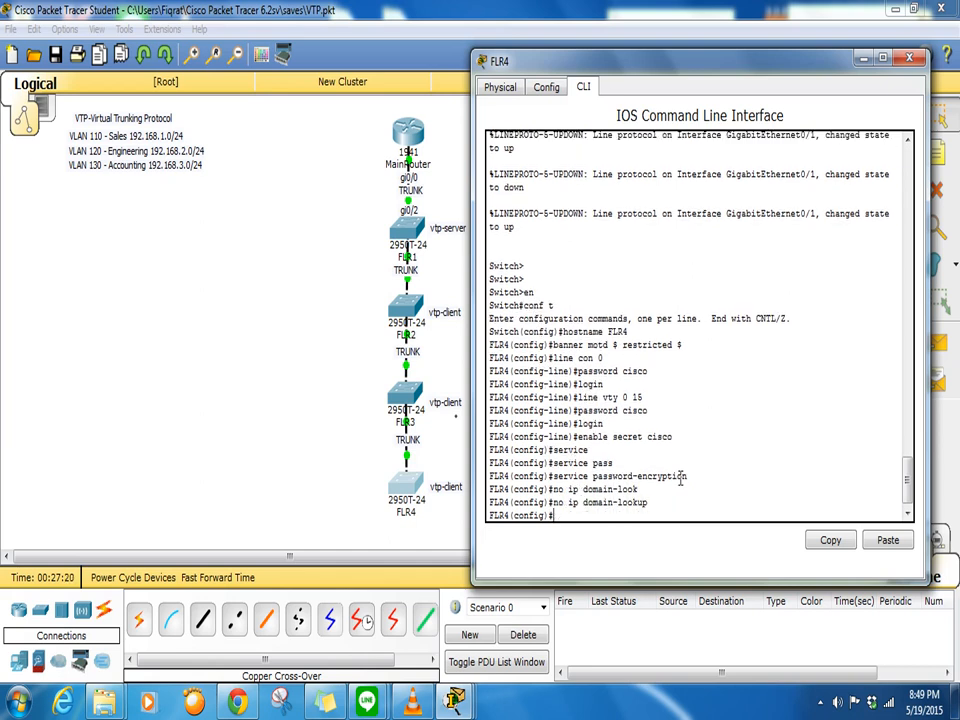
key("Return")
key("Return")
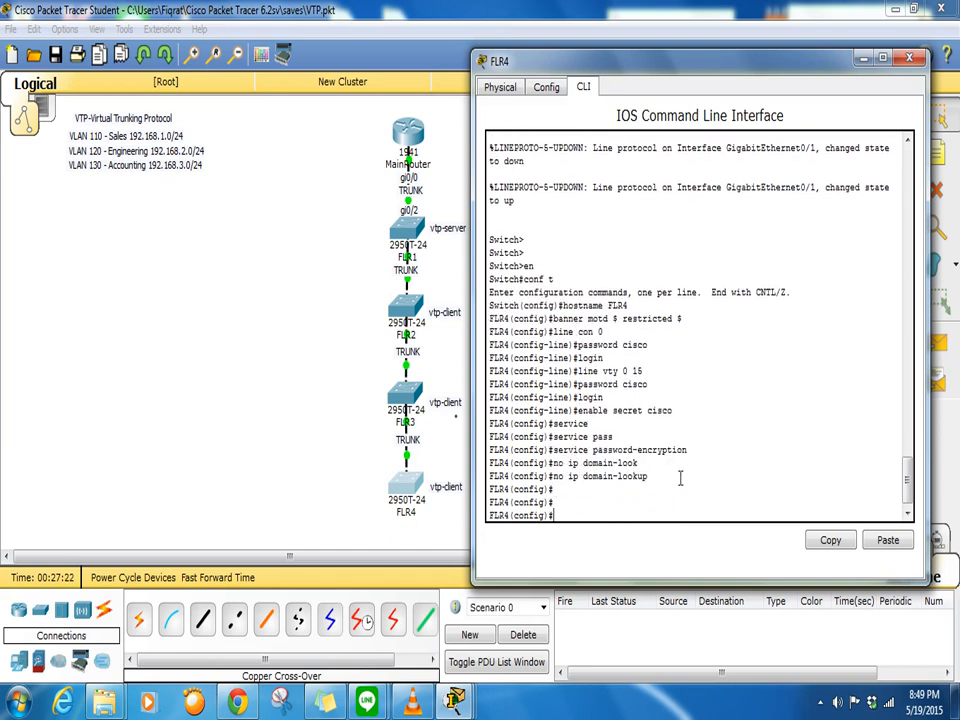
type("vtp ")
type("vew")
type(" 2")
- Try VTP version 2, then set VTP domain training, a VTP password and client mode on FLR4
key("Return")
type("vtp")
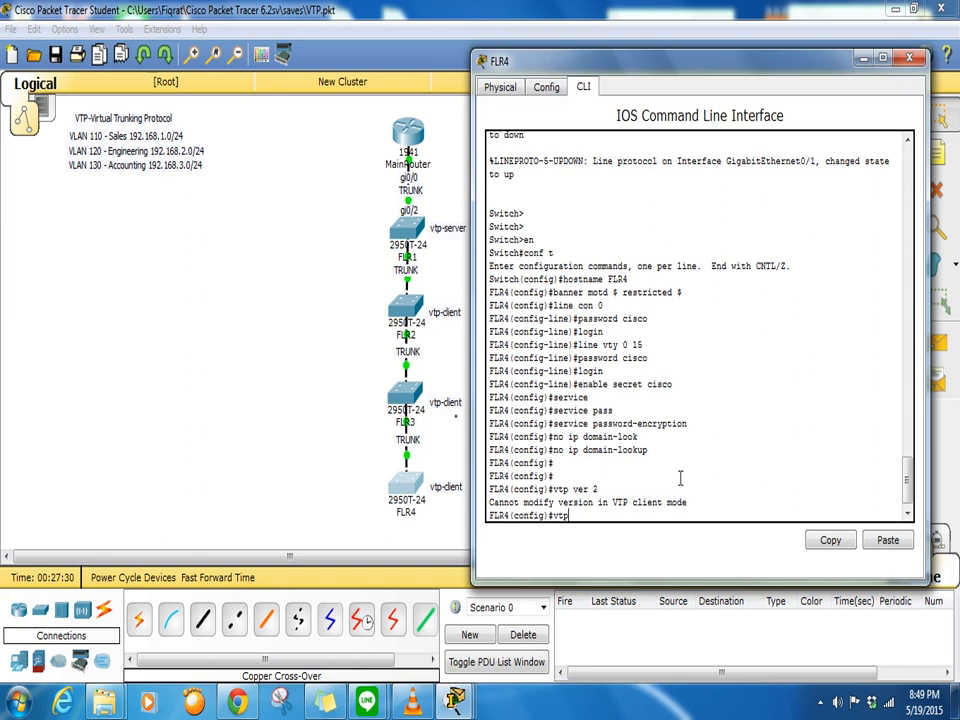
type(" domain training")
key("Return")
type("vtp password cisc")
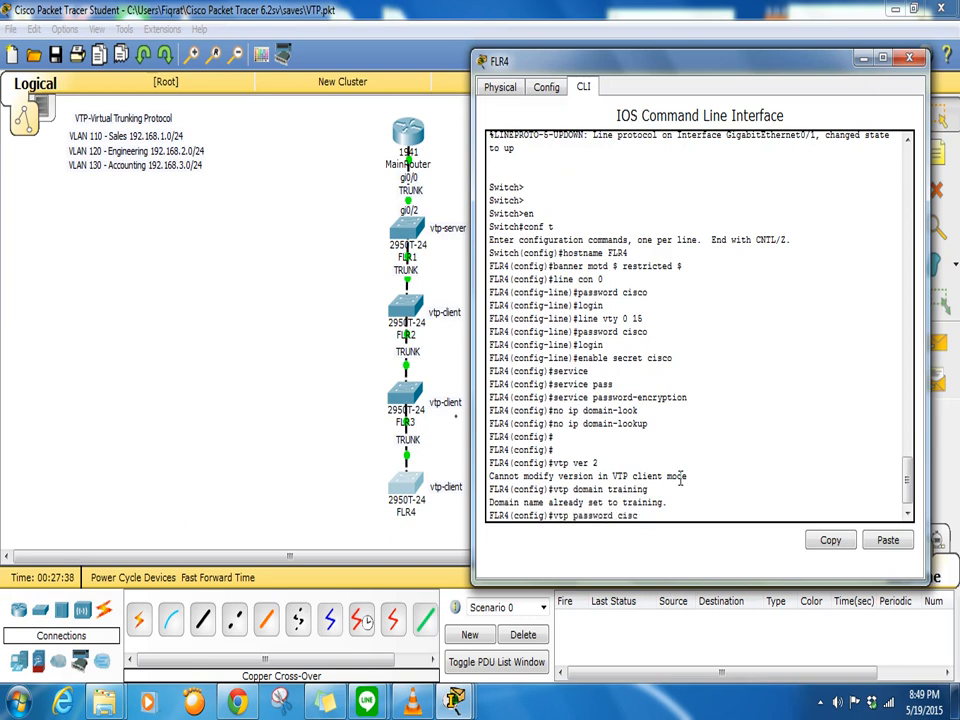
type("o")
key("Return")
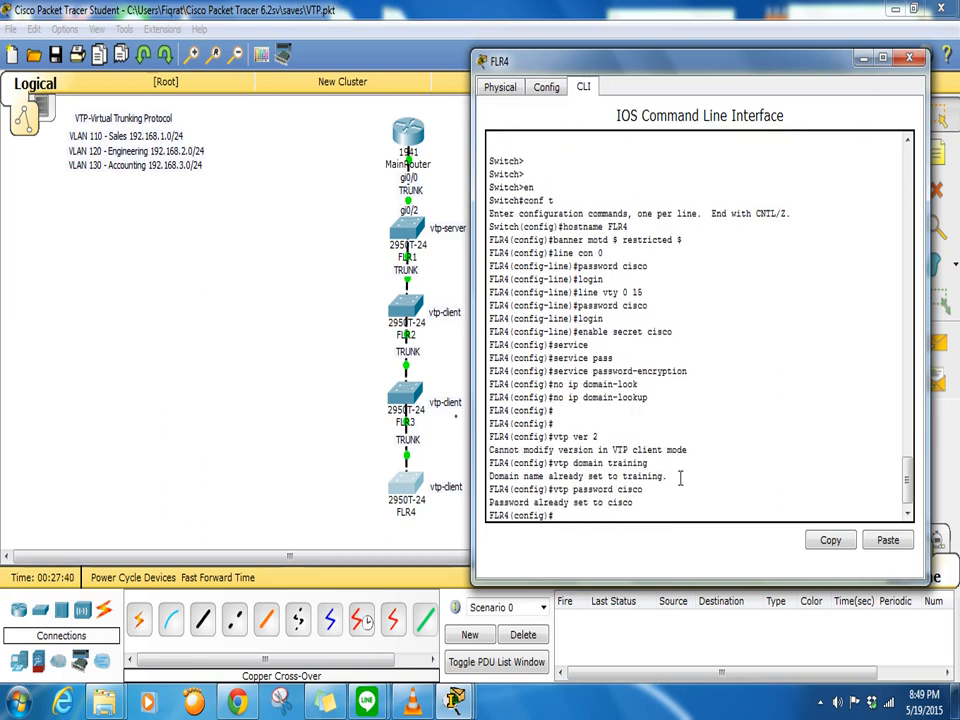
type("vtp mode client")
key("Return")
key("Return")
key("Return")
- List FLR4's VLANs, highlighting learned VLANs 110, 120 and 130, then close its console
type("do sho")
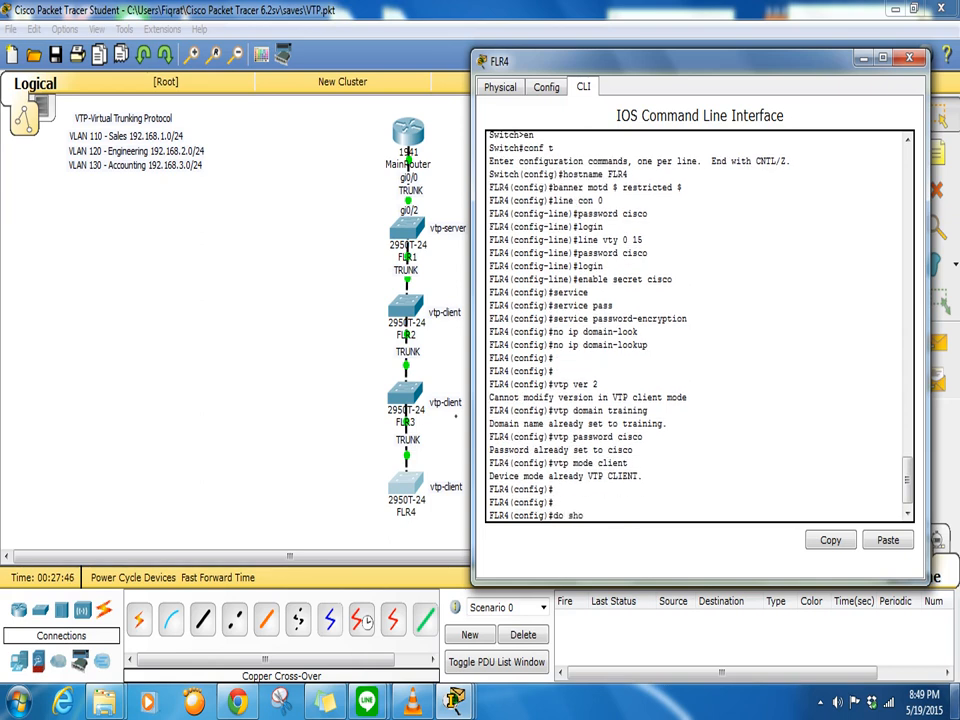
mouse_move(952, 700)
type("ow vlan")
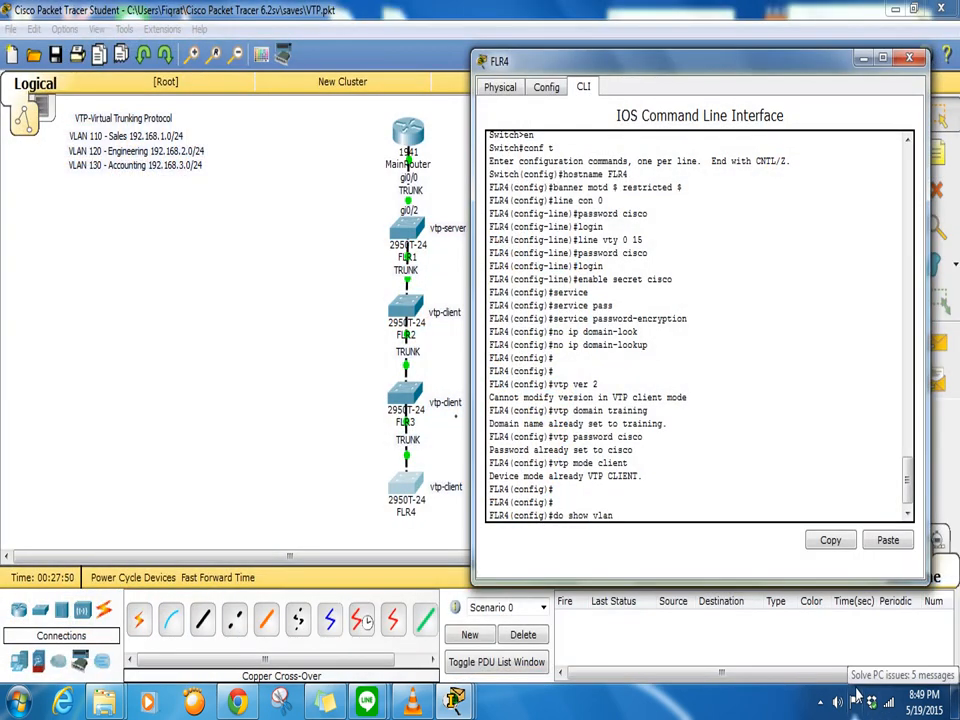
key("Return")
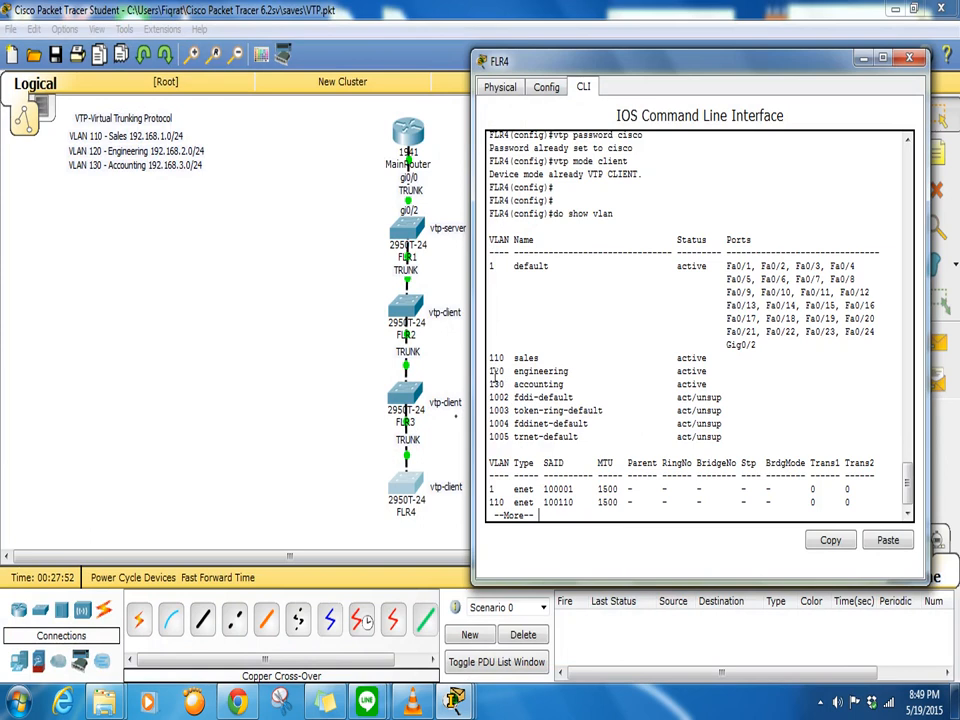
left_click_drag(489, 357, 711, 384)
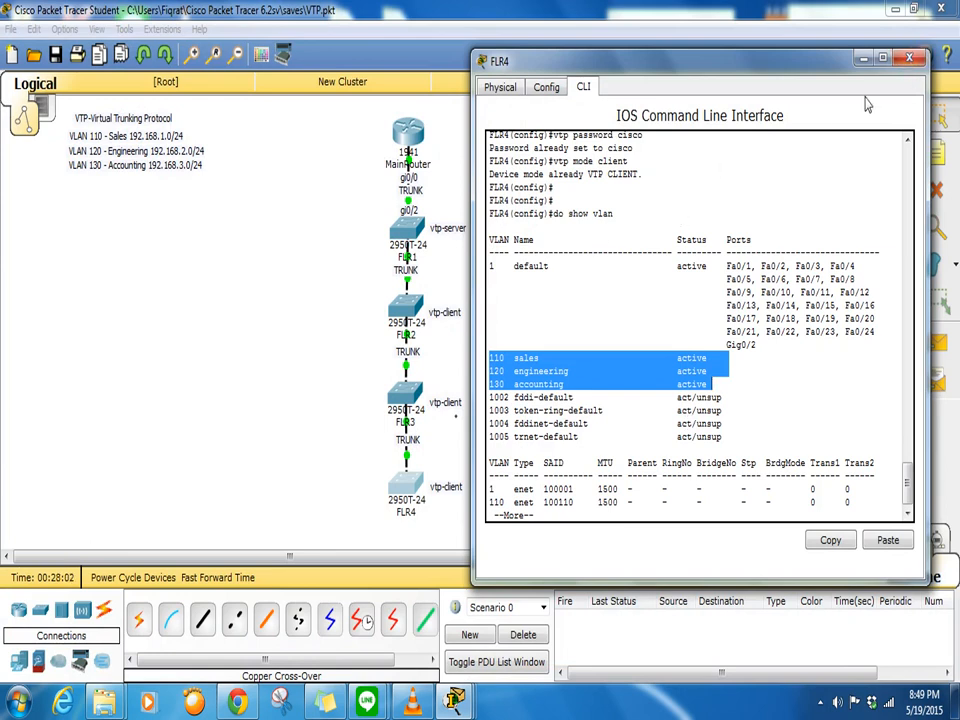
left_click(910, 62)
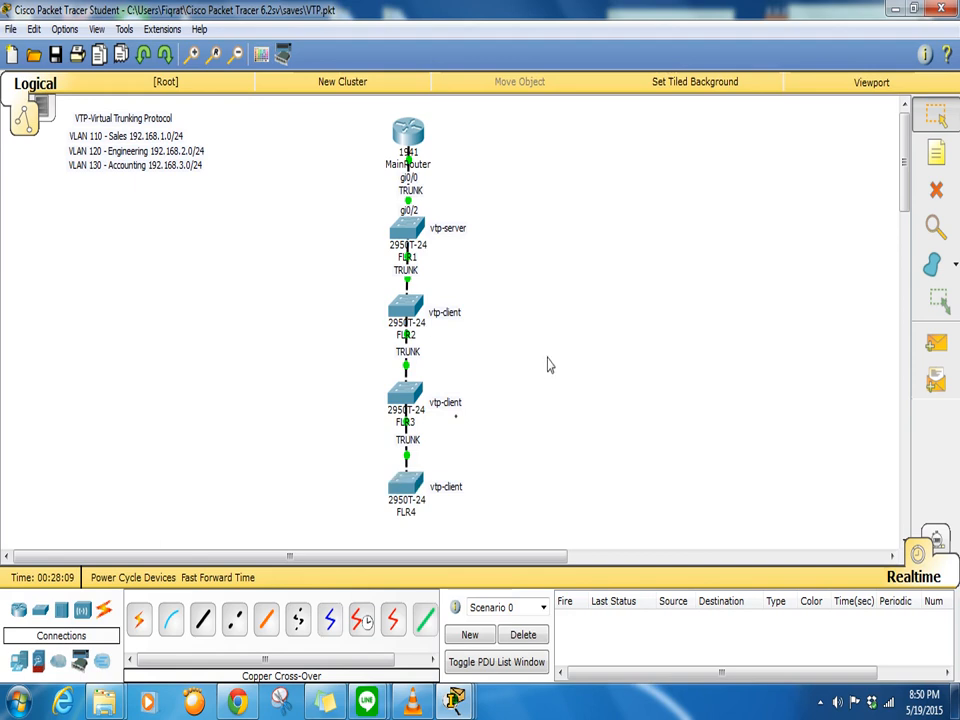
- On FLR1, create VLAN 140 and name it manager
left_click(408, 234)
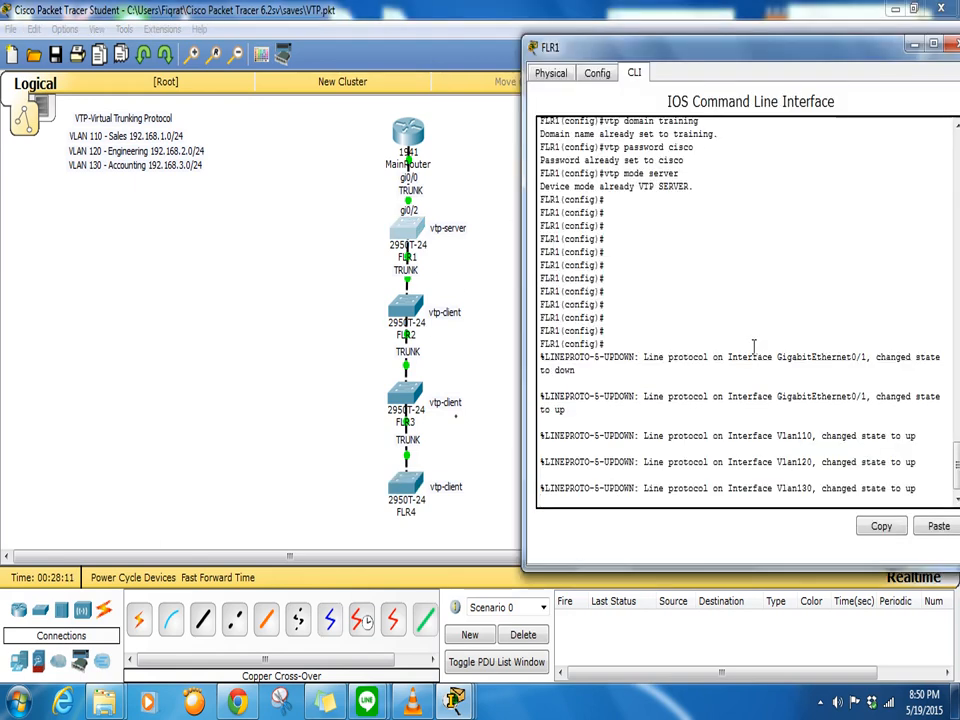
key("Return")
key("Return")
key("Return")
key("Return")
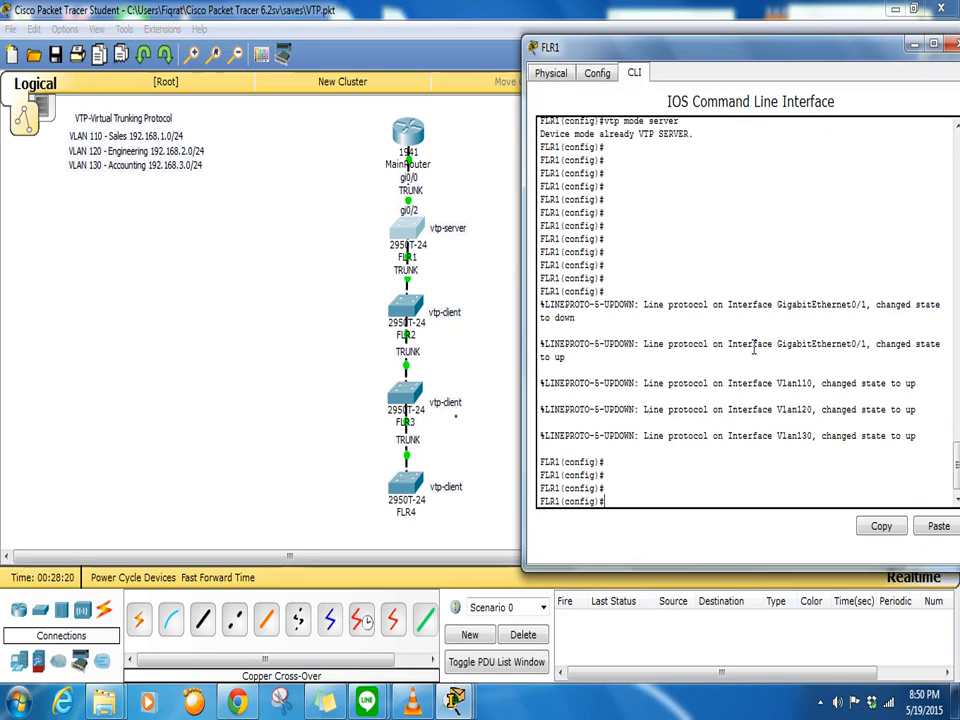
type("vlan 140")
key("Return")
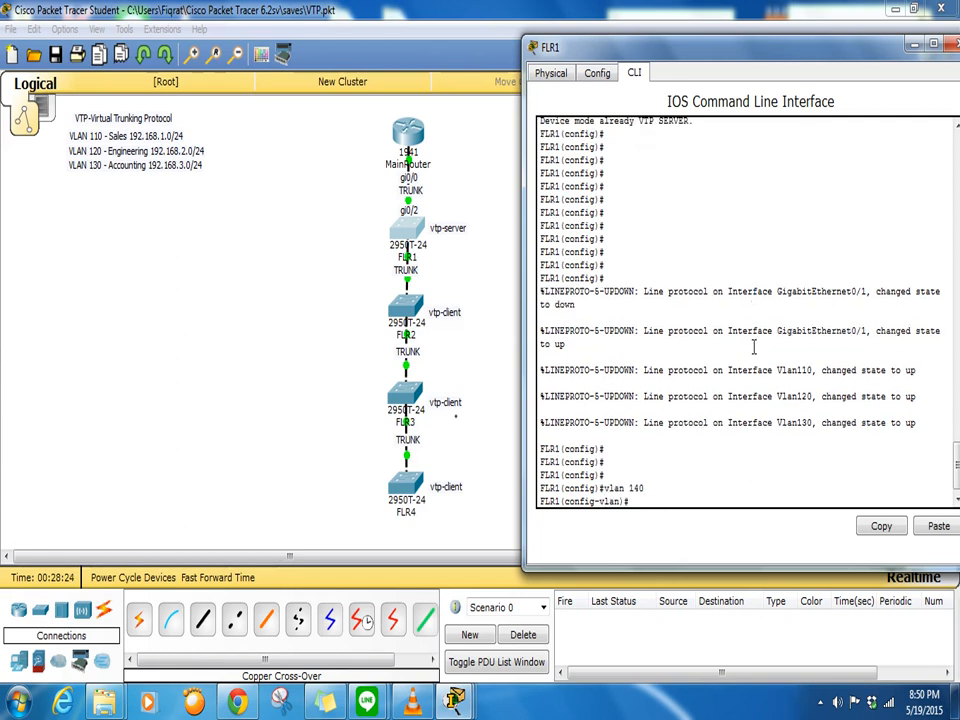
type("name")
type(" add")
type("tio")
key("BackSpace")
key("BackSpace")
key("BackSpace")
key("BackSpace")
key("BackSpace")
key("BackSpace")
key("BackSpace")
type("manager")
key("Return")
- Create VLAN 150 named yes and list FLR1's VLANs to confirm 140 and 150
type("vl")
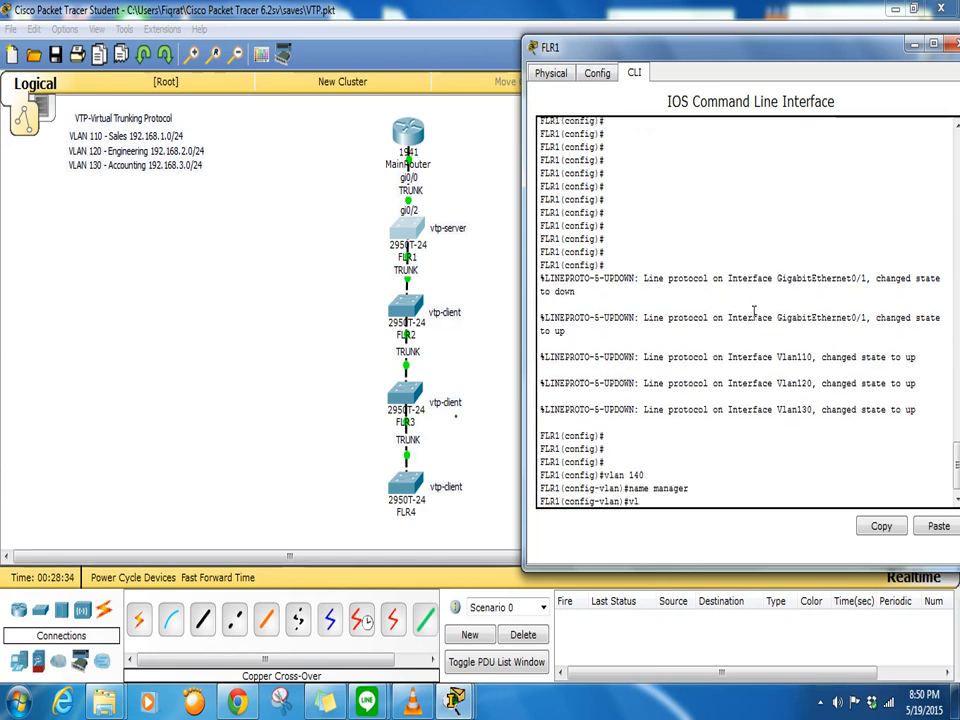
type("an 150")
key("Return")
type("name yes")
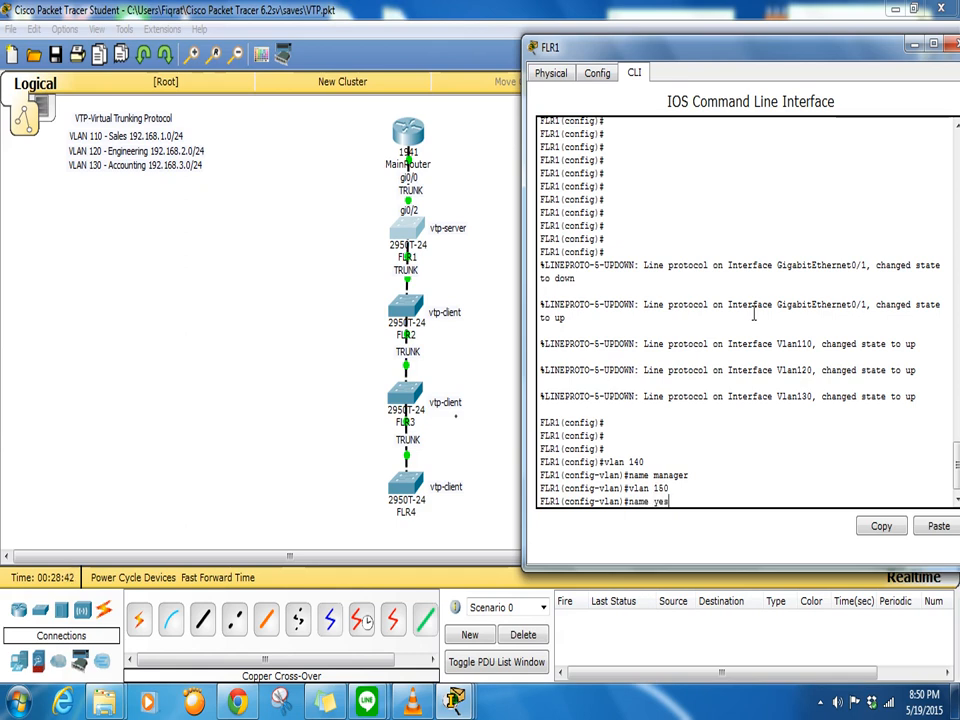
key("Return")
type("do show vlan")
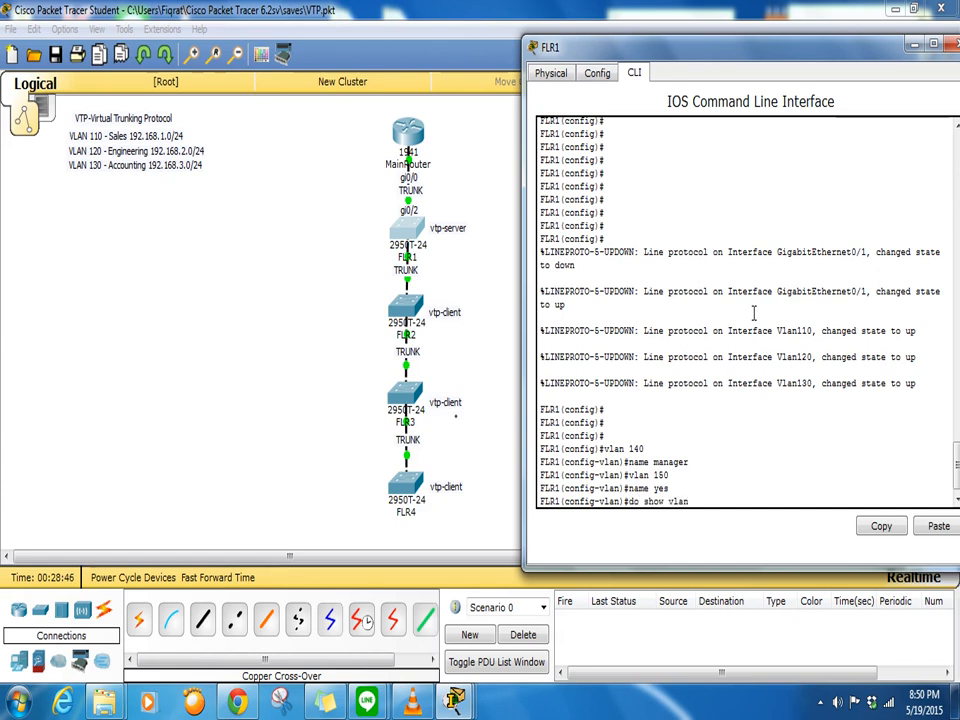
key("Return")
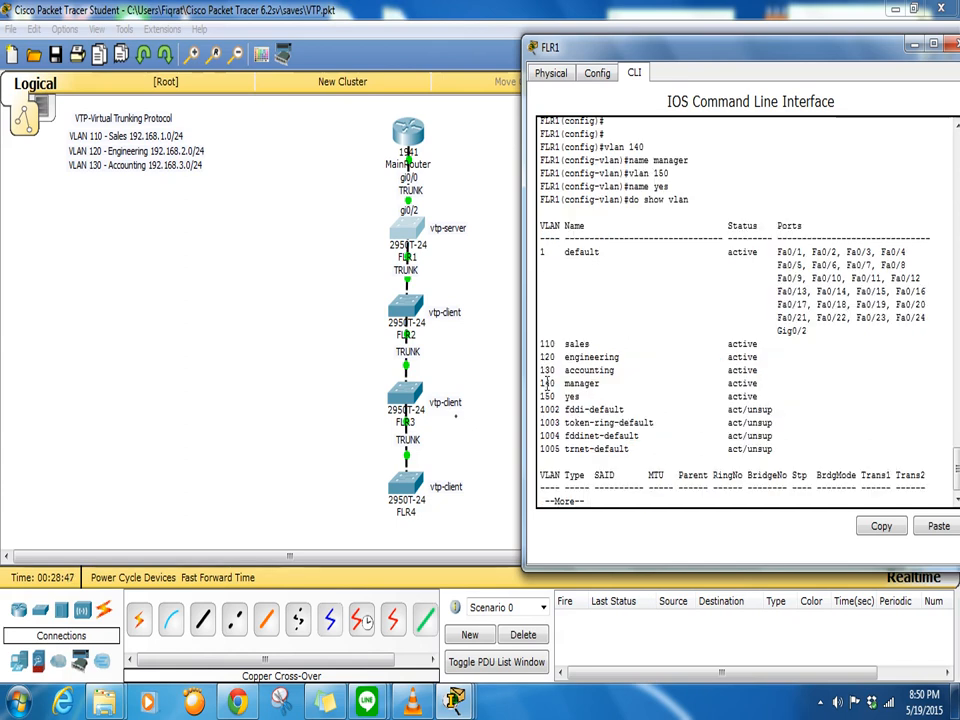
left_click_drag(541, 386, 780, 398)
left_click(474, 295)
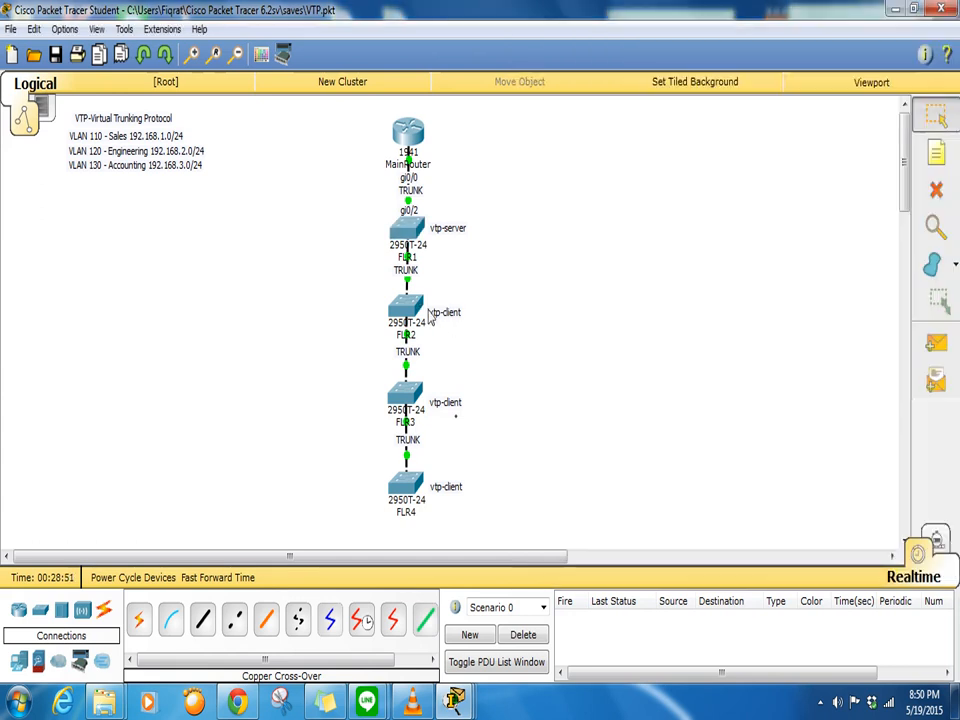
- Run do show vlan on FLR2 to see VLANs 140 manager and 150 yes
left_click(405, 308)
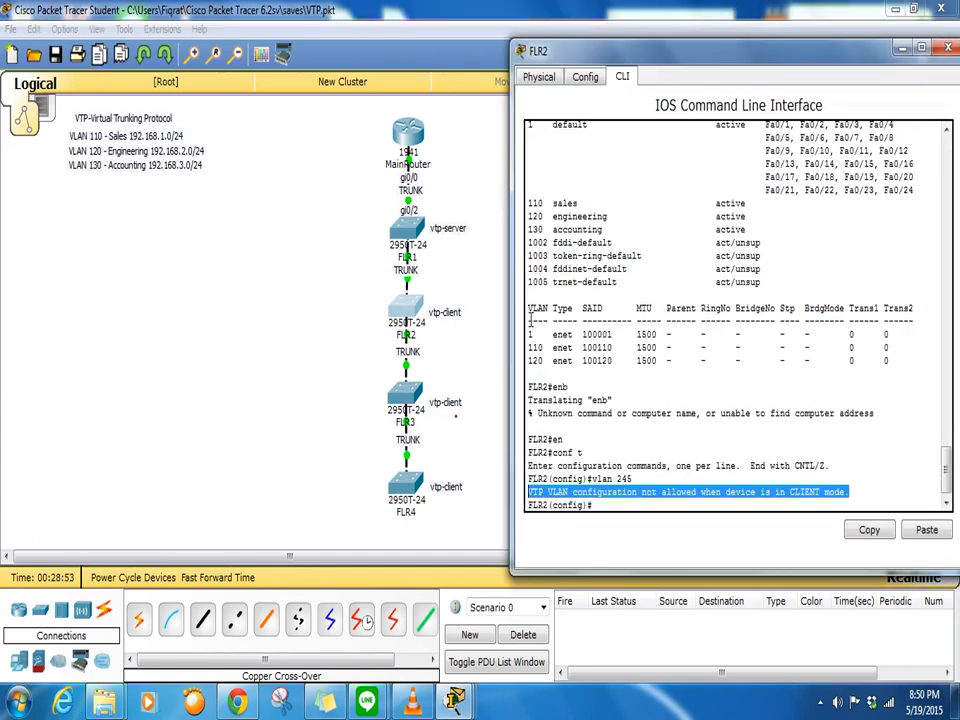
left_click(667, 505)
type("do show vlan")
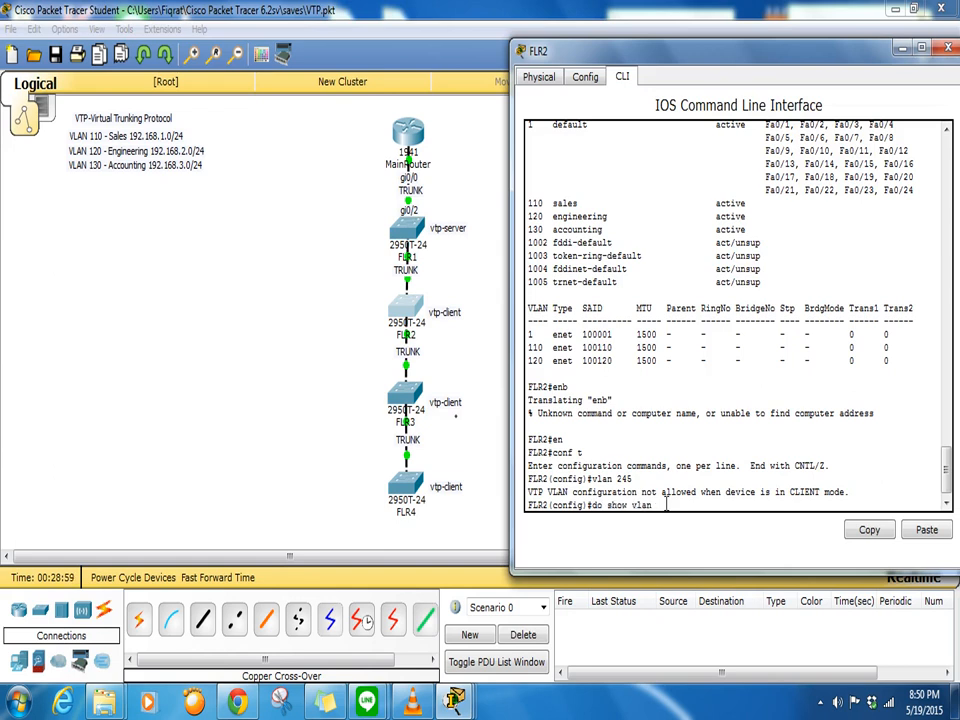
key("Return")
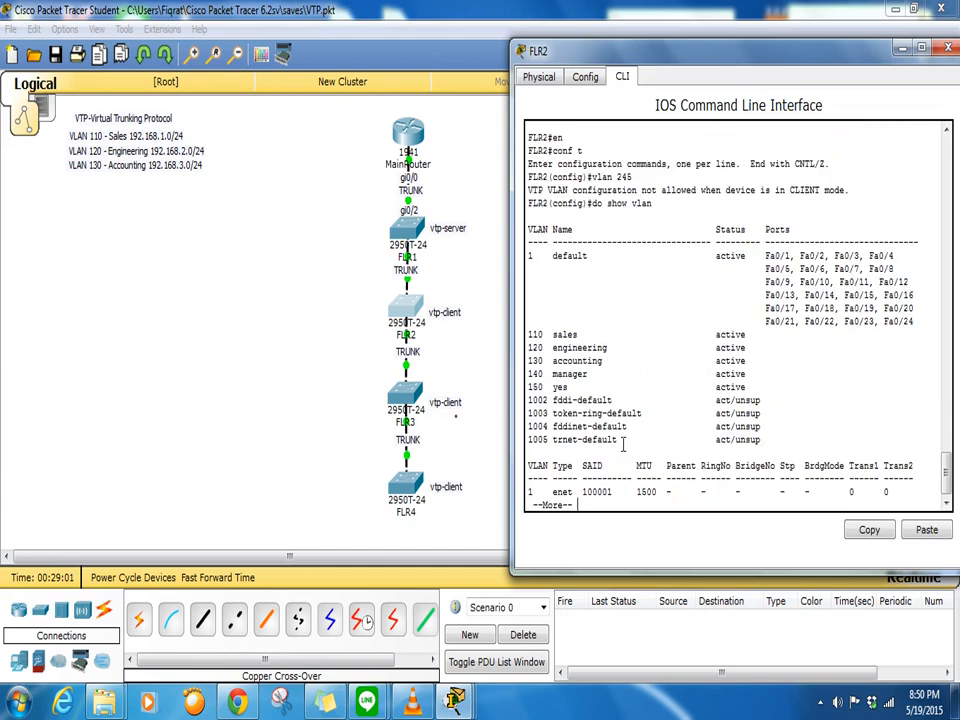
- Highlight VLAN 150 on FLR2, then list FLR3's VLANs showing 140 and 150
left_click_drag(528, 386, 607, 384)
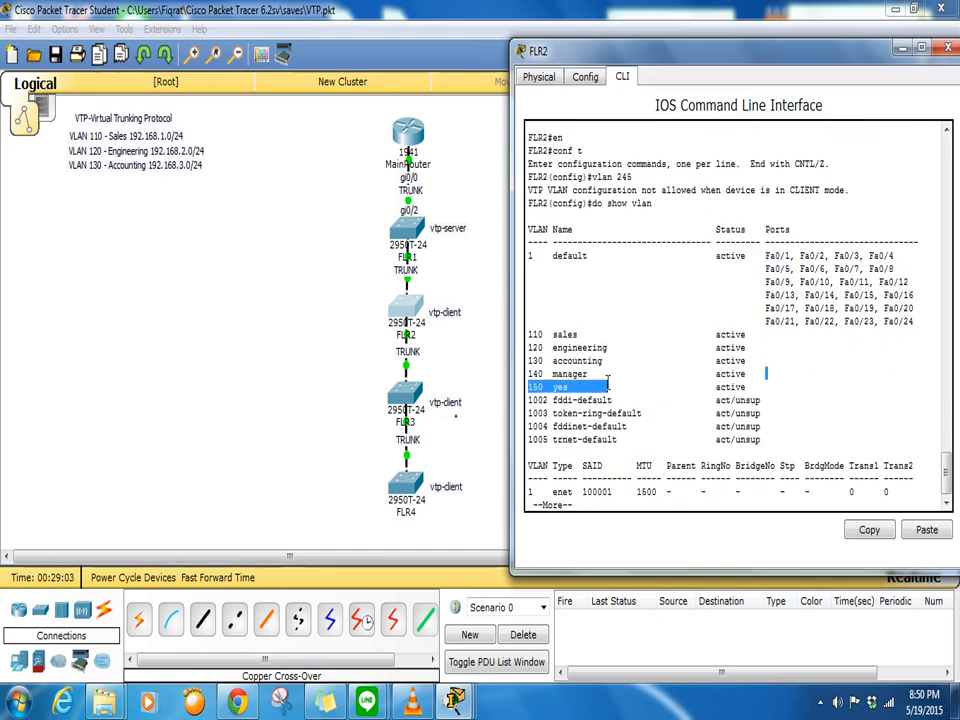
left_click(405, 395)
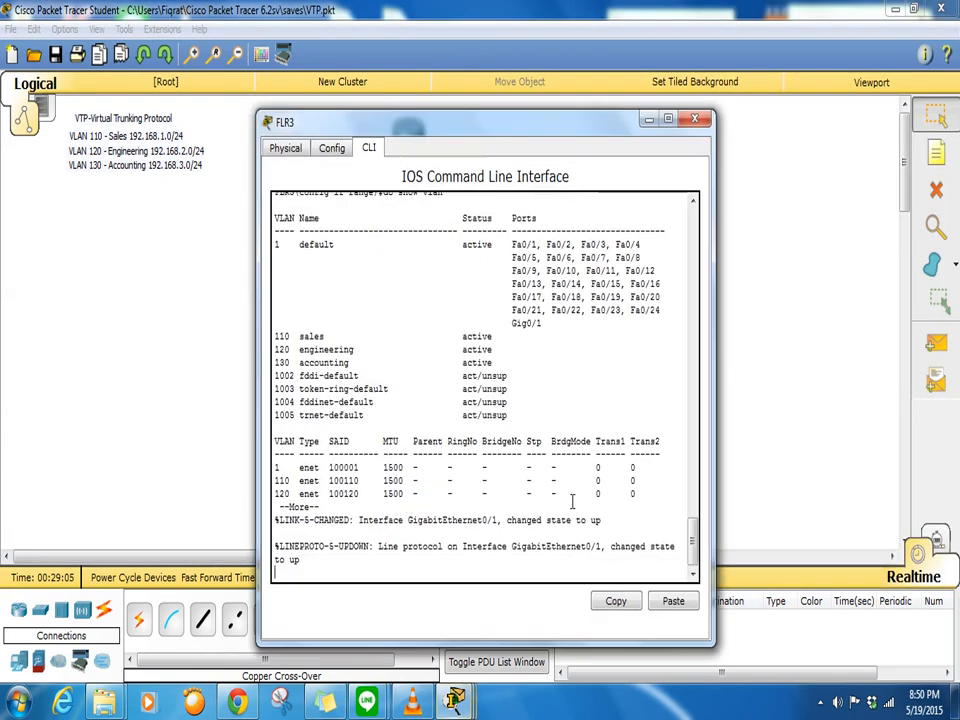
left_click_drag(483, 140, 748, 110)
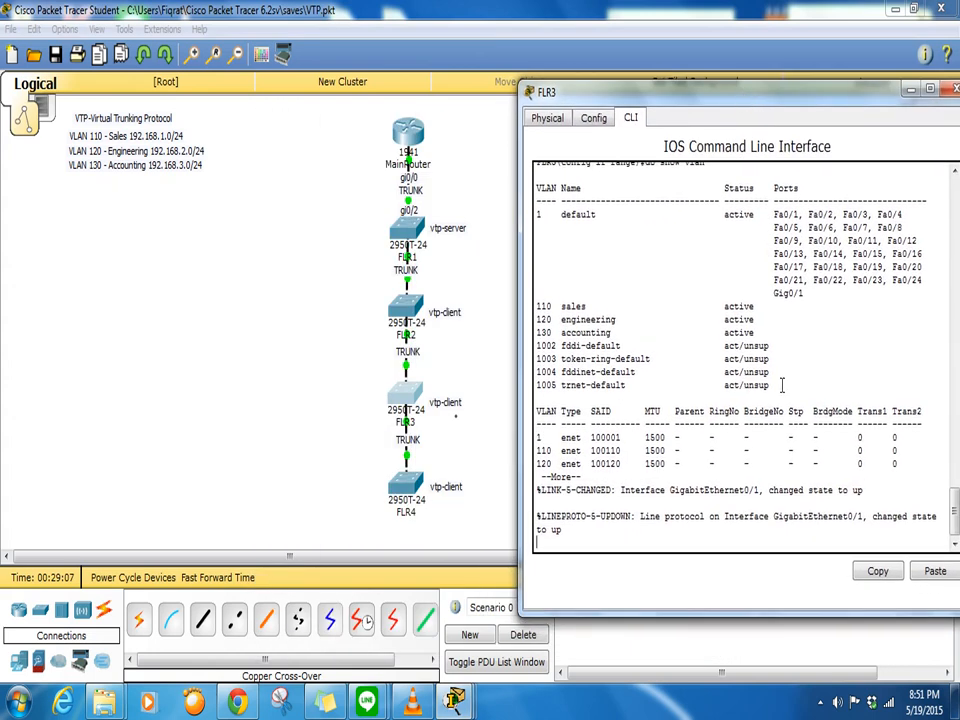
key("Return")
key("Return")
key("Return")
type("q")
type("do show vla")
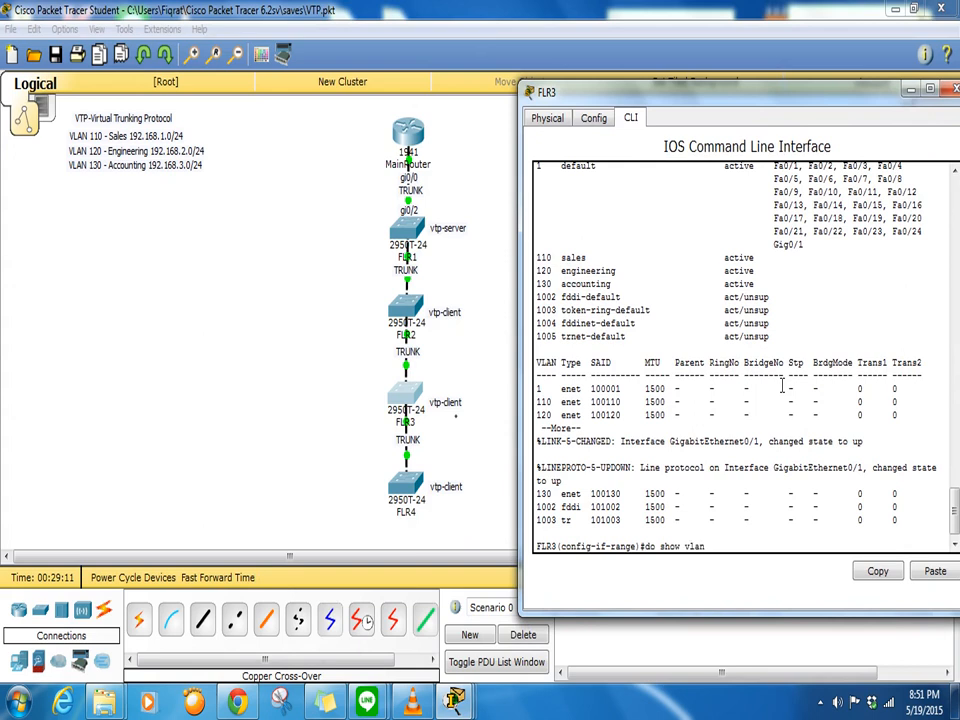
type("n")
key("Return")
left_click_drag(538, 401, 605, 414)
left_click(431, 450)
- Stop FLR4's pager and list its VLANs, confirming 140 manager and 150 yes
left_click(396, 489)
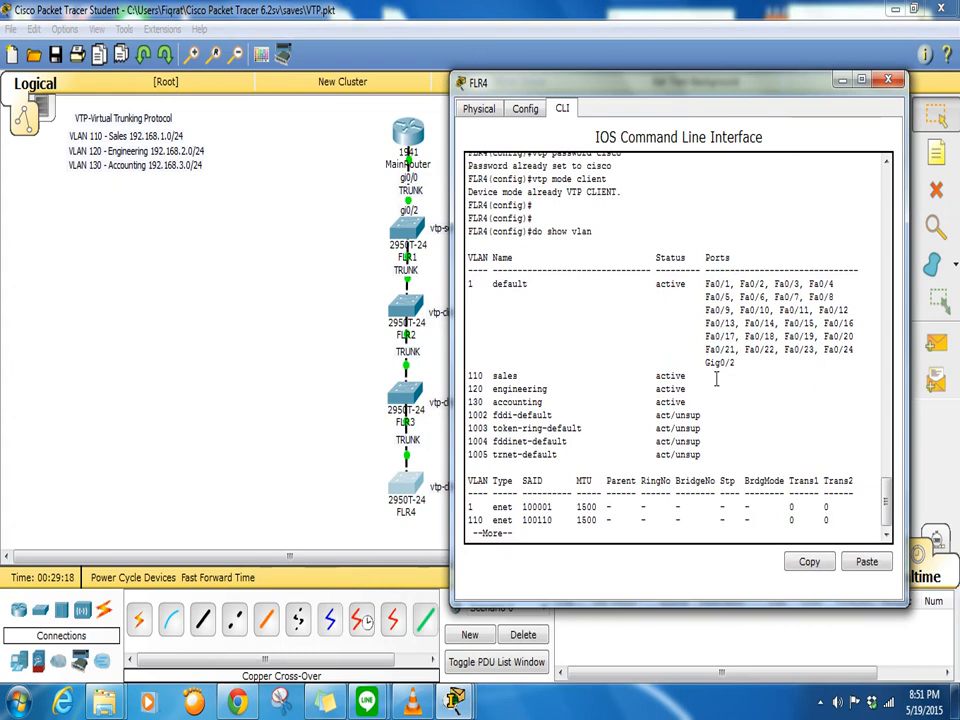
key("ctrl+c")
type("do show vlan")
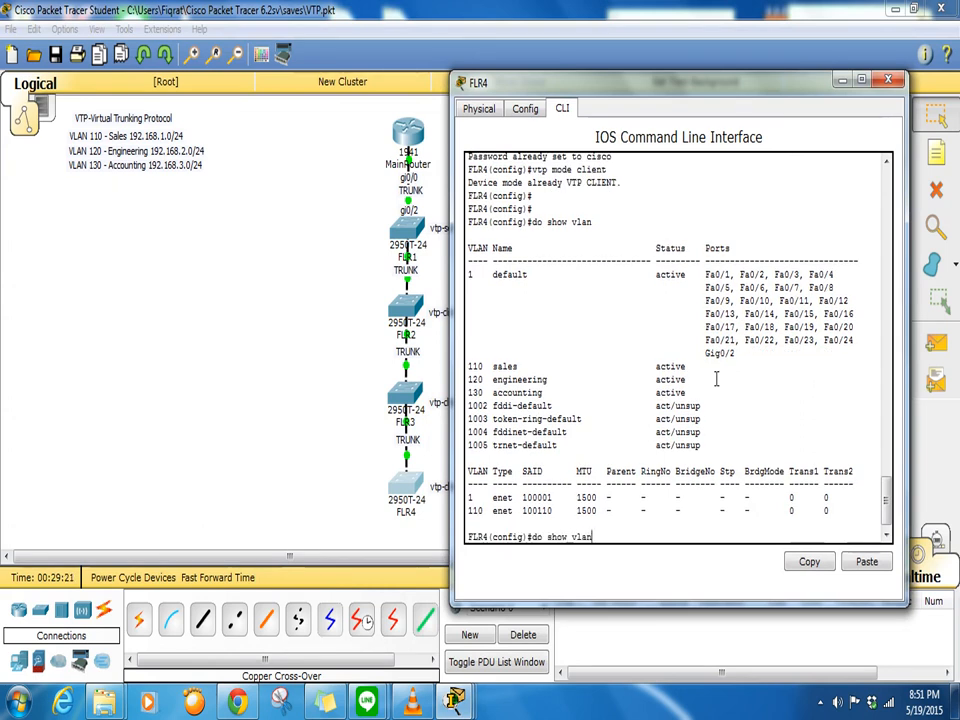
key("Return")
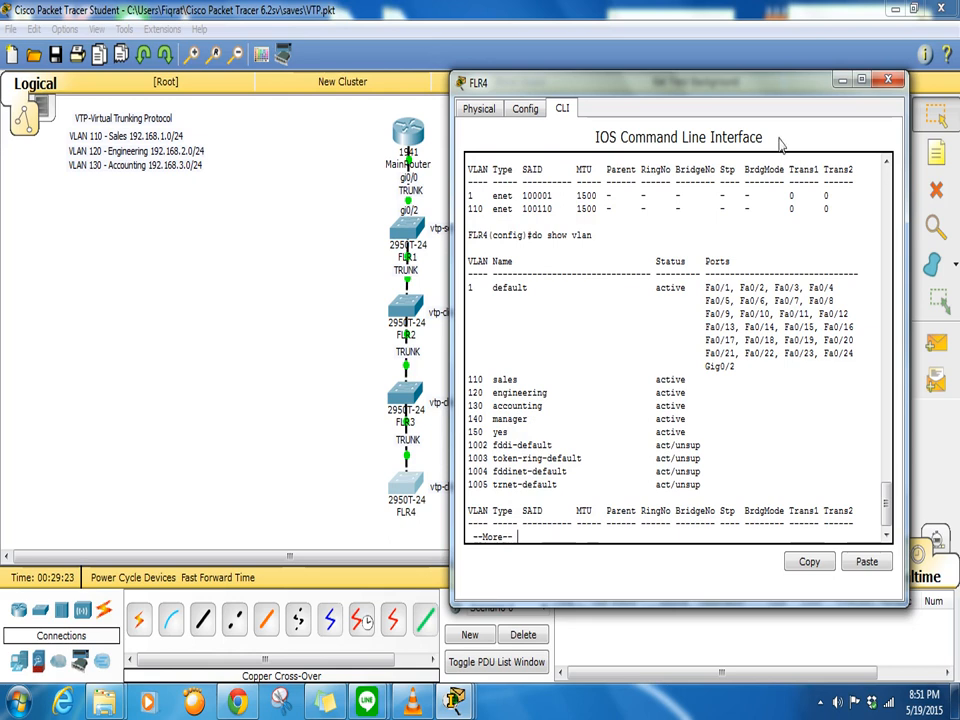
left_click(314, 210)
- On FLR1, exit VLAN configuration mode and delete VLAN 140
left_click(398, 227)
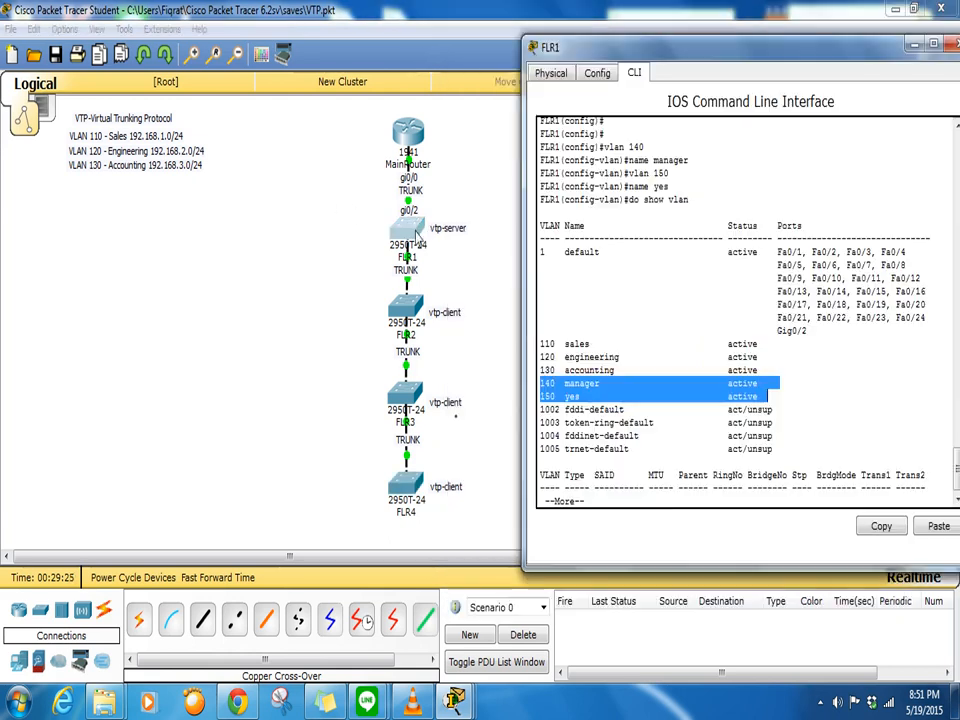
key("q")
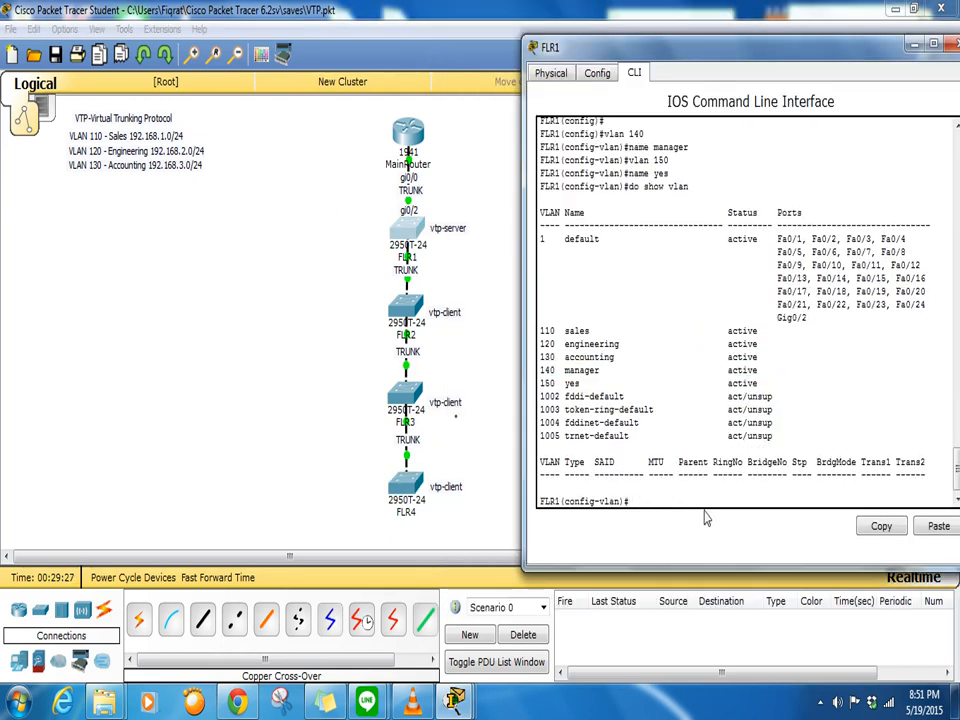
type("exit")
key("Return")
key("Return")
key("Return")
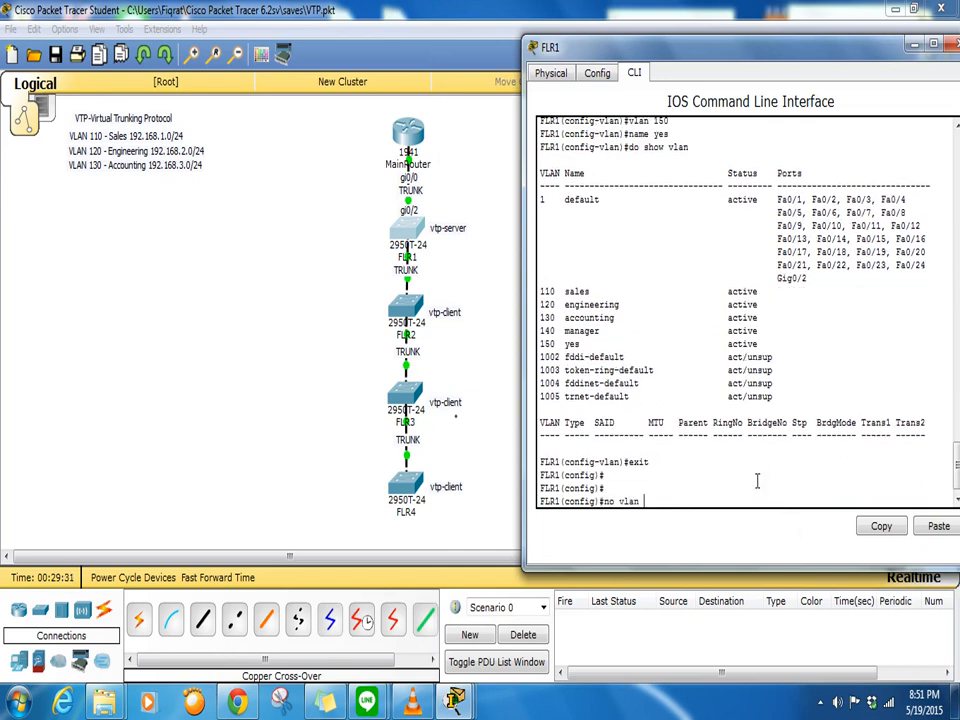
type("no vlan 140,150")
key("Return")
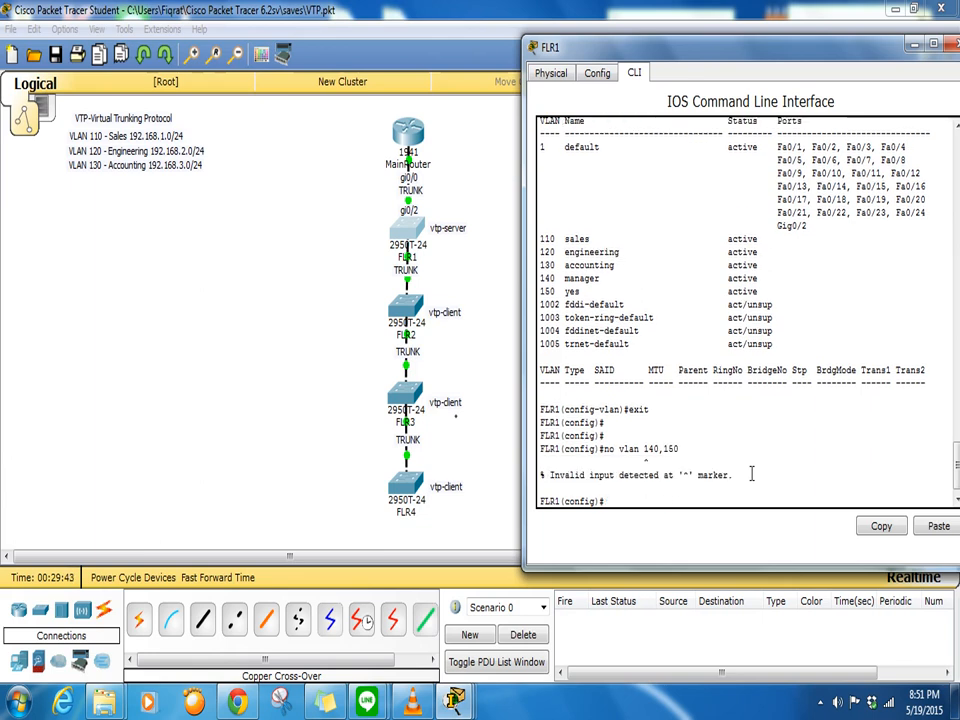
key("Up")
key("BackSpace")
key("BackSpace")
key("BackSpace")
key("BackSpace")
key("Return")
- Delete VLAN 150 and list FLR1's VLANs, leaving only 110, 120 and 130
key("Up")
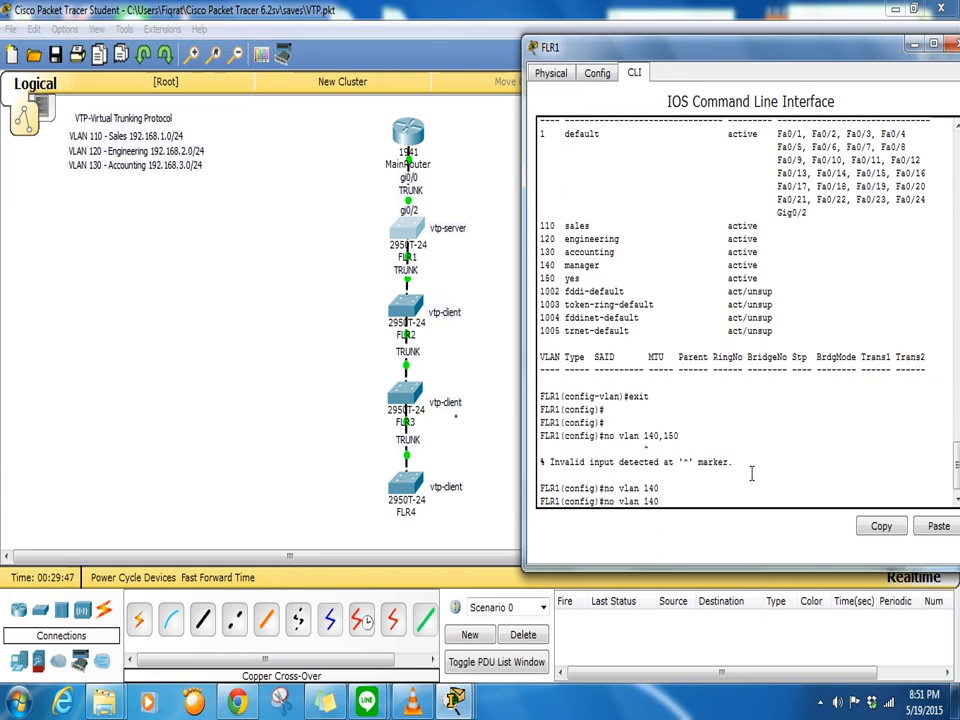
key("BackSpace")
key("BackSpace")
type("50")
key("Return")
key("Return")
key("Return")
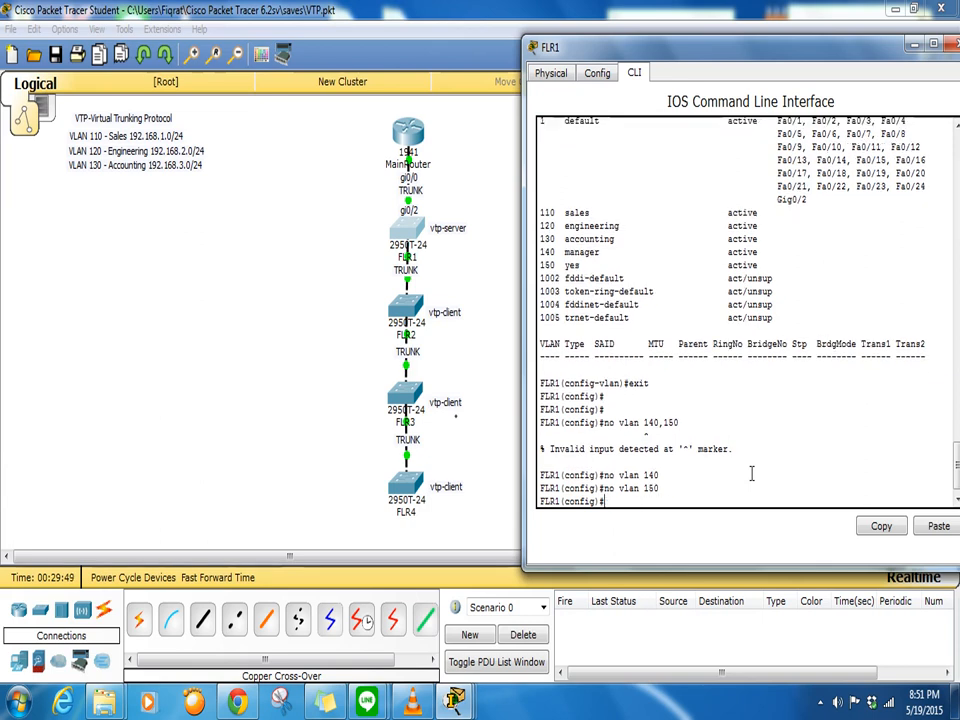
type("do show vlan")
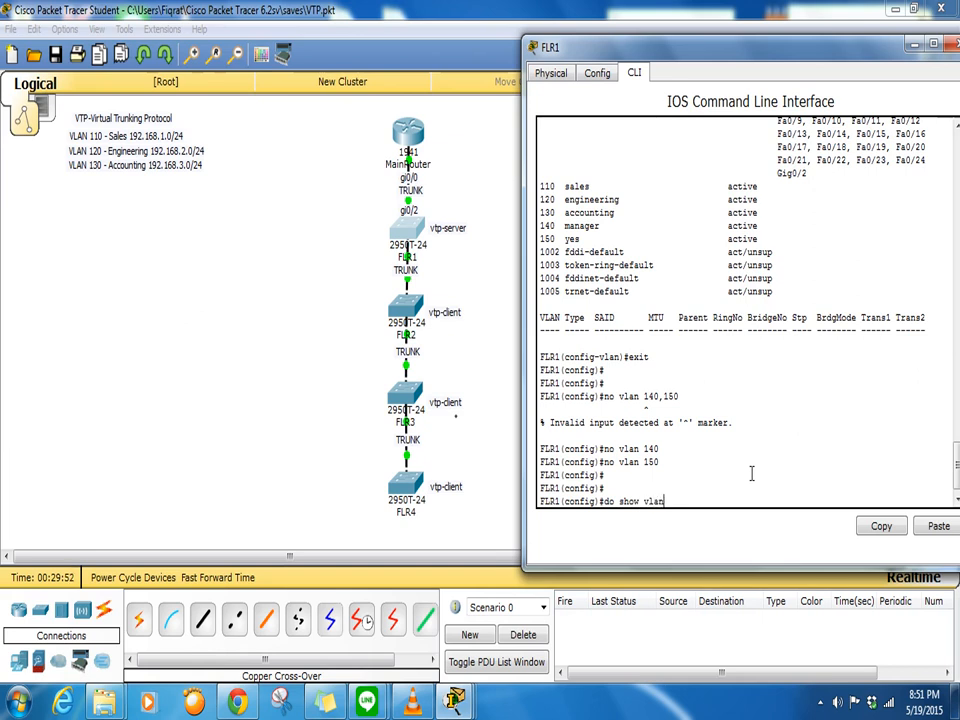
key("Return")
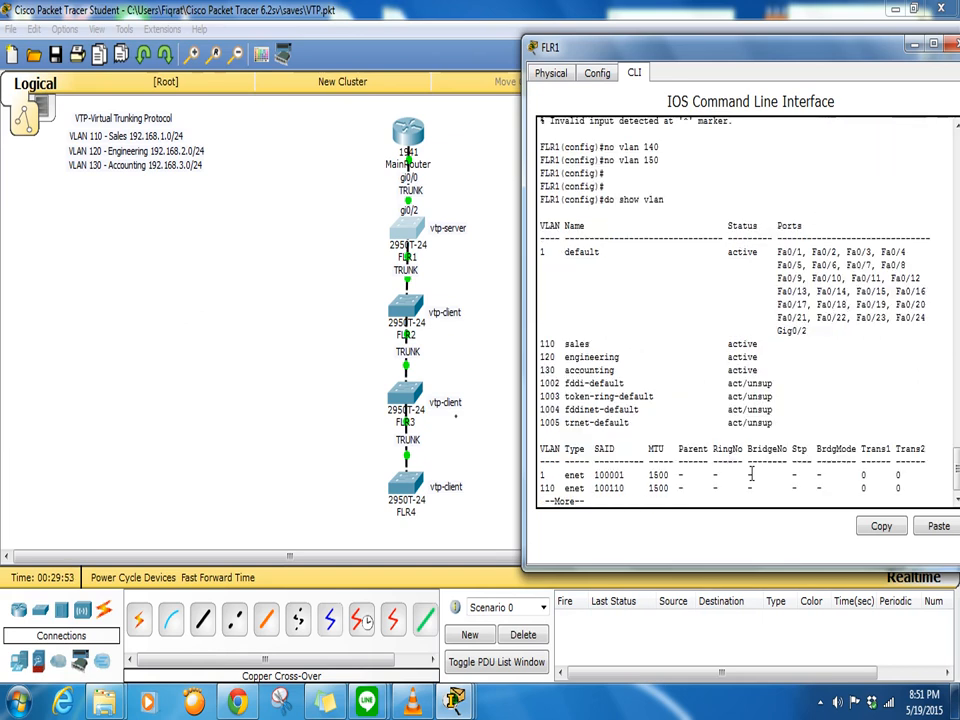
- Rerun do show vlan on FLR2, showing only VLANs 110, 120 and 130
left_click(408, 308)
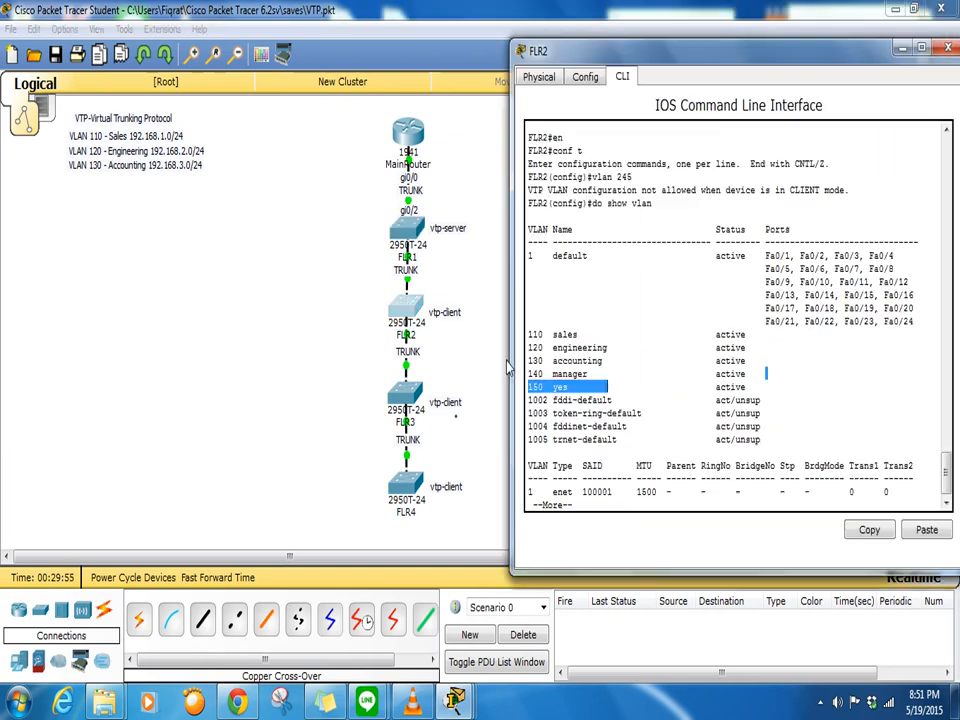
left_click_drag(647, 497, 647, 502)
key("ctrl+c")
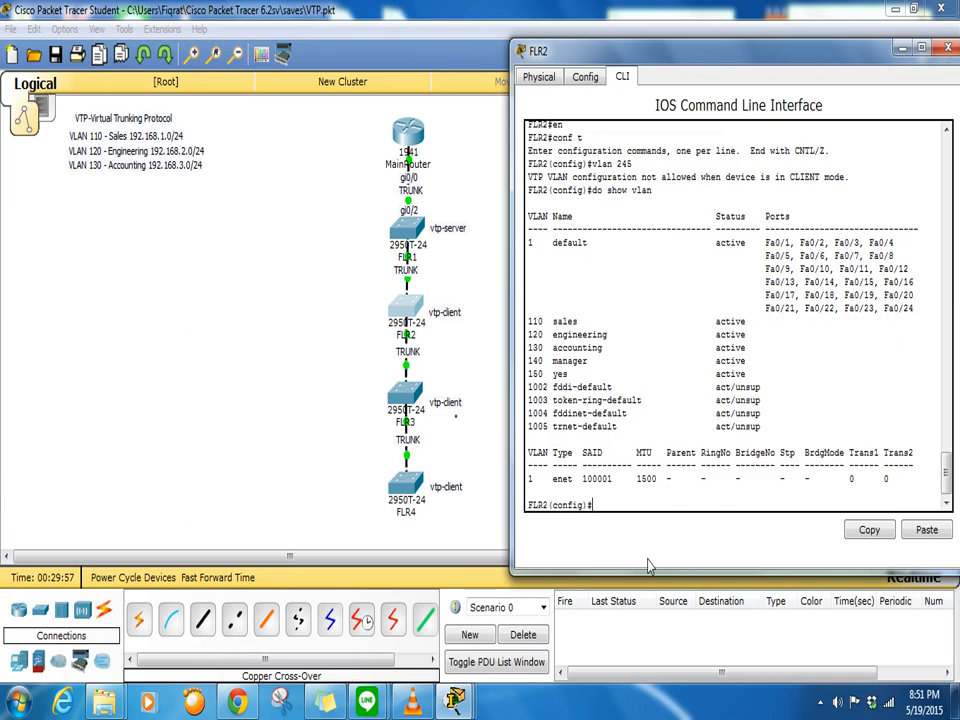
type("do show vlan")
key("Return")
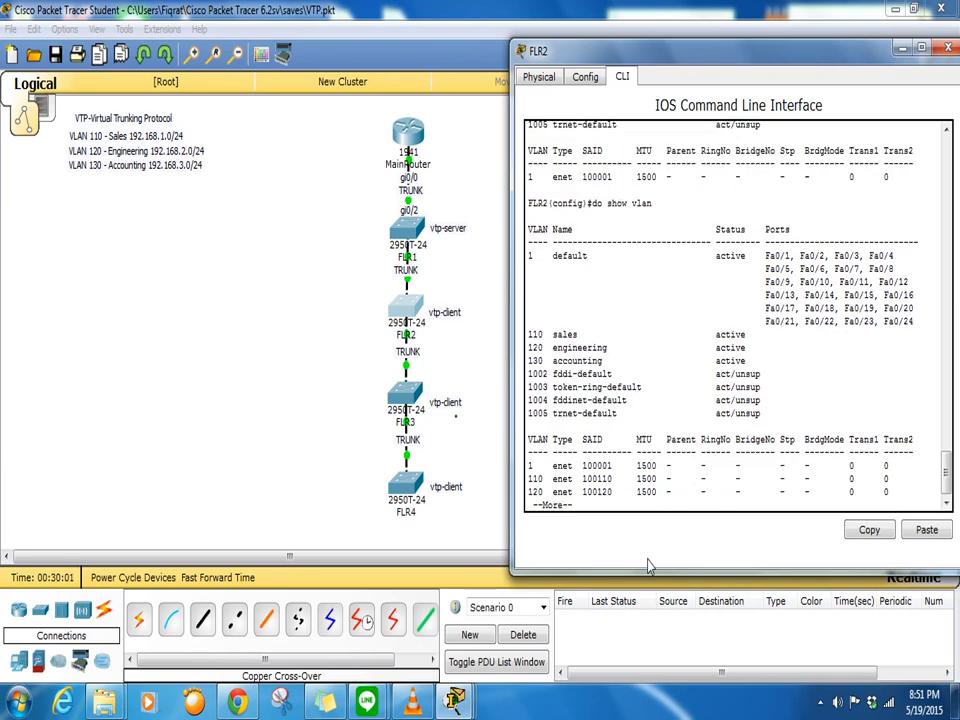
- Run do show vlan on FLR3 from configuration mode and page through the listing
left_click(410, 400)
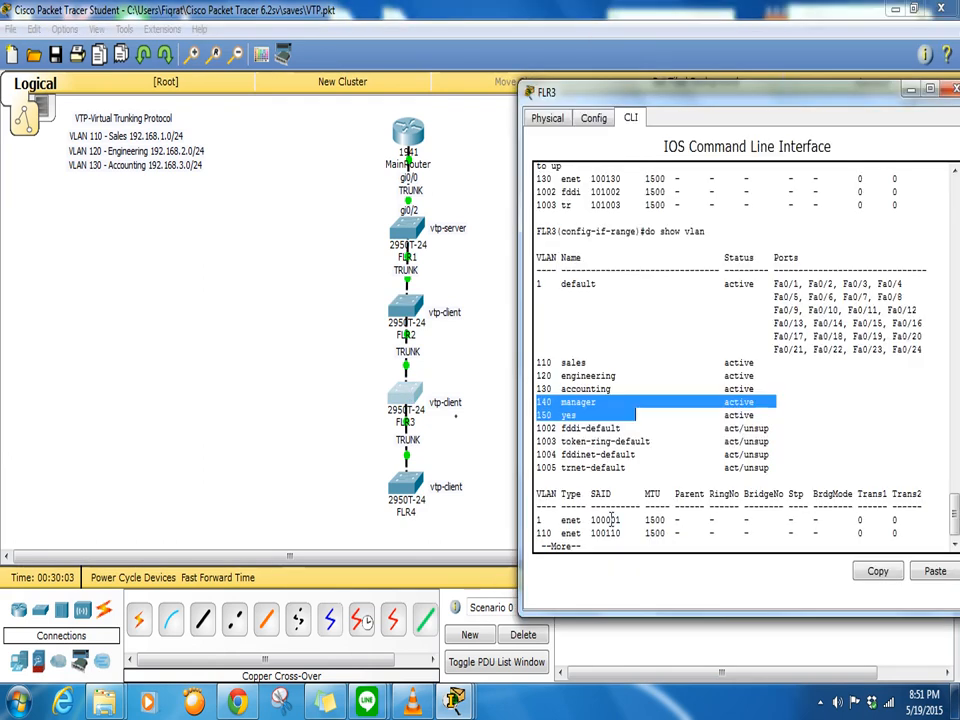
left_click(624, 543)
key("ctrl+c")
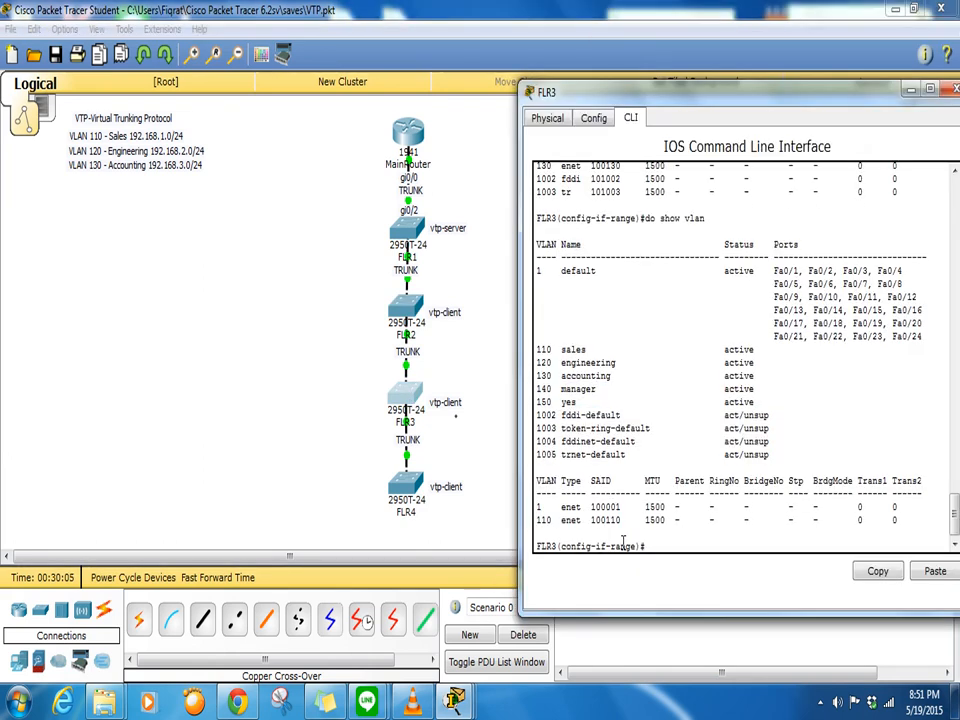
type("do shoiw vlan")
key("Return")
type("do show vlan")
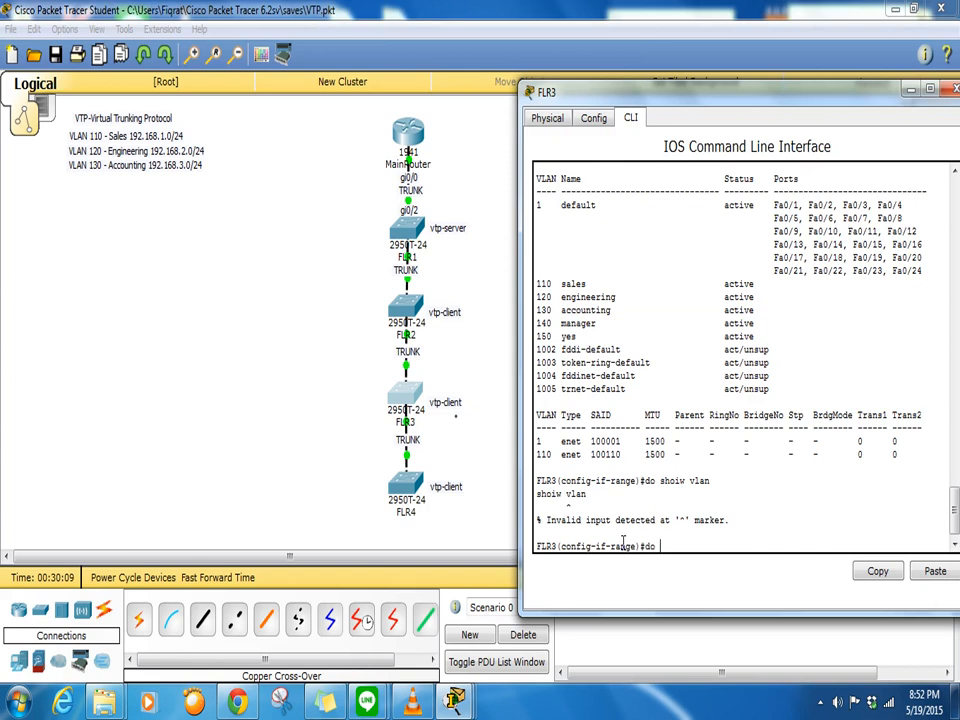
key("Return")
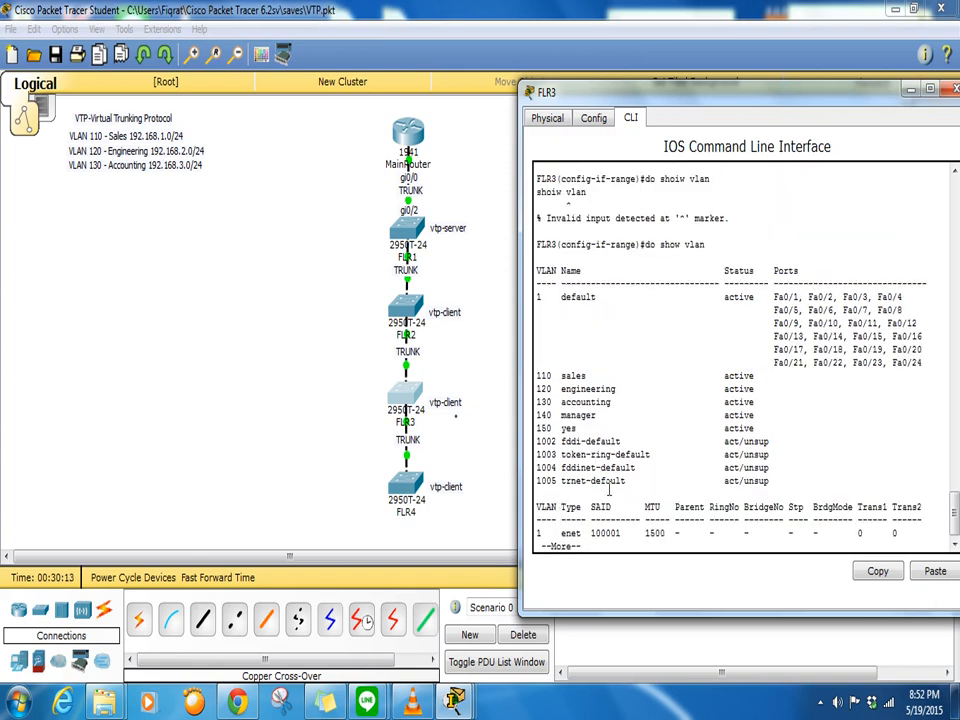
key("space")
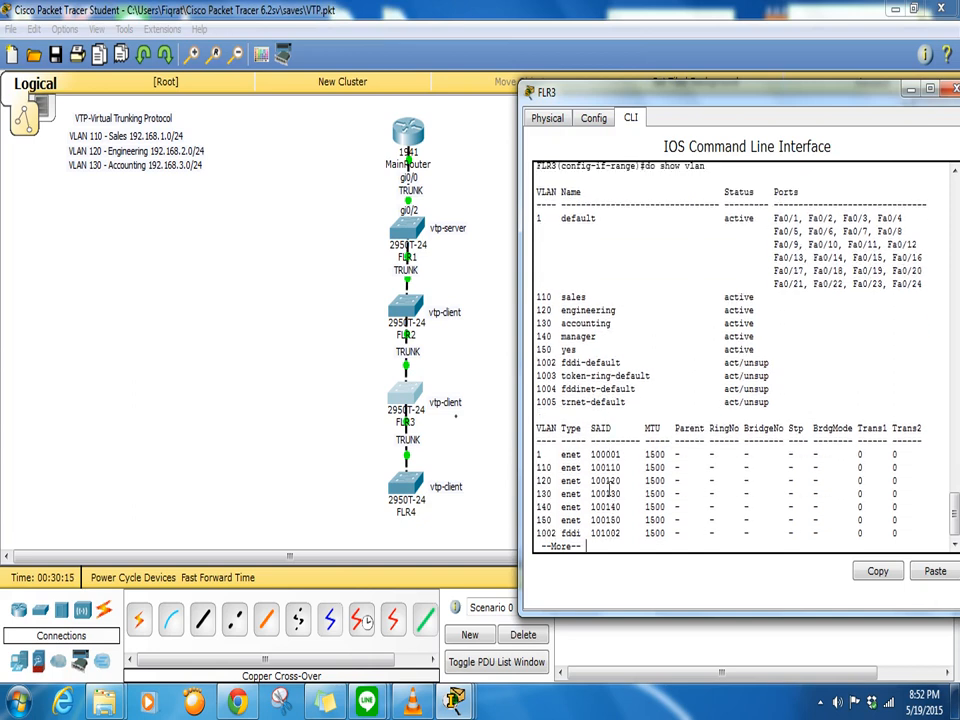
type("do show vlan")
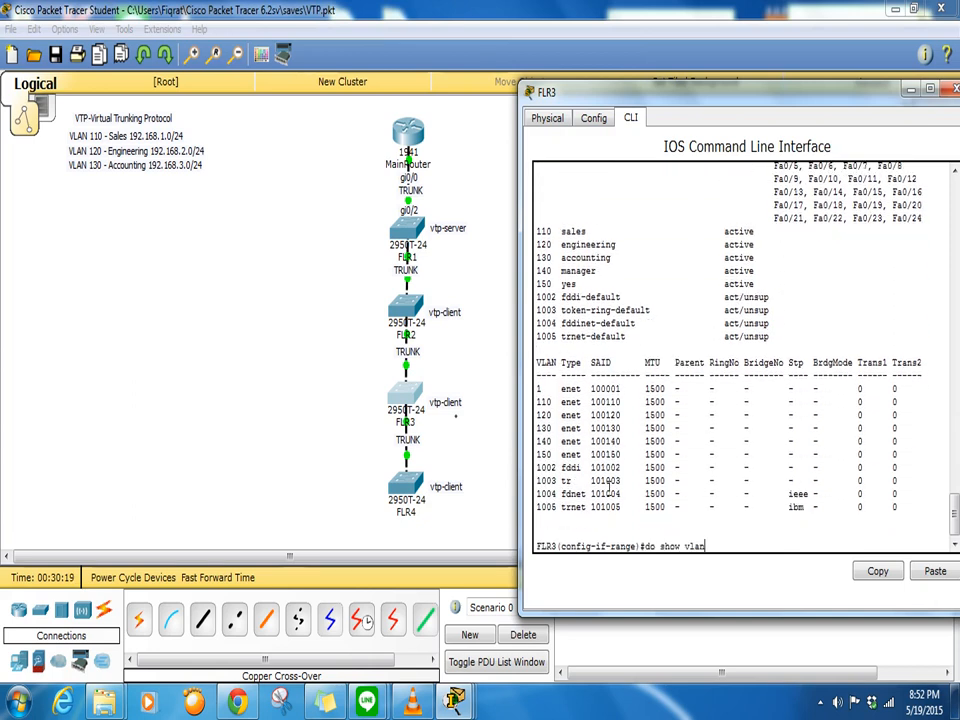
key("Return")
- Exit to privileged mode on FLR3 and run show vlan, confirming 140 and 150 are gone
type("exit")
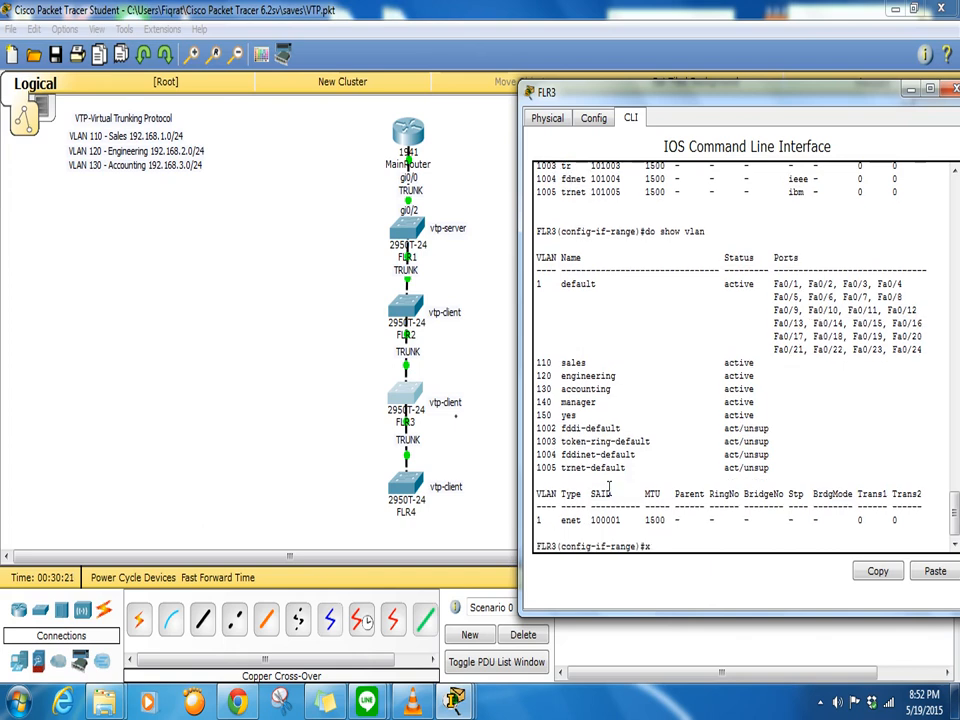
key("Return")
key("Return")
key("Return")
key("Return")
key("Return")
type("e)#e")
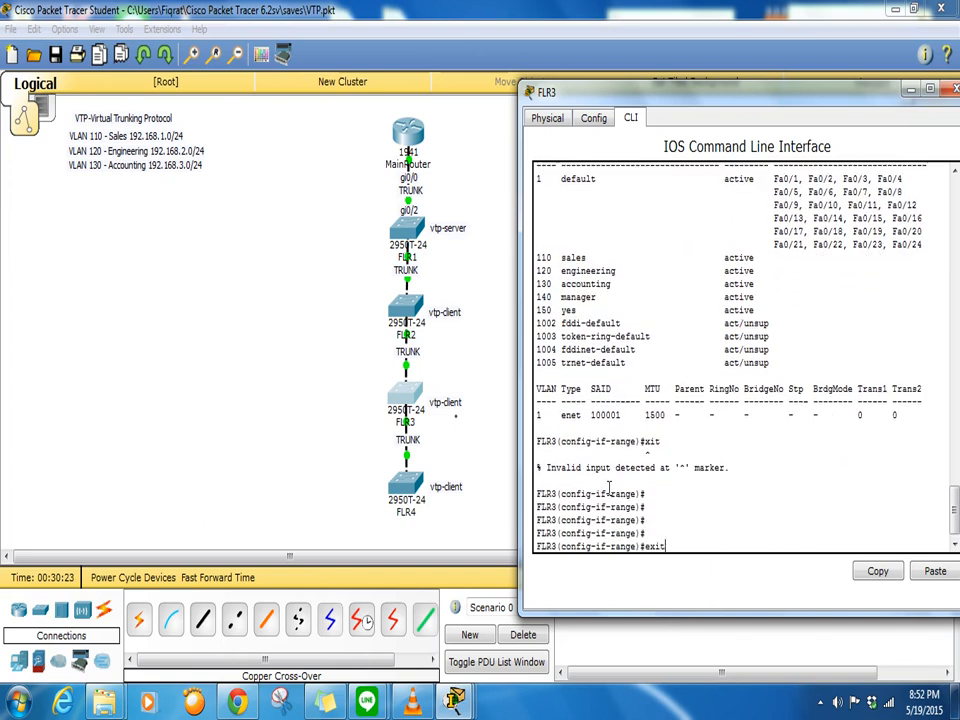
type("xit")
key("Return")
key("Return")
key("Return")
key("Return")
type("exit")
key("Return")
key("Return")
key("Return")
key("Return")
key("Return")
key("Return")
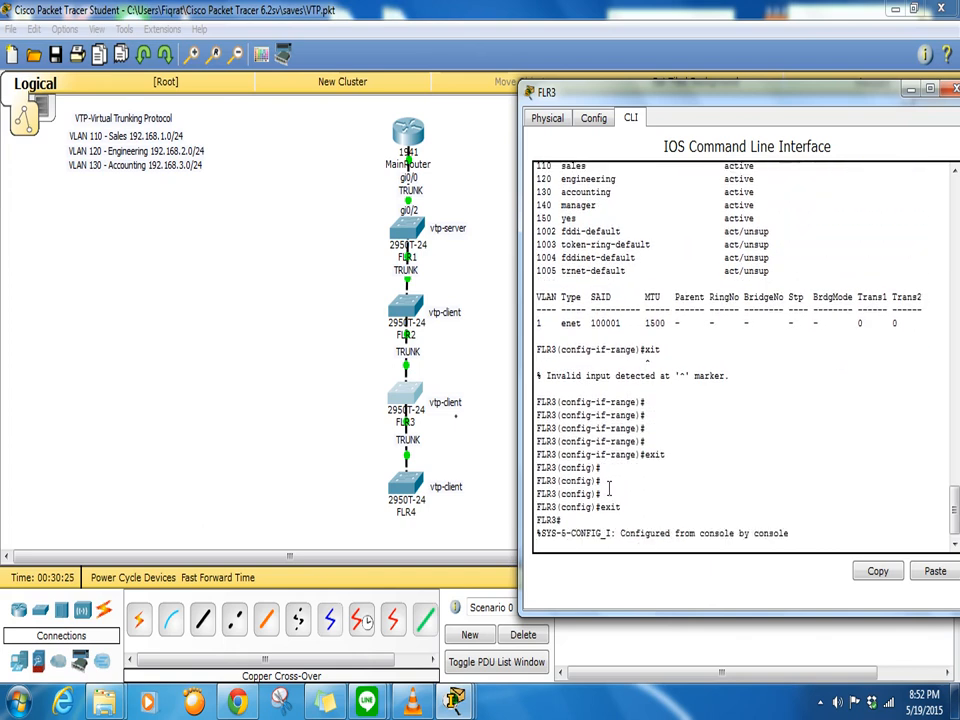
type("show vlan")
key("Return")
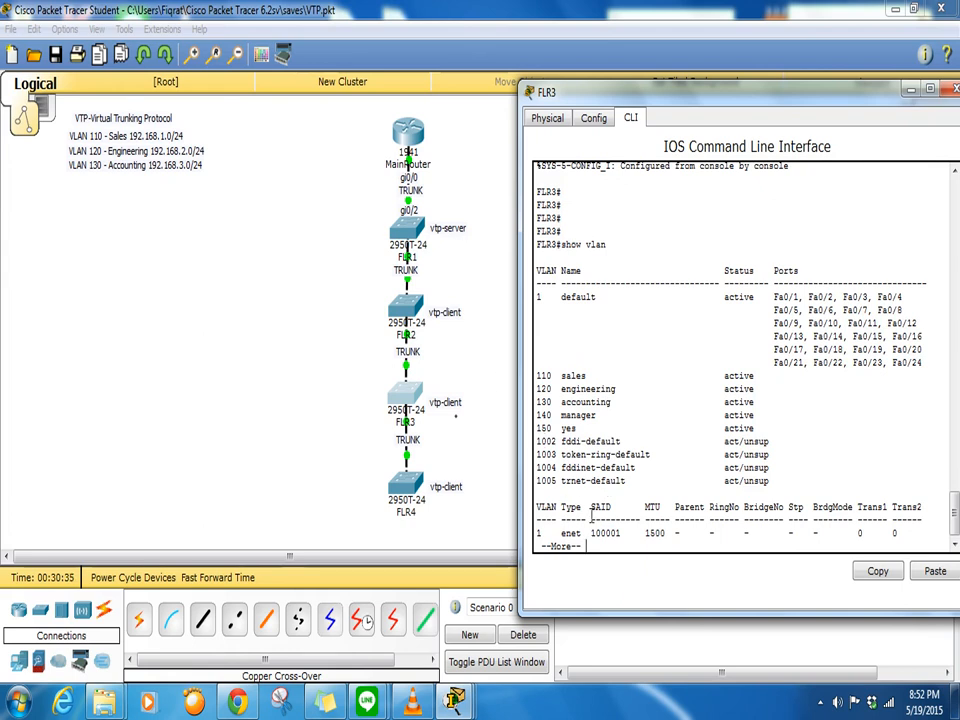
key("q")
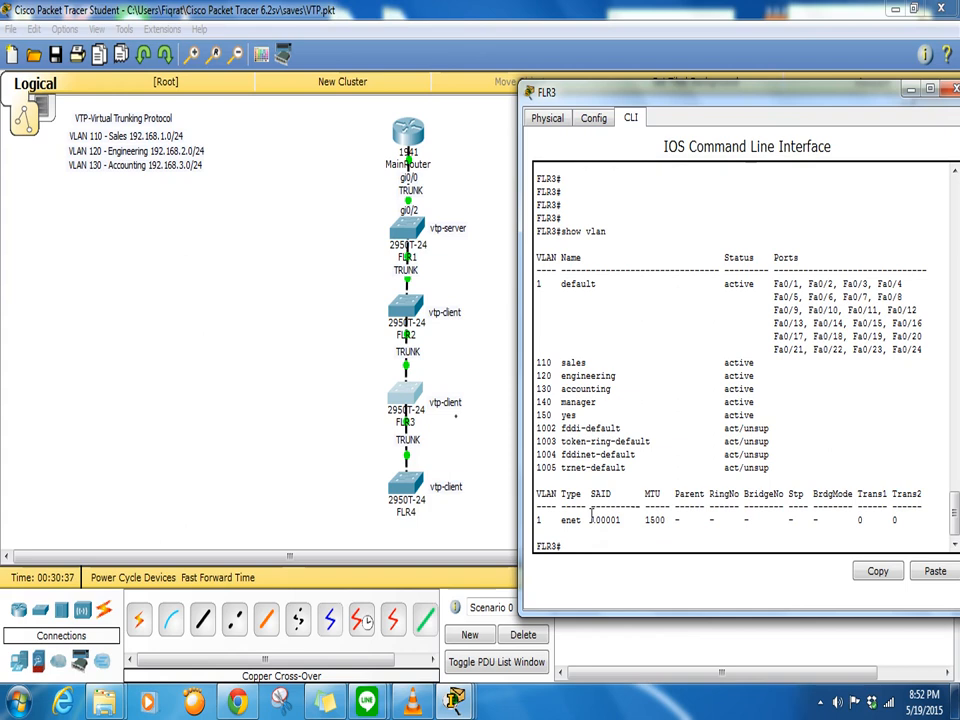
type("show vlan")
key("Return")
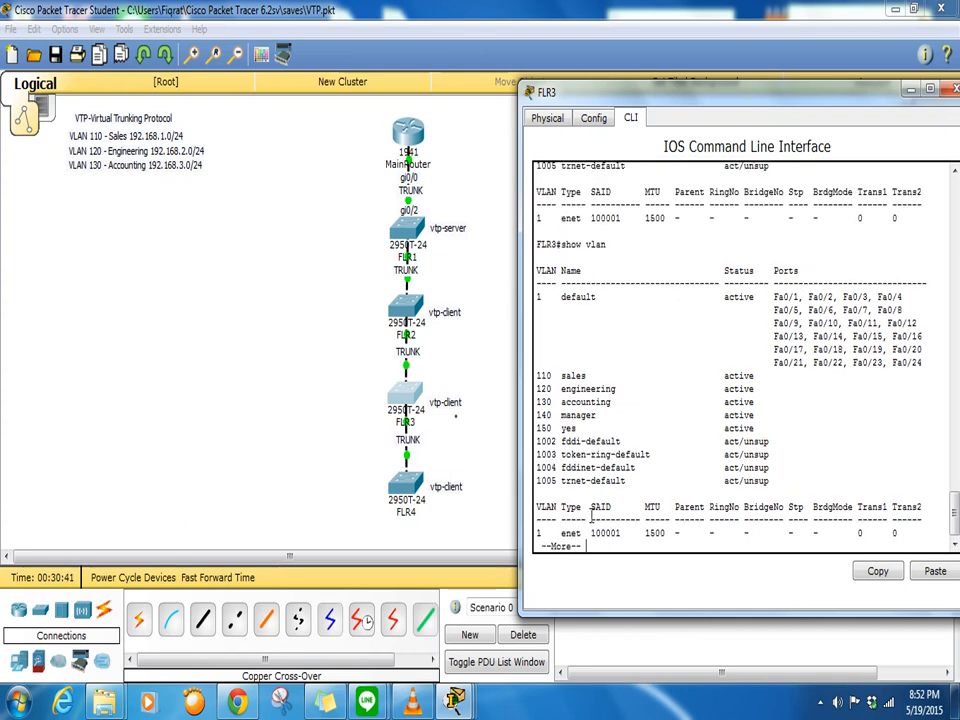
key("Return")
key("Return")
key("Return")
key("Return")
key("Return")
key("Return")
key("Return")
key("Return")
key("Return")
key("Return")
key("Return")
key("Return")
key("Return")
key("Return")
key("Return")
key("Return")
key("Return")
key("Return")
key("Return")
key("Return")
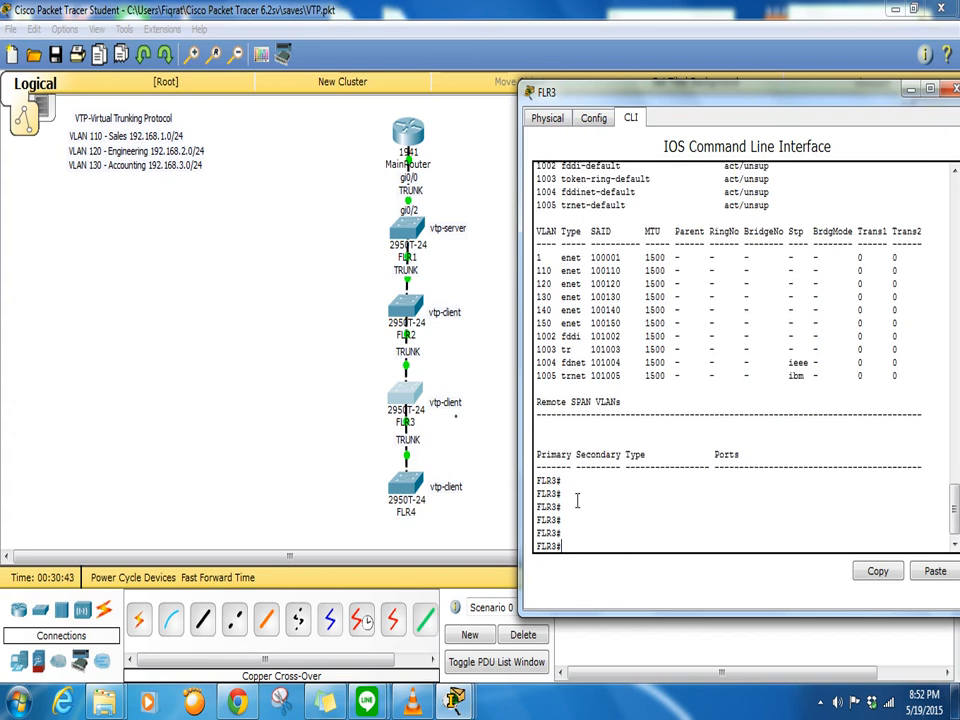
- List FLR4's VLANs to confirm 140 and 150 are removed, then return to FLR2
left_click(433, 499)
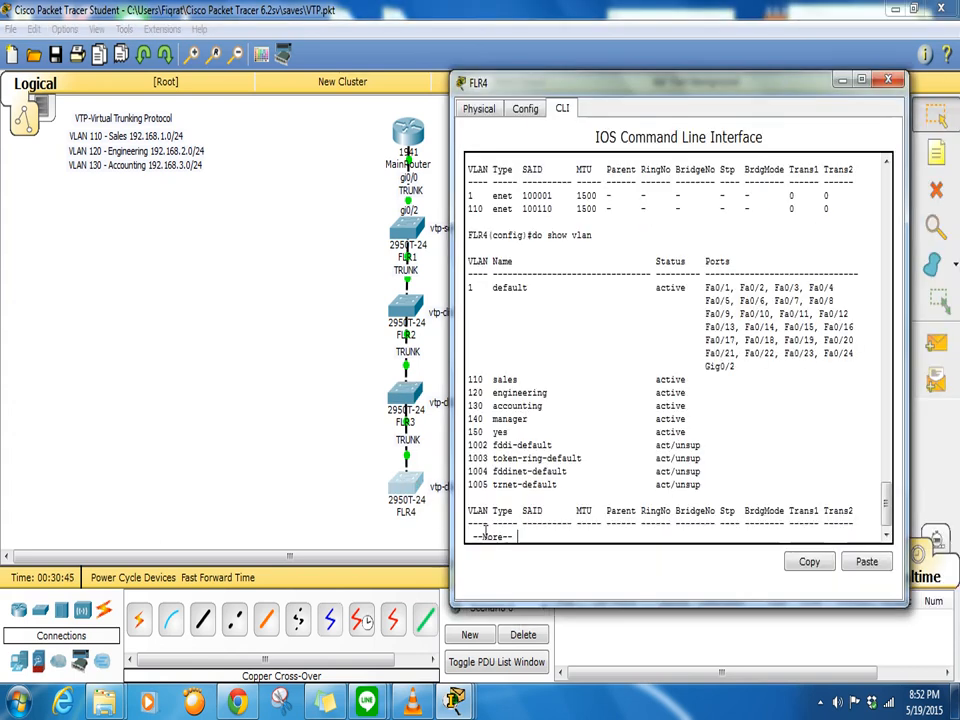
key("Return")
key("Return")
key("Return")
key("Return")
key("Return")
key("Return")
key("Return")
key("Return")
key("Return")
key("Return")
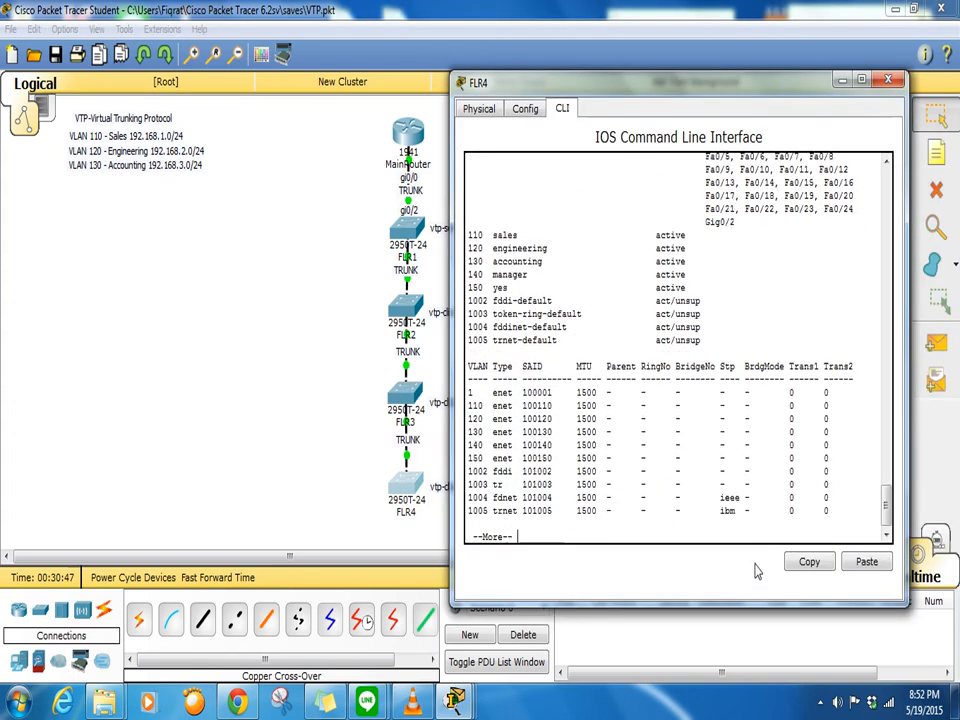
key("Return")
key("Return")
key("Return")
key("Return")
key("Return")
key("Return")
key("Return")
key("Return")
key("Return")
key("Return")
key("Return")
key("Return")
type("do show vlan")
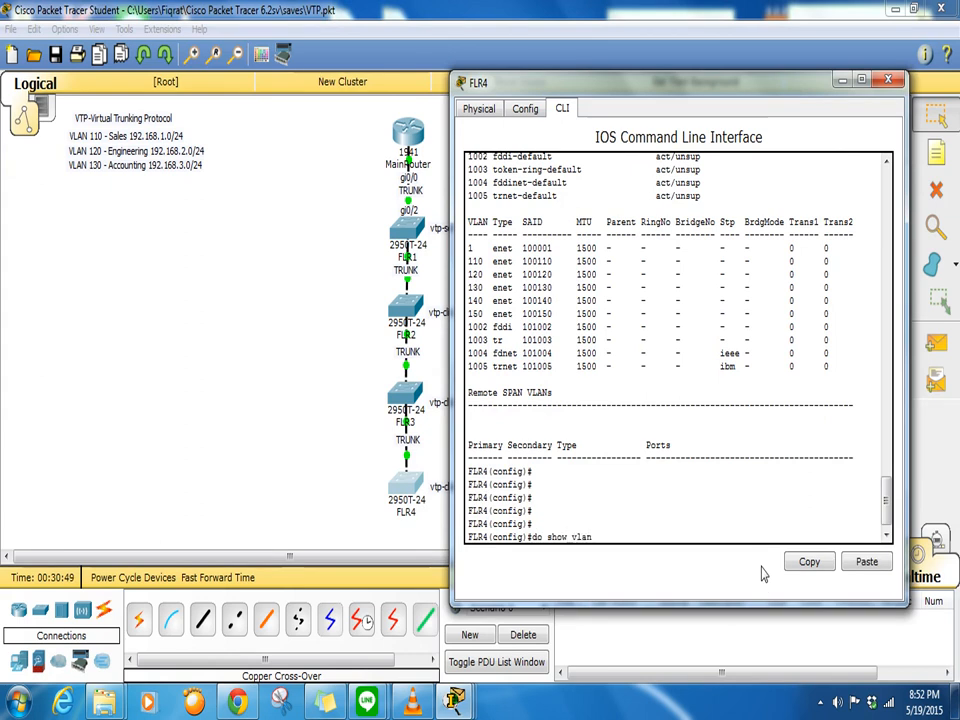
key("Return")
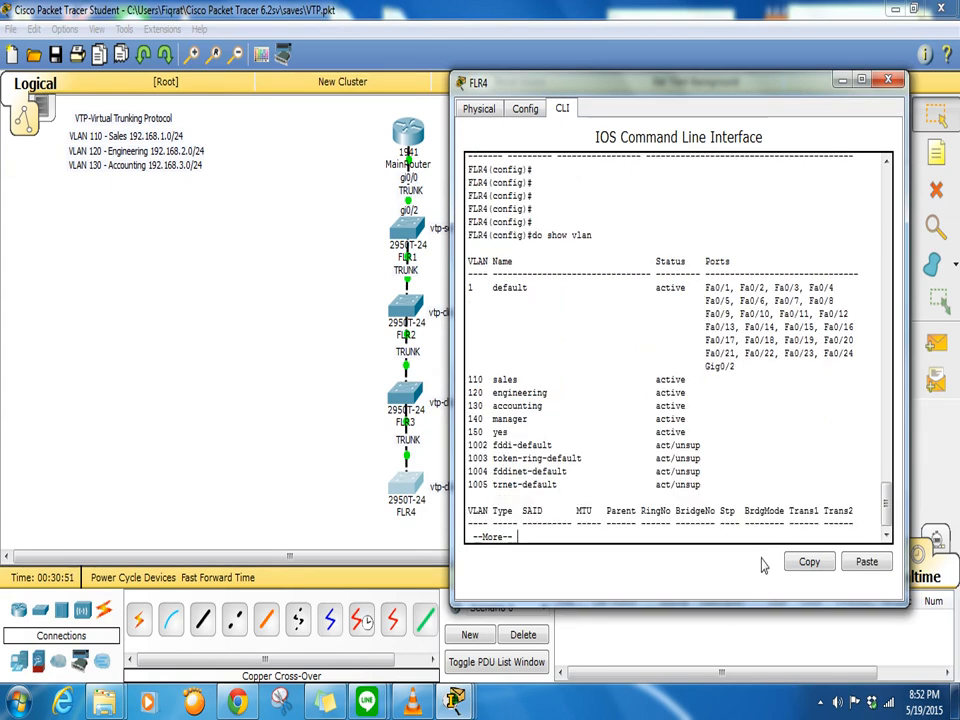
left_click(341, 381)
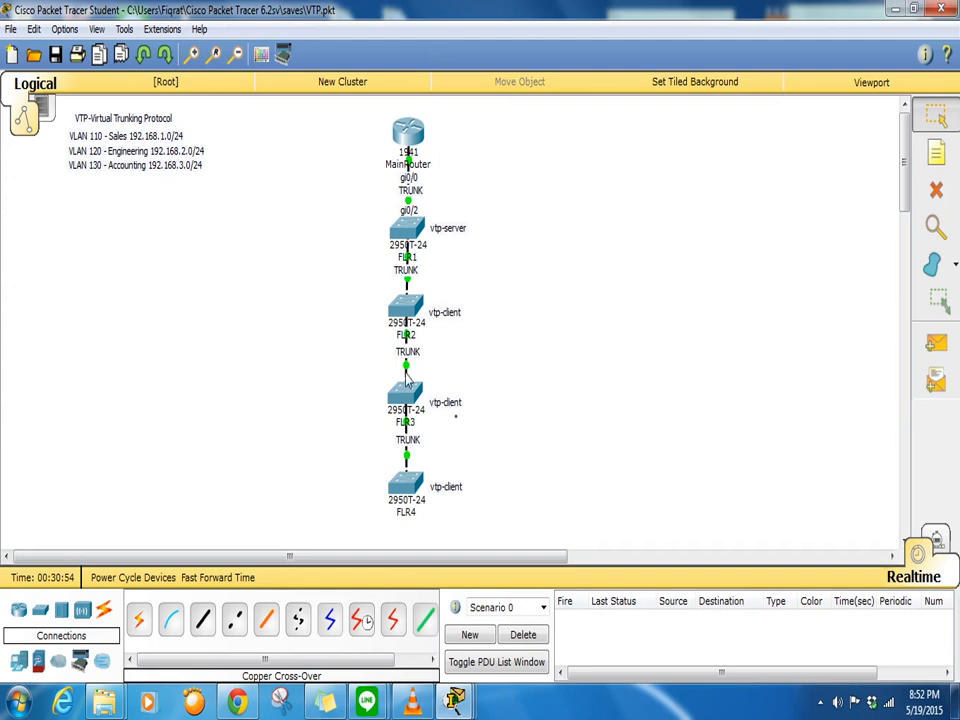
left_click(406, 308)
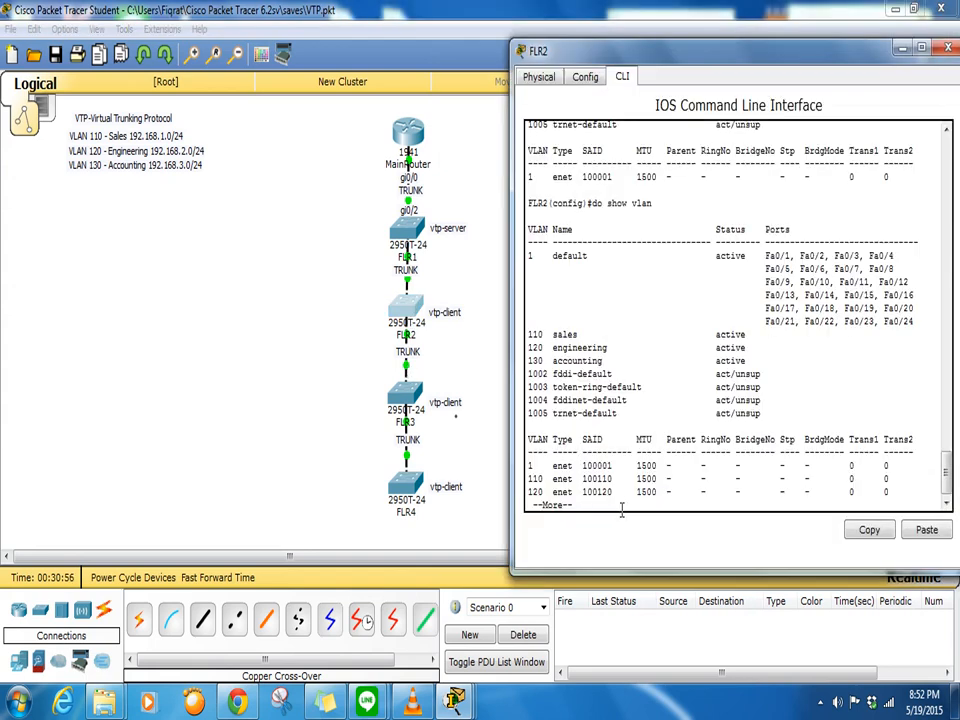
- Run 'do show run' on FLR2 and page through it, showing the Gi0/1–0/2 trunks
key("q")
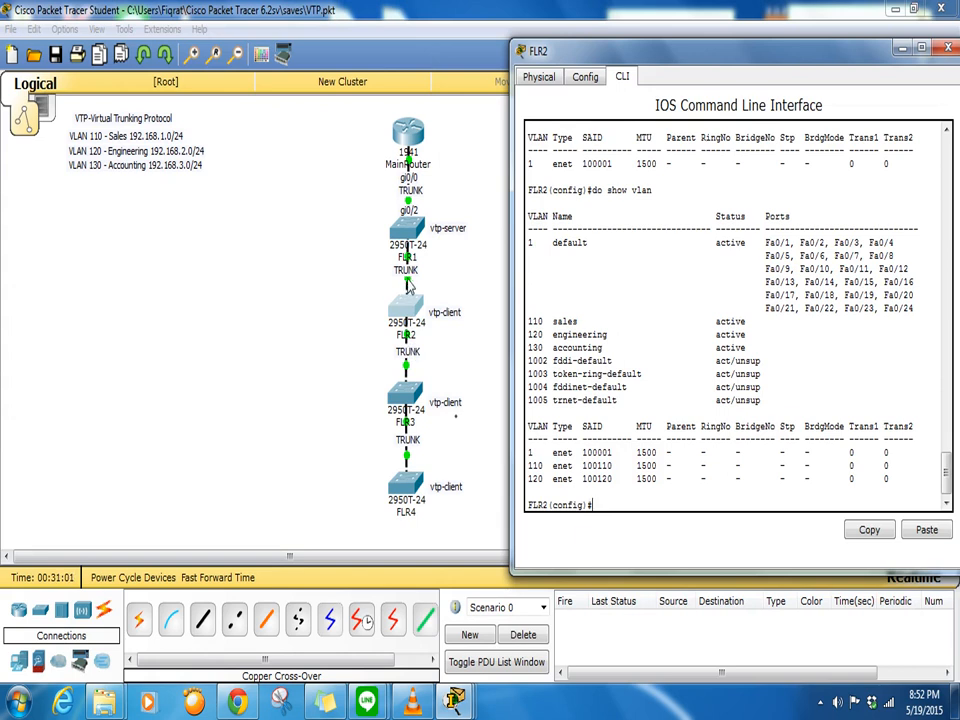
type("show run")
key("Return")
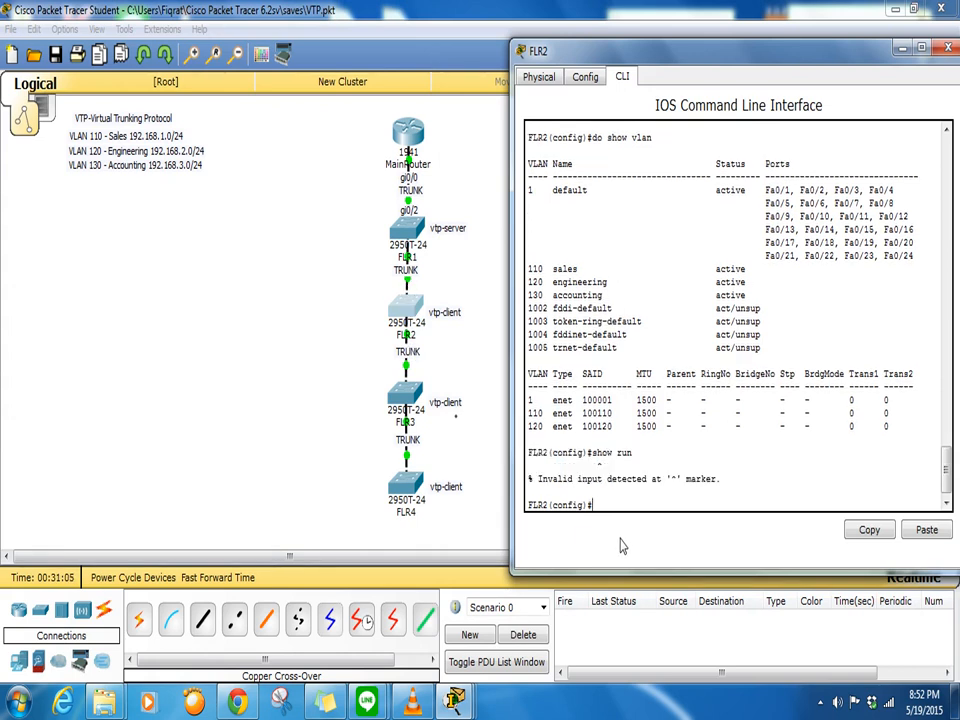
key("Return")
key("Return")
key("Return")
key("Return")
key("Return")
key("Return")
key("Return")
key("Return")
key("Return")
key("Return")
key("Return")
key("Return")
key("Return")
key("Return")
key("Return")
key("Return")
key("Return")
key("Return")
key("Return")
key("Return")
type("do shoiw run")
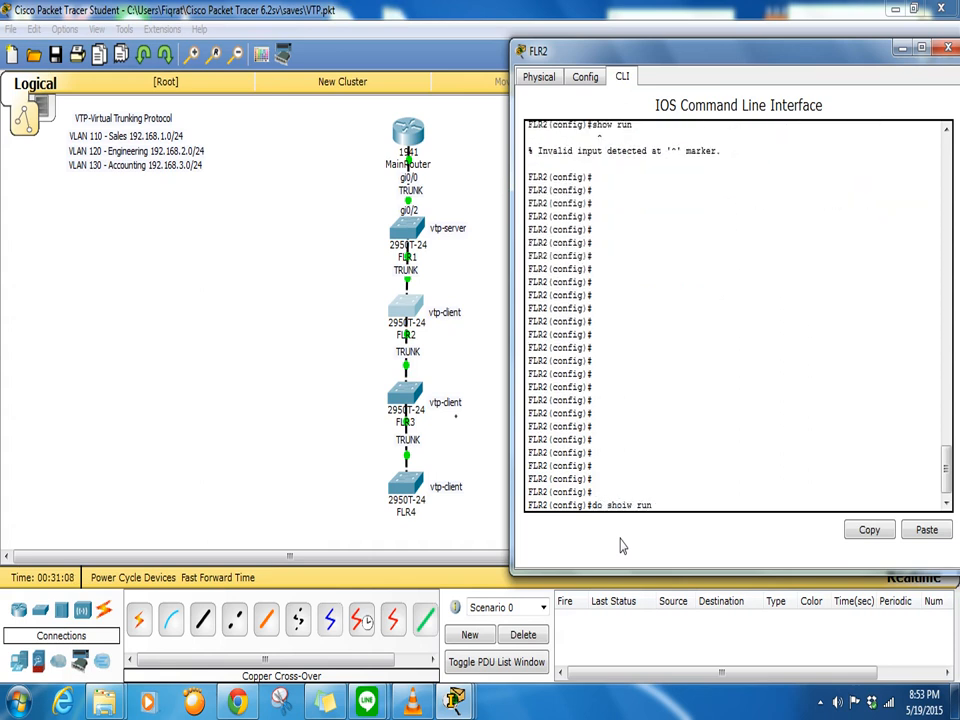
key("Return")
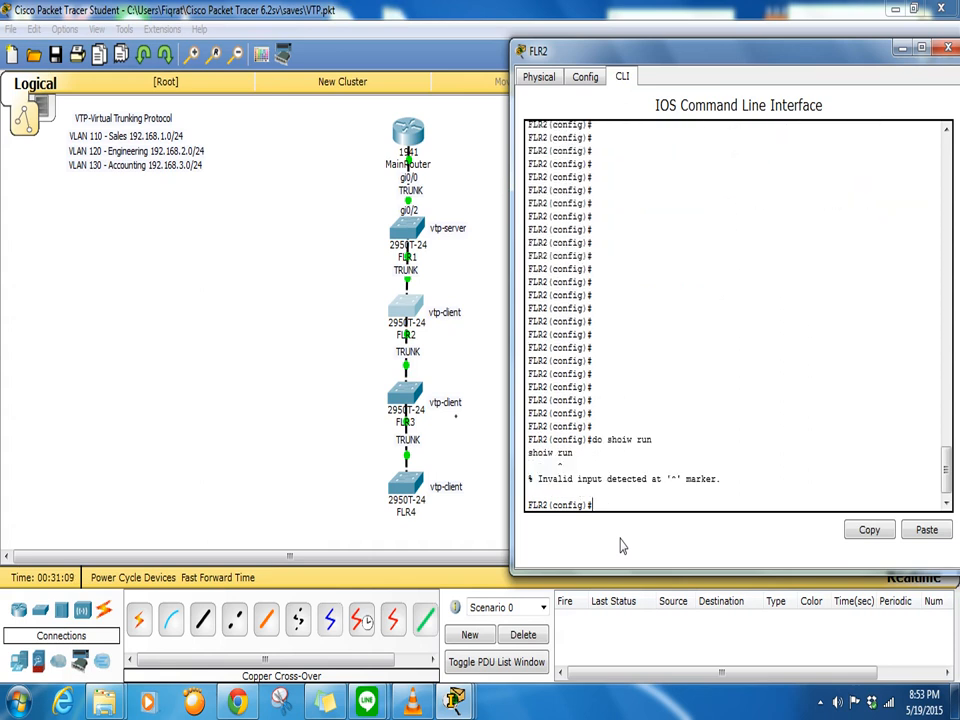
type("do show run")
key("Return")
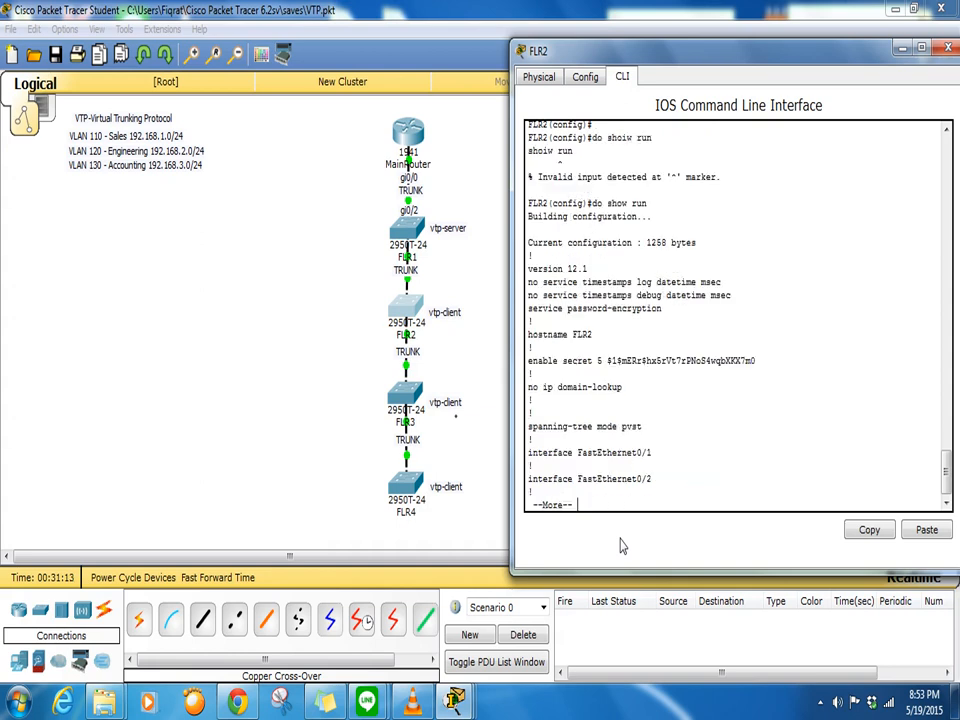
key("Return")
key("Return")
key("Return")
key("Return")
key("Return")
key("Return")
key("Return")
key("Return")
key("Return")
key("Return")
key("Return")
key("Return")
key("Return")
key("Return")
key("Return")
key("Return")
key("Return")
key("Return")
key("Return")
key("Return")
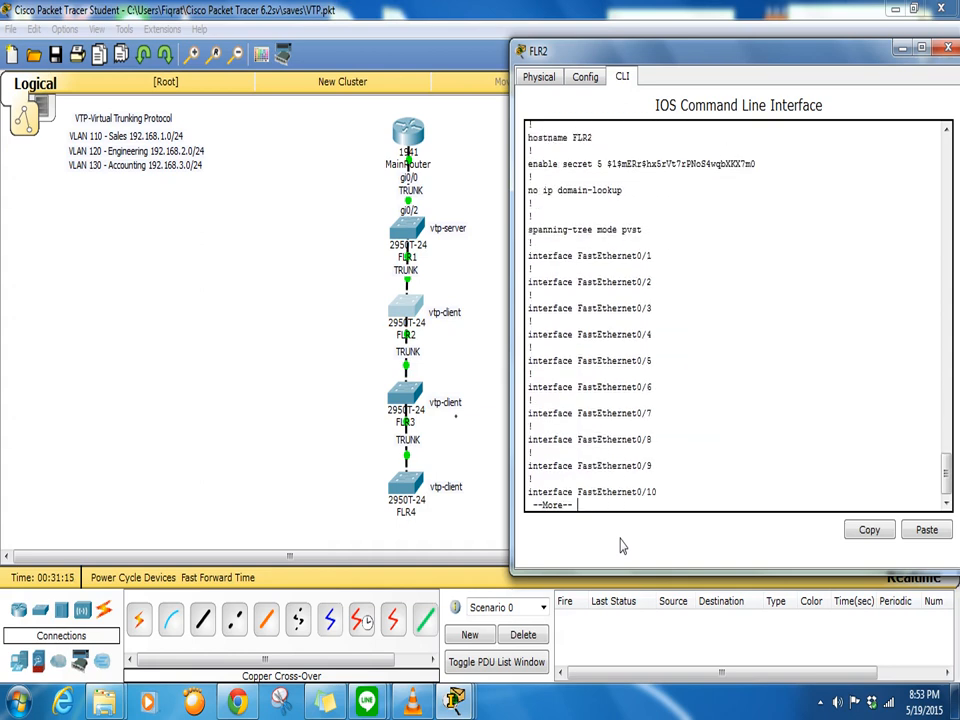
key("Return")
key("Return")
key("Return")
key("Return")
key("Return")
key("Return")
key("Return")
key("Return")
key("Return")
key("Return")
key("Return")
key("Return")
key("Return")
key("Return")
key("Return")
key("Return")
key("Return")
key("Return")
key("Return")
key("Return")
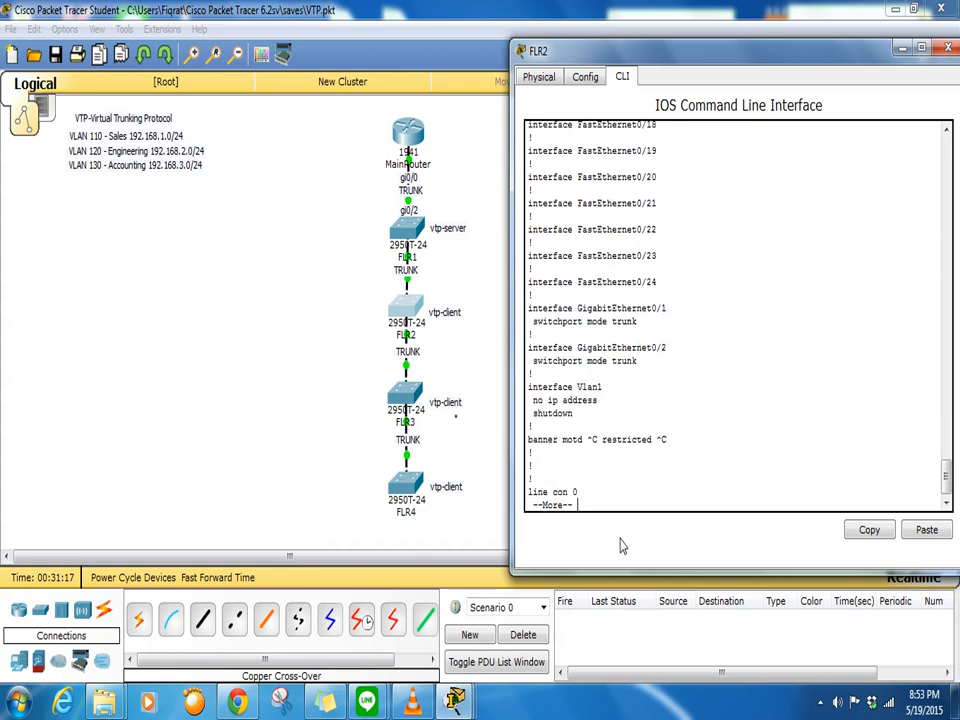
- Display FLR3's running configuration with 'show run'
left_click(472, 359)
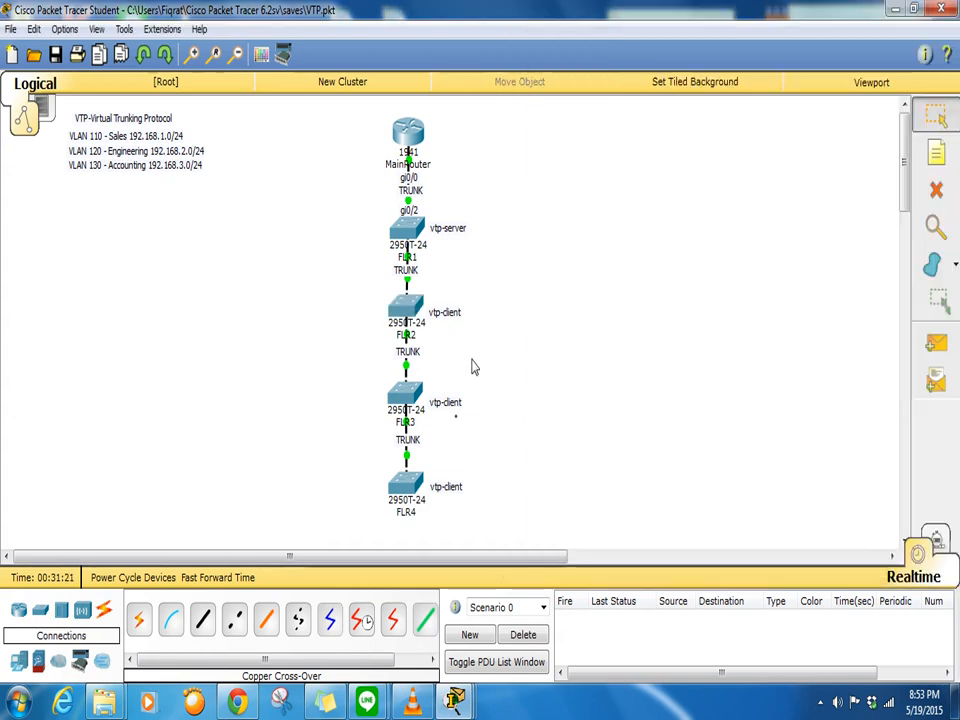
left_click(417, 397)
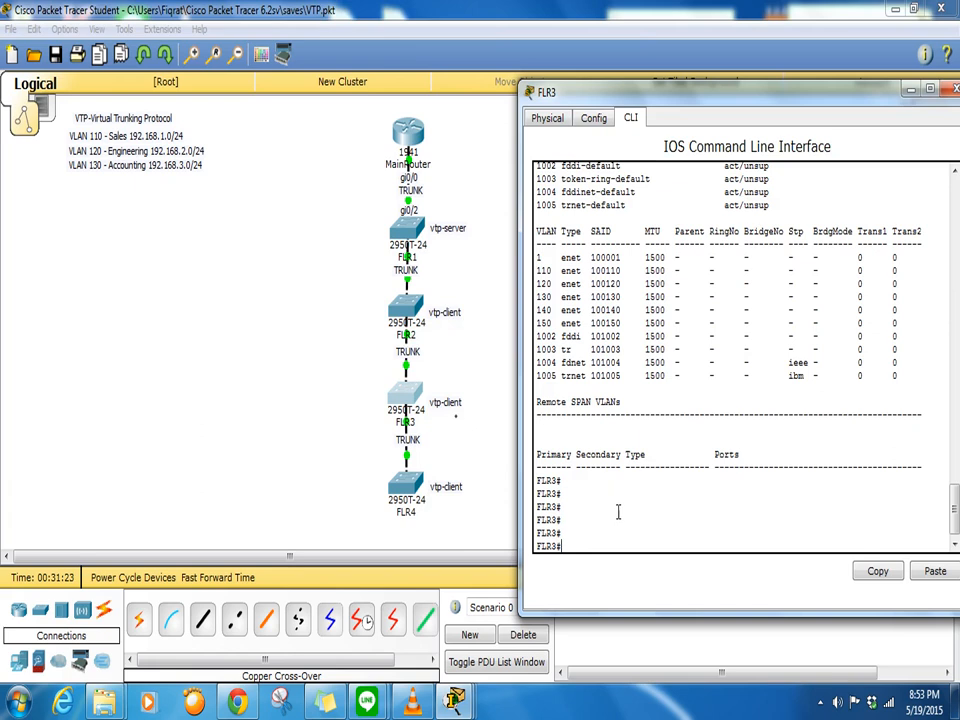
type("show tun")
key("Return")
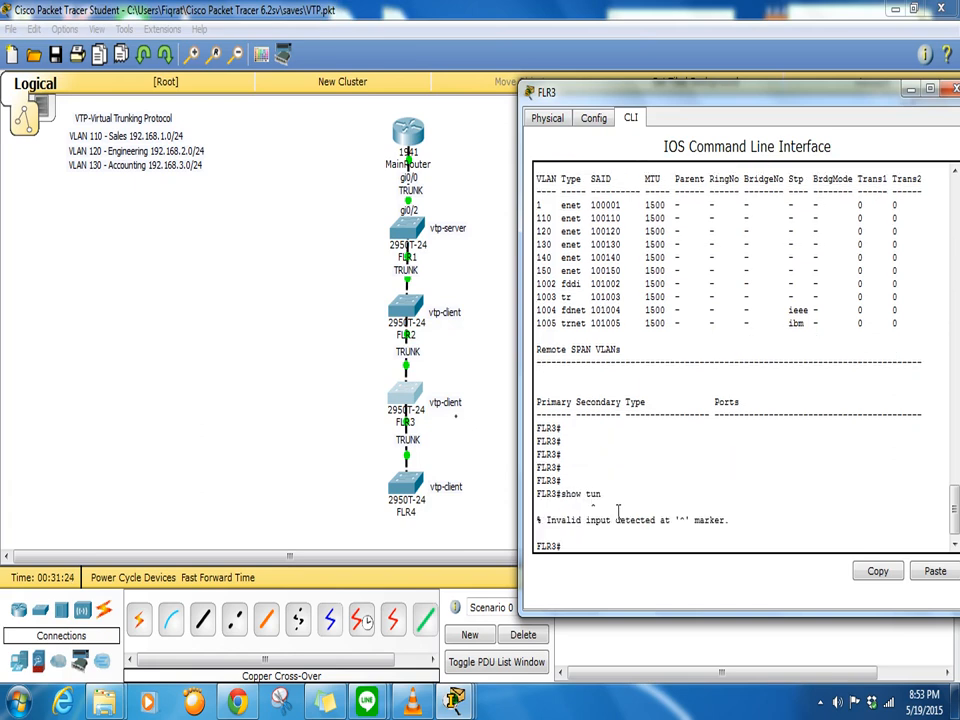
type("show run")
key("Return")
key("Return")
key("Return")
key("Return")
key("Return")
key("Return")
key("Return")
key("Return")
key("Return")
key("Return")
key("Return")
key("Return")
key("Return")
key("Return")
key("Return")
key("Return")
key("Return")
key("Return")
key("Return")
key("Return")
key("Return")
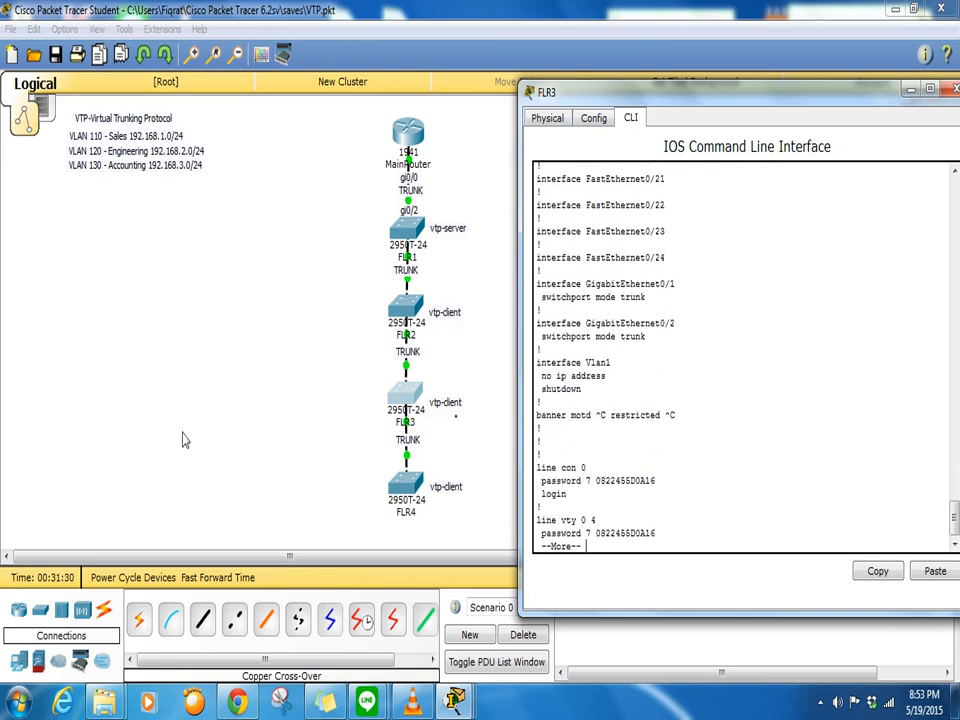
- Return to FLR2's console and enter another 'show run'
left_click(246, 437)
left_click(411, 314)
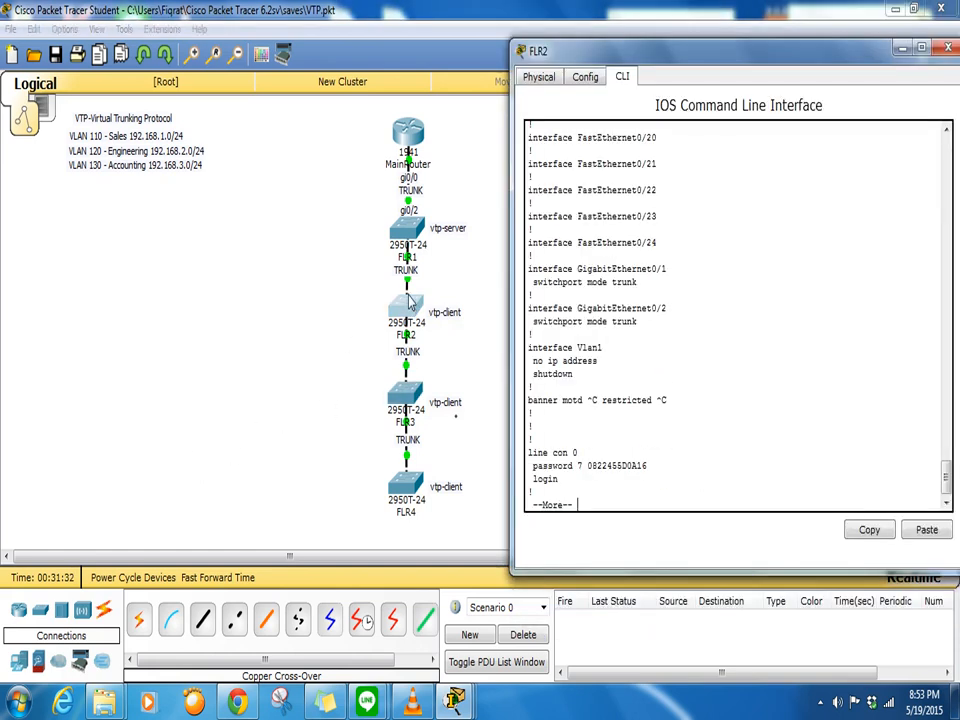
left_click(457, 260)
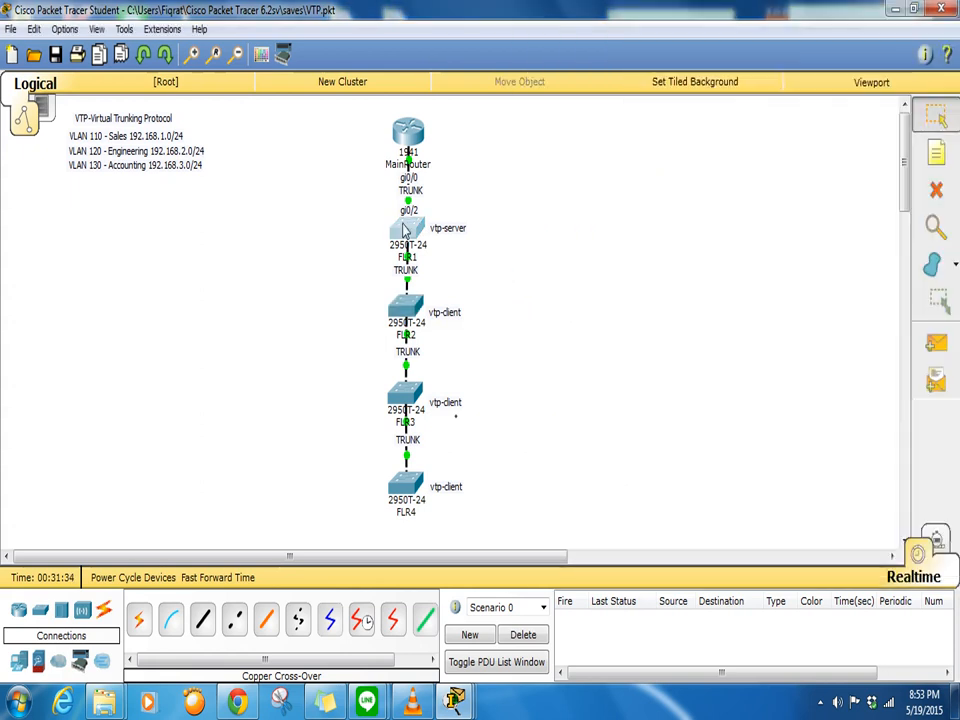
left_click(410, 231)
left_click(423, 298)
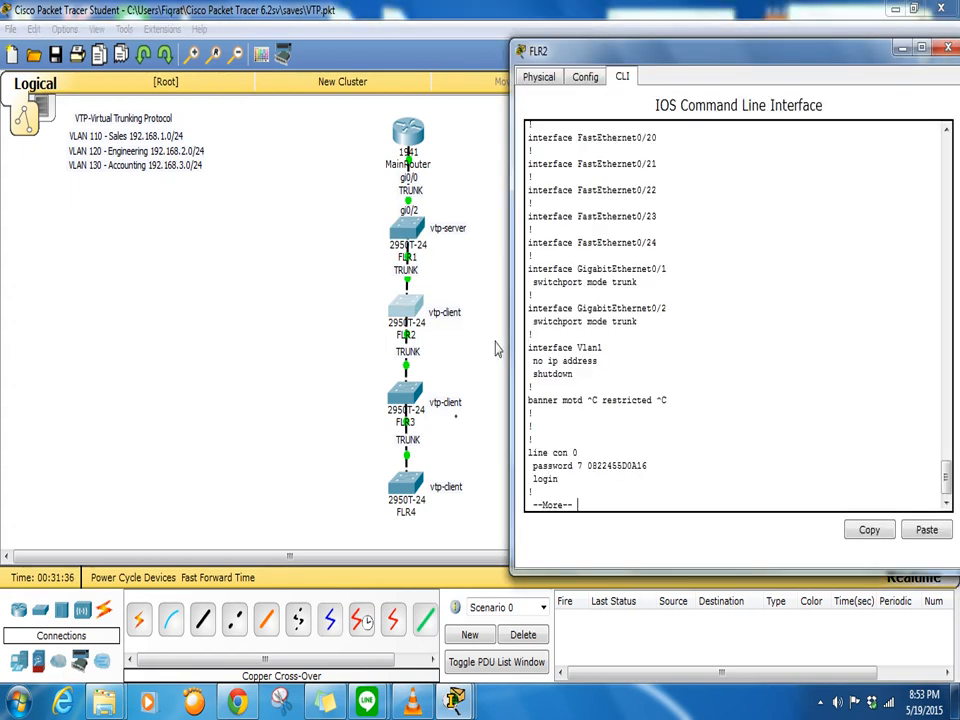
type("qshow run")
- Show FLR2's running configuration again and list its VLANs with 'do show vlan'
key("Return")
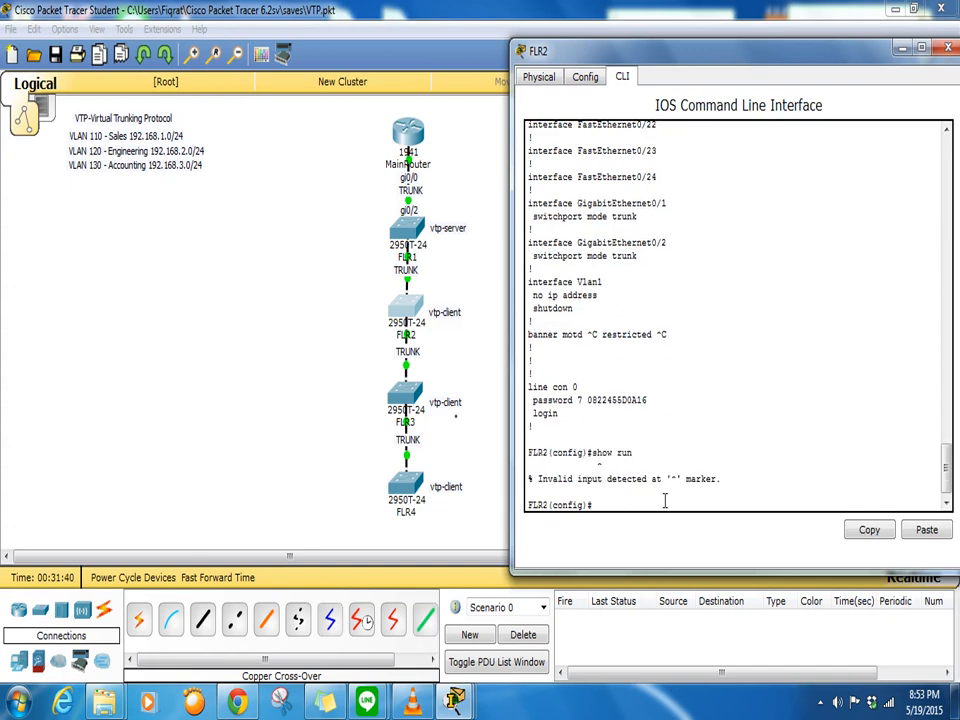
type("do show vlan")
key("Return")
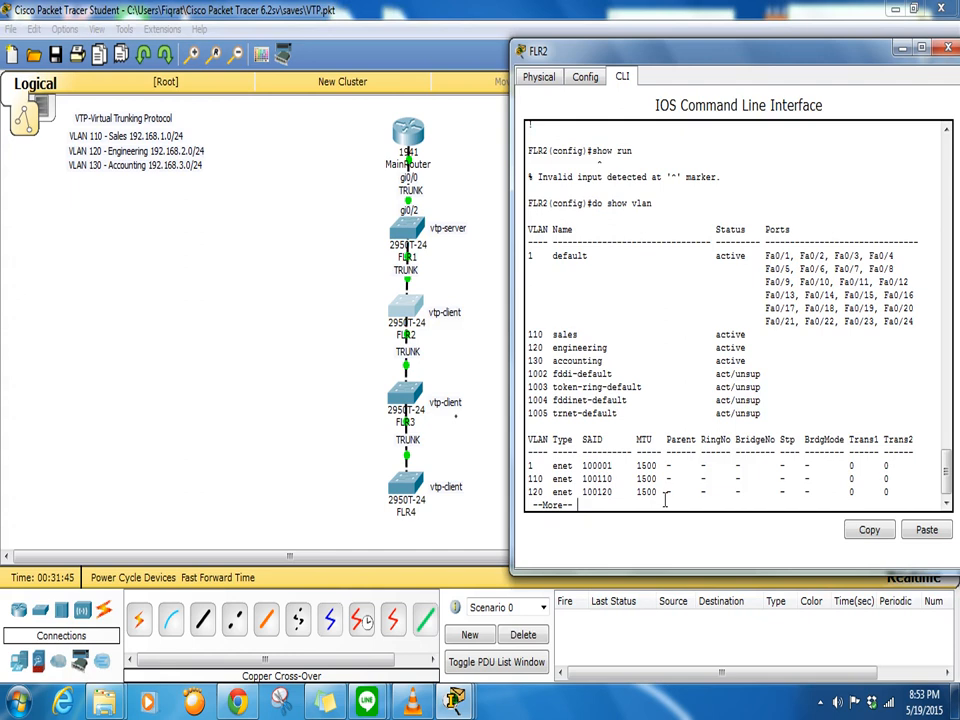
- List FLR3's VLANs and check its VTP status: client mode, domain training, revision 19
left_click(405, 398)
left_click(666, 482)
type("show vlan")
key("Return")
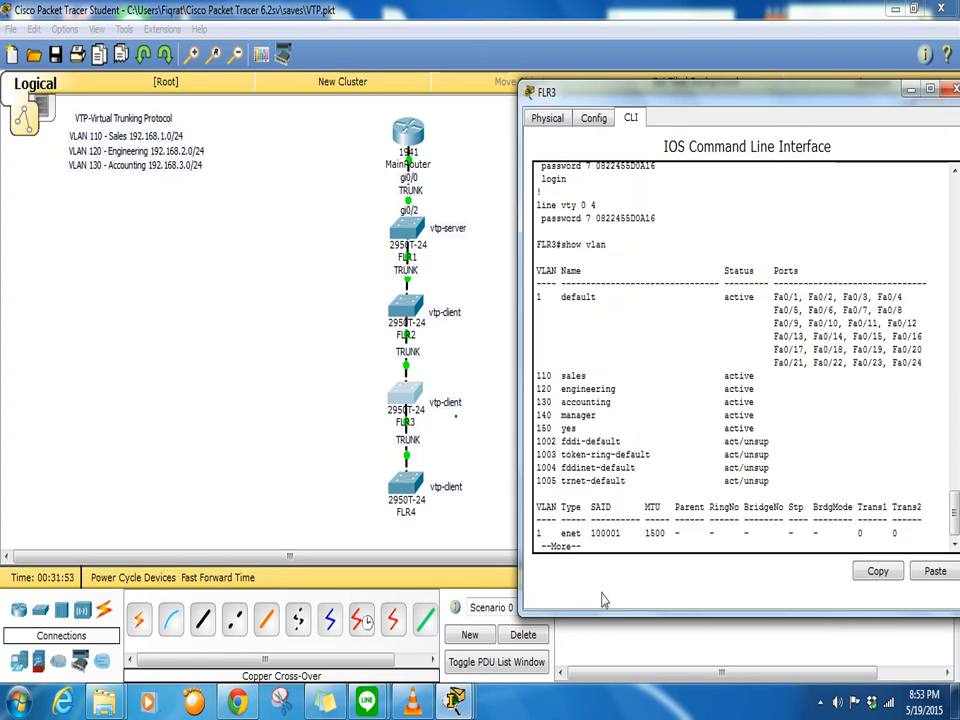
scroll(631, 488, "up", 1)
scroll(631, 488, "down", 1)
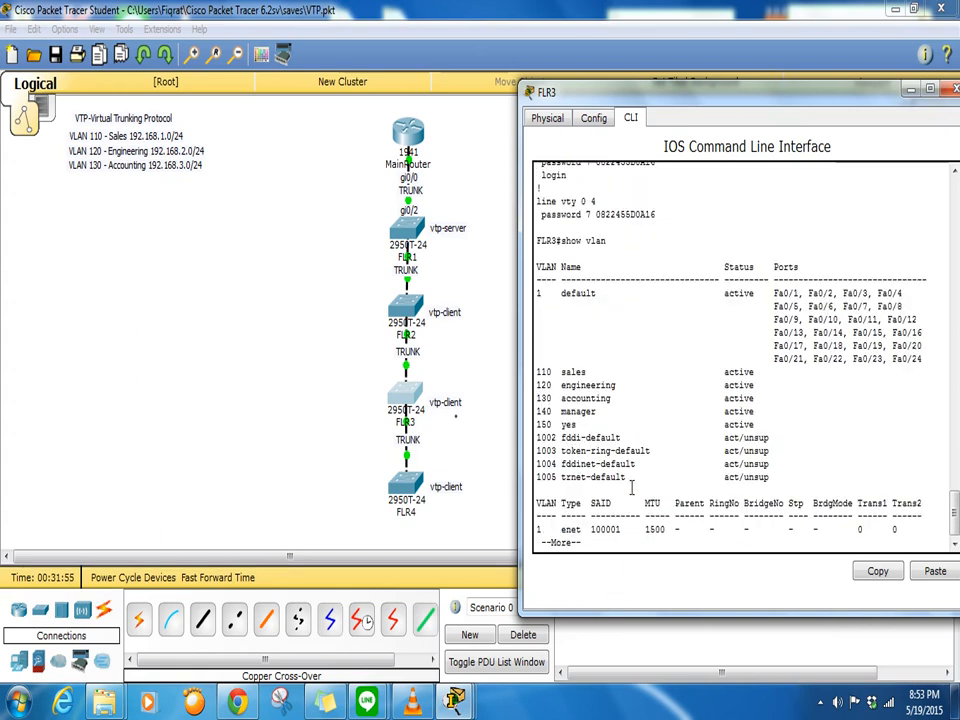
key("q")
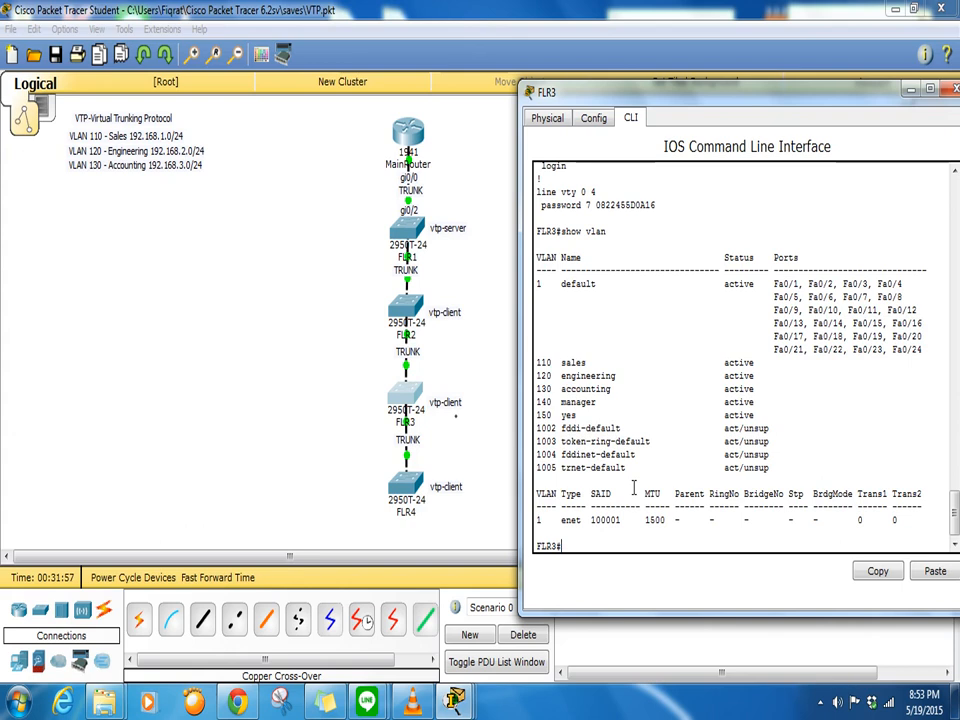
type("show vtp status")
key("Return")
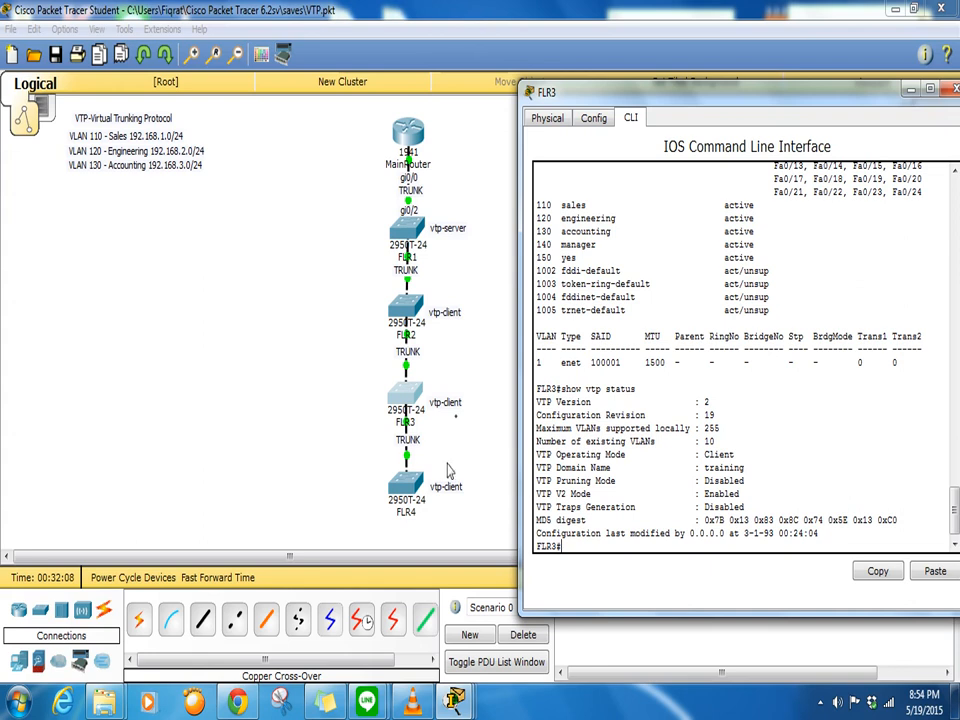
- Run 'do show vlan' on FLR4 to view VLANs through 140 manager and 150 yes, then open FLR1
left_click(411, 482)
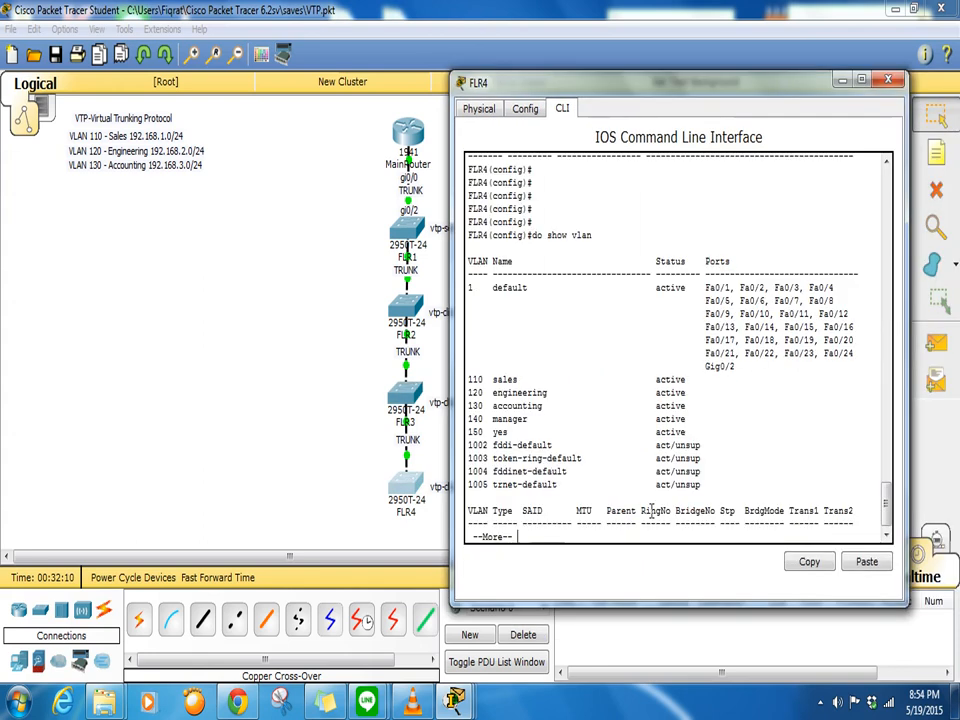
key("q")
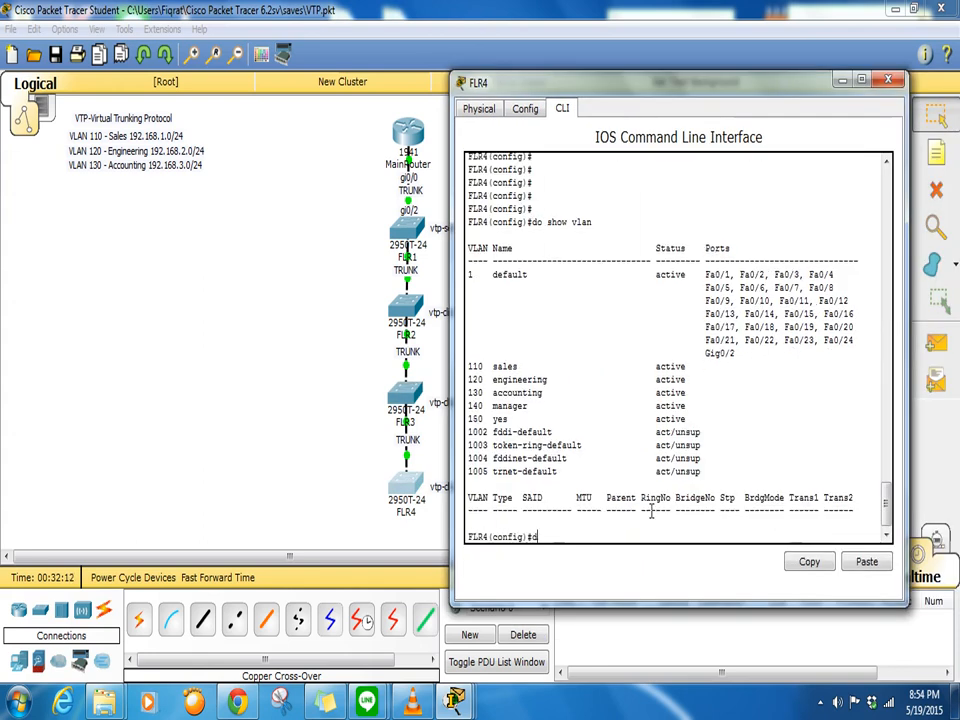
type("do show vlan")
key("Return")
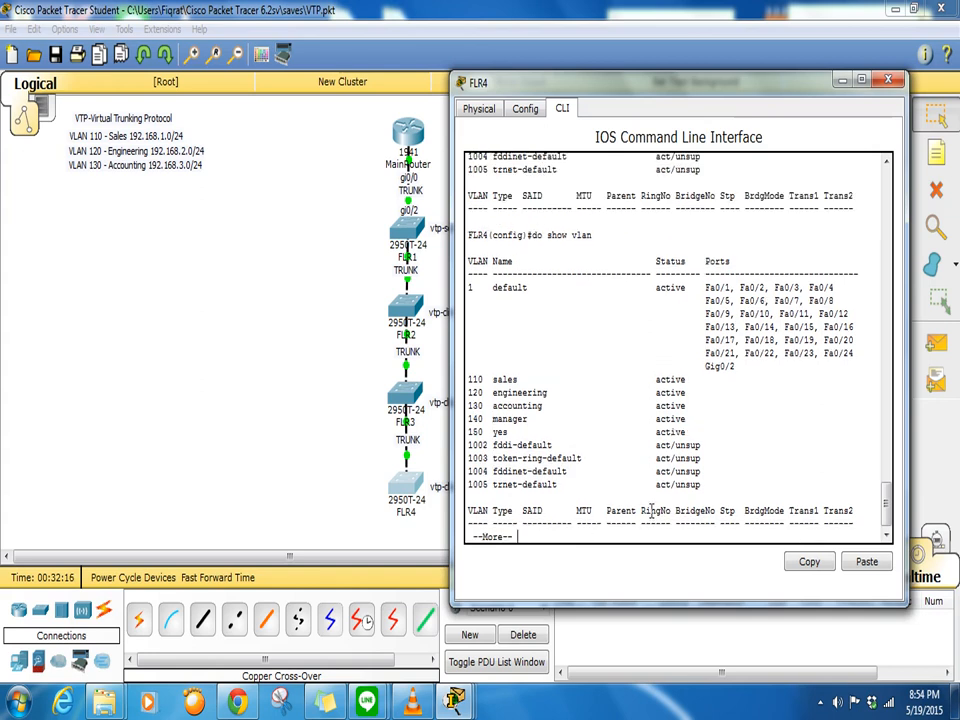
key("Return")
key("Return")
key("Return")
key("Return")
key("Return")
key("Return")
key("Return")
key("Return")
key("Return")
key("Return")
key("Return")
key("Return")
key("Return")
key("Return")
key("Return")
key("Return")
key("Return")
key("Return")
key("Return")
key("Return")
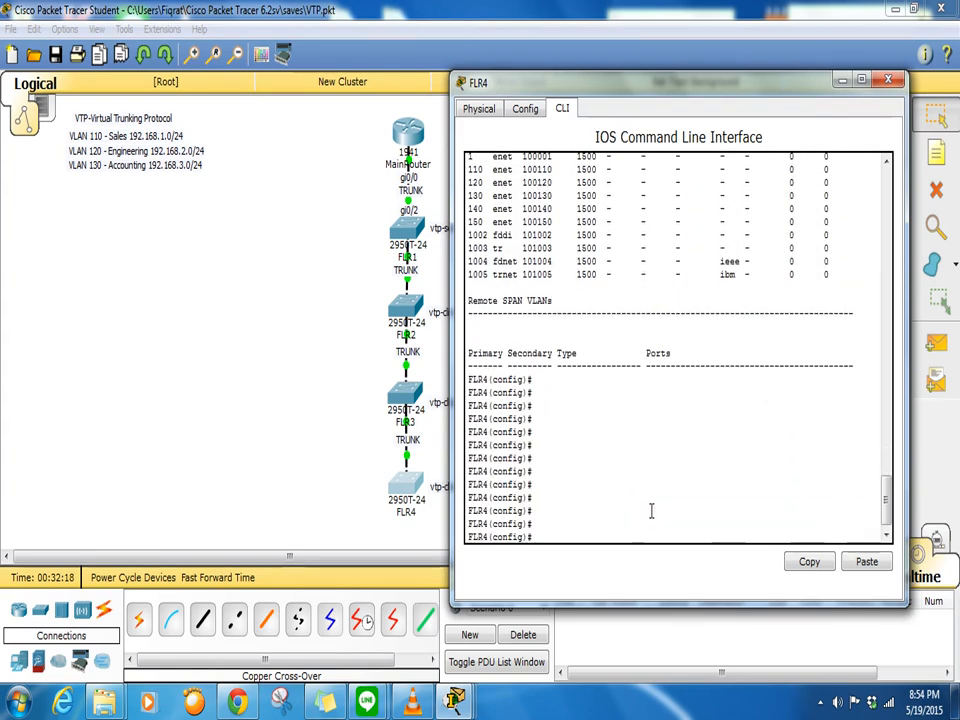
scroll(578, 481, "up", 1)
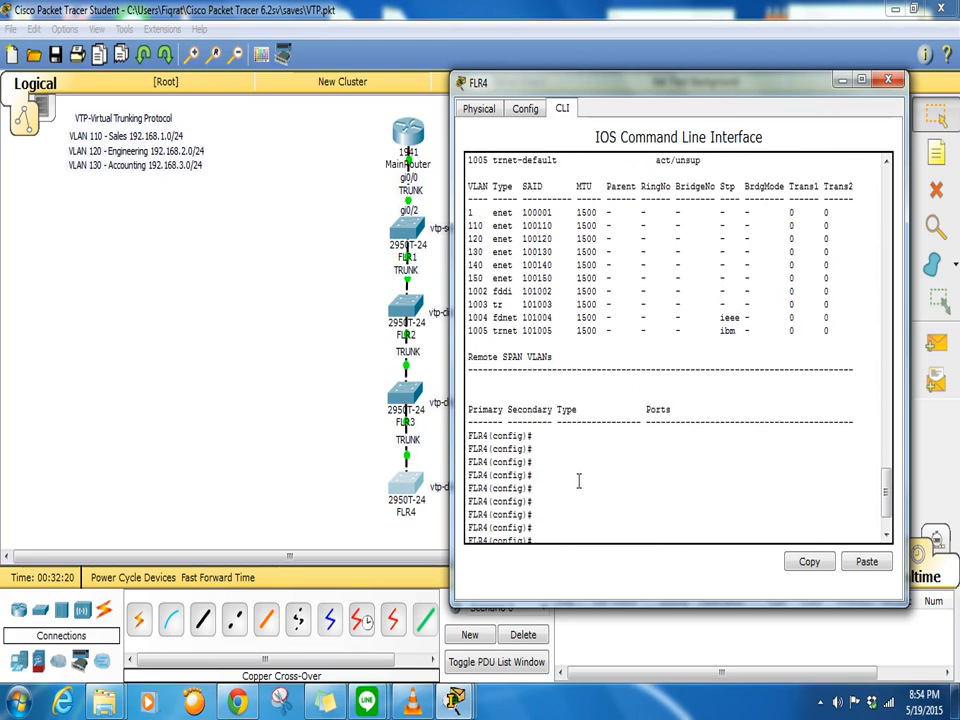
scroll(565, 485, "up", 4)
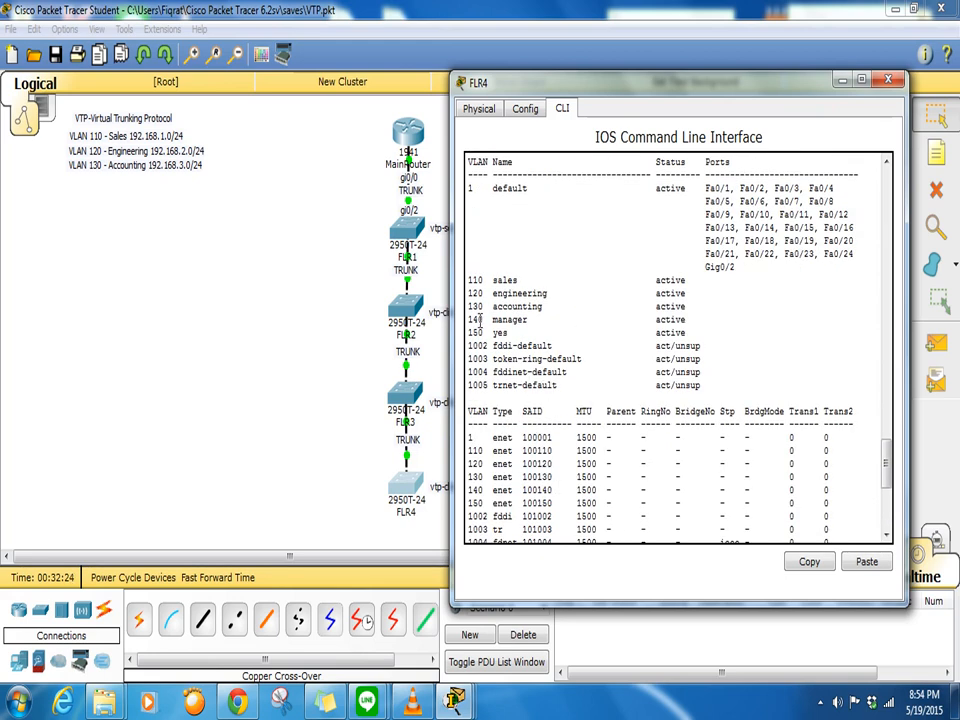
left_click_drag(472, 320, 558, 332)
scroll(669, 350, "up", 3)
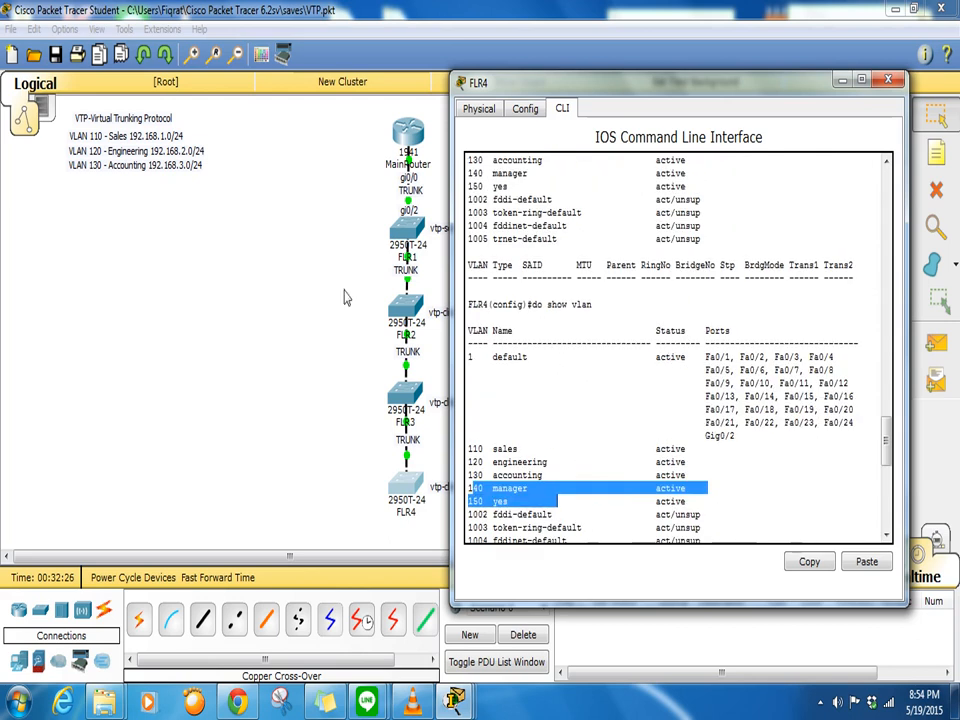
left_click(369, 266)
left_click(410, 232)
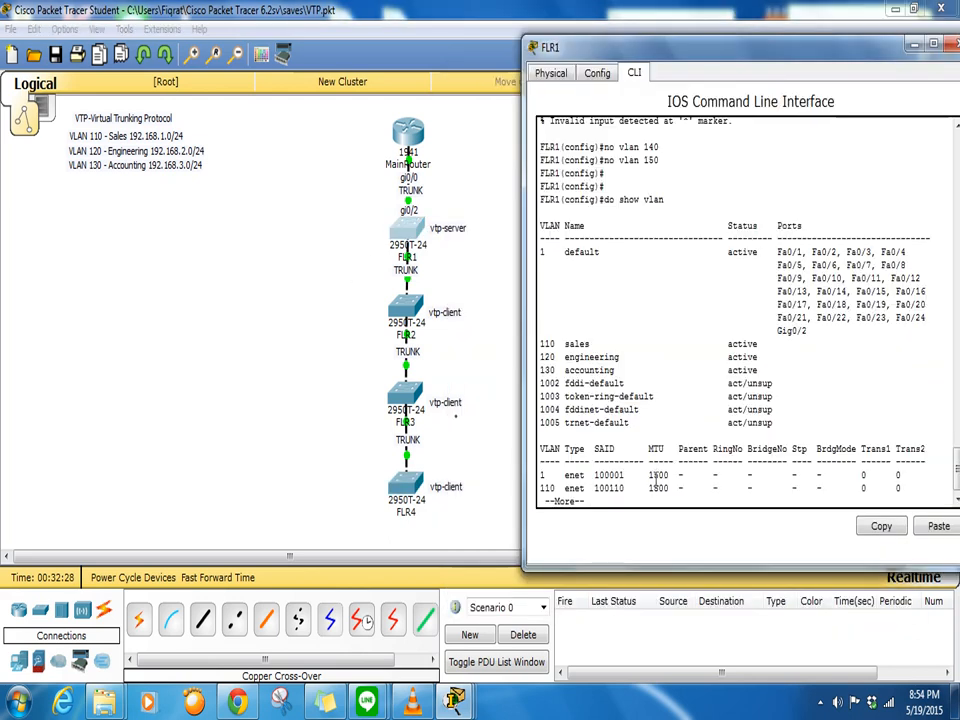
- Create VLAN 160 on FLR1 and list VLANs to see VLAN0160 active beside 110–130
key("Return")
key("Return")
key("Return")
key("ctrl+c")
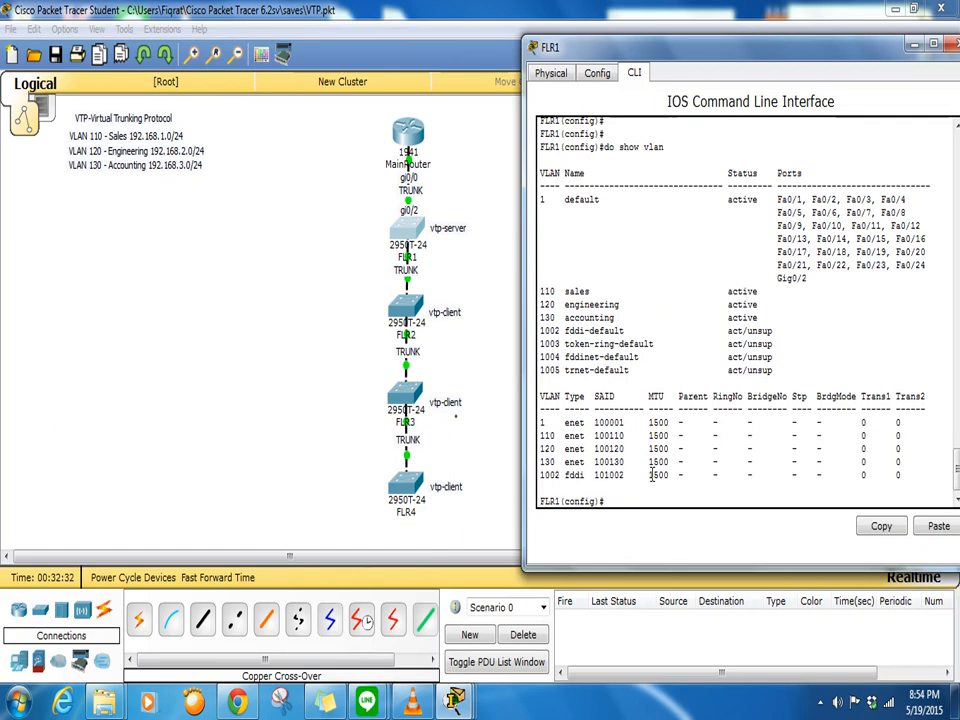
type("vlan 16")
key("Return")
key("Return")
key("Return")
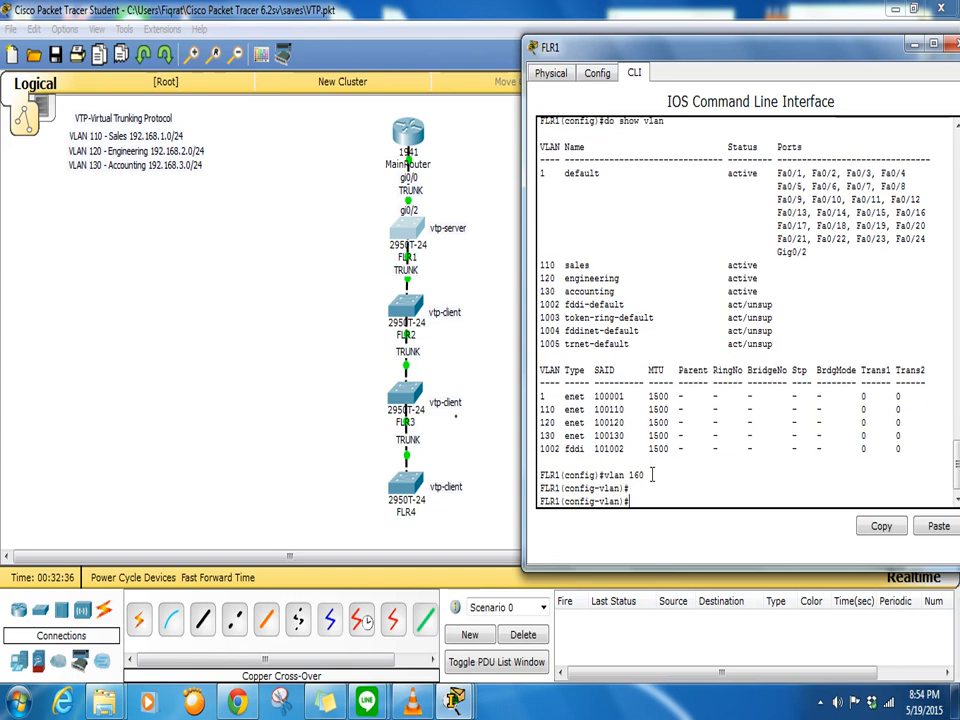
type("do shjow vlan")
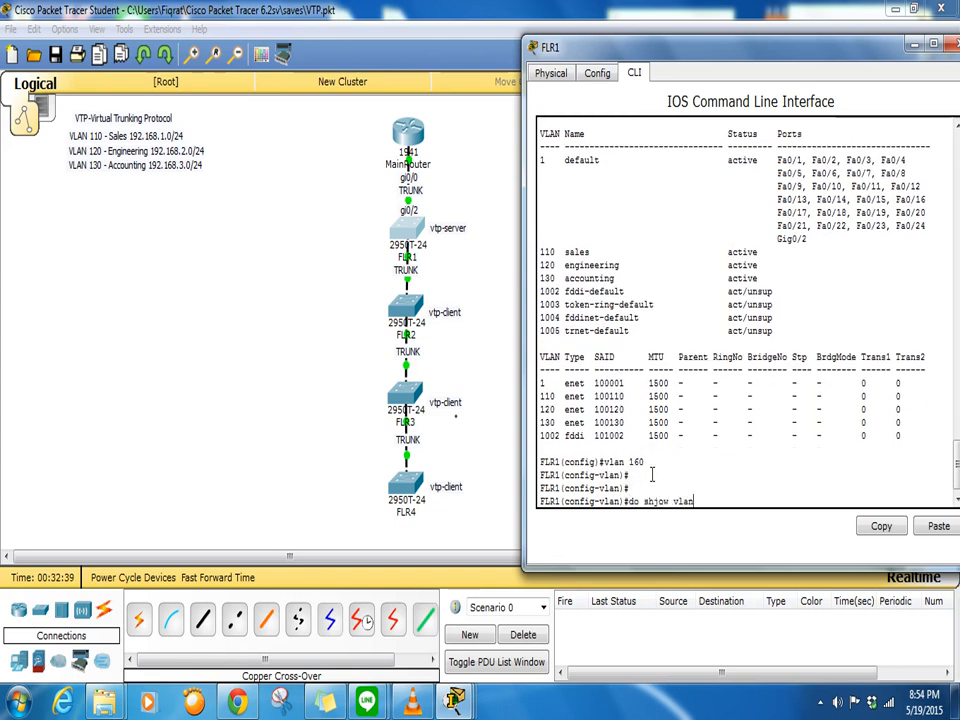
key("Return")
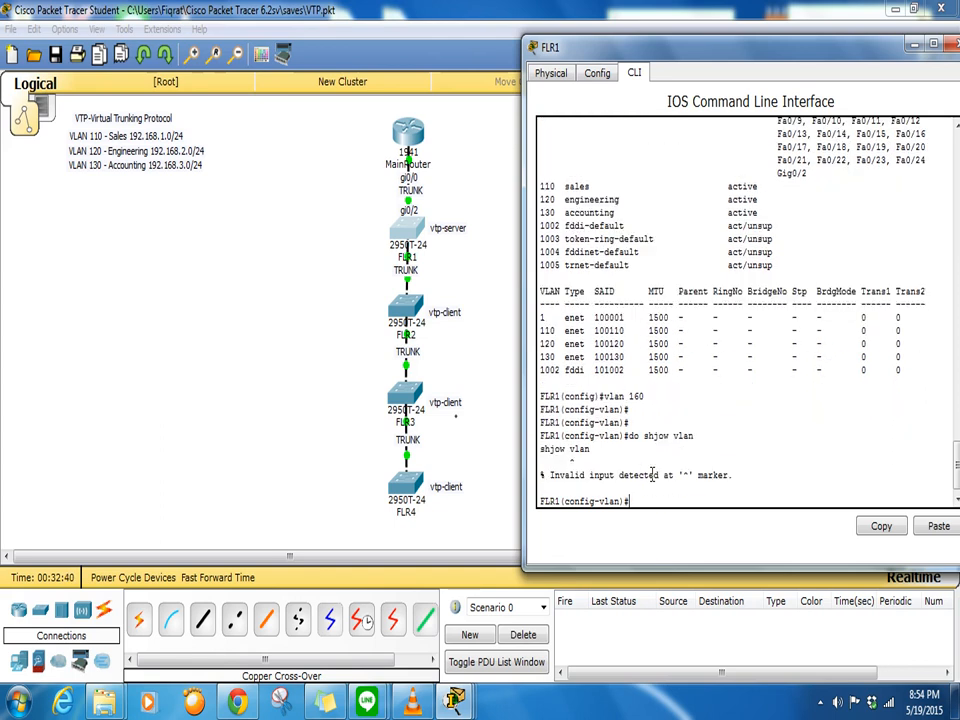
type("do show vlan")
key("Return")
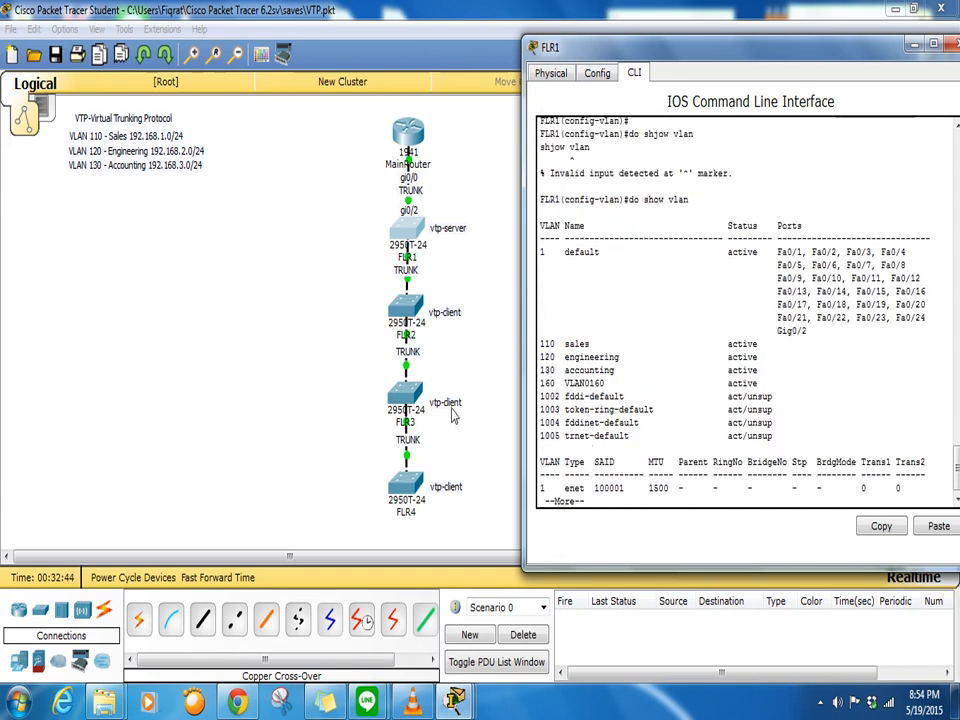
- List FLR2's VLANs with 'do show vlan' to check for VLAN 160
left_click(406, 306)
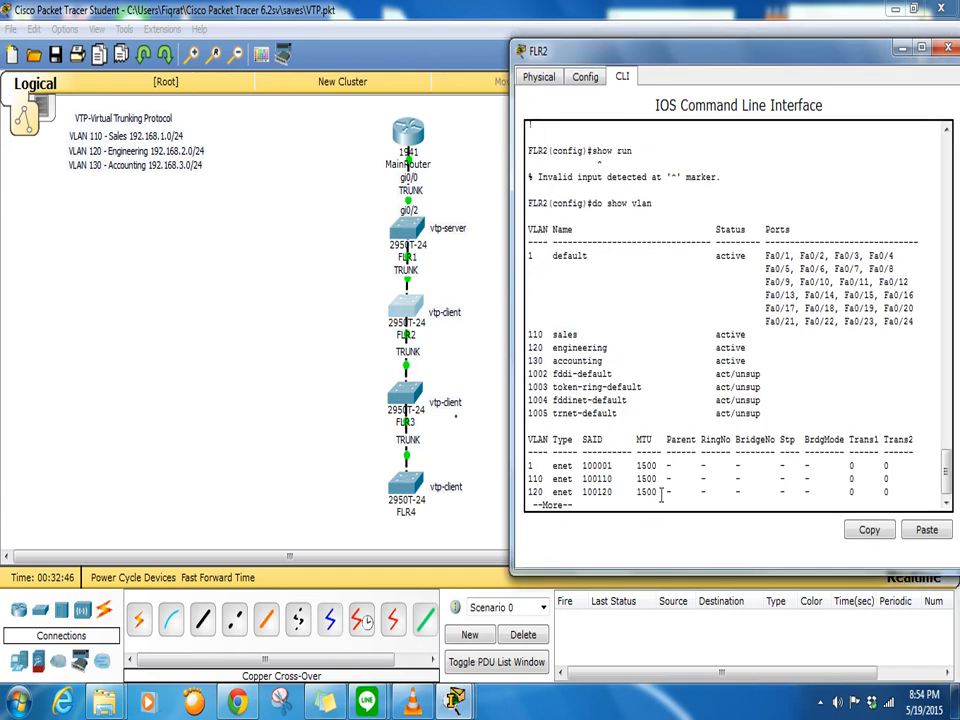
key("q")
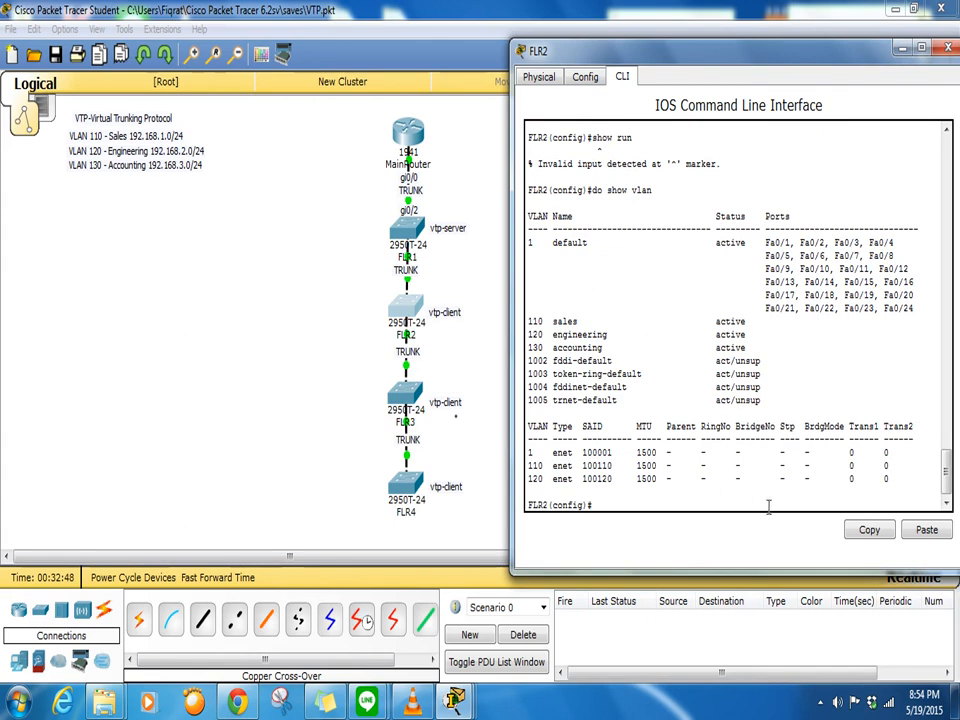
type("do show vlan")
key("Return")
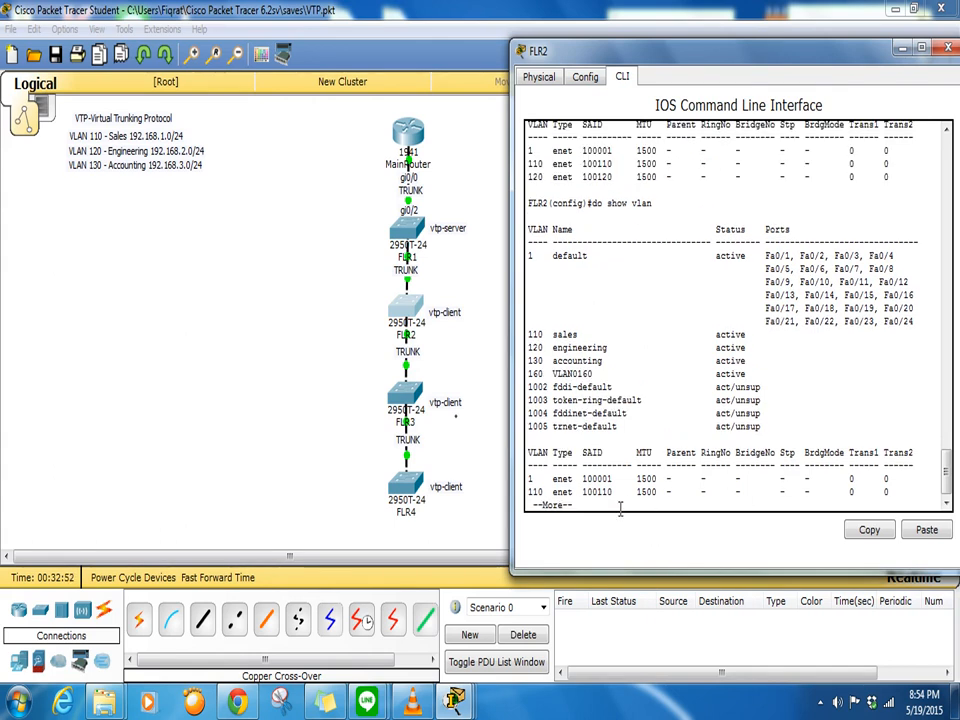
- List FLR3's VLANs, highlighting the active VLAN0160 entry, then bring up FLR4's console
left_click(405, 395)
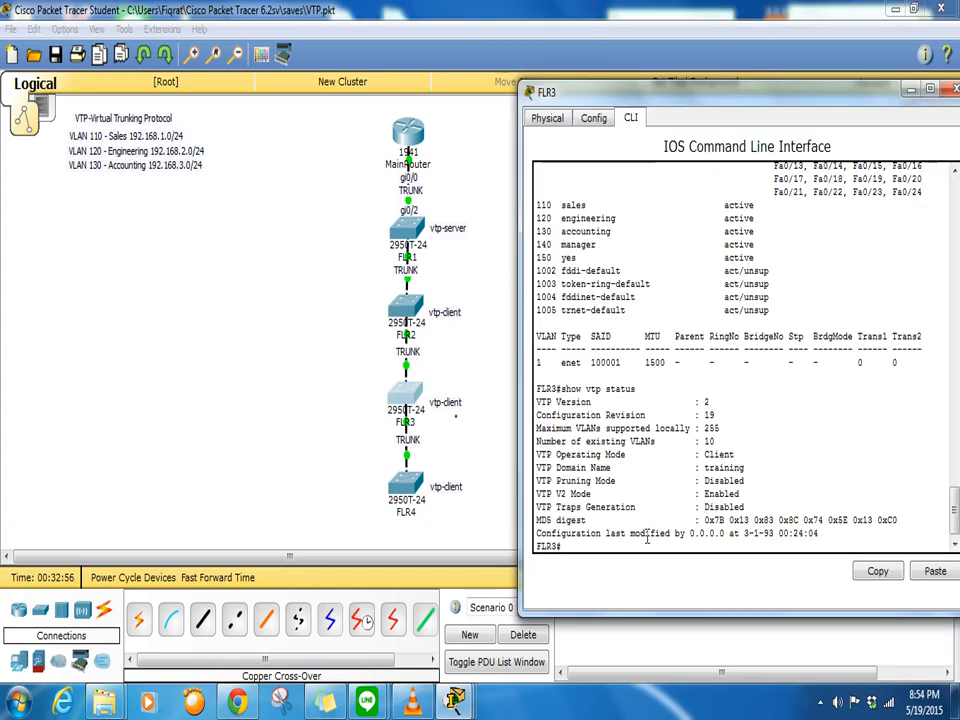
type("show vlan")
key("Return")
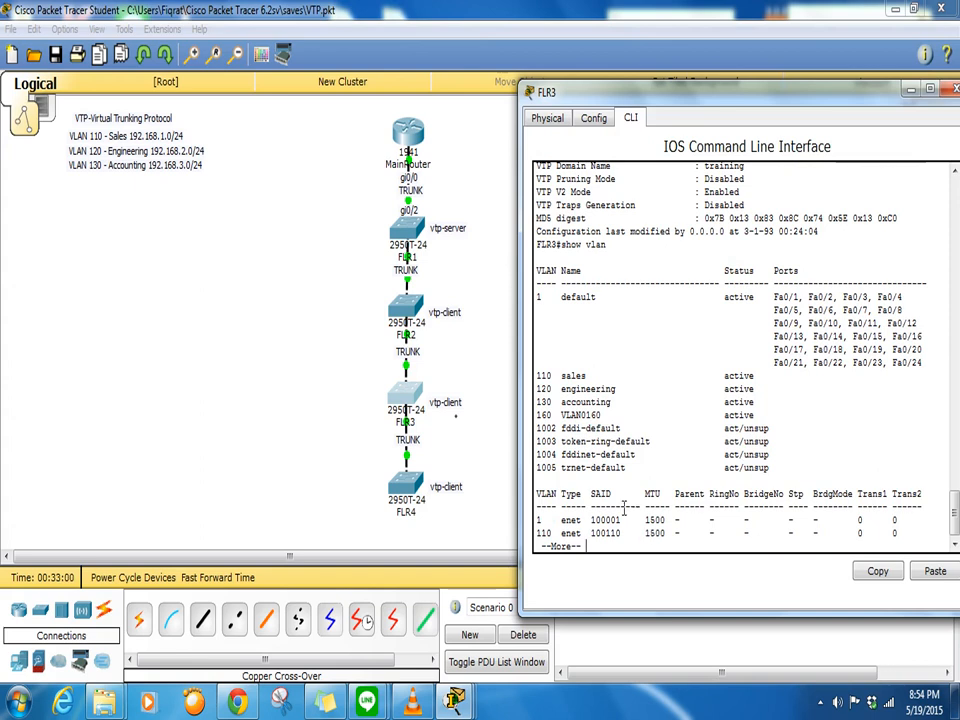
left_click_drag(546, 428, 604, 426)
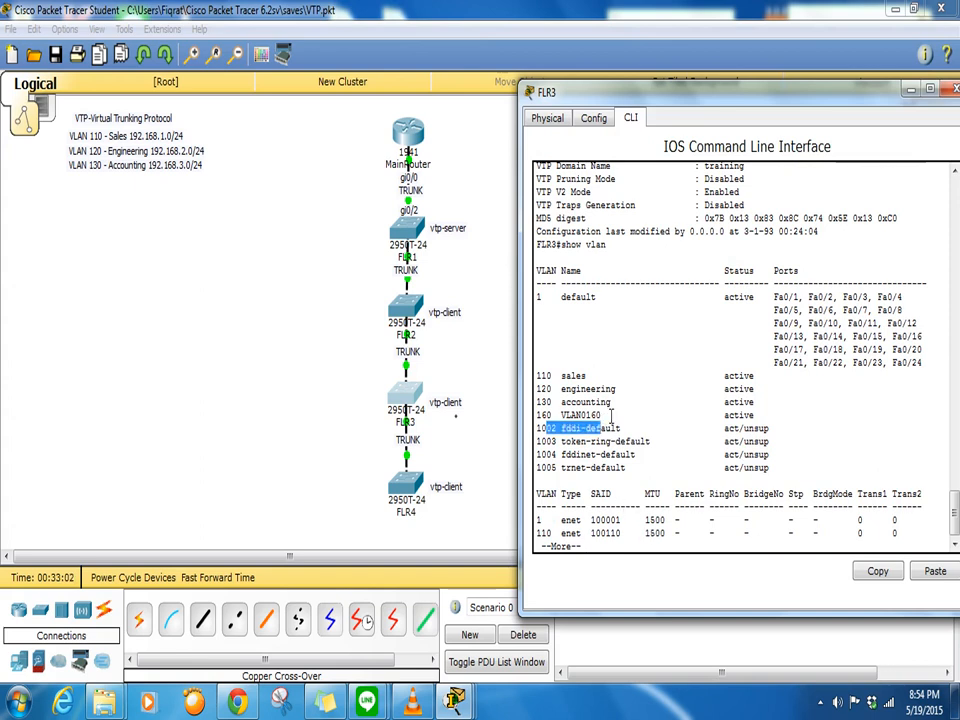
left_click_drag(538, 415, 606, 416)
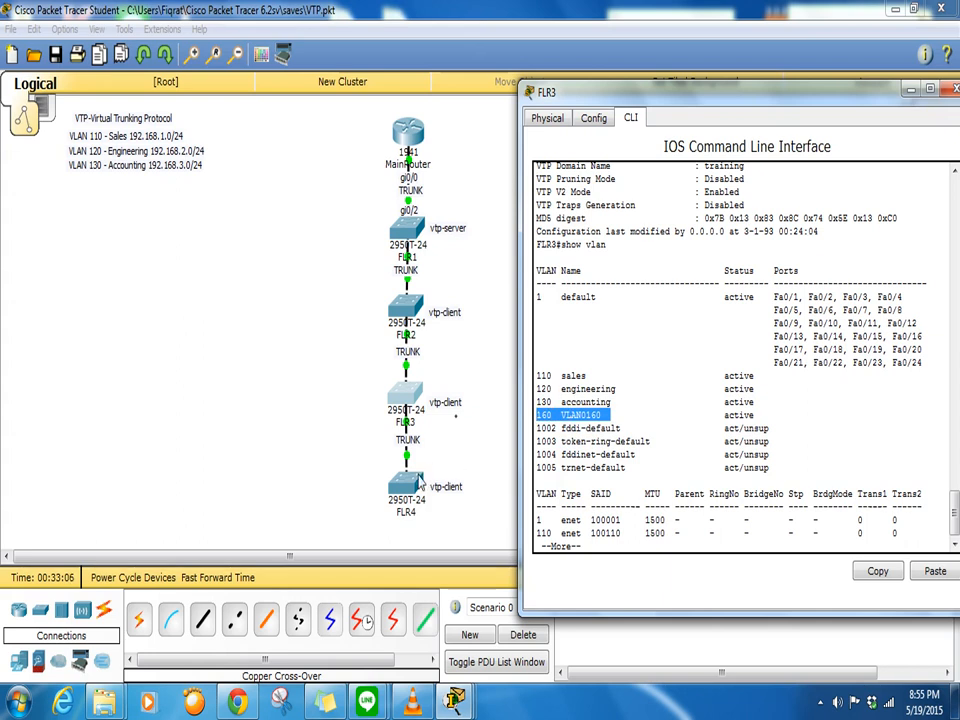
left_click(412, 476)
scroll(625, 527, "down", 4)
scroll(625, 527, "down", 5)
scroll(624, 523, "up", 3)
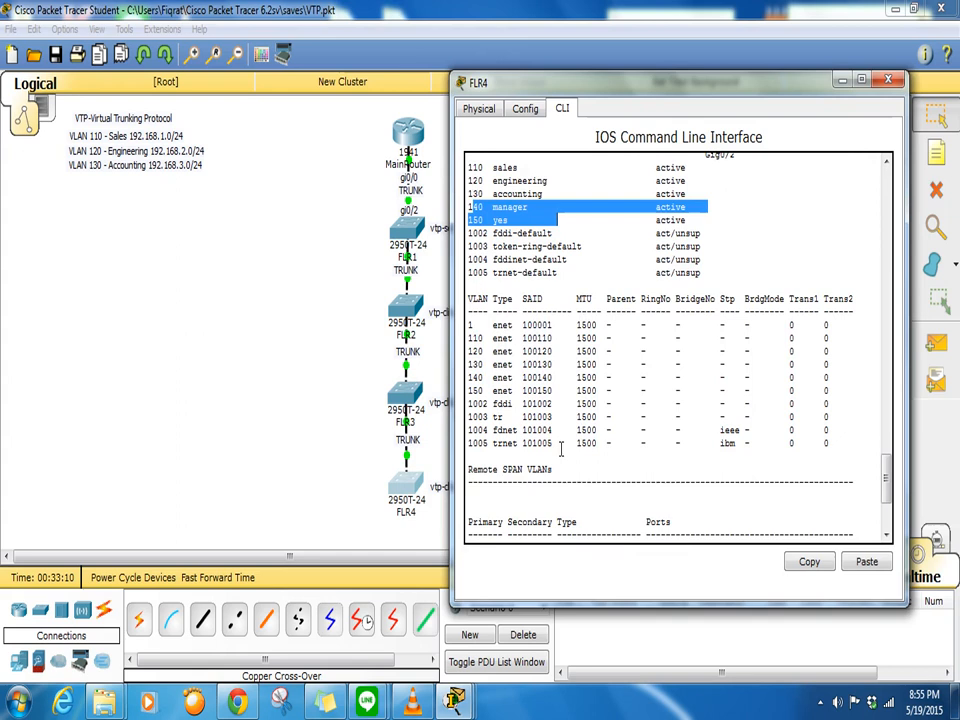
- Run 'do show vlan' on FLR4, highlight the active VLAN0160 entry, then return to the topology
scroll(562, 452, "down", 4)
type("do")
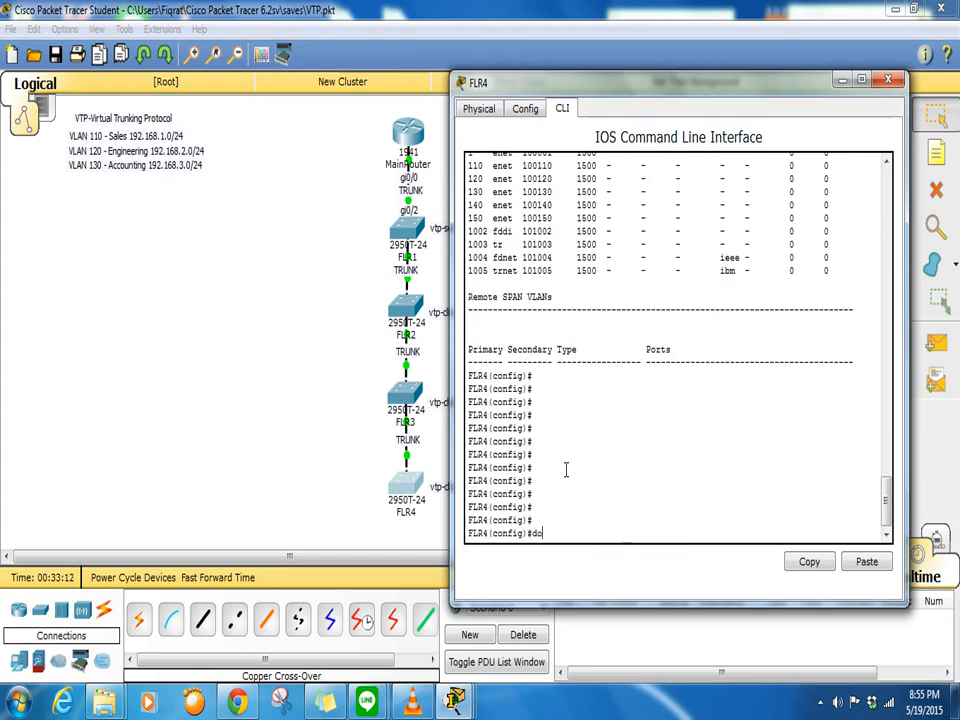
type(" sjow vlan")
key("Return")
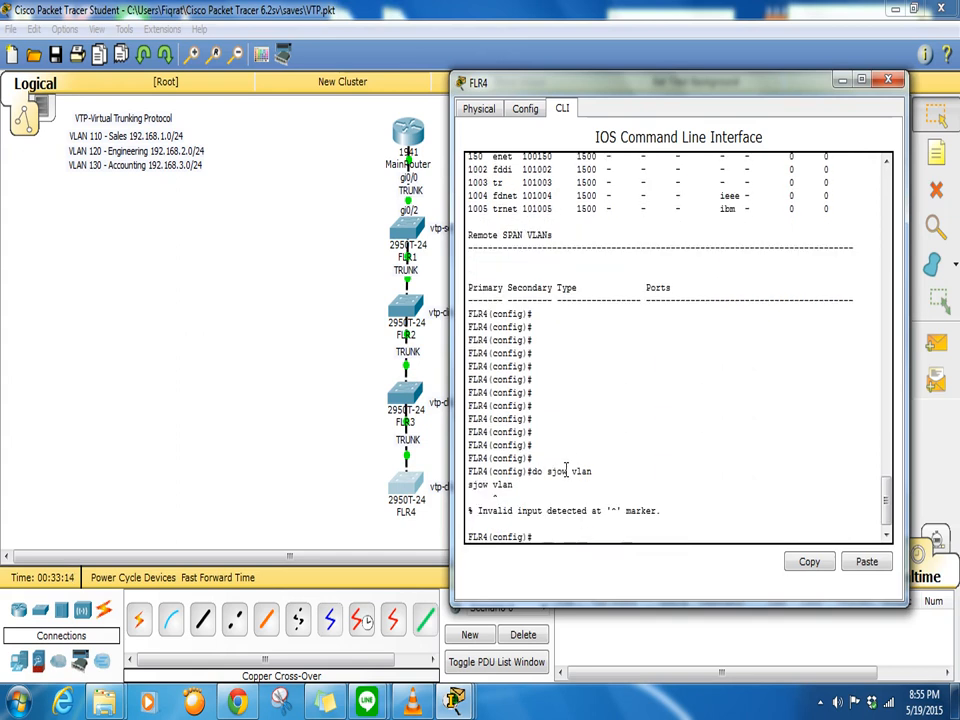
type("do sow vlan")
key("Return")
type("do s")
key("BackSpace")
key("BackSpace")
key("BackSpace")
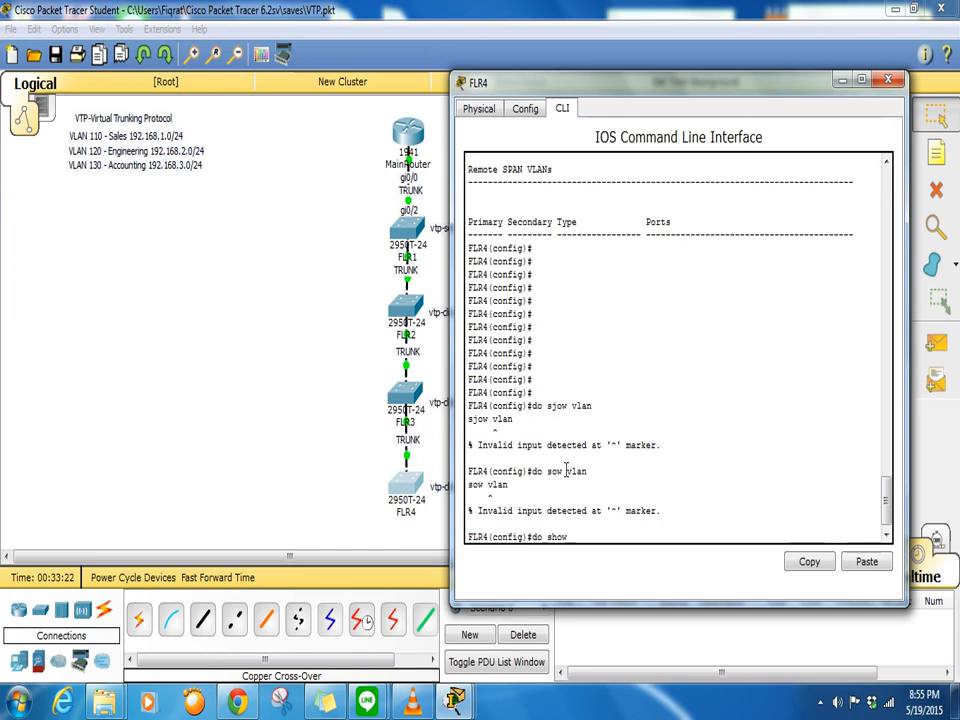
type("how vlan")
key("Return")
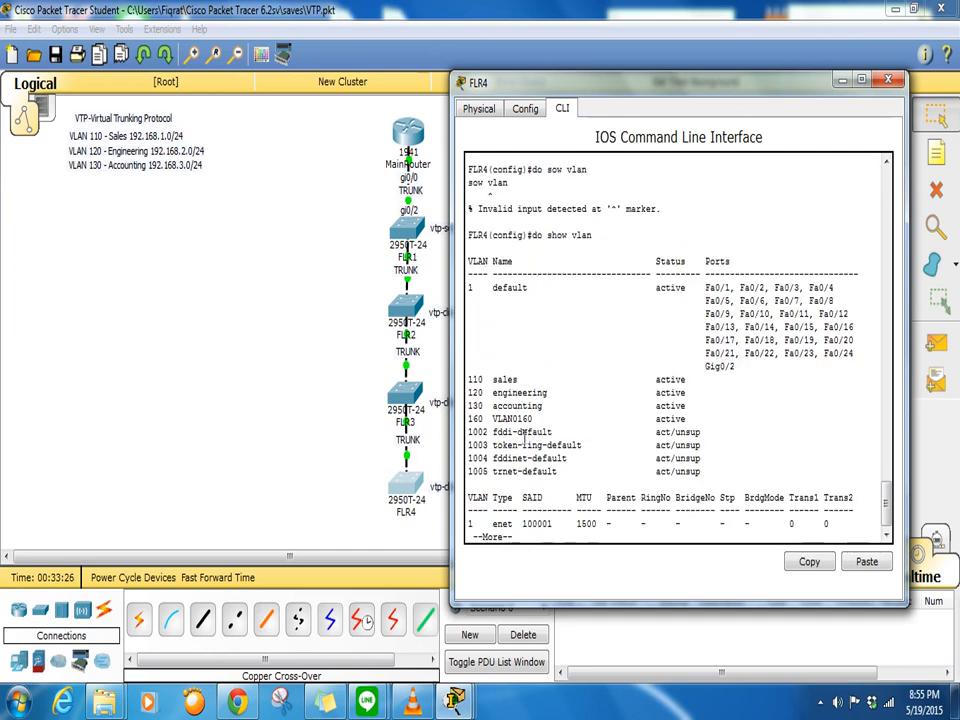
left_click_drag(553, 431, 440, 411)
left_click(328, 403)
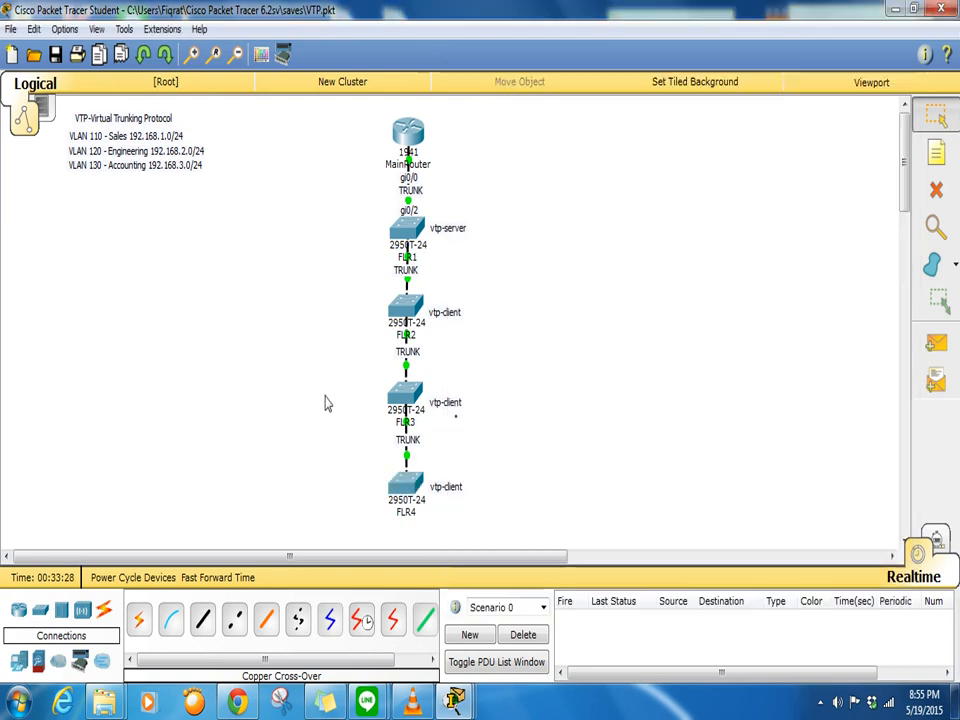
- On FLR1's console, quit the paged listing and exit VLAN configuration mode
left_click(412, 232)
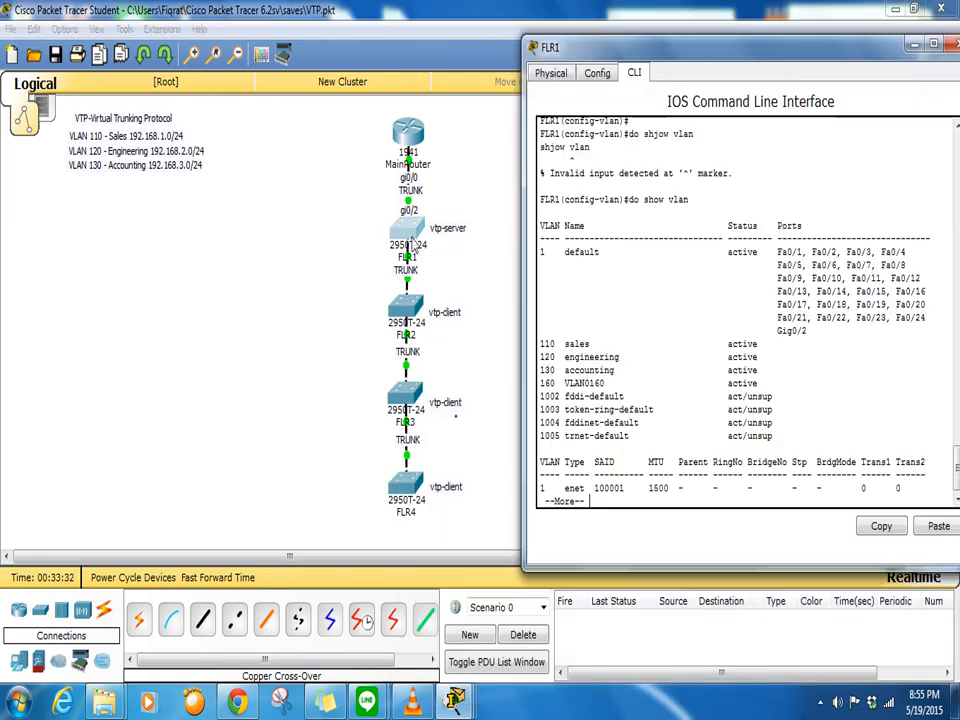
key("q")
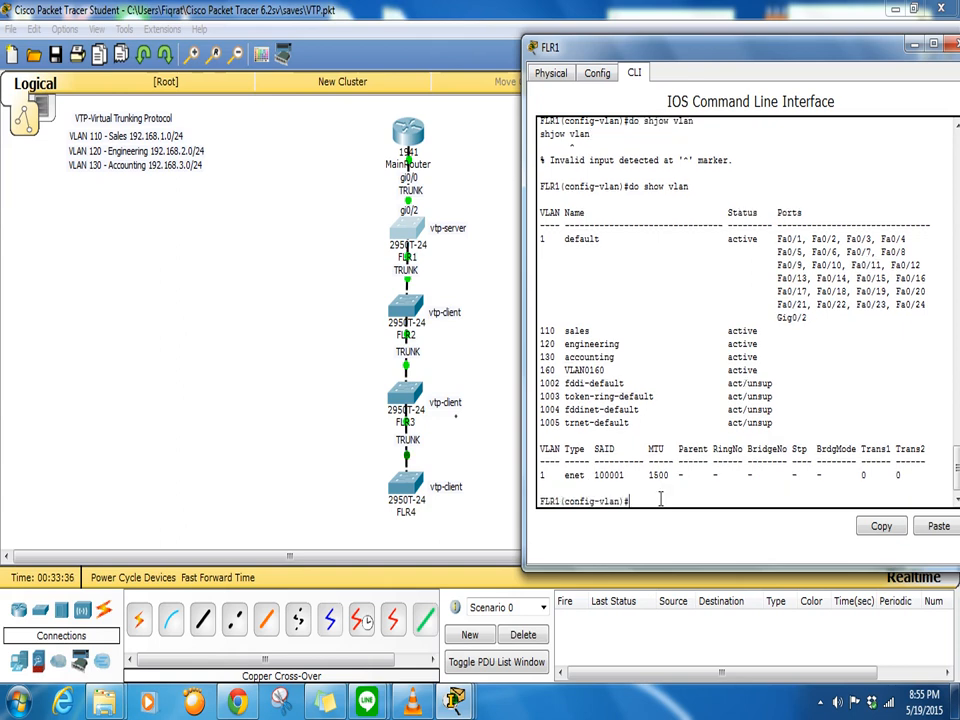
type("exit")
key("Return")
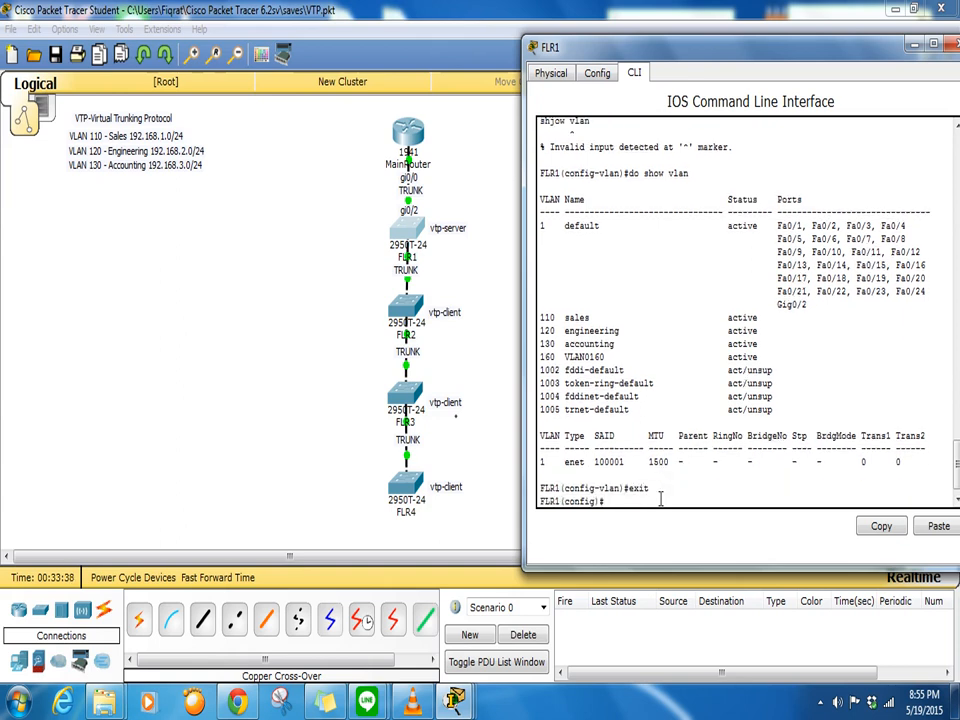
- Delete VLAN 160 with 'no vlan 160' and confirm only VLANs 110, 120, 130 remain
type("no vlan 160")
key("Return")
key("Return")
key("Return")
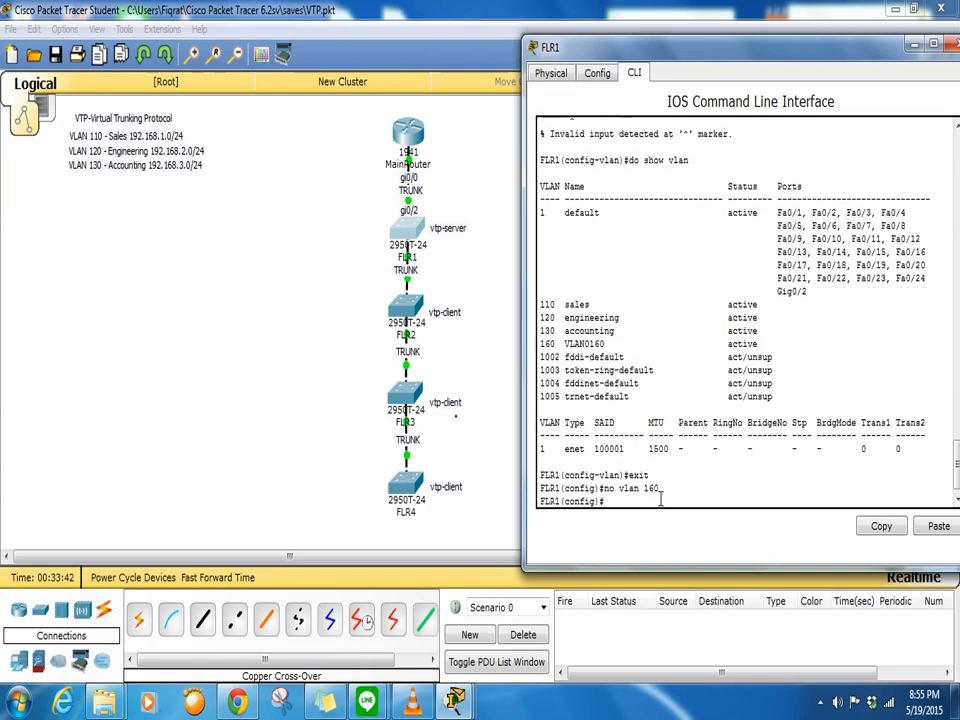
type("do sjow vlan")
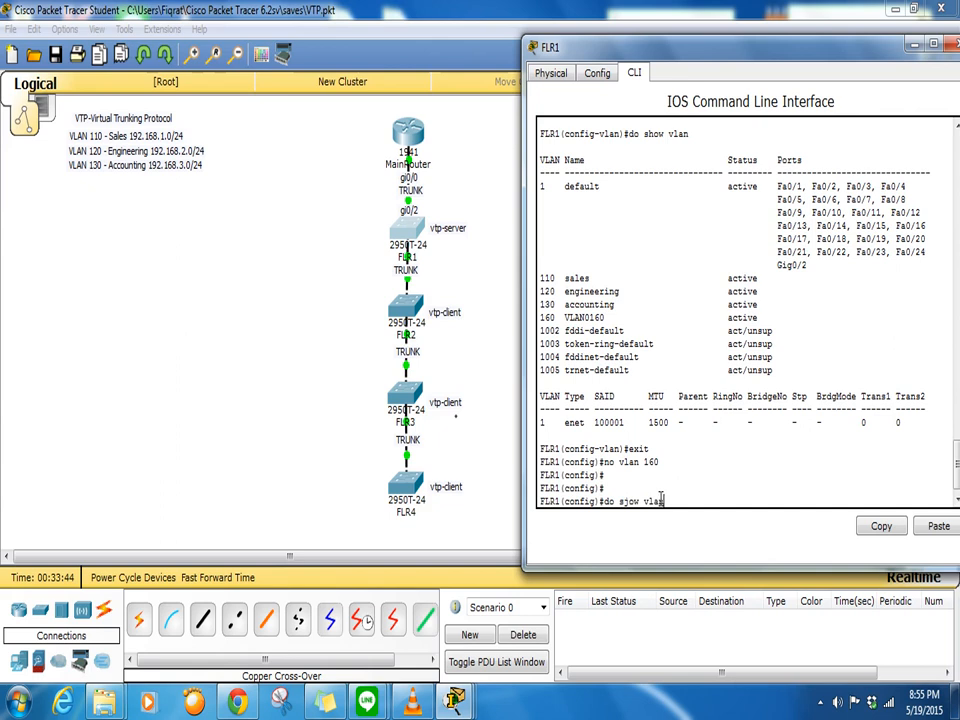
key("Return")
type("do")
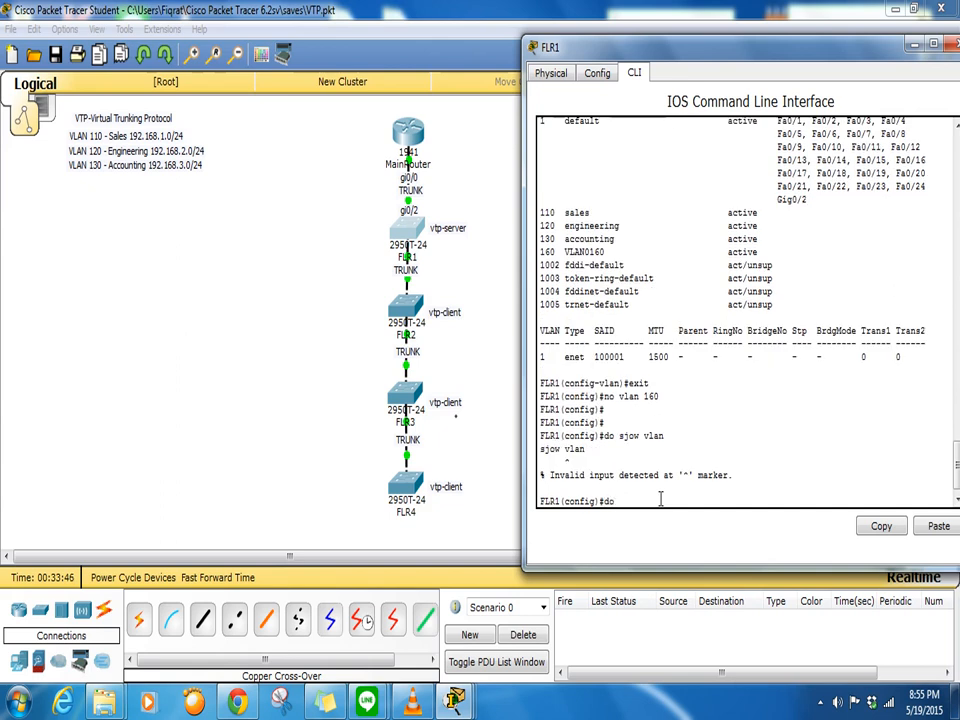
type(" show vlan")
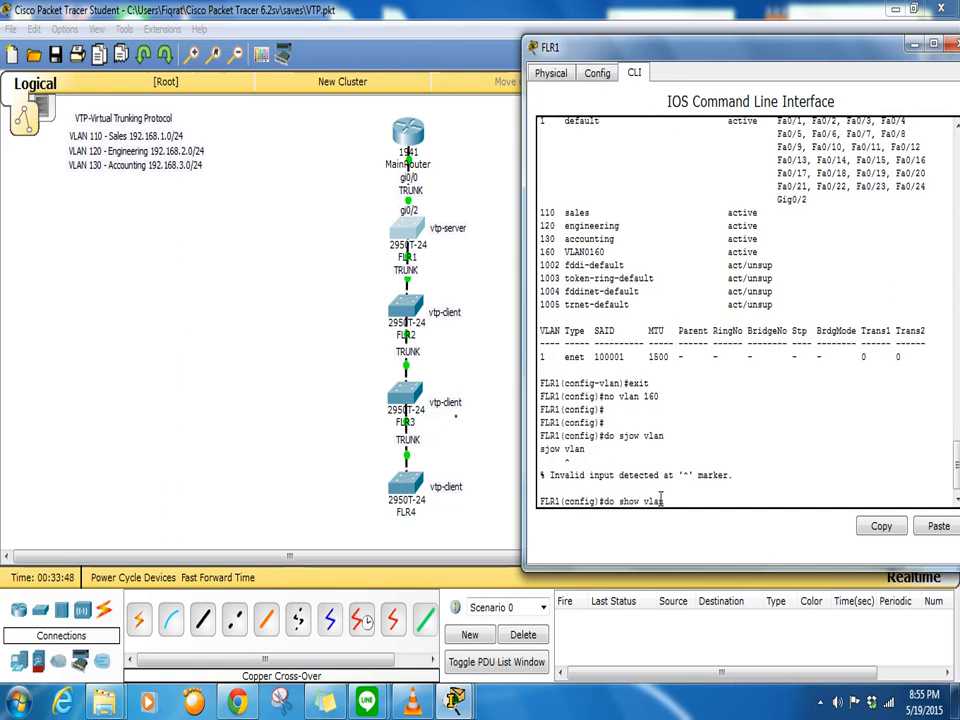
key("Return")
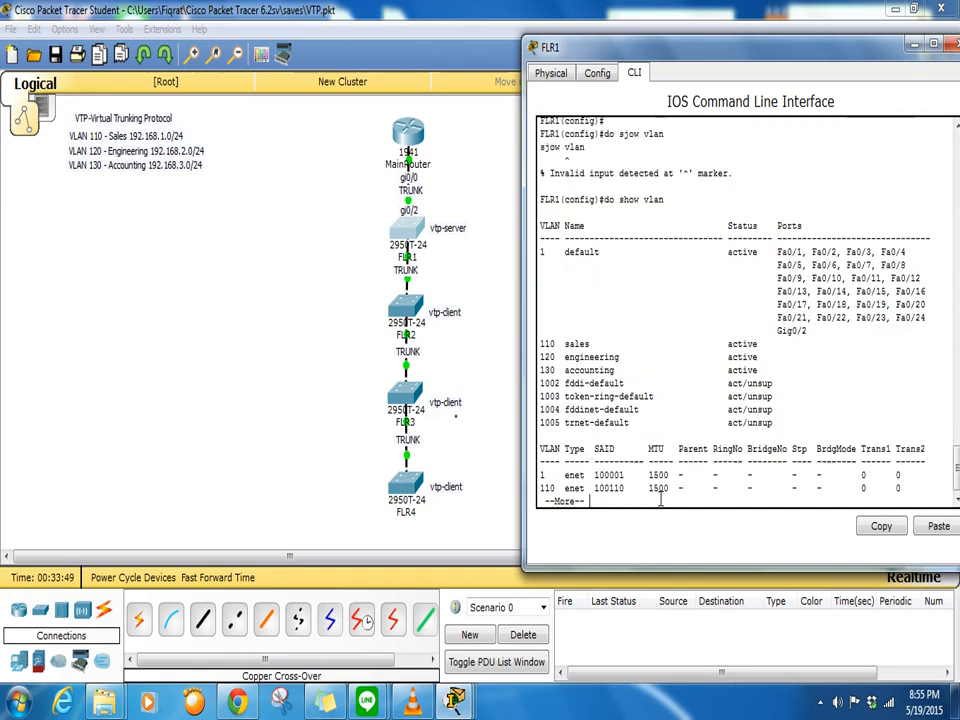
left_click(402, 311)
- Run 'do show vlan' on FLR2 to confirm VLAN 160 is gone, then switch to FLR3
type("q")
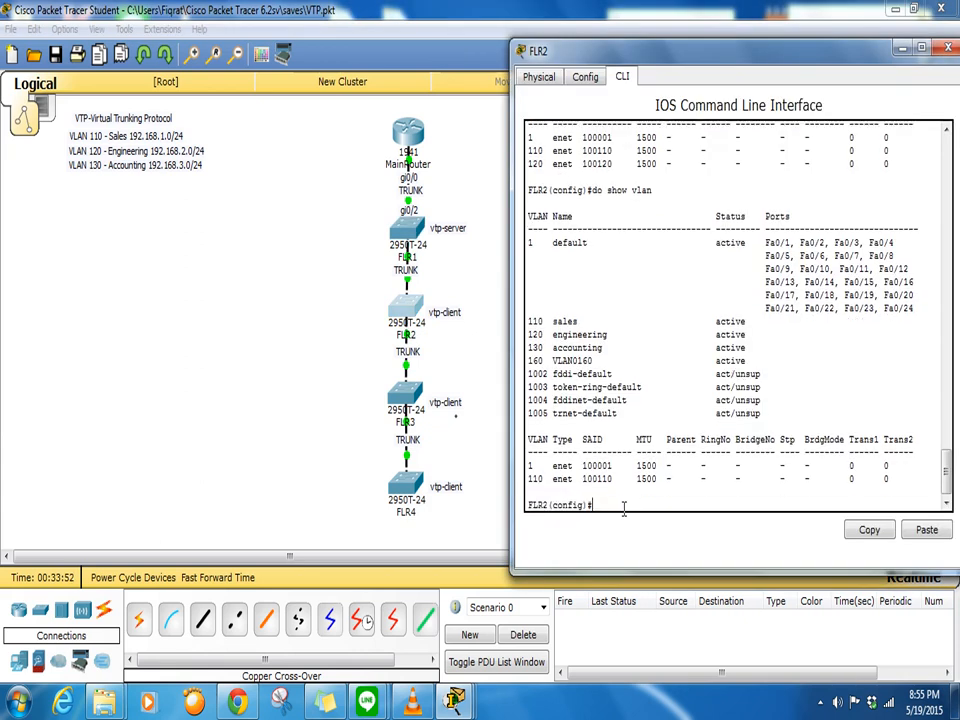
type("do show vlan")
key("Return")
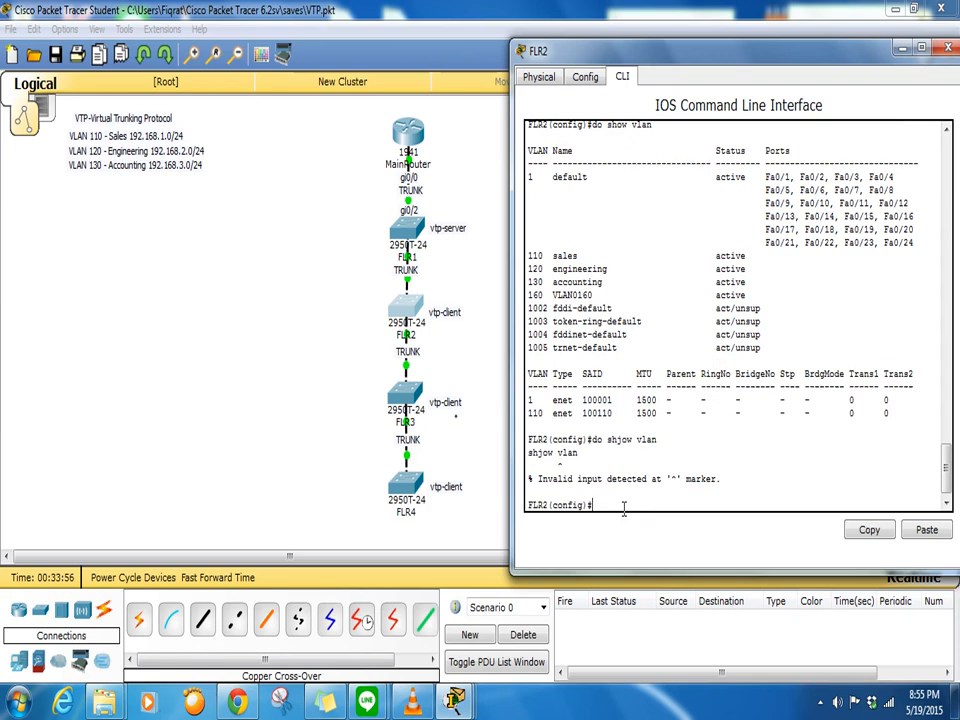
type("do show vlan")
key("Return")
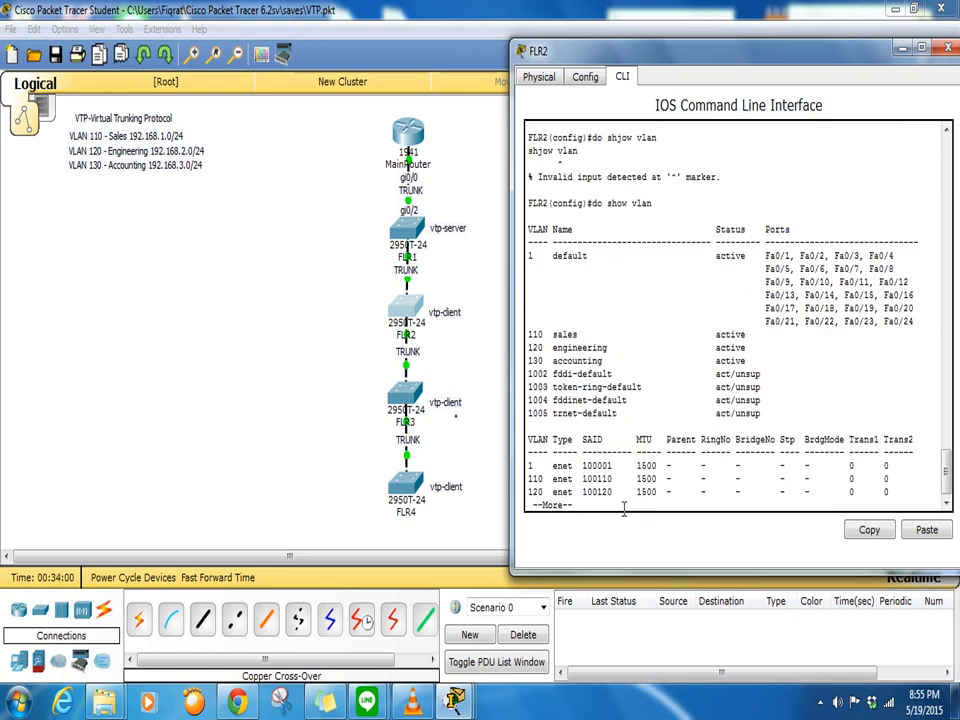
left_click_drag(530, 347, 614, 375)
left_click(413, 393)
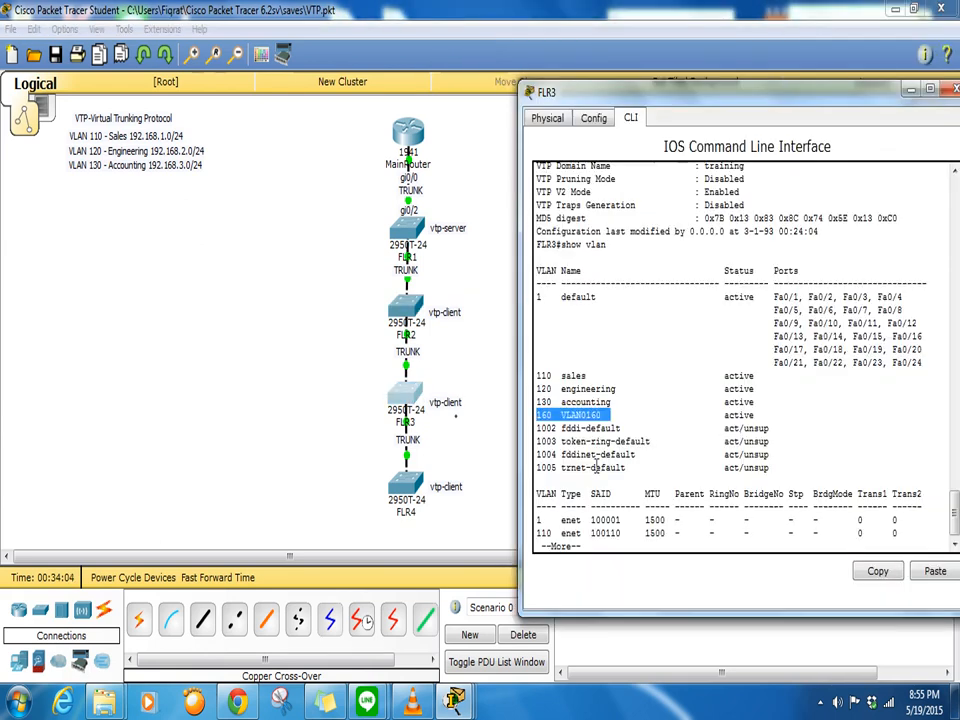
- Rerun the VLAN listing on FLR3 and highlight the lines around VLAN 160
left_click(592, 543)
key("ctrl+c")
type("doshow vlan")
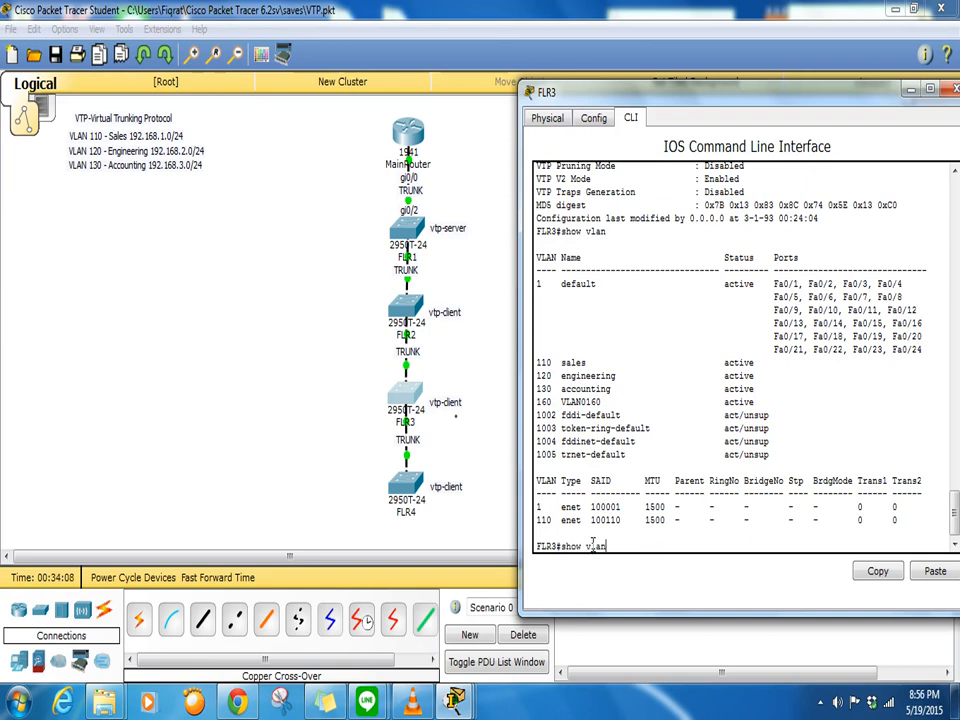
key("Return")
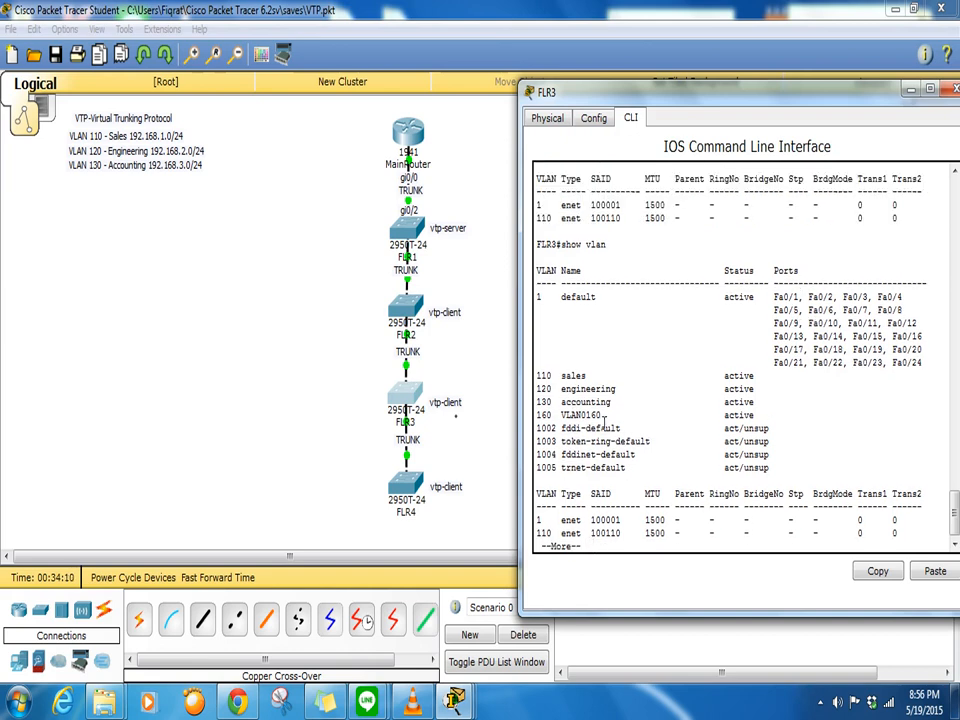
left_click_drag(604, 414, 540, 412)
left_click(641, 420)
left_click_drag(613, 428, 553, 402)
left_click(626, 441)
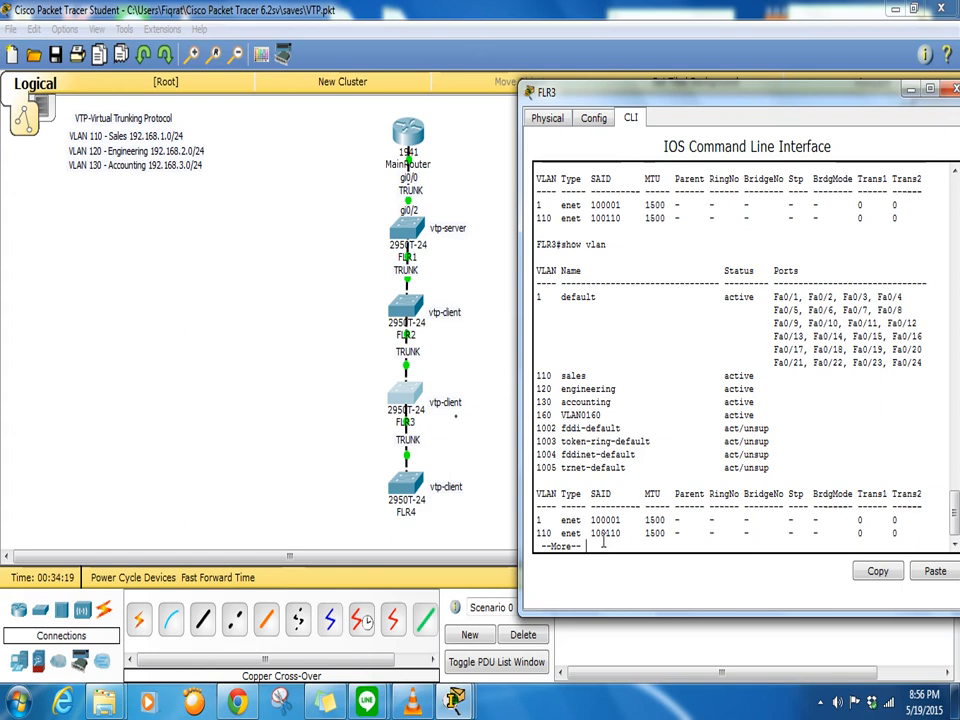
key("Return")
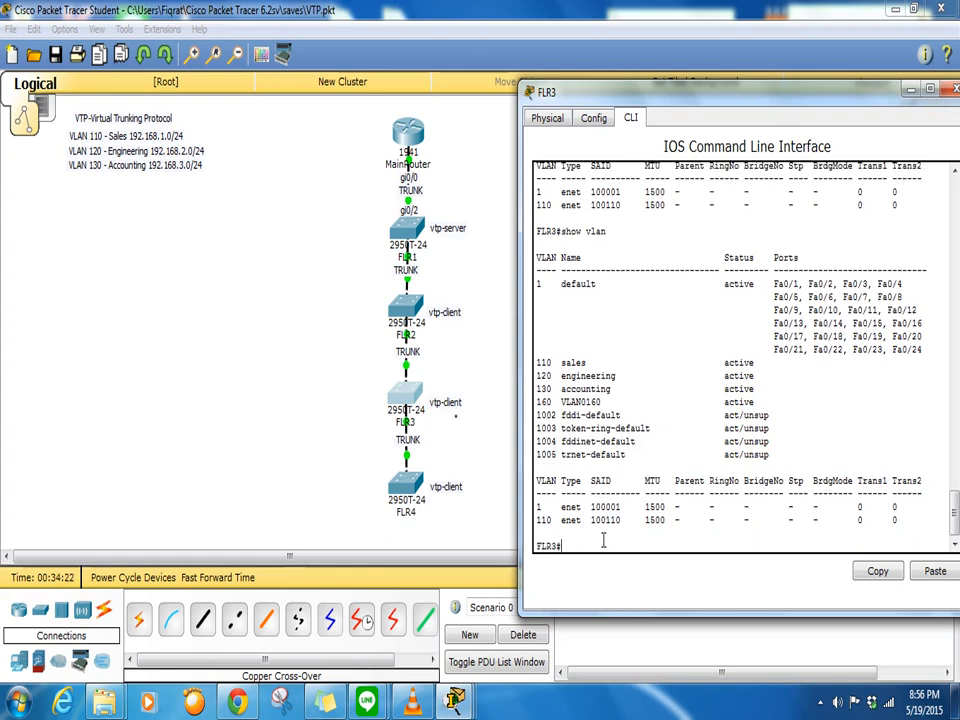
- List FLR3's VLANs again, then exit to log out of the console session
type("show vlan")
key("Return")
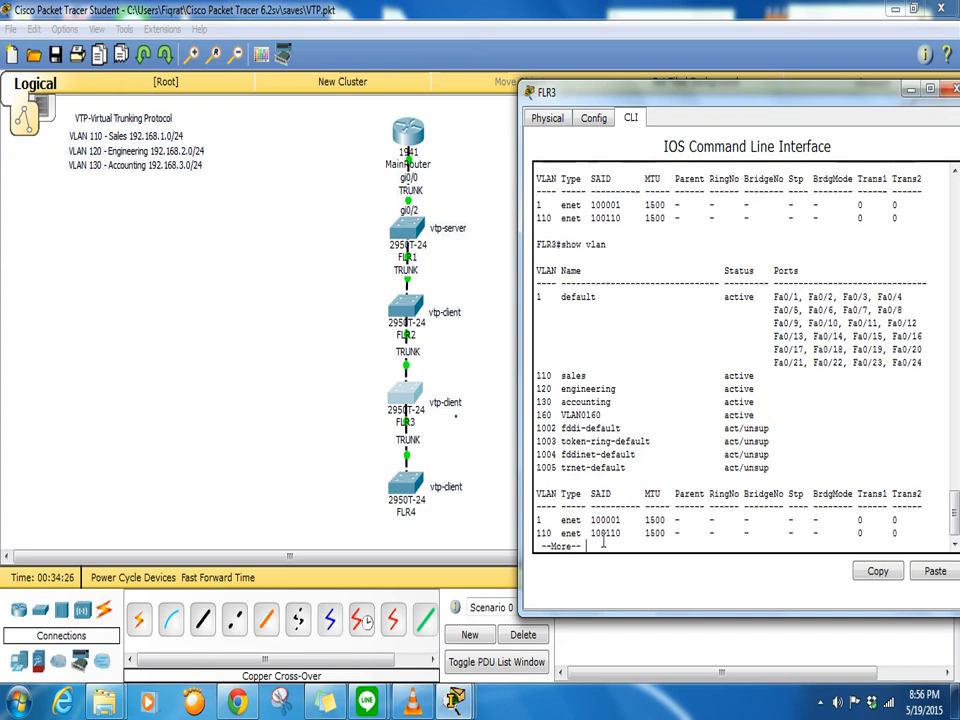
key("Return")
key("Return")
type("xit")
key("Return")
key("Return")
key("Return")
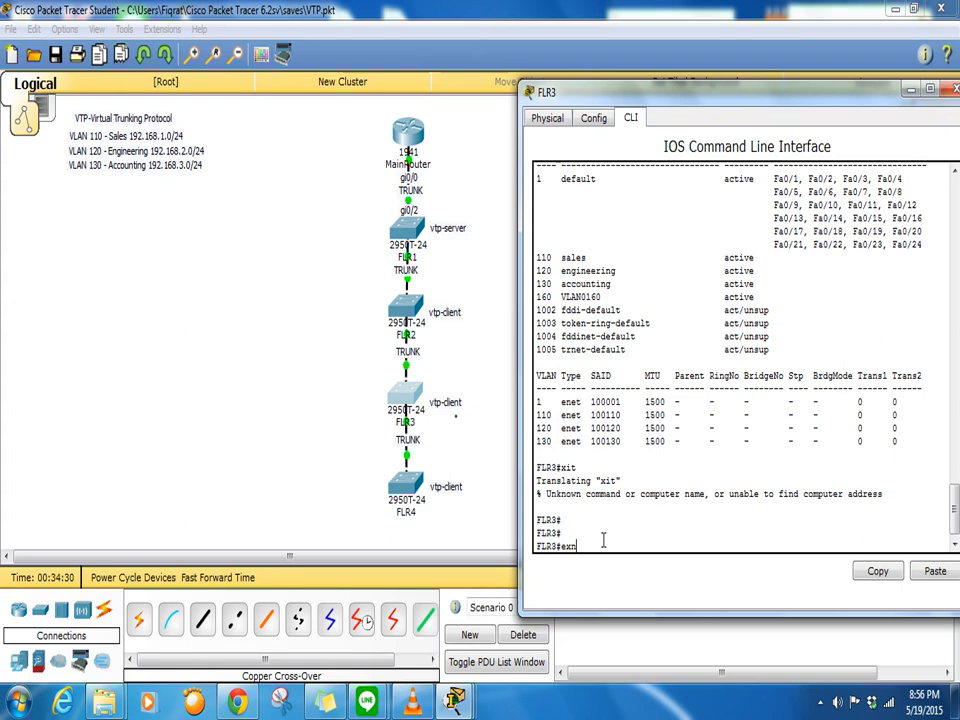
type("exit")
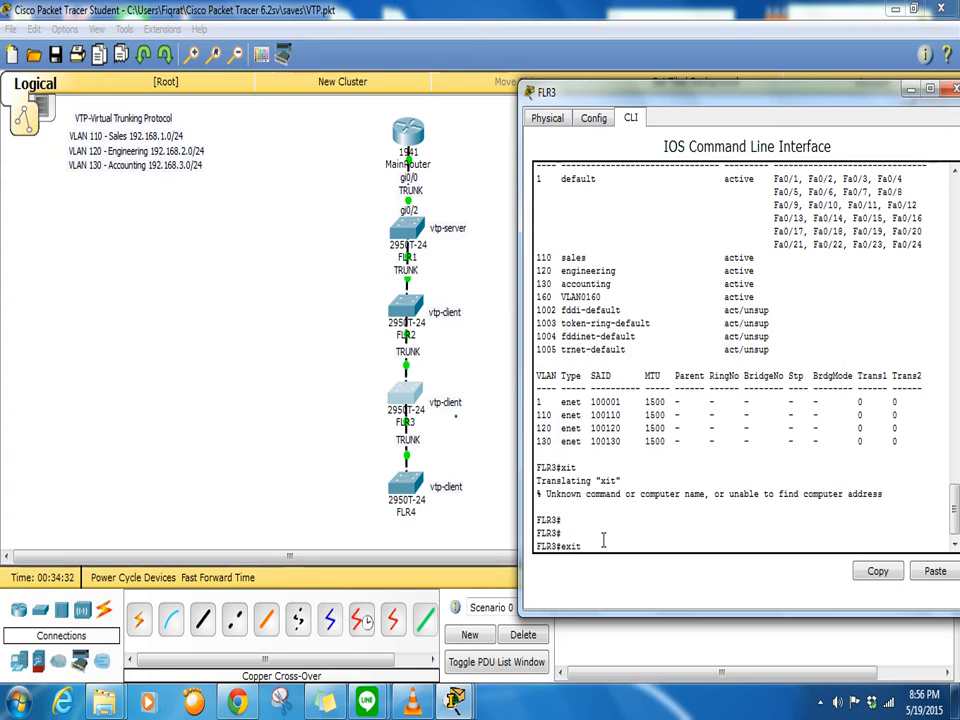
key("Return")
key("Return")
key("Return")
key("Return")
key("Return")
key("Return")
key("Return")
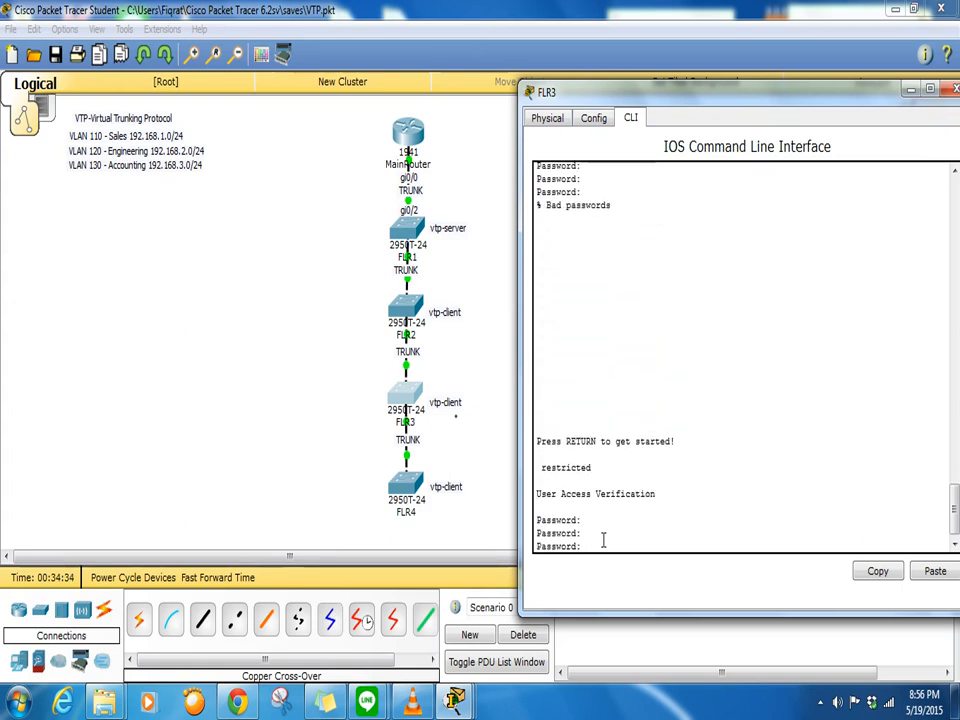
- Log back into FLR3, enter privileged mode, and list VLANs showing VLAN0160 still active
key("Return")
type("e")
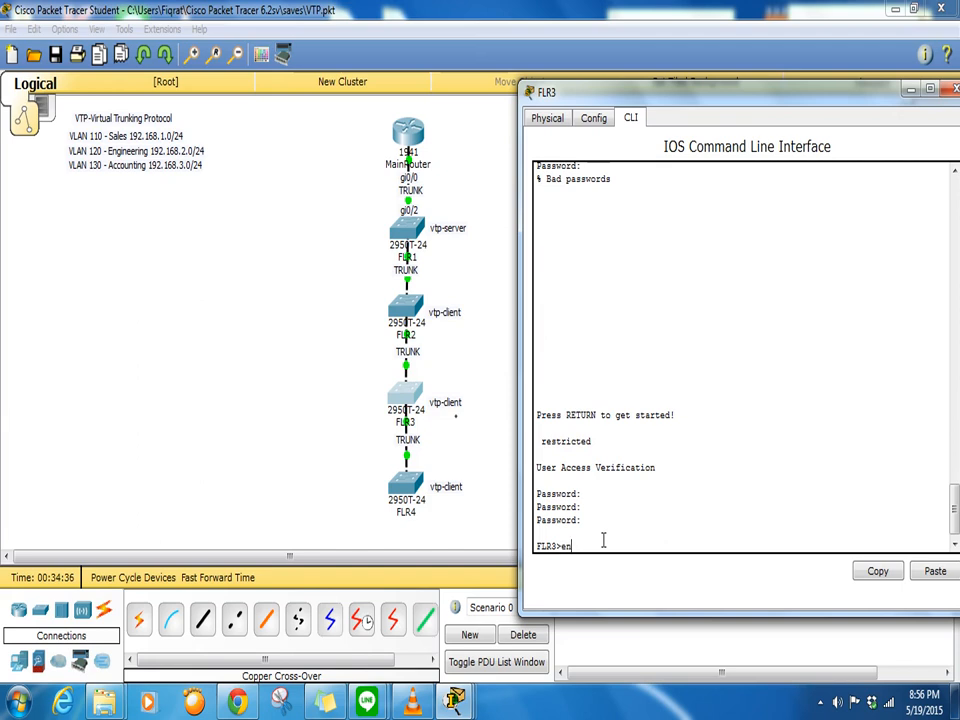
type("n")
key("Return")
key("Return")
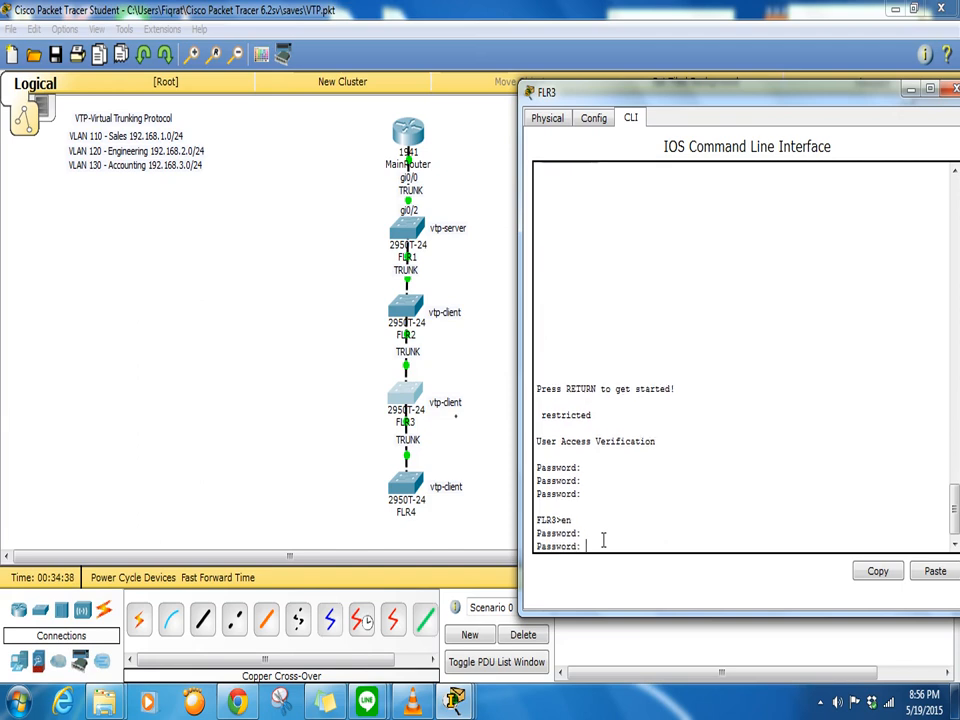
key("Return")
type("show vlan")
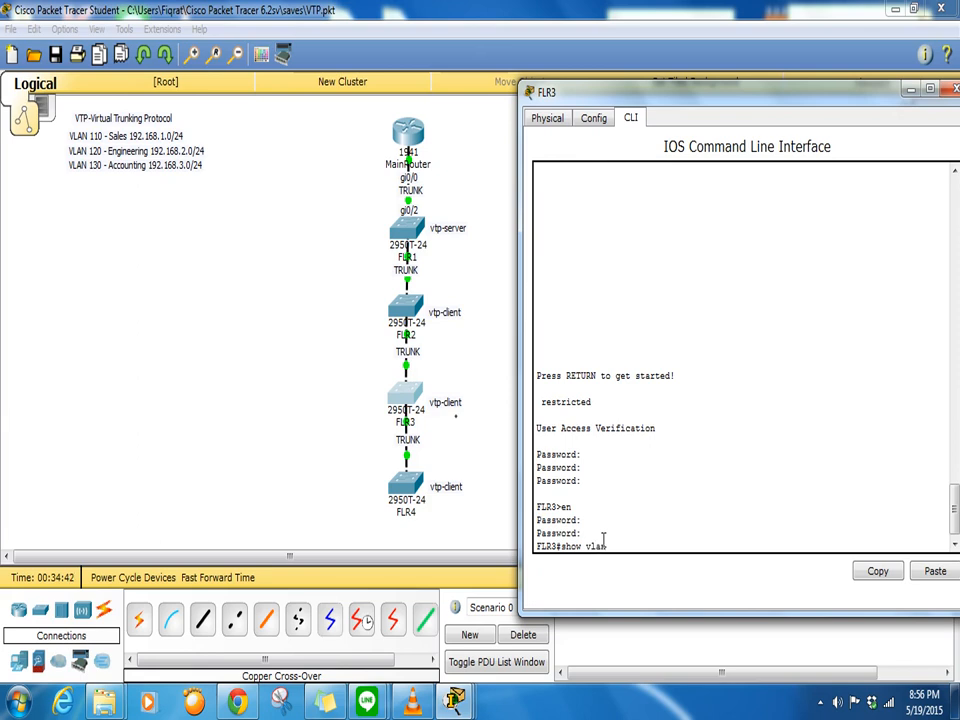
key("Return")
key("Return")
key("Return")
key("Return")
key("Return")
key("Return")
key("Return")
key("Return")
key("Return")
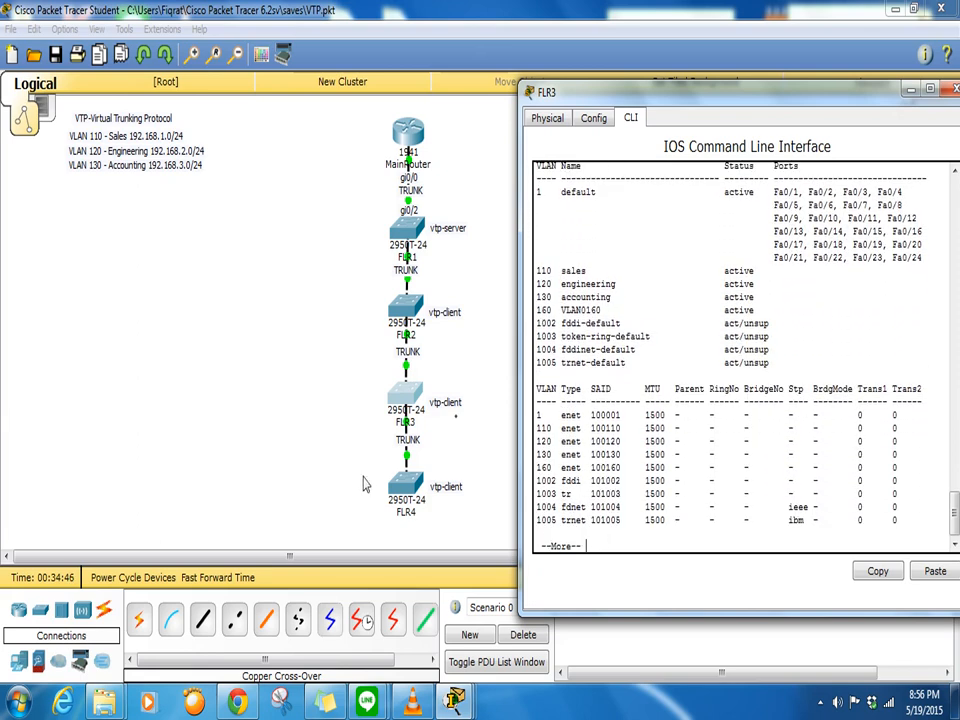
left_click(405, 483)
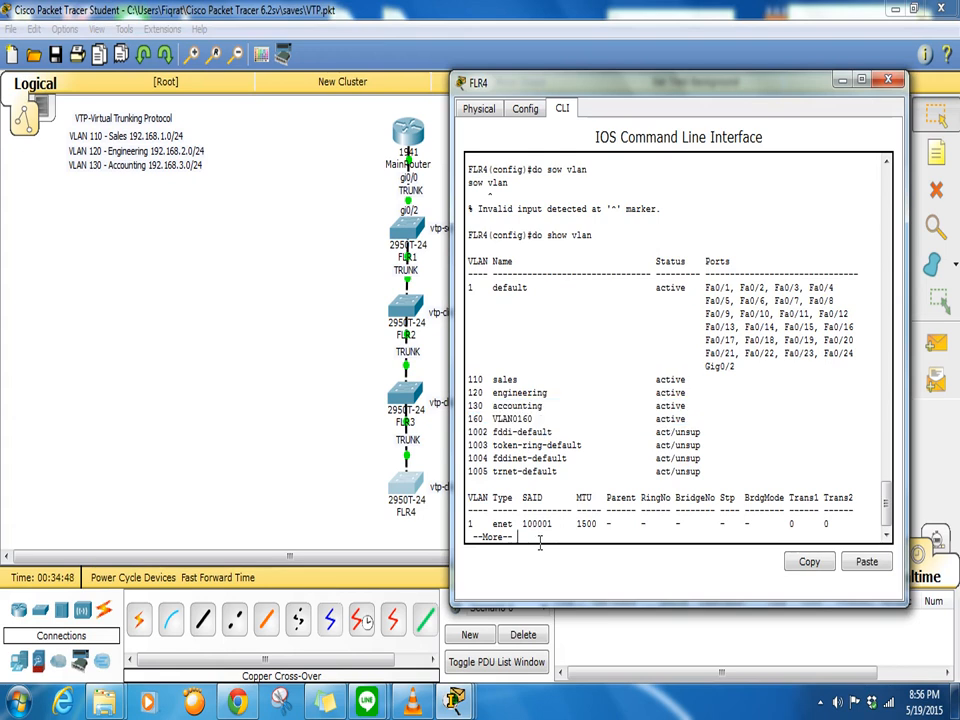
- Quit the paged output, exit FLR4's configuration mode, and run 'show vlan' showing VLAN0160 active
type("q")
type("exit")
key("Return")
key("Return")
key("Return")
key("Return")
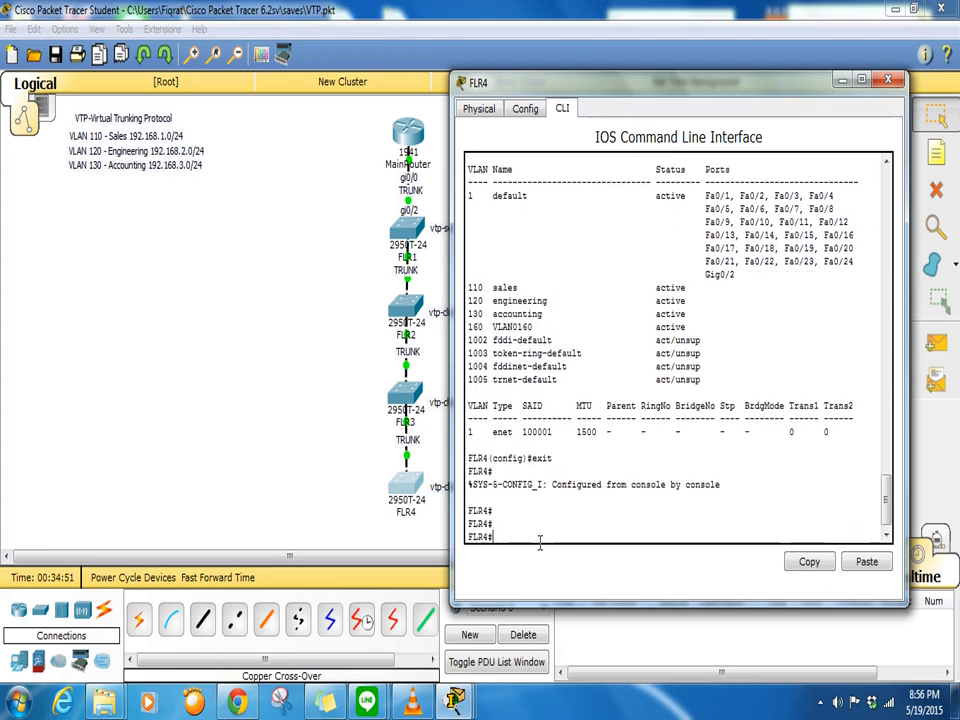
type("show vlan")
key("Return")
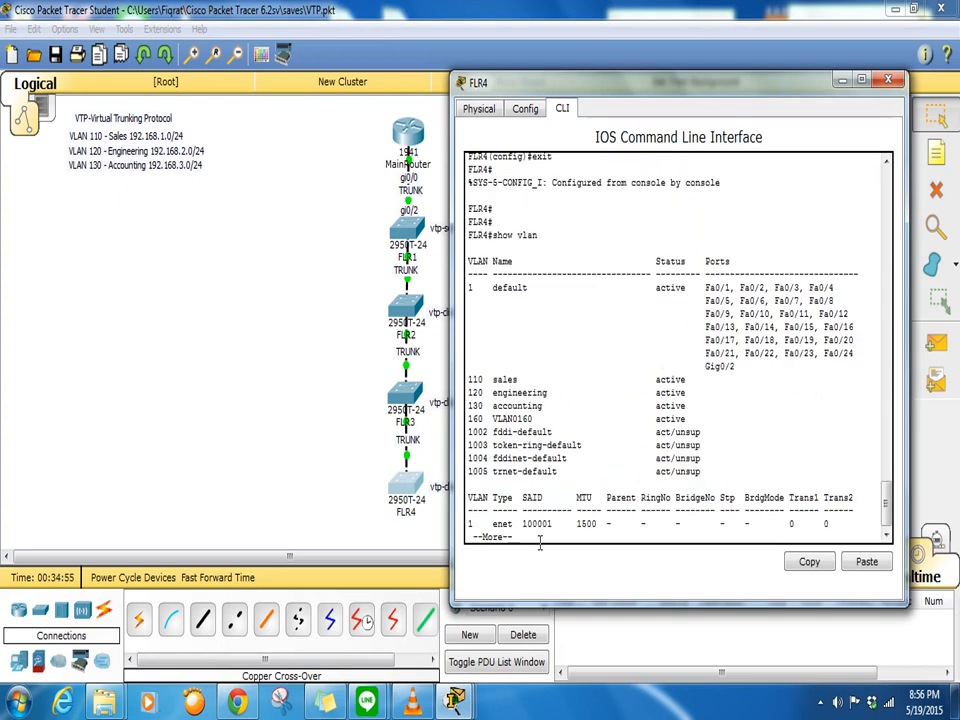
key("Return")
key("Return")
key("Return")
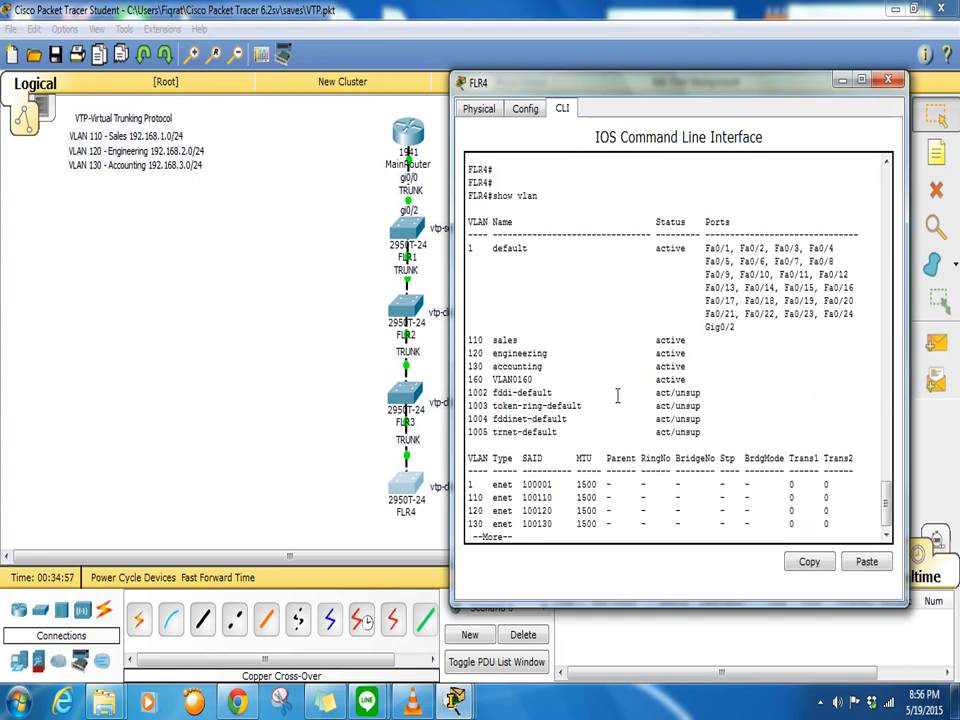
- On FLR1, remove VLAN 160 with 'no vlan 160', then switch to FLR3's console
left_click(410, 236)
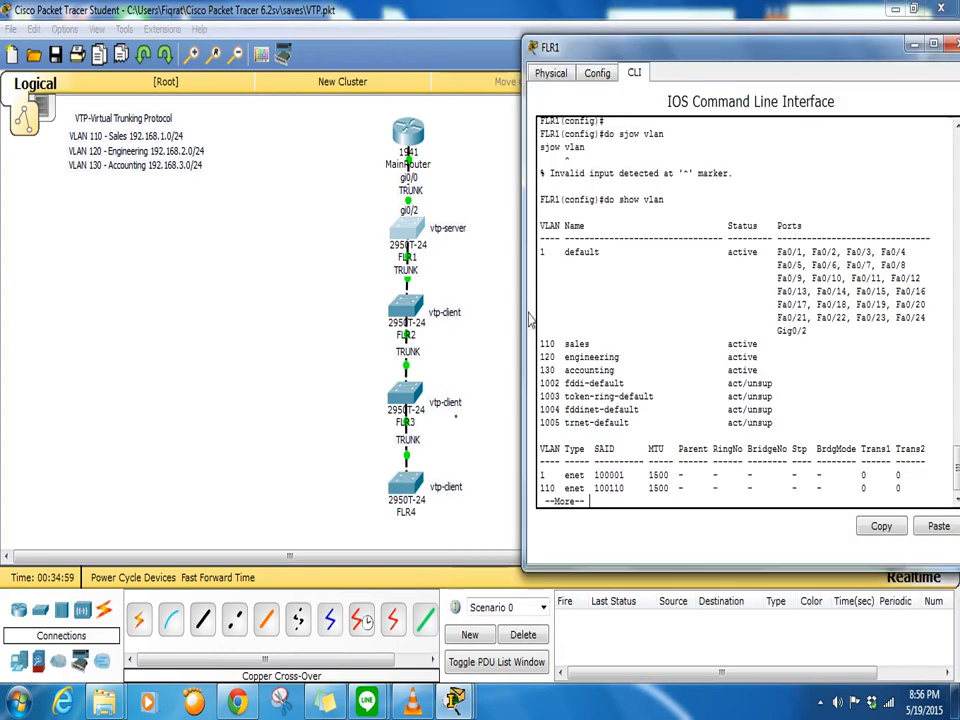
key("q")
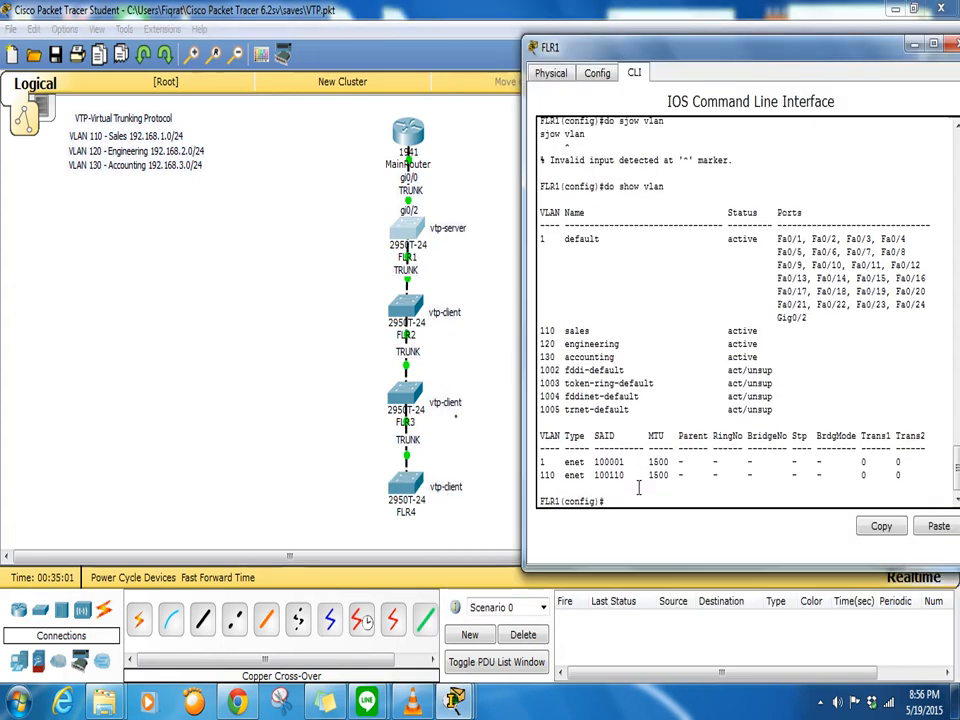
type("no vlan")
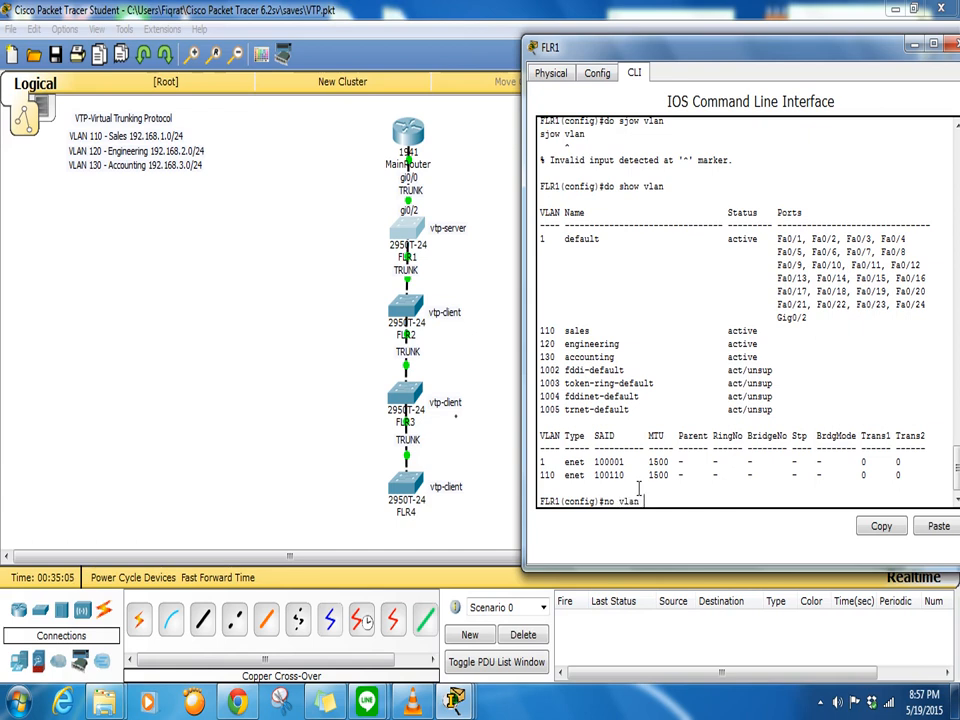
type(" 160")
key("Return")
key("Return")
key("Return")
key("Return")
key("Return")
key("Return")
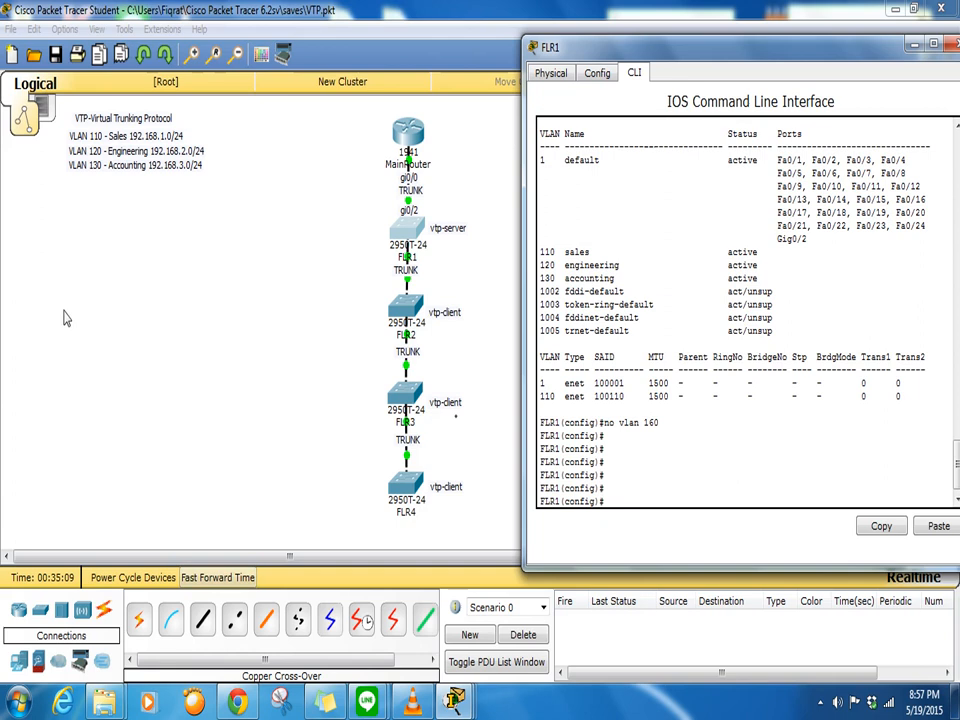
left_click(407, 400)
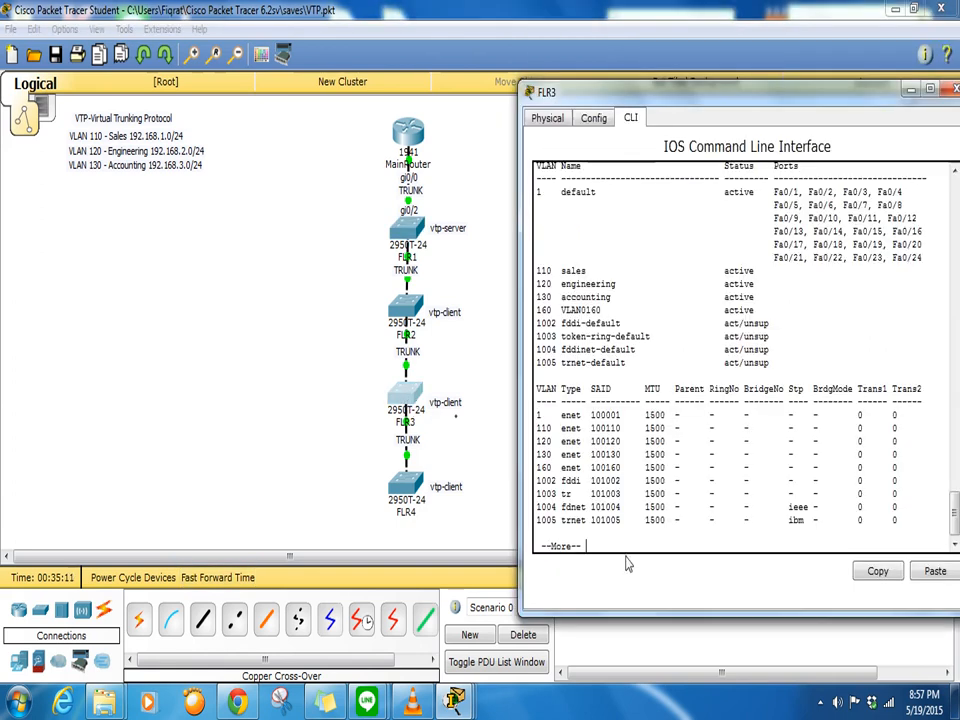
- Re-list FLR3's VLANs, highlighting the VLAN 160 line, then view FLR4's console to compare
key("Return")
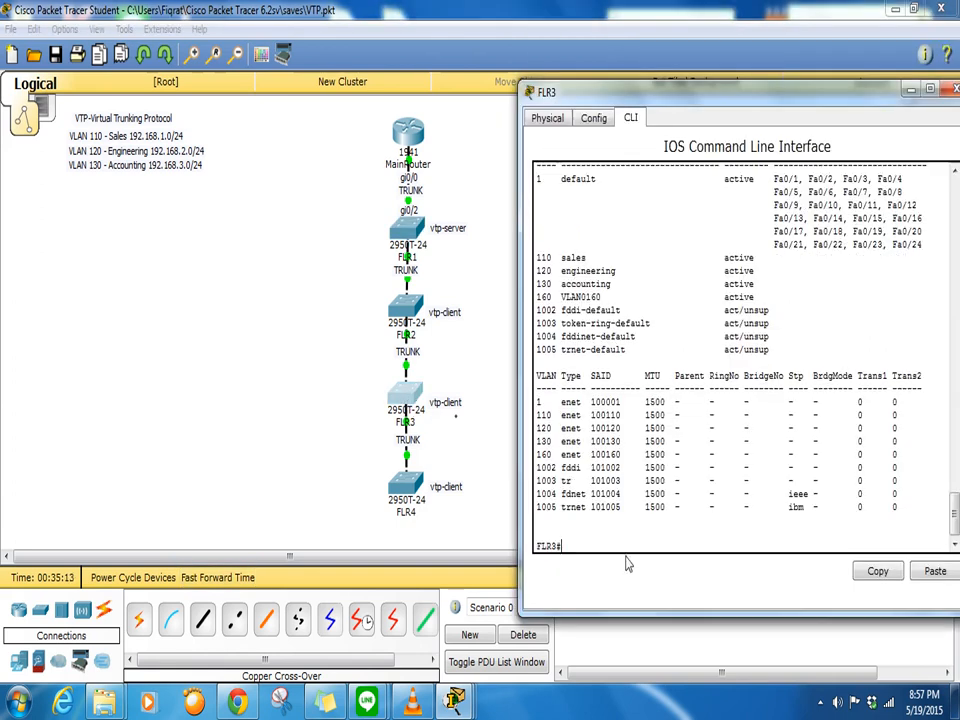
type("show vlan")
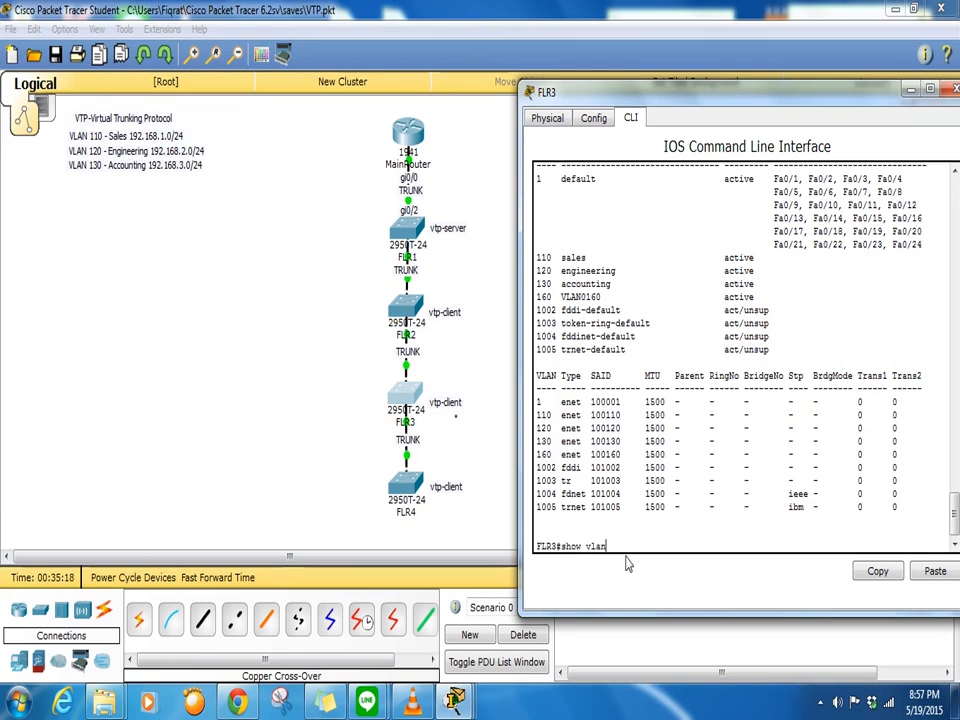
key("Return")
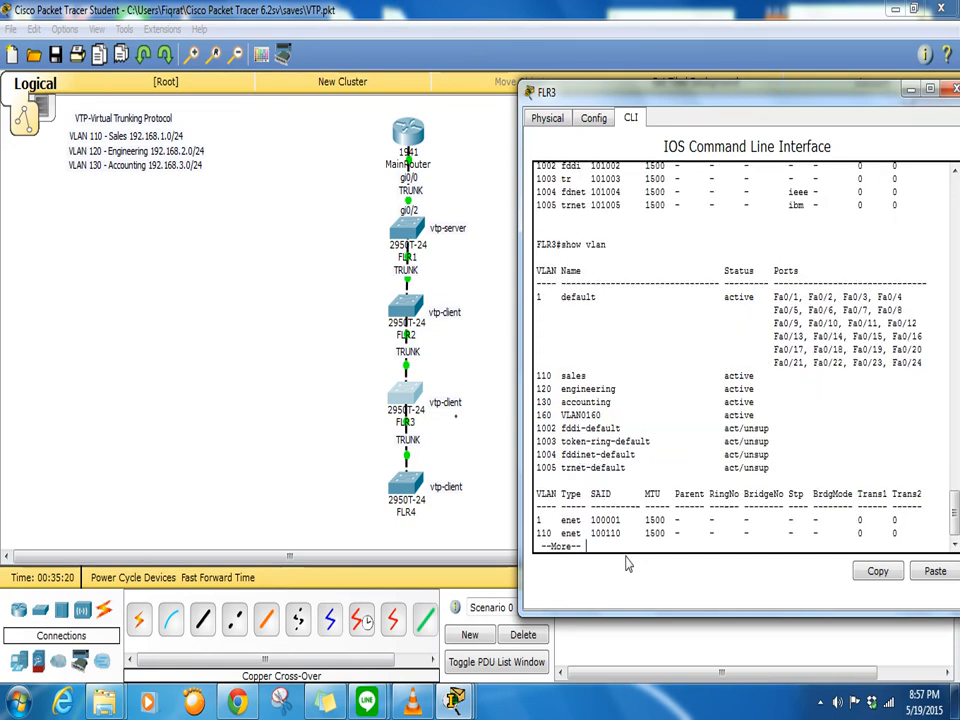
left_click_drag(756, 420, 536, 417)
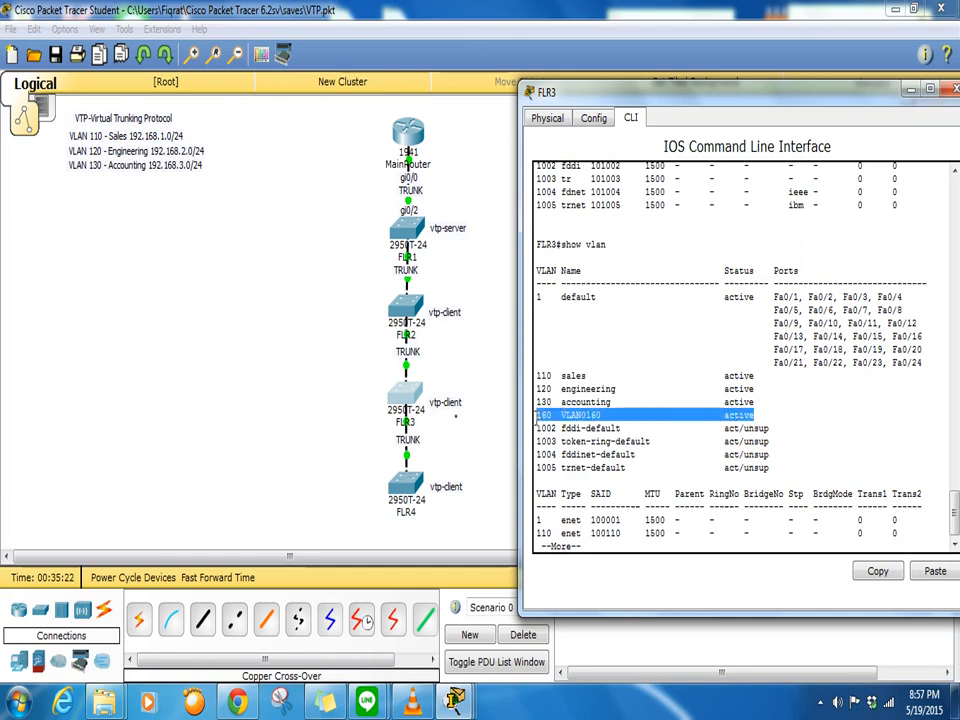
left_click(618, 548)
key("q")
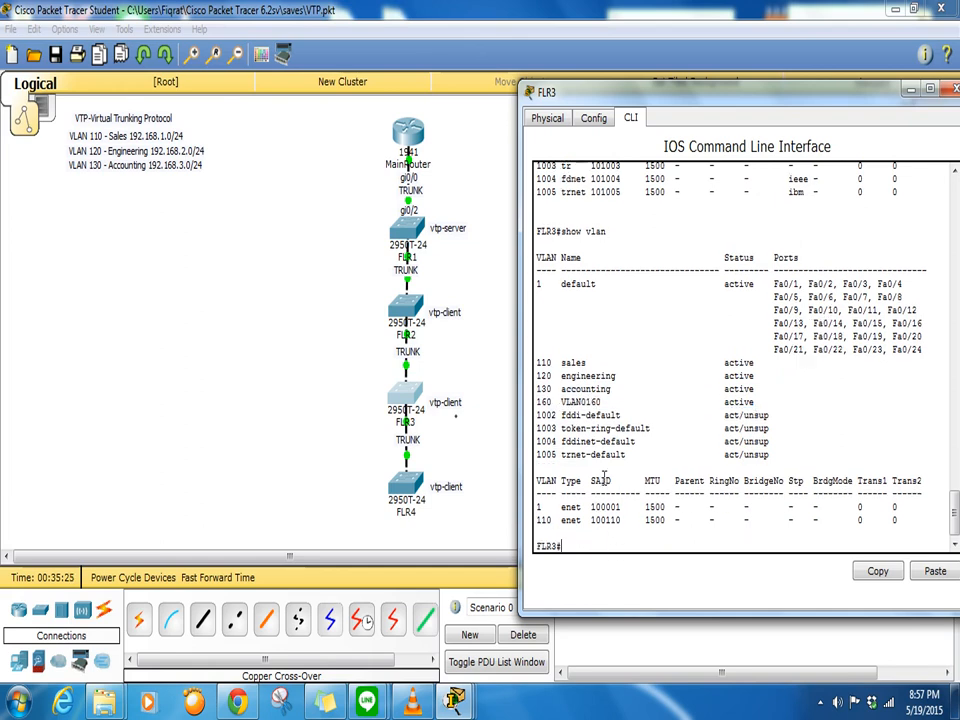
left_click(505, 427)
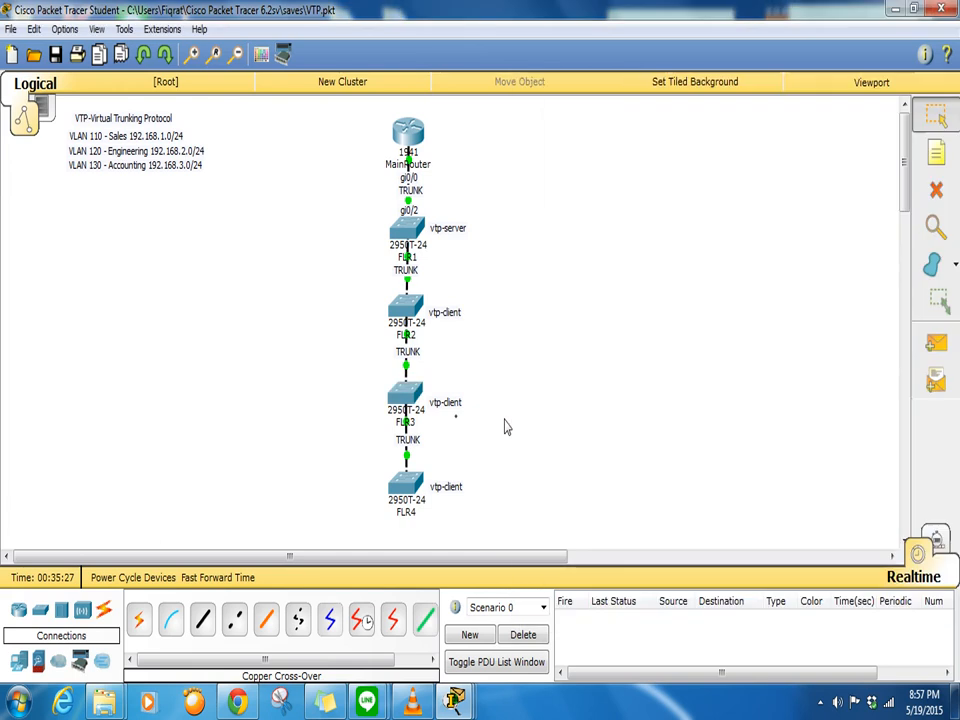
left_click(408, 485)
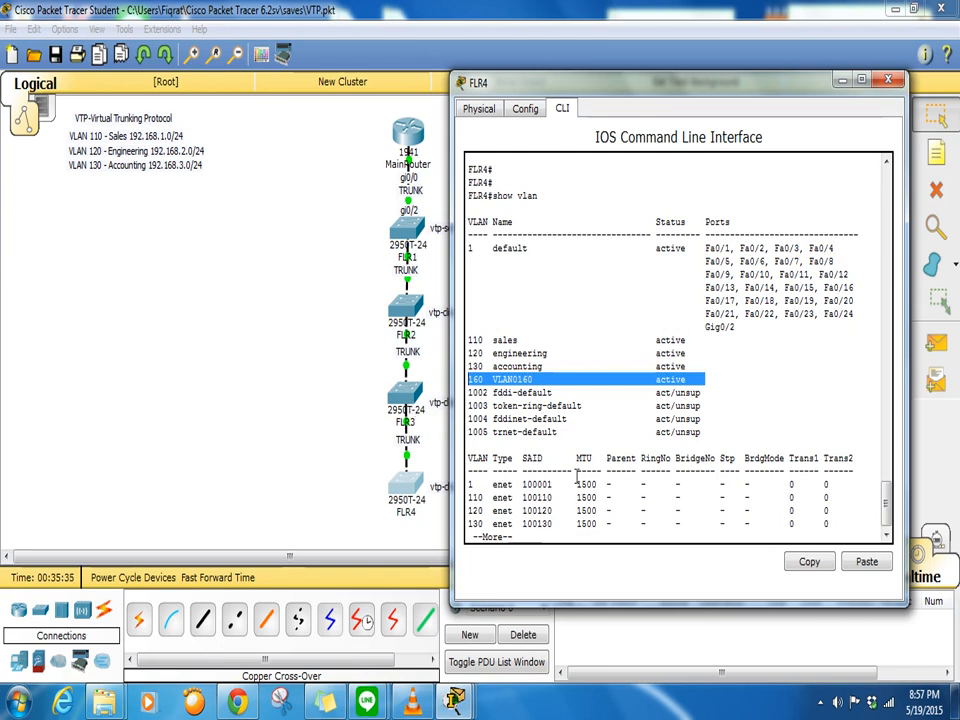
- On FLR1, enter interface configuration for VLAN 20 with 'int vlan 20'
left_click(343, 272)
left_click(399, 231)
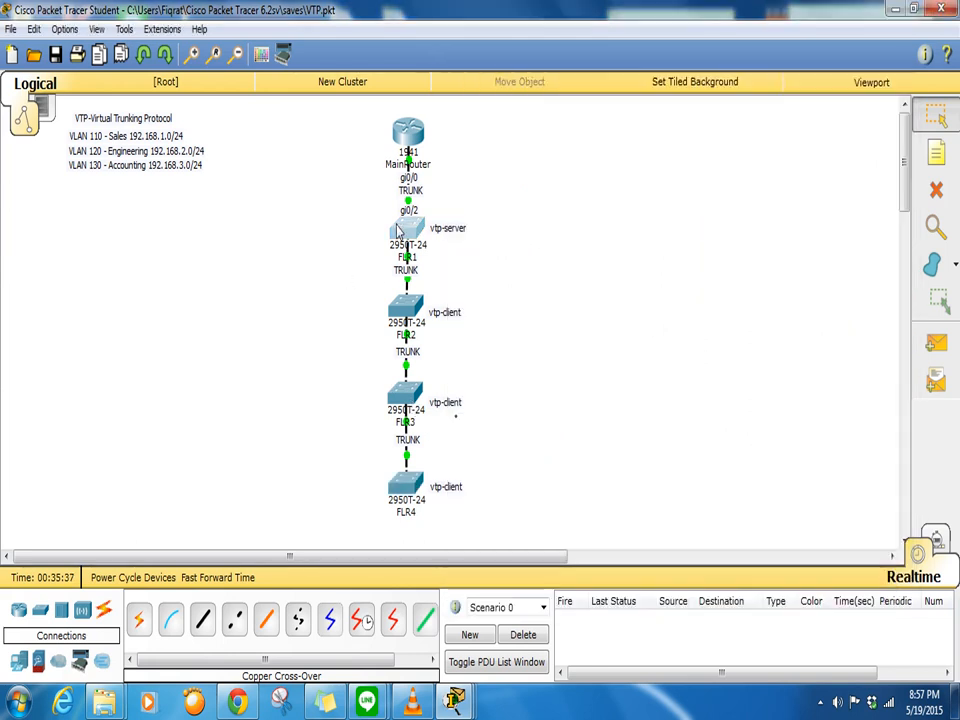
type("int vlan 20")
key("Return")
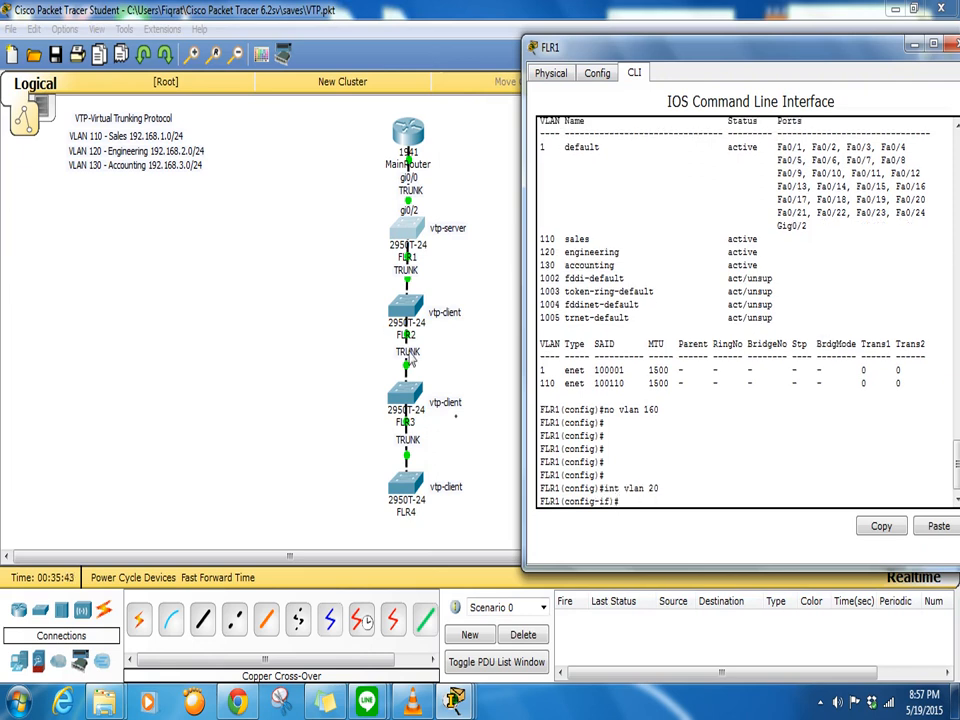
- Run 'show vlan' on FLR3 again, with VLAN 160 still listed as active
left_click(408, 395)
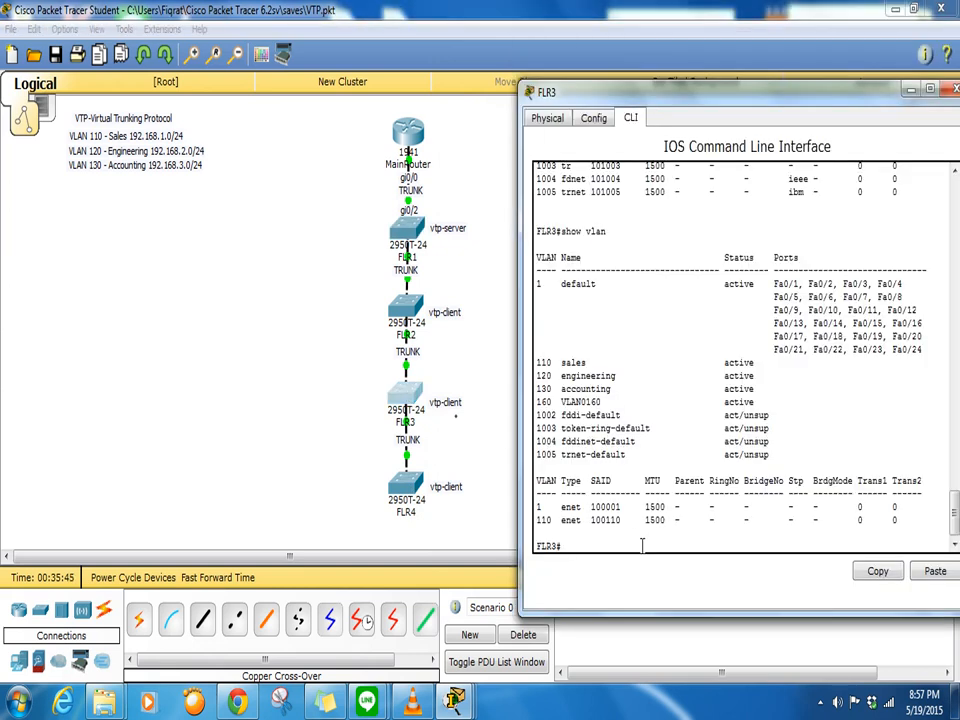
type("show v")
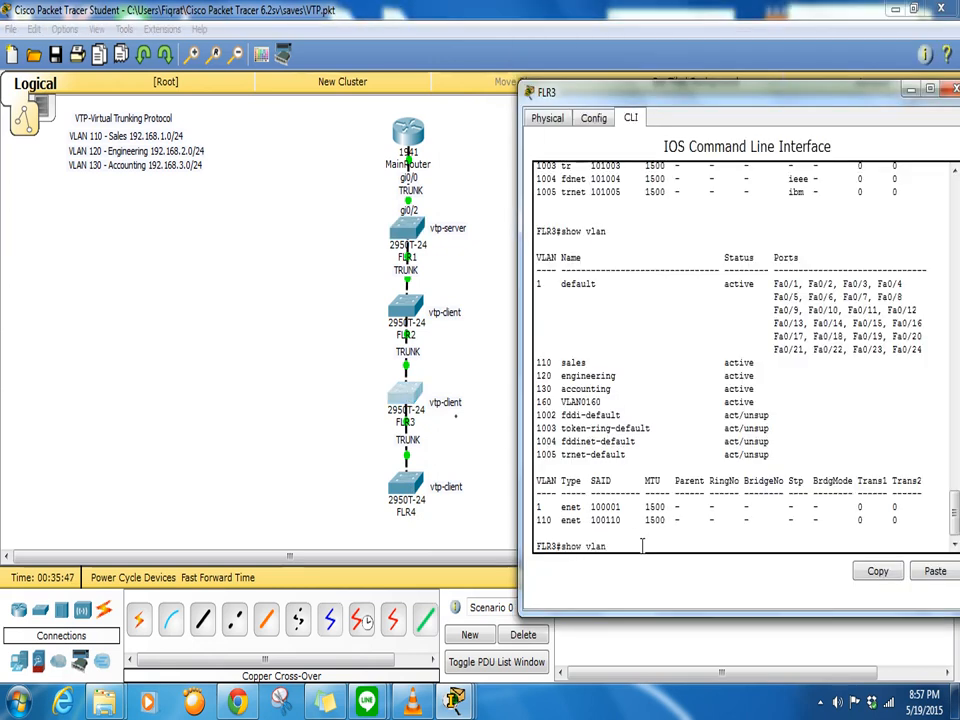
type("lan")
key("Return")
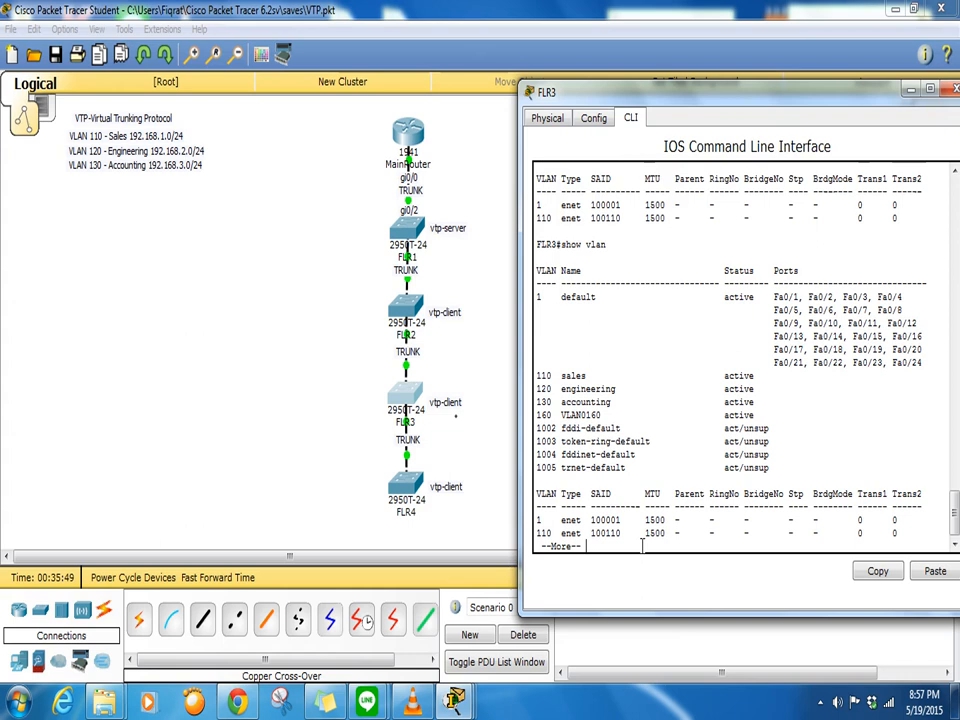
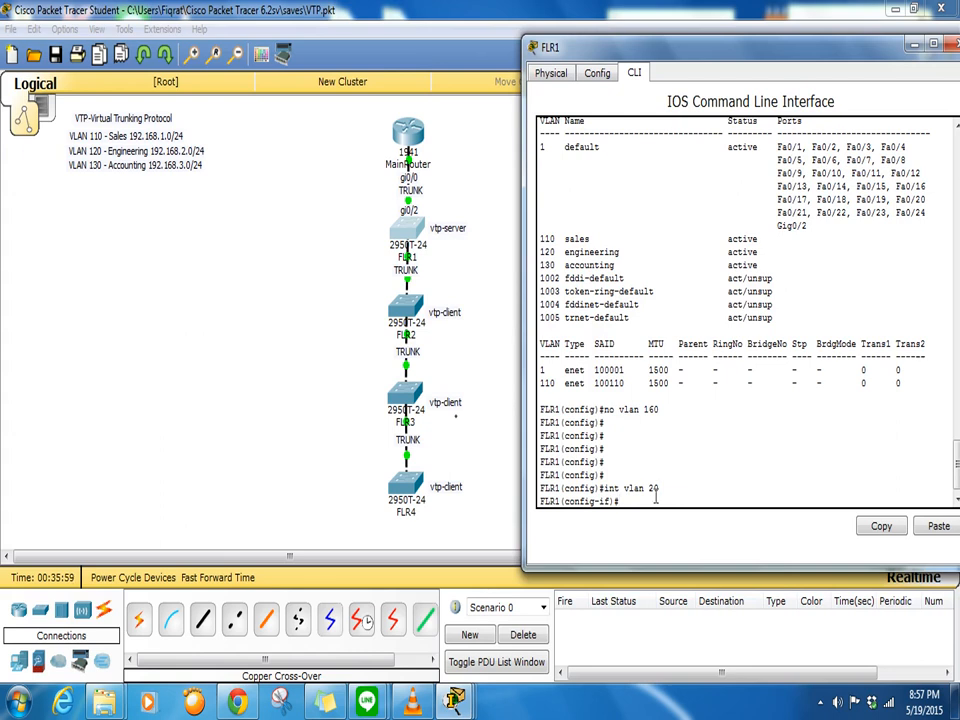
- On FLR1, remove interface VLAN 20 with 'no int vlan 20' and create VLAN 20
key("Up")
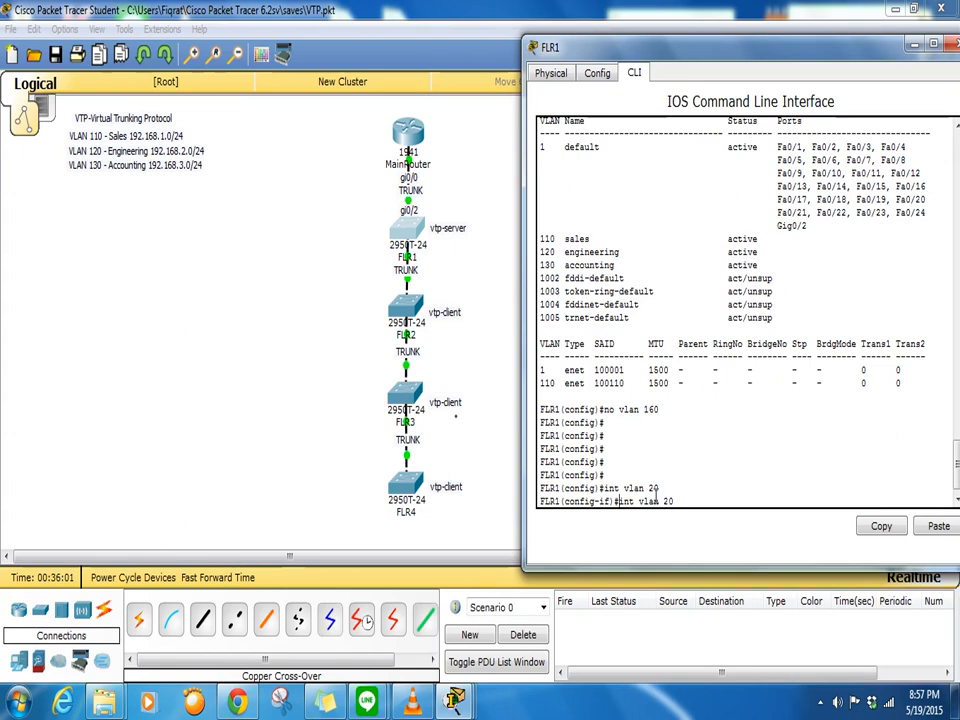
type("no")
key("Return")
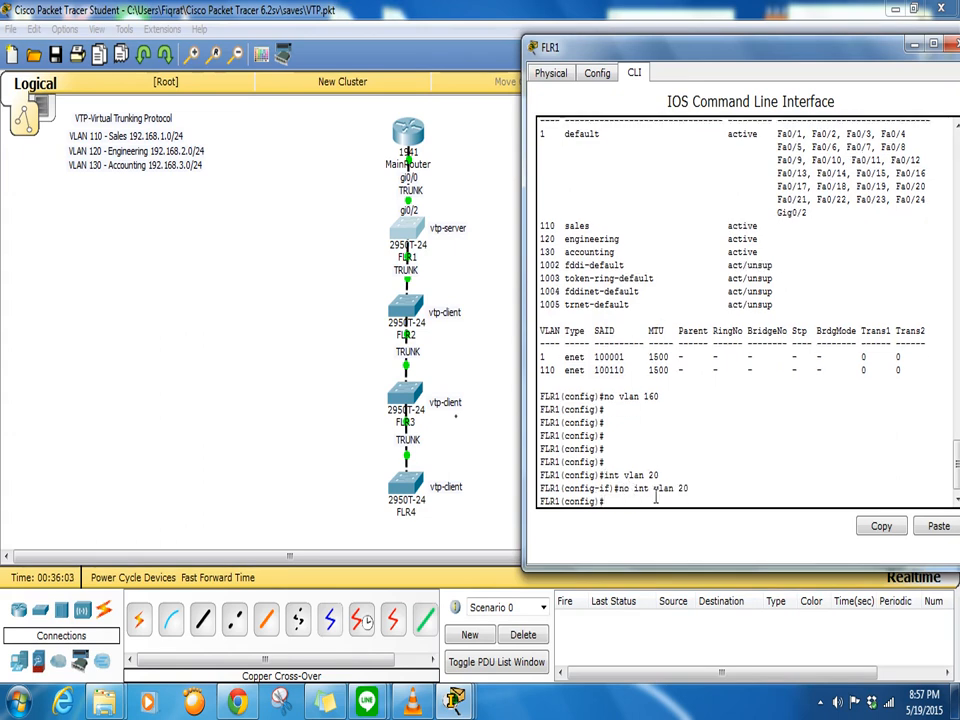
type("vlan 20")
key("Return")
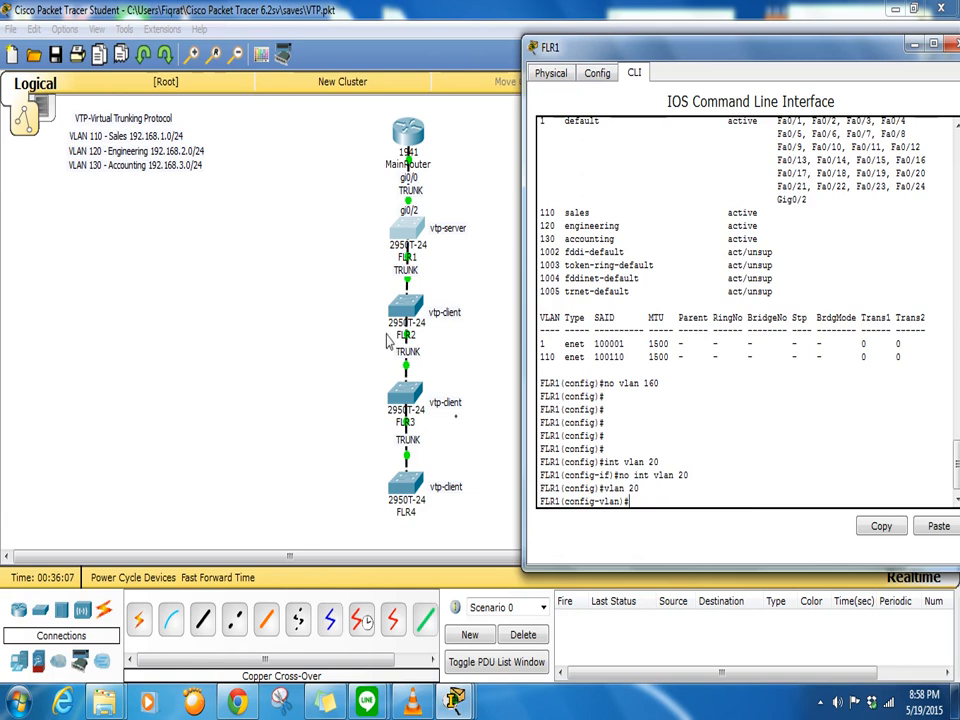
- Run 'show vlan' on FLR3 and highlight the newly propagated VLAN0020 entry
left_click(399, 391)
key("Return")
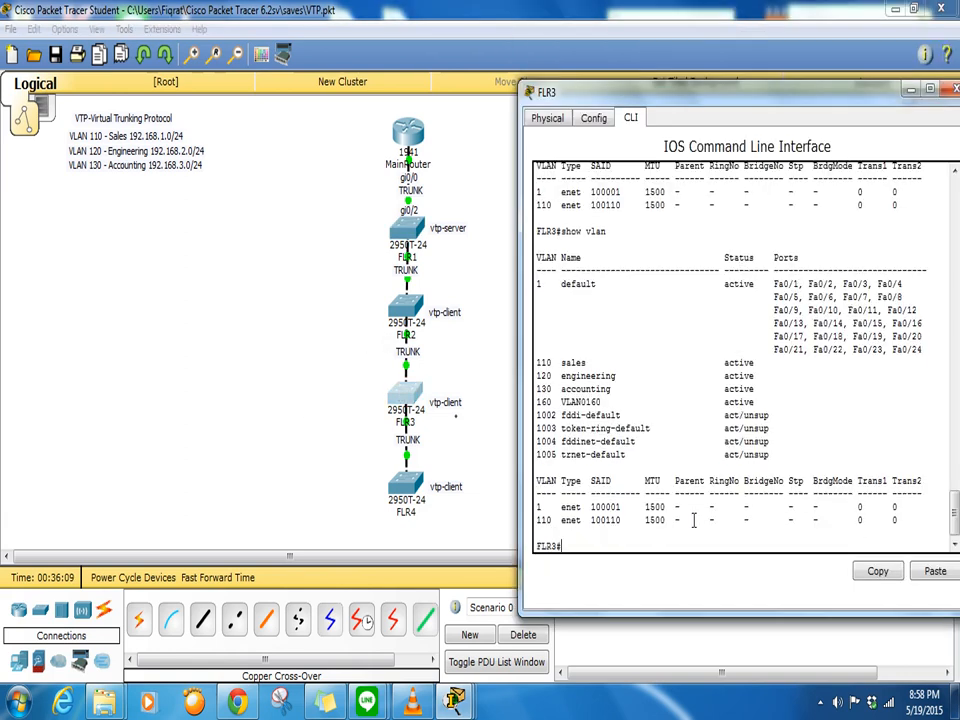
type("show vlan 20")
key("Return")
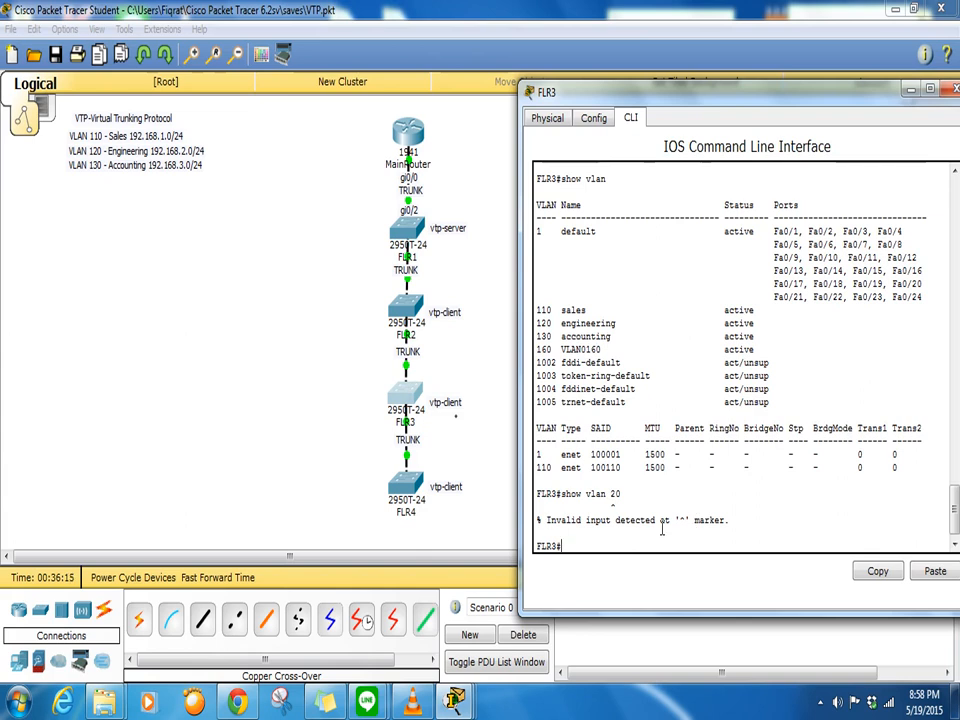
type("show")
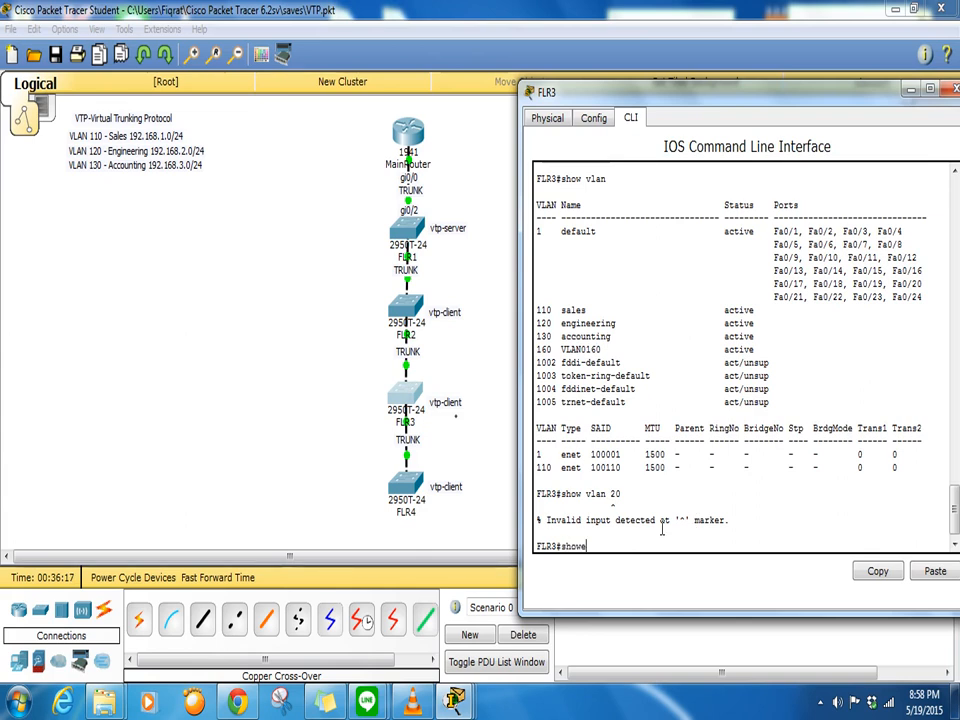
type(" vlan")
key("Return")
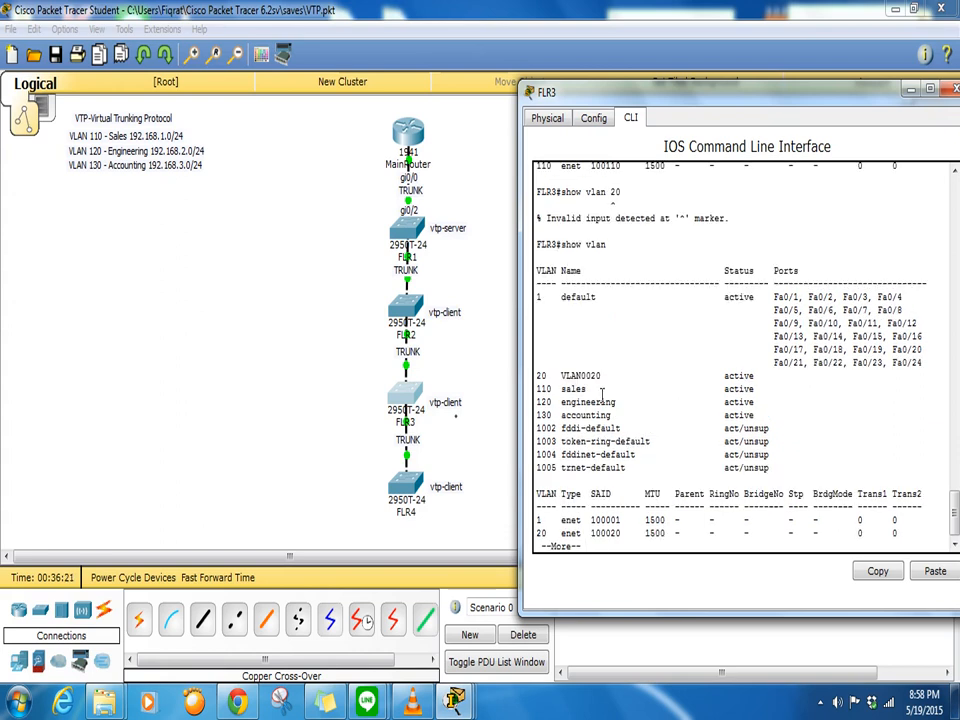
left_click_drag(601, 376, 520, 382)
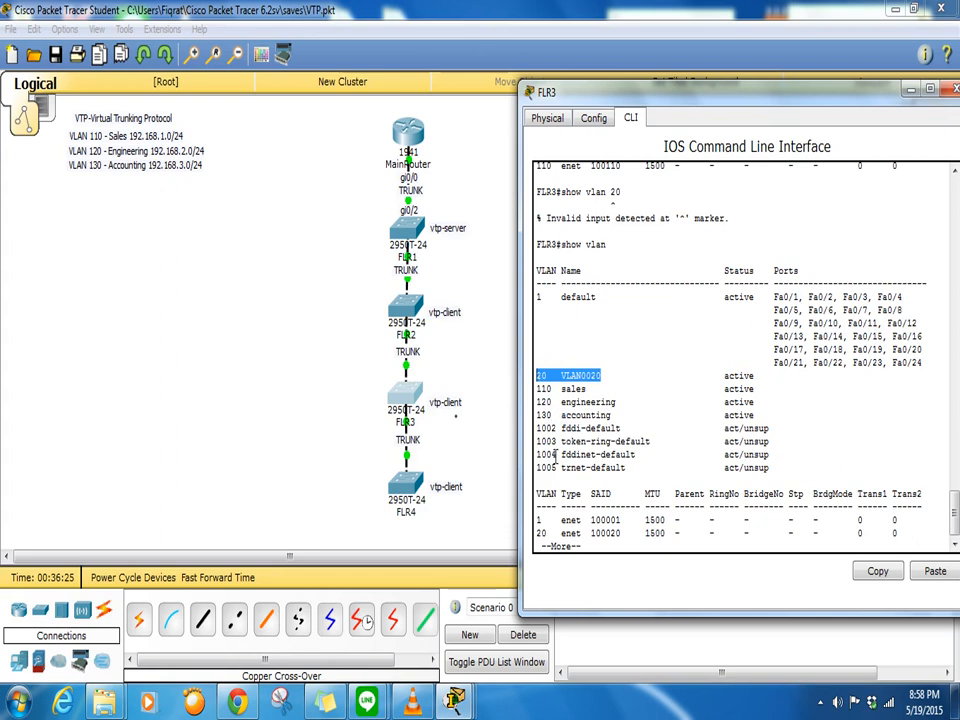
- Run 'show vlan' on FLR4 and highlight its VLAN0020 entry
left_click(406, 478)
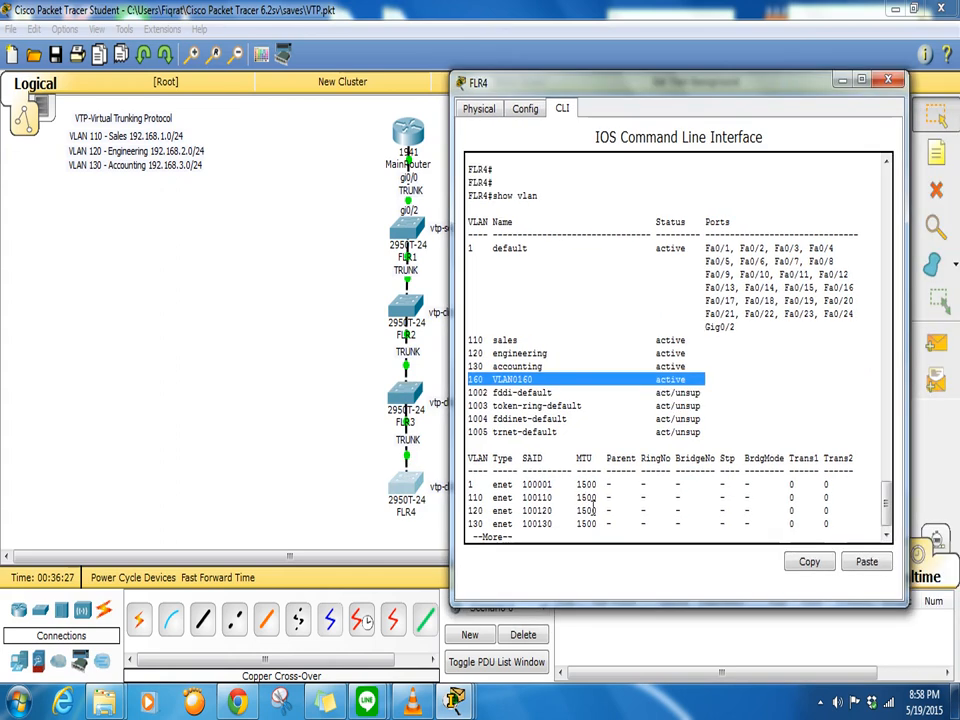
left_click(568, 528)
key("Return")
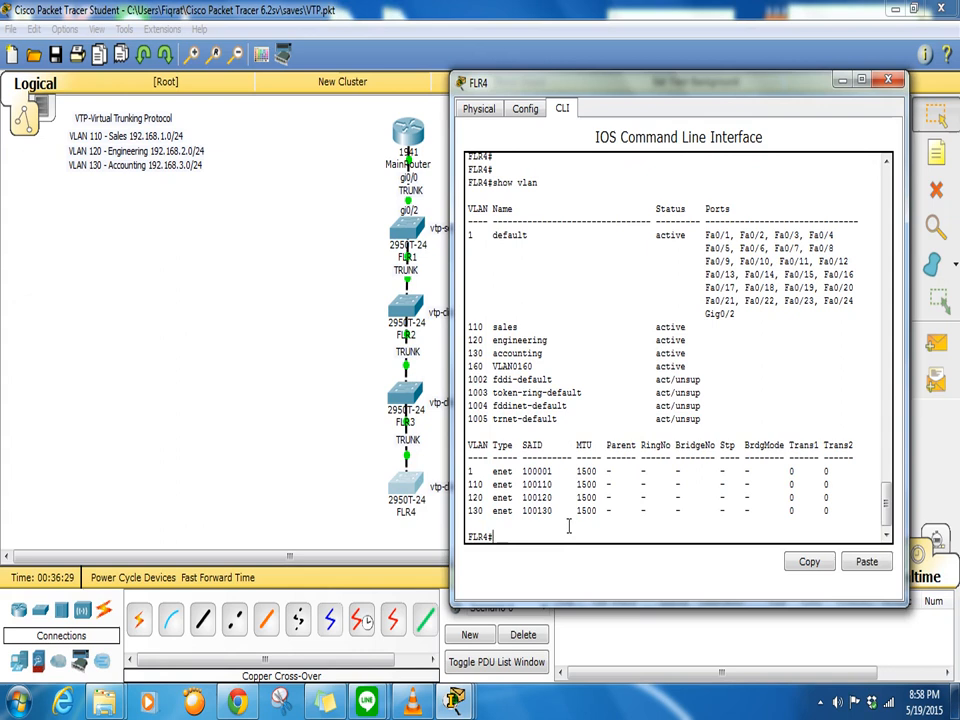
type("show vlan")
key("Return")
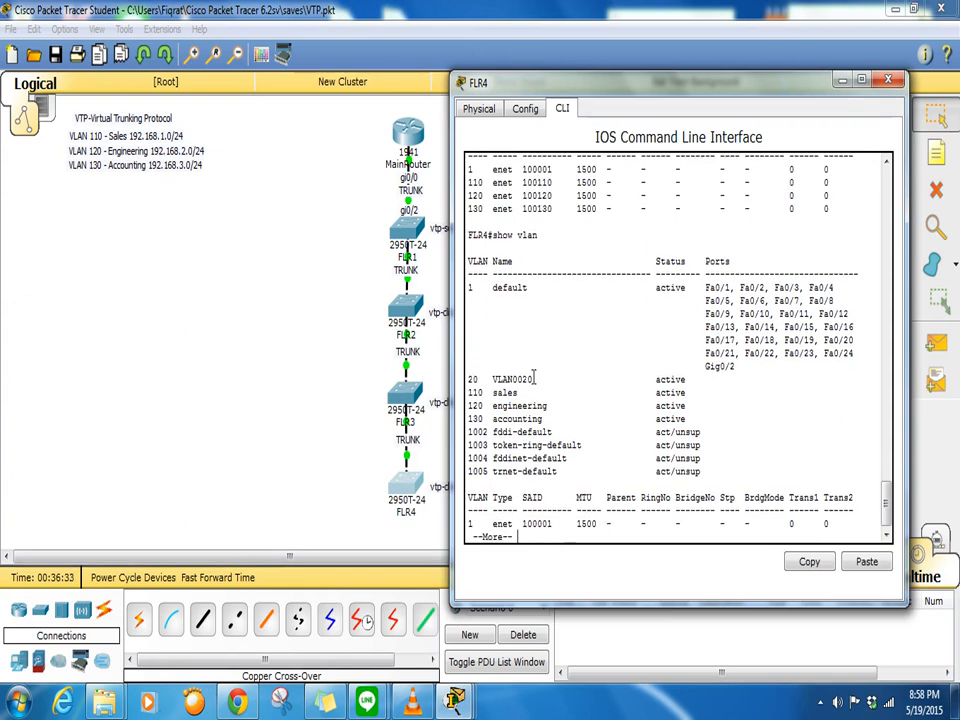
left_click_drag(532, 380, 468, 365)
left_click(288, 420)
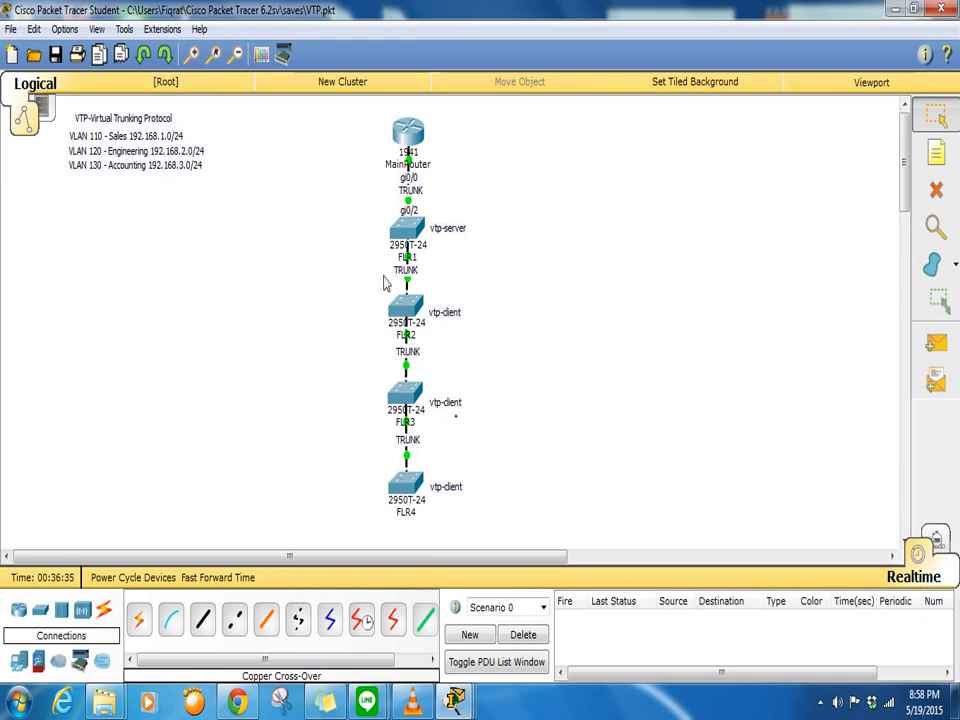
- On FLR1, delete VLAN 20 with 'no vlan' and list VLANs to confirm only 110, 120, 130 remain
left_click(405, 232)
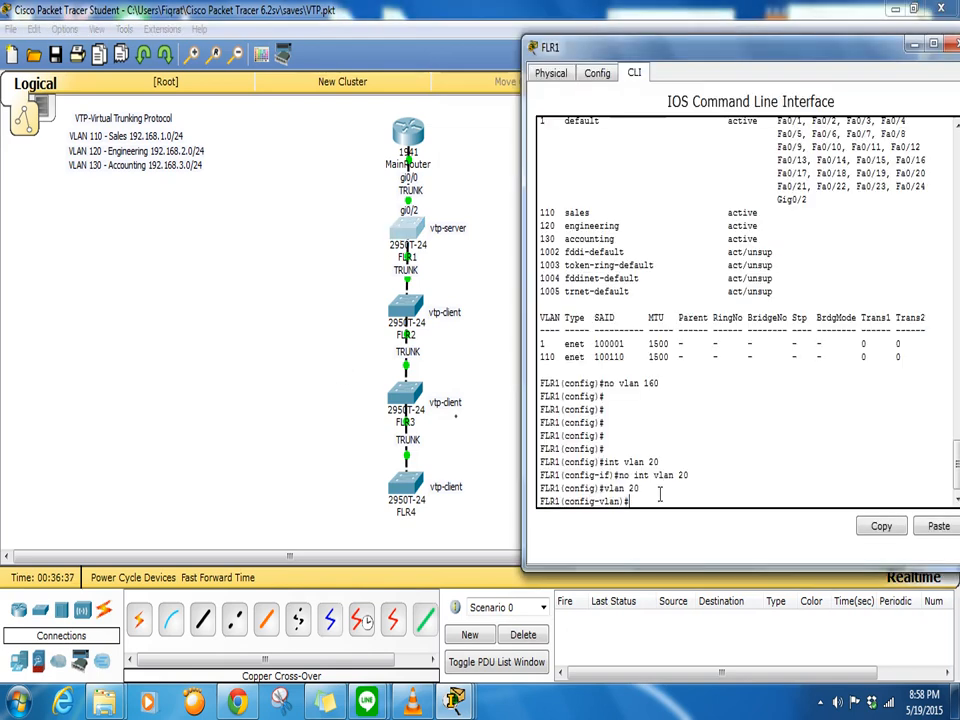
type("no vlan 20")
key("Return")
type("do sow vlan")
key("Return")
key("Return")
type("do show")
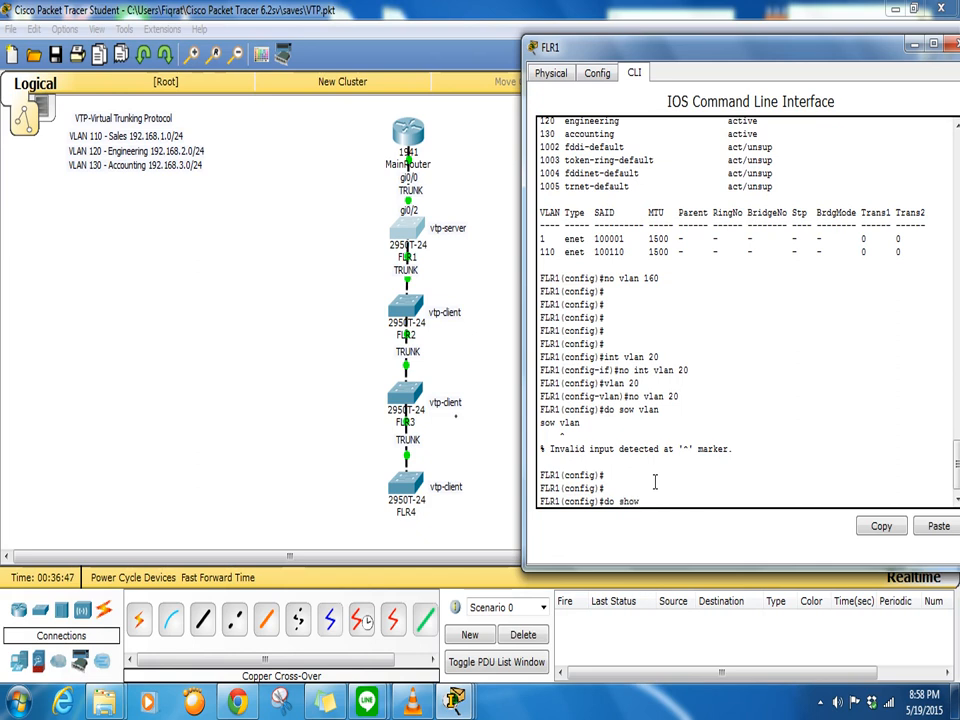
key("Return")
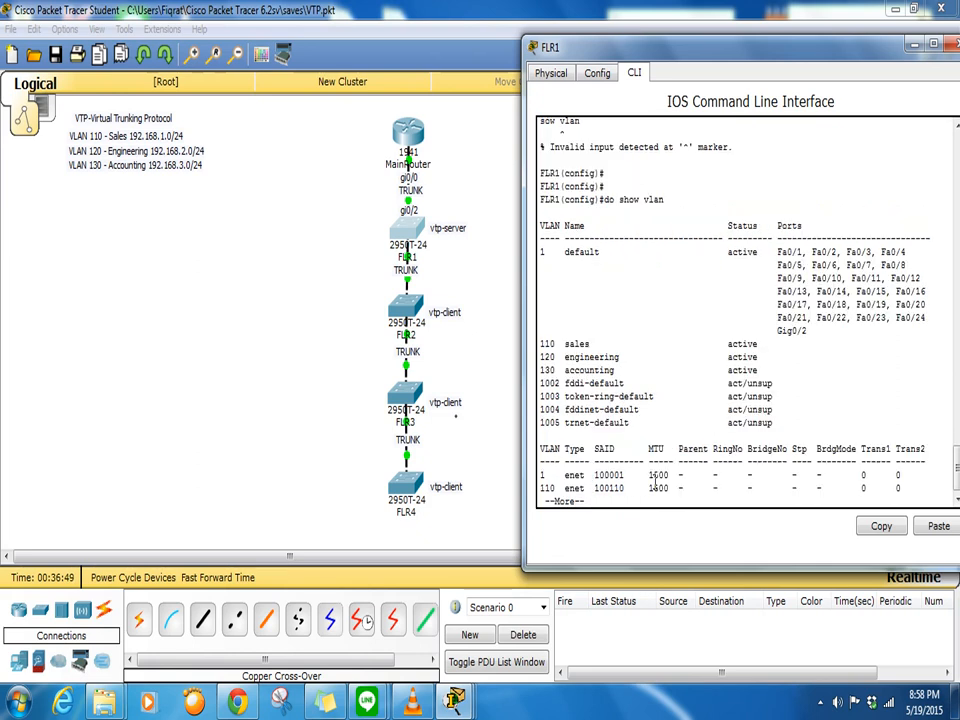
- On FLR3, list VLANs again, still showing VLAN0020, and enter privileged mode with 'en'
left_click(405, 393)
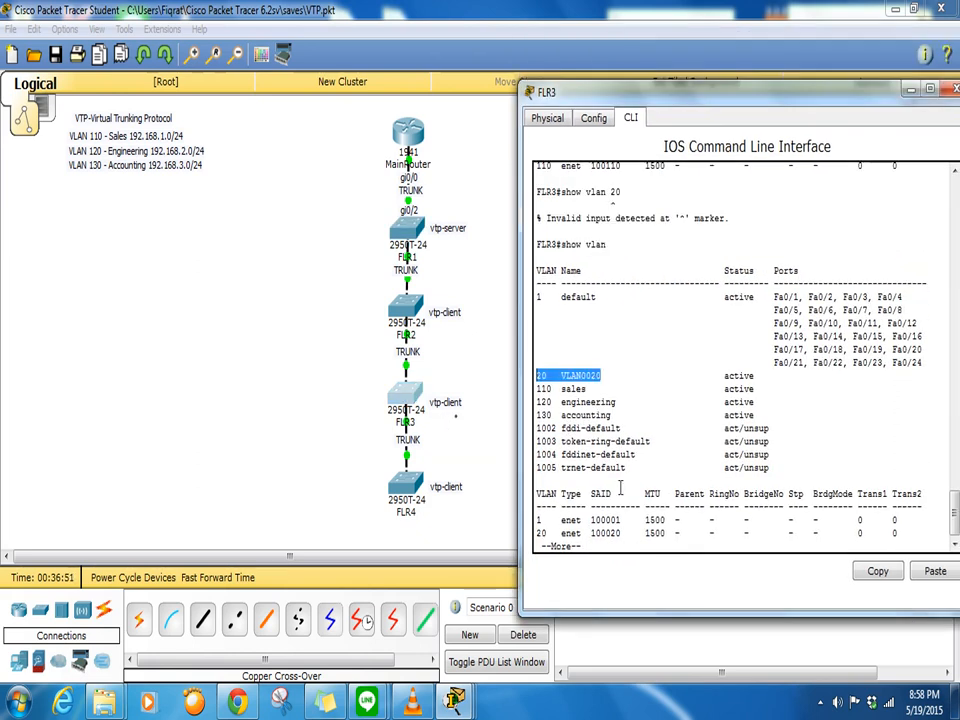
left_click(616, 549)
key("ctrl+c")
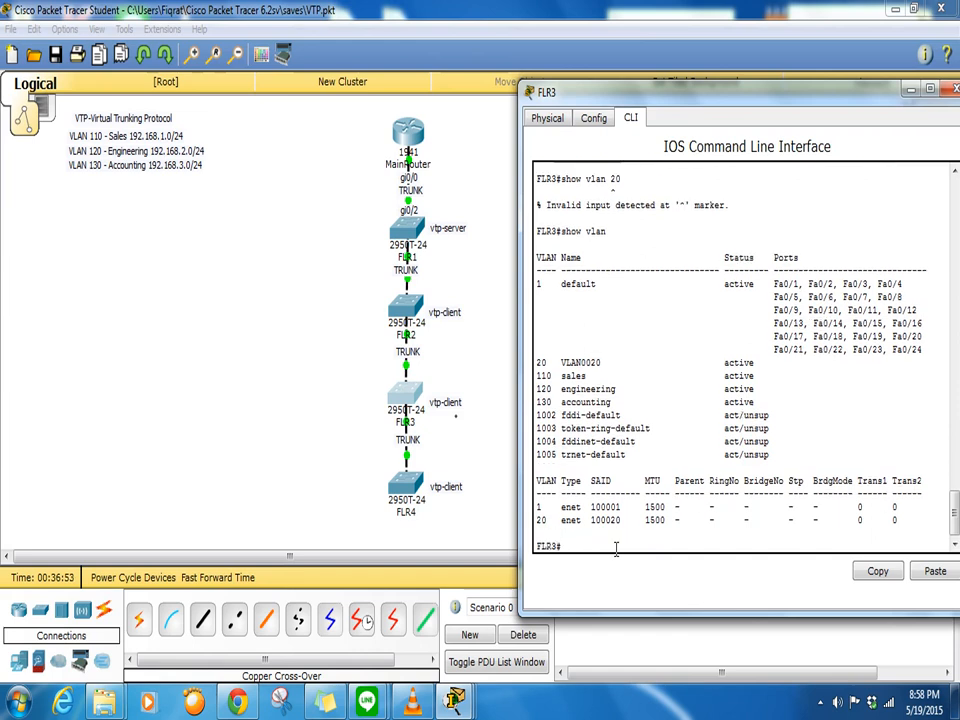
type("show vlan")
key("Return")
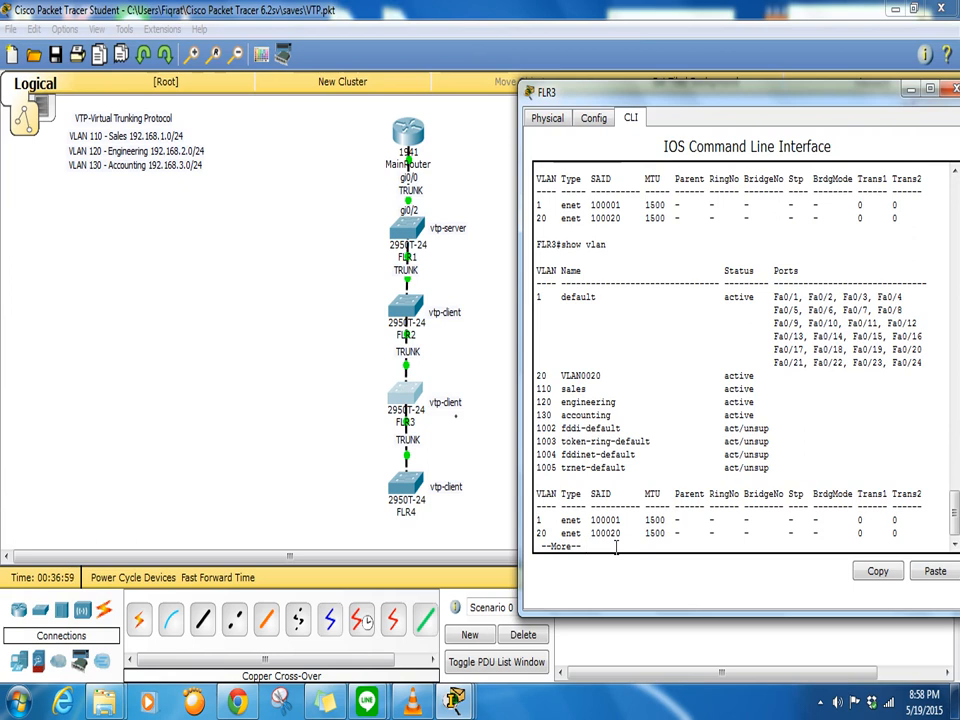
key("Return")
key("Return")
key("Return")
key("Return")
key("Return")
key("Return")
key("Return")
key("Return")
key("Return")
key("Return")
key("Return")
key("Return")
key("Return")
key("Return")
key("Return")
key("Return")
key("Return")
key("Return")
key("Return")
key("Return")
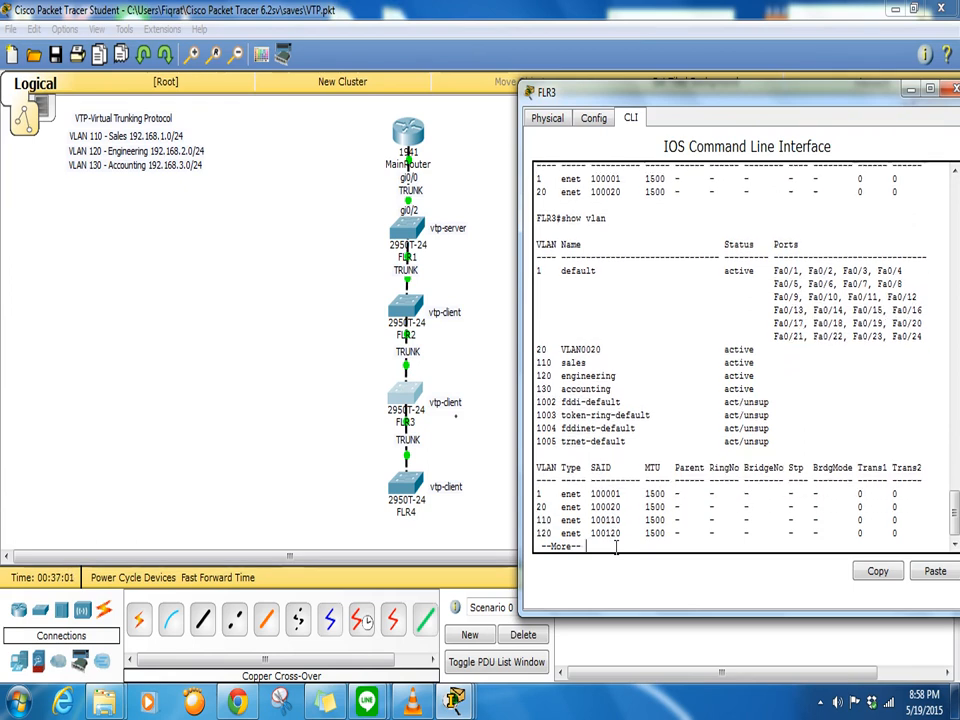
key("Return")
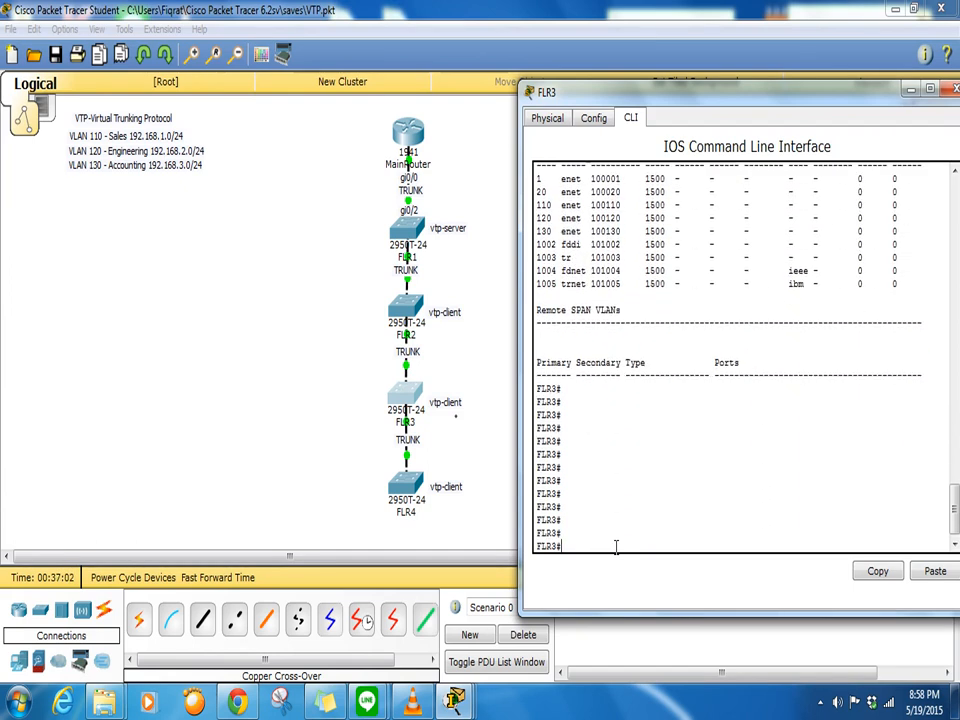
type("en")
key("Return")
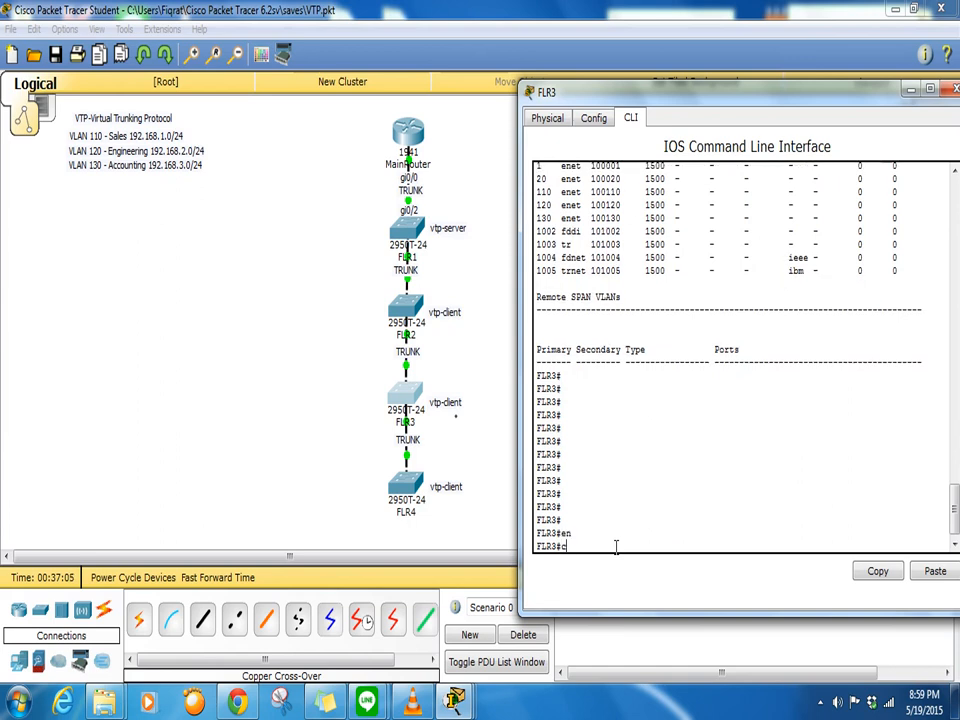
- On FLR3, enter 'conf t' and try 'no vlan', which the VTP client rejects
type("conf t")
key("Return")
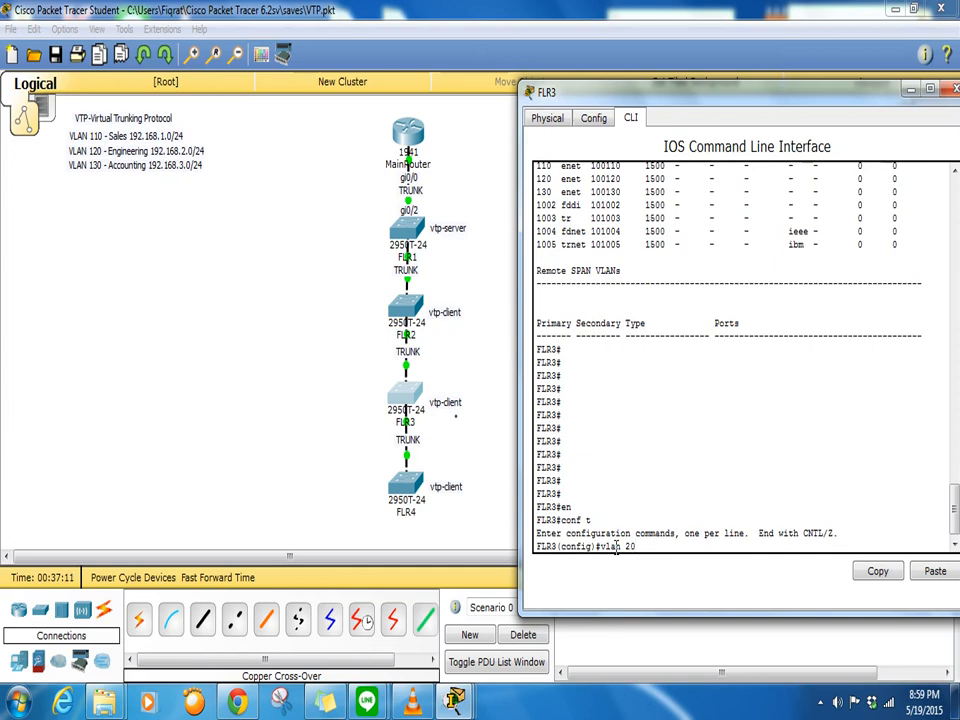
type("vlan 20")
key("BackSpace")
key("BackSpace")
key("BackSpace")
key("BackSpace")
key("BackSpace")
key("BackSpace")
key("BackSpace")
type("no vlan")
key("Return")
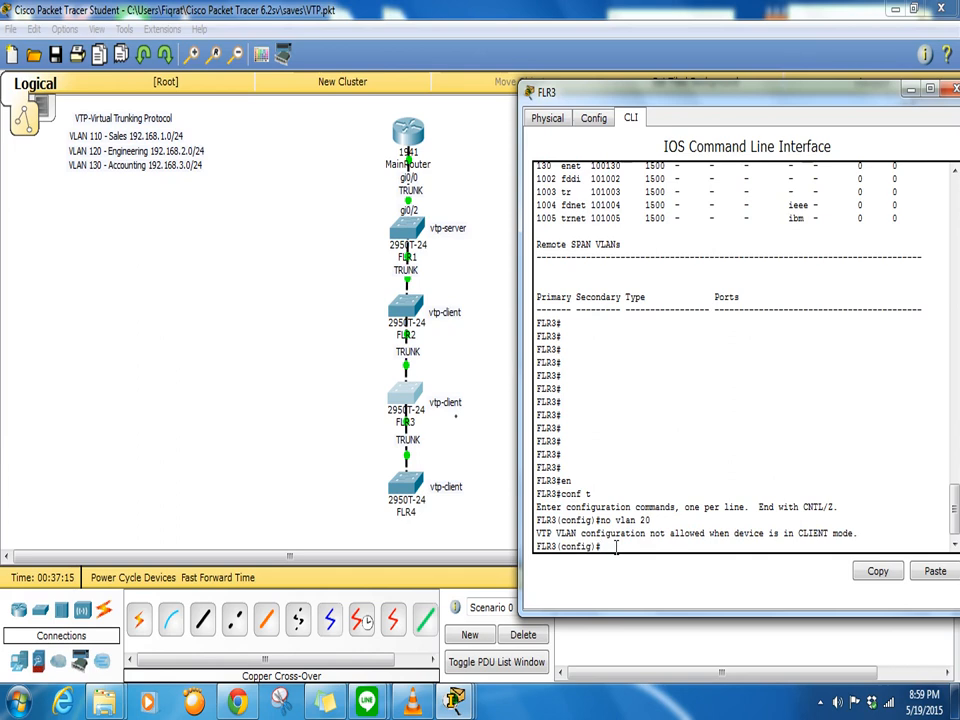
key("Return")
key("Return")
key("Return")
key("Return")
key("Return")
key("Return")
key("Return")
key("Return")
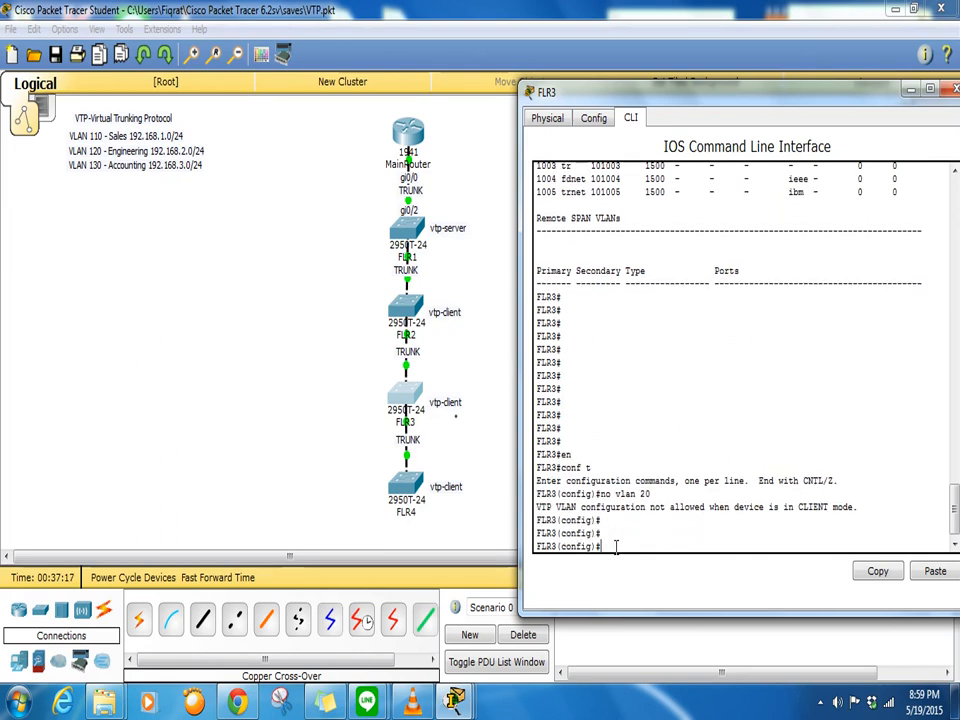
key("Return")
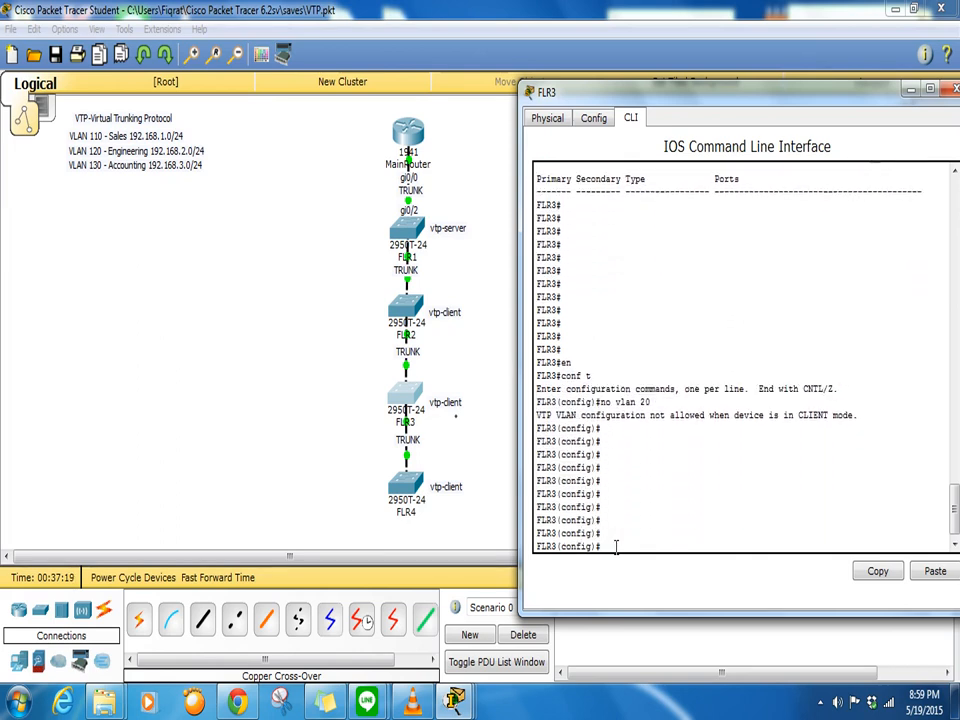
- Close the FLR4 and FLR3 device windows to show the whole topology
left_click(467, 463)
left_click(405, 398)
left_click(405, 478)
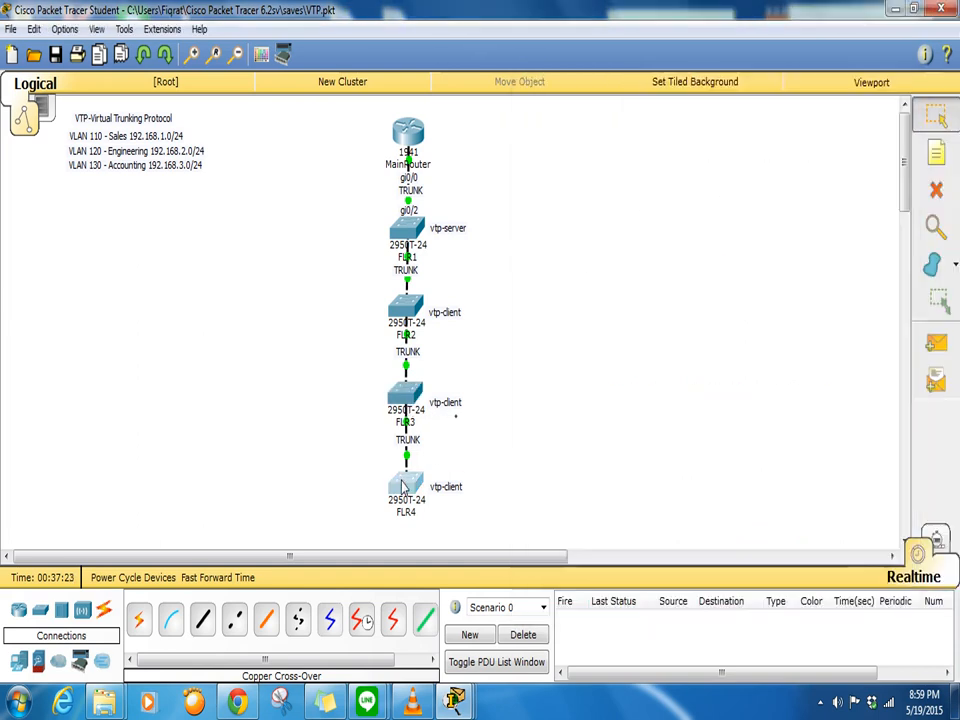
left_click(887, 82)
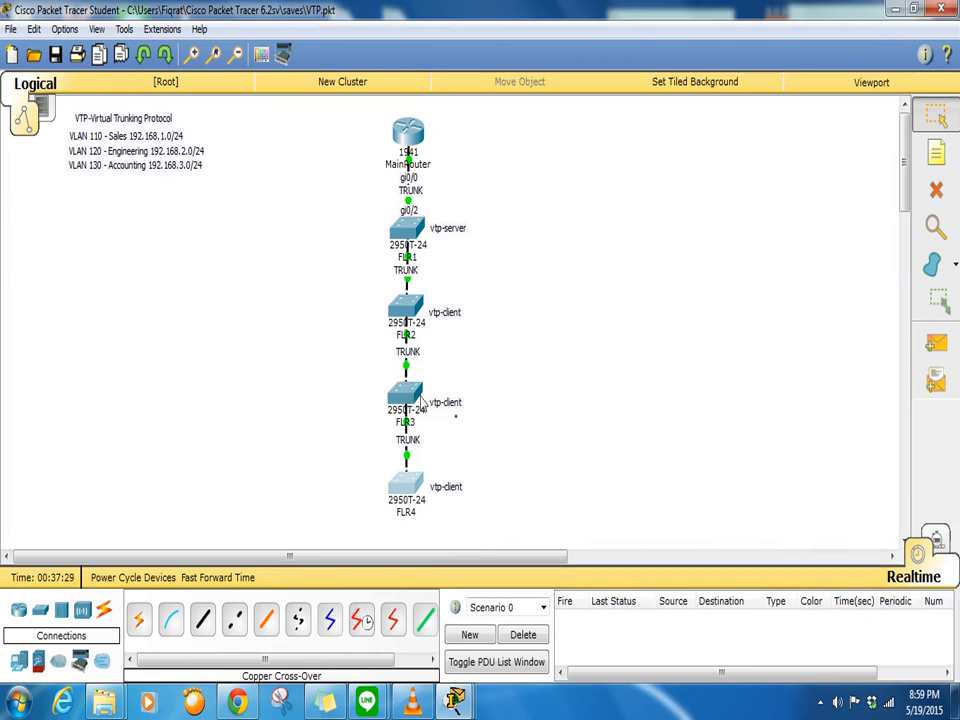
left_click(407, 400)
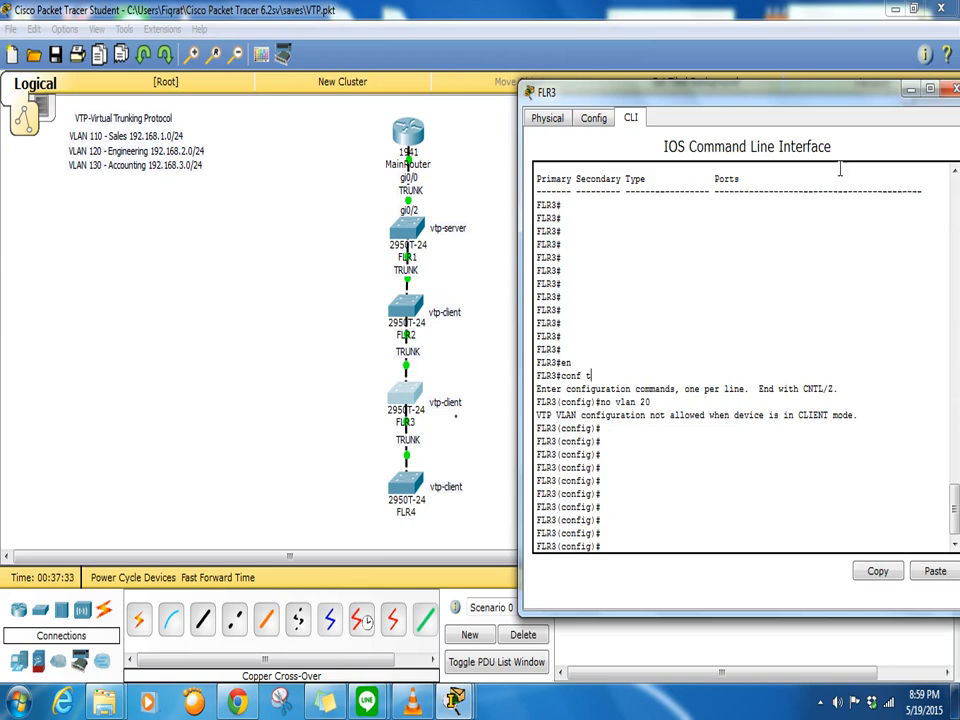
left_click(953, 89)
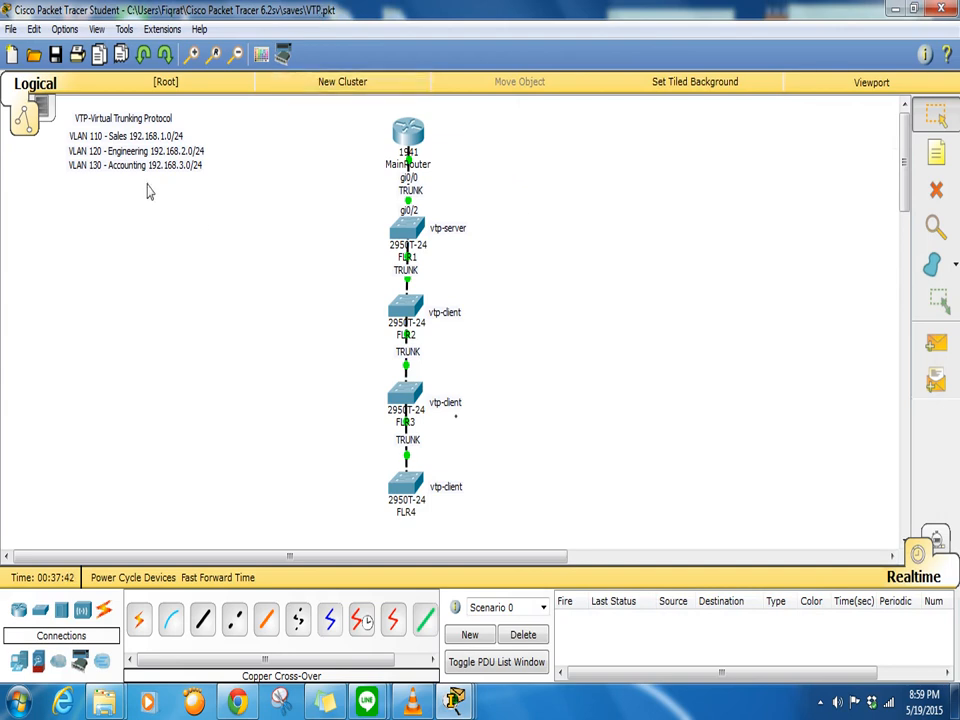
- Place four PCs, PC0 to PC3, in a column beside the switches
left_click(17, 662)
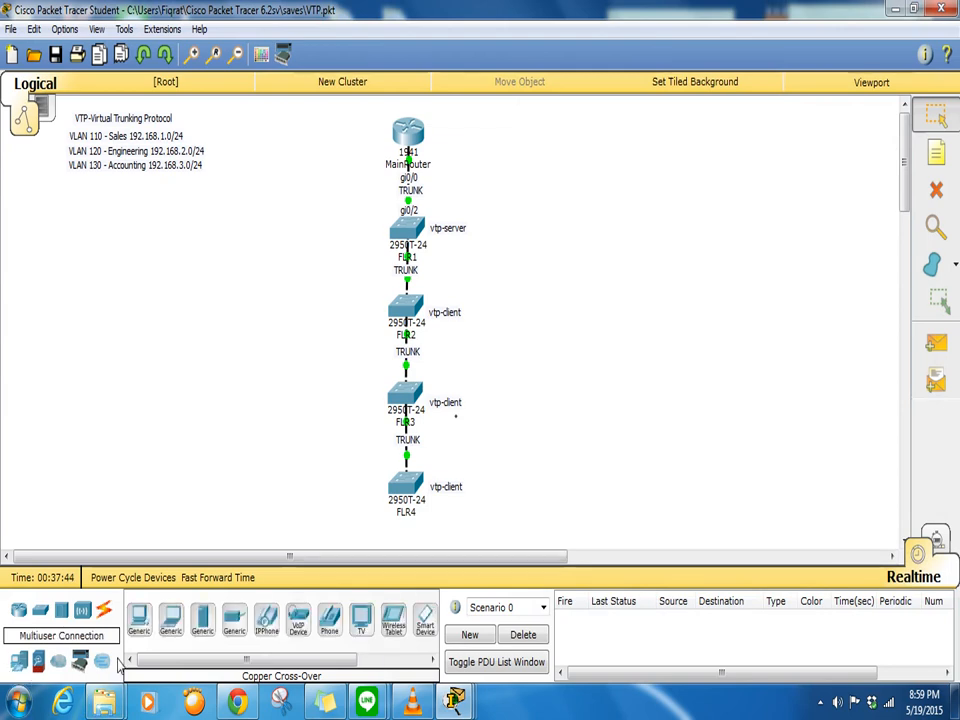
left_click(171, 620)
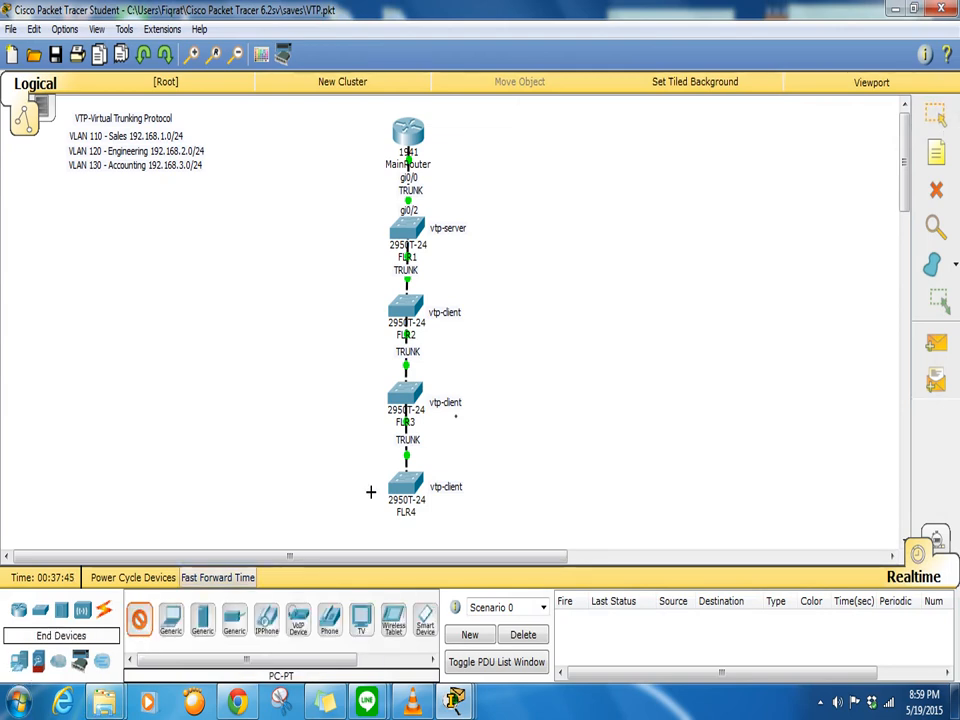
left_click(522, 238)
left_click(139, 615)
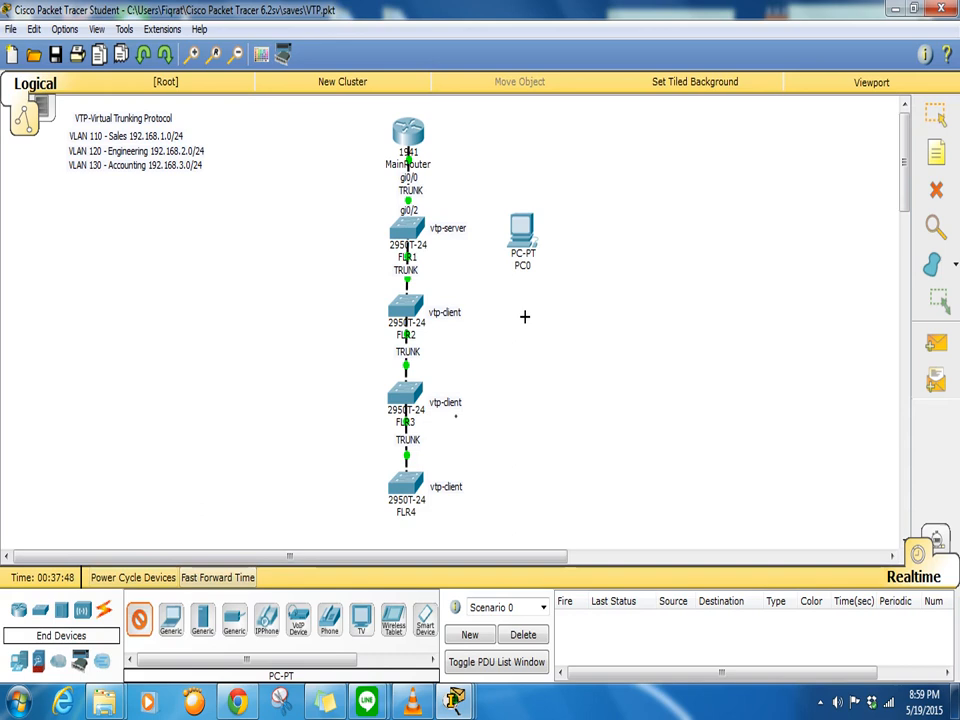
left_click(524, 320)
left_click(530, 406)
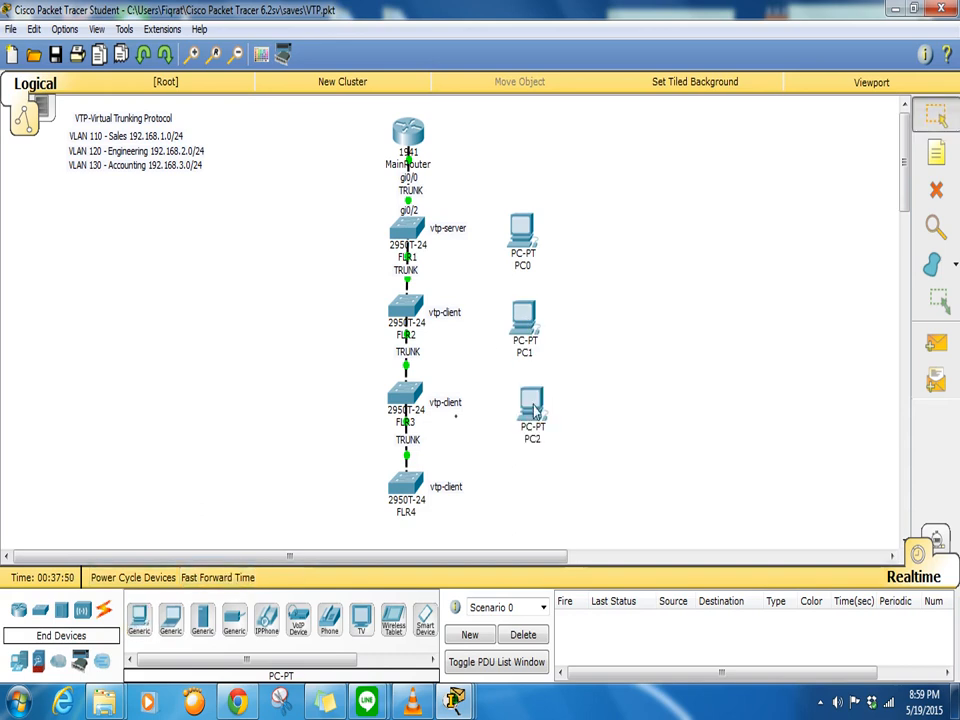
left_click(529, 478)
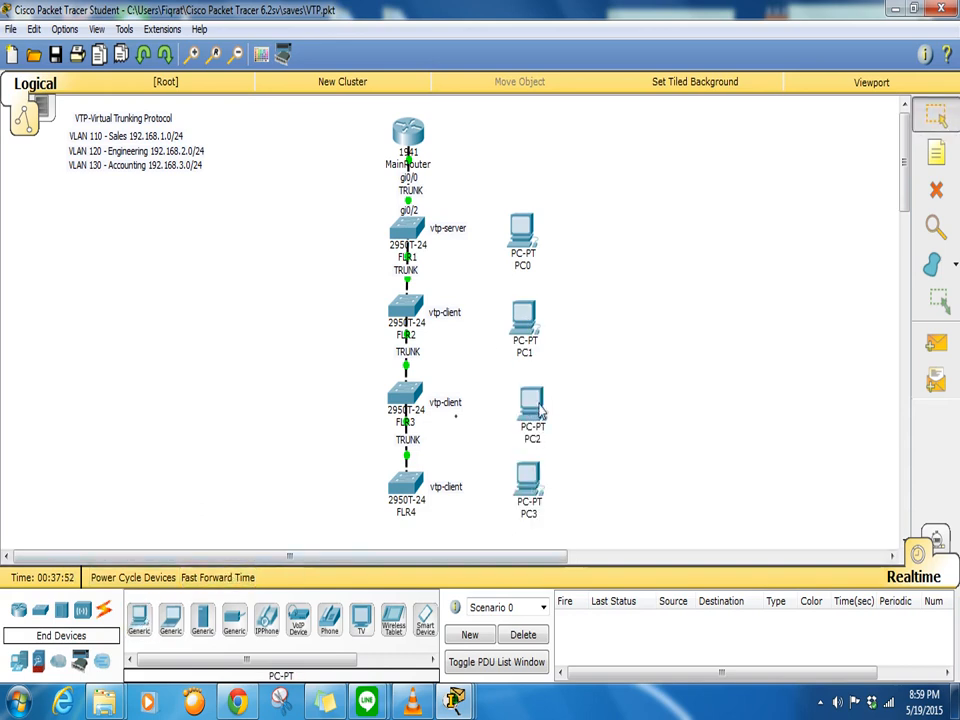
left_click_drag(540, 413, 532, 409)
left_click(531, 245)
left_click_drag(531, 250, 531, 239)
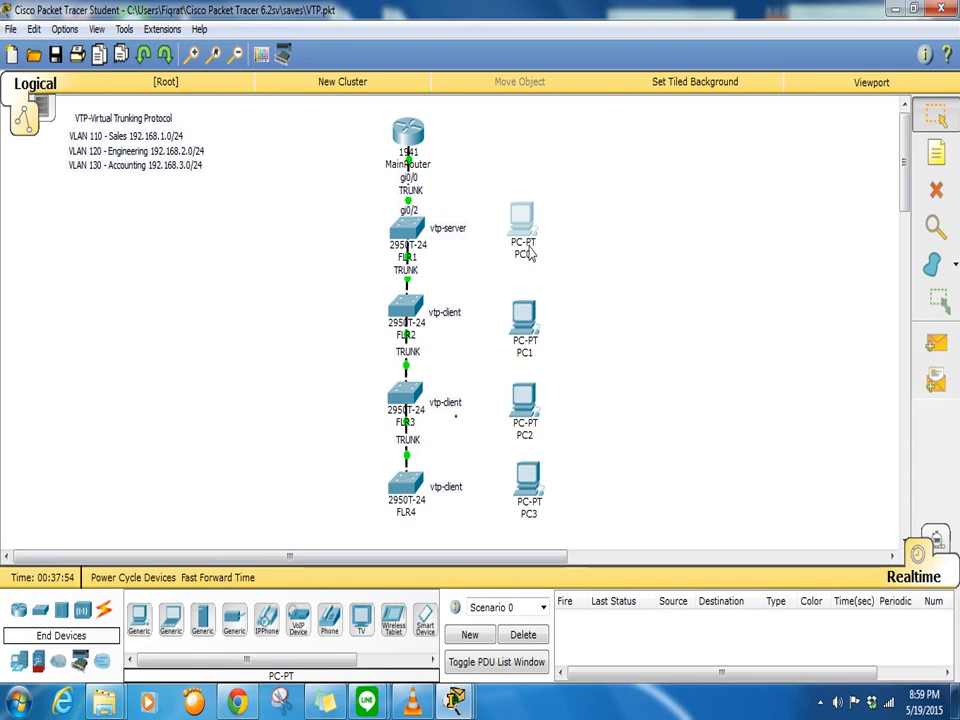
- Cable FLR1's FastEthernet0/1 to PC0's FastEthernet0 with a copper straight-through link
left_click(104, 611)
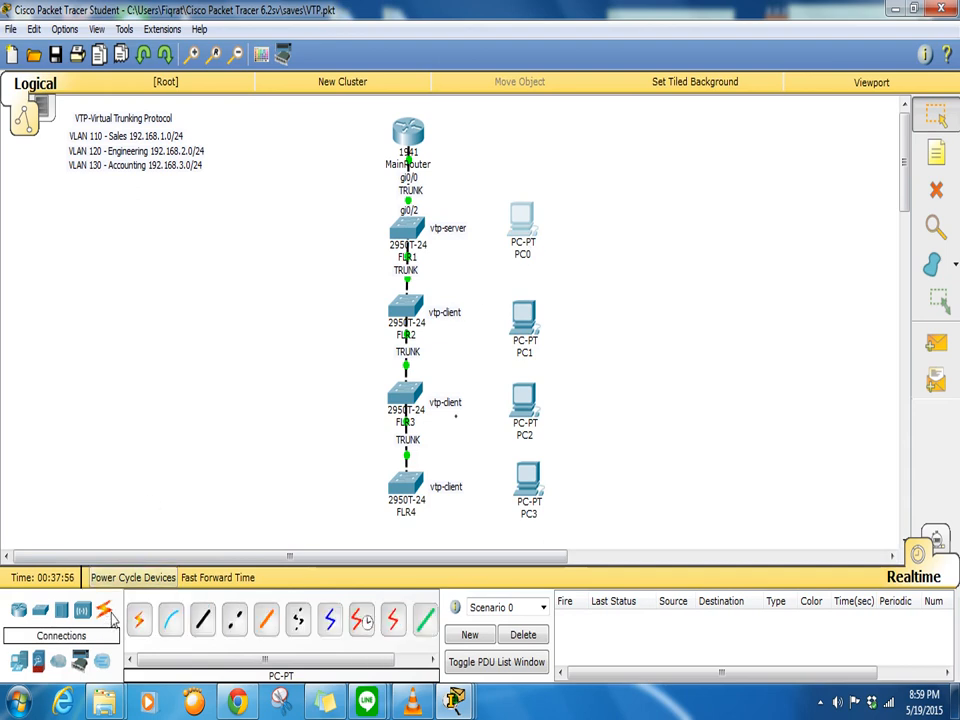
left_click(202, 620)
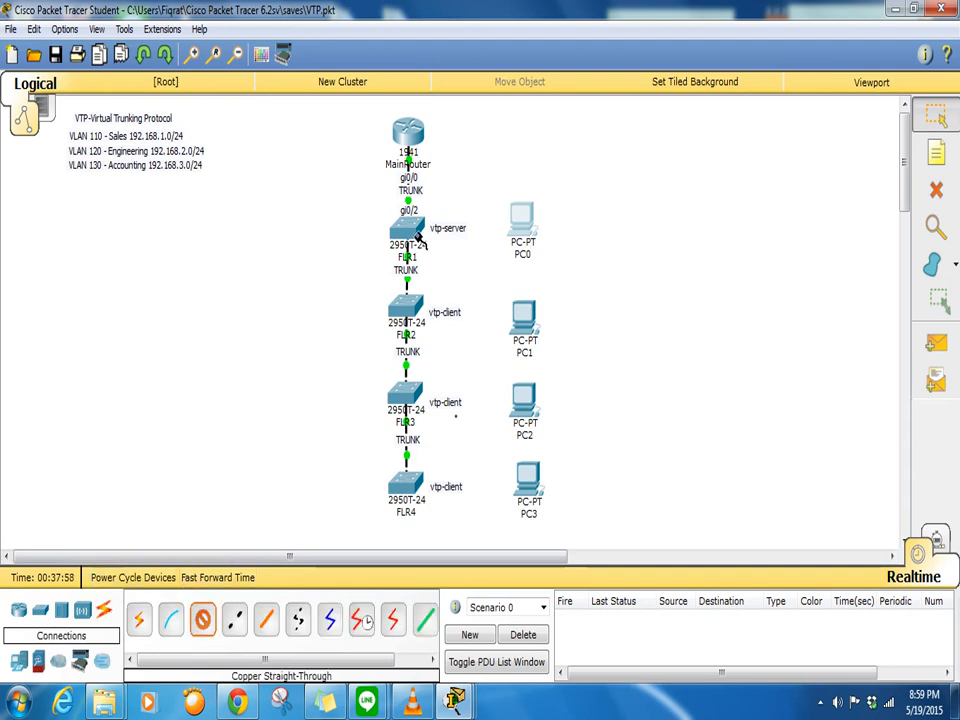
left_click(413, 236)
left_click(492, 55)
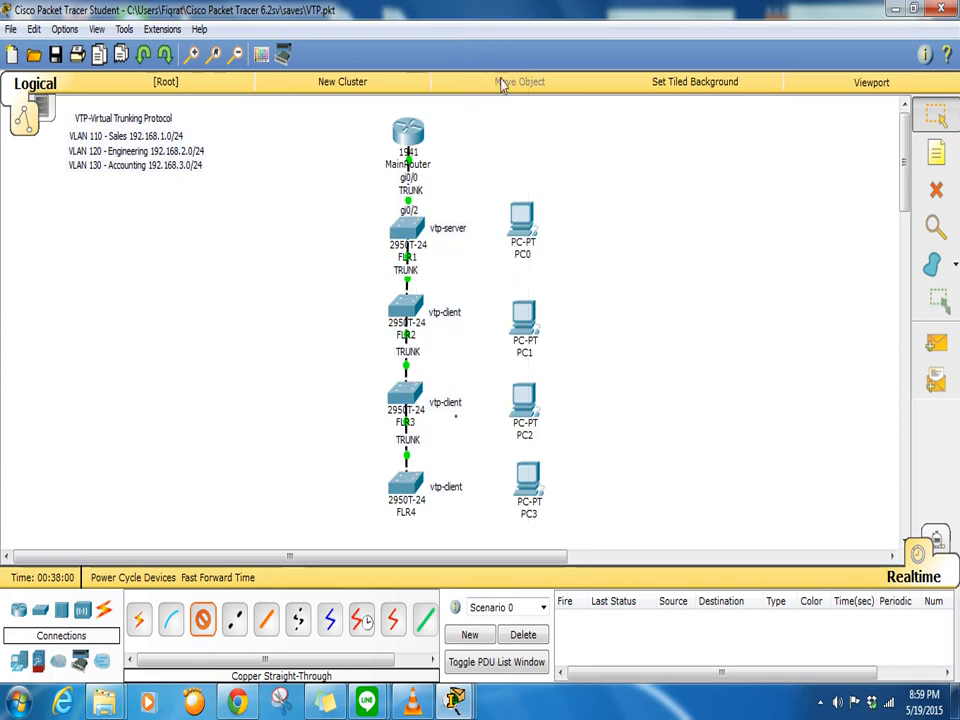
left_click(524, 214)
left_click(537, 250)
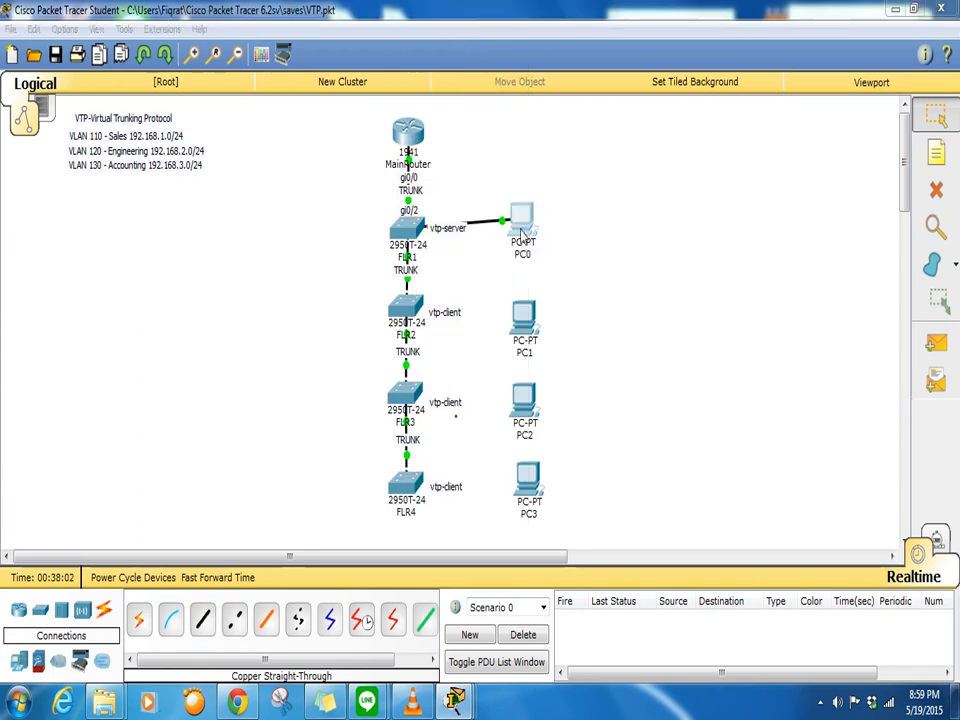
left_click(524, 212)
left_click(691, 122)
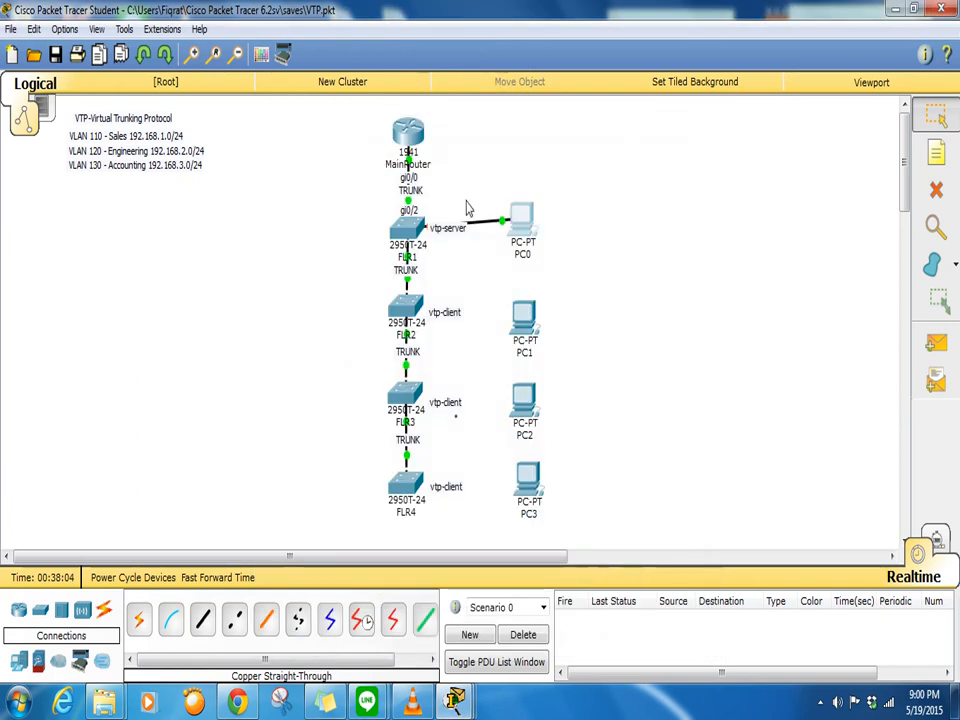
left_click(406, 229)
- On FLR1's fa0/1, apply 'switchport mode access' and 'switchport access vlan 110'
key("Return")
key("Return")
key("Return")
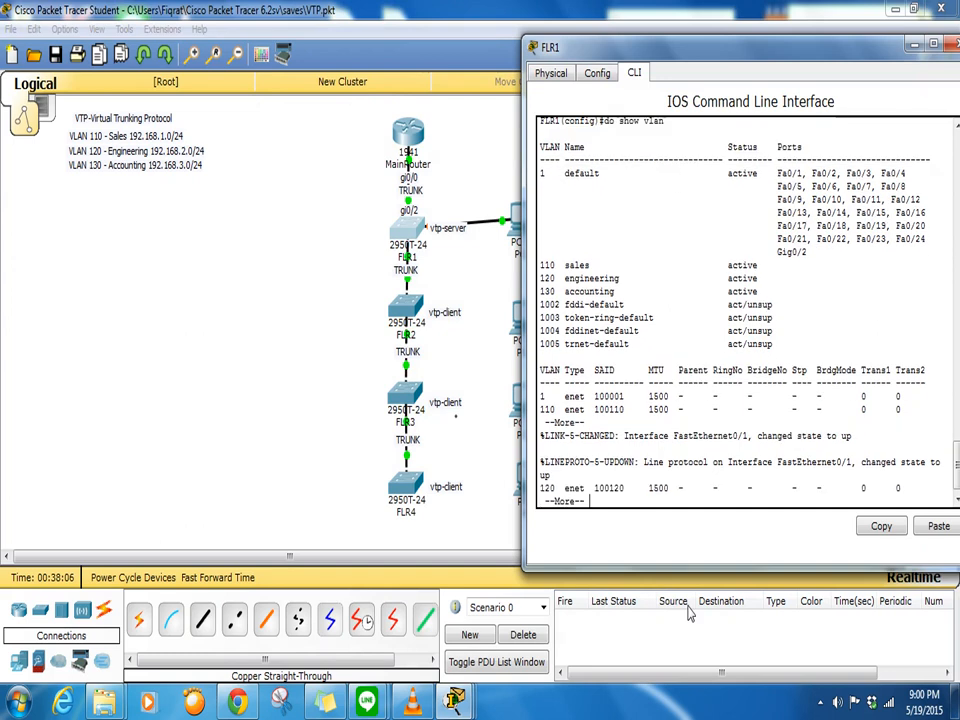
left_click(688, 614)
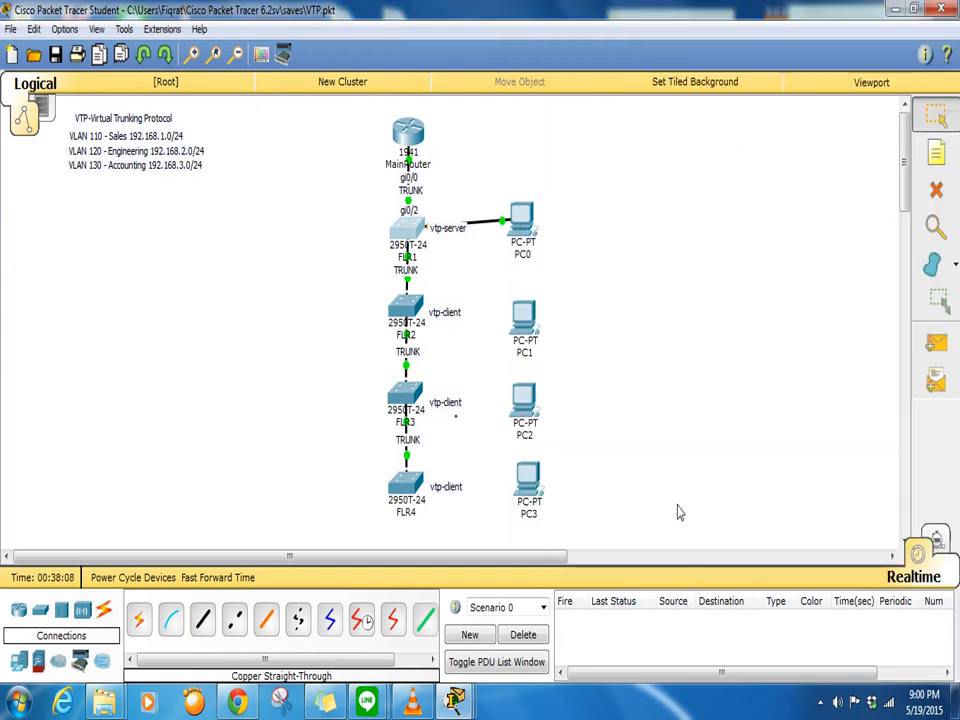
left_click(413, 231)
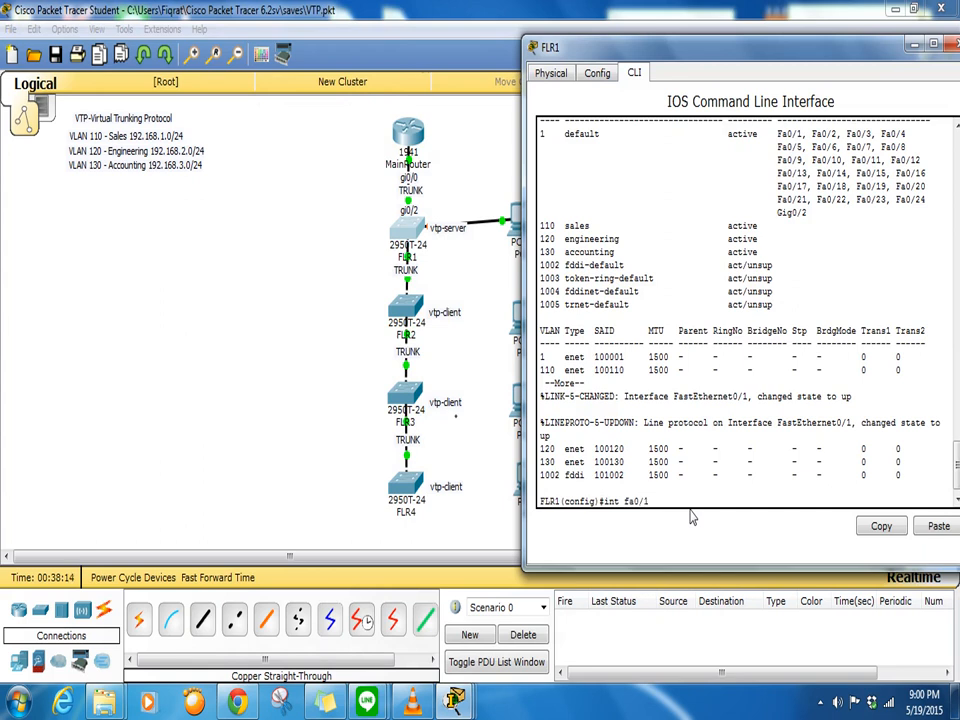
key("Return")
type("switchport mode a")
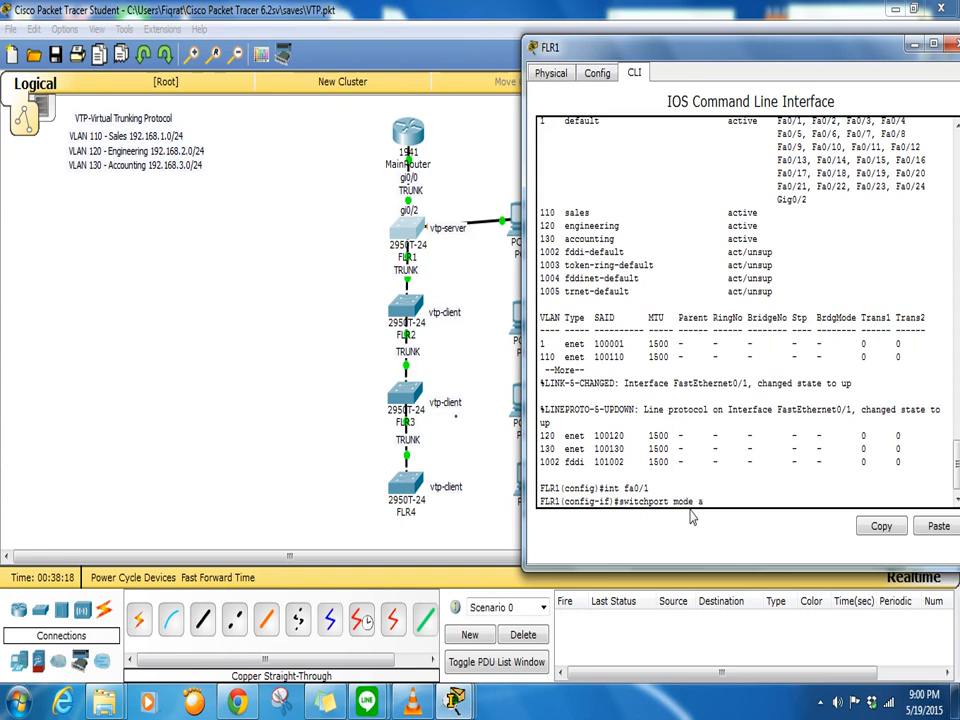
type("ccess")
key("Return")
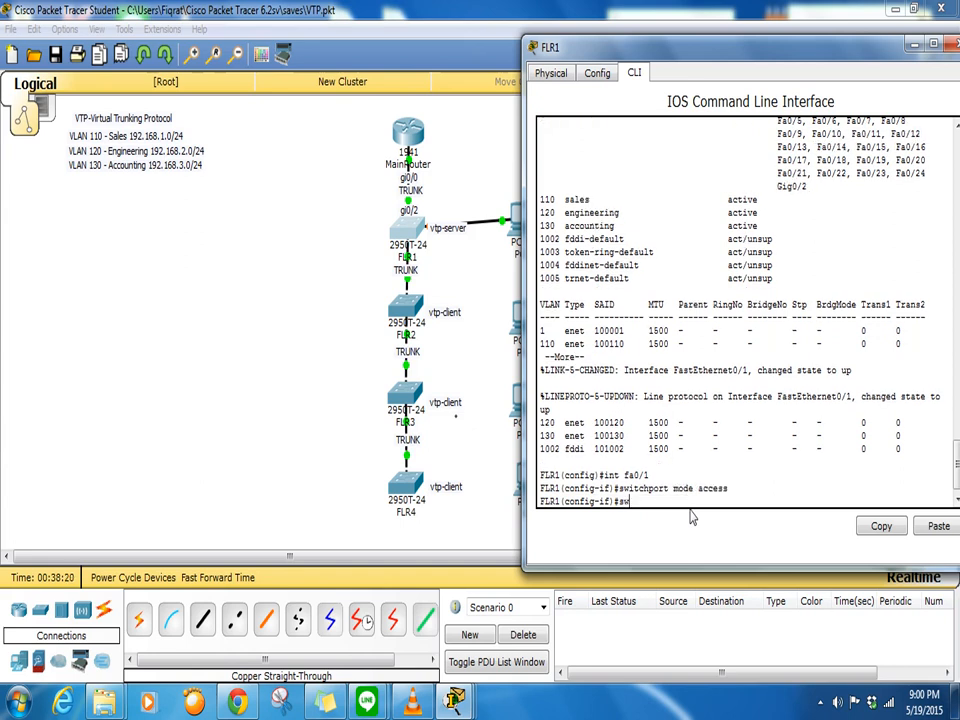
type("switchport access vlan")
key("Return")
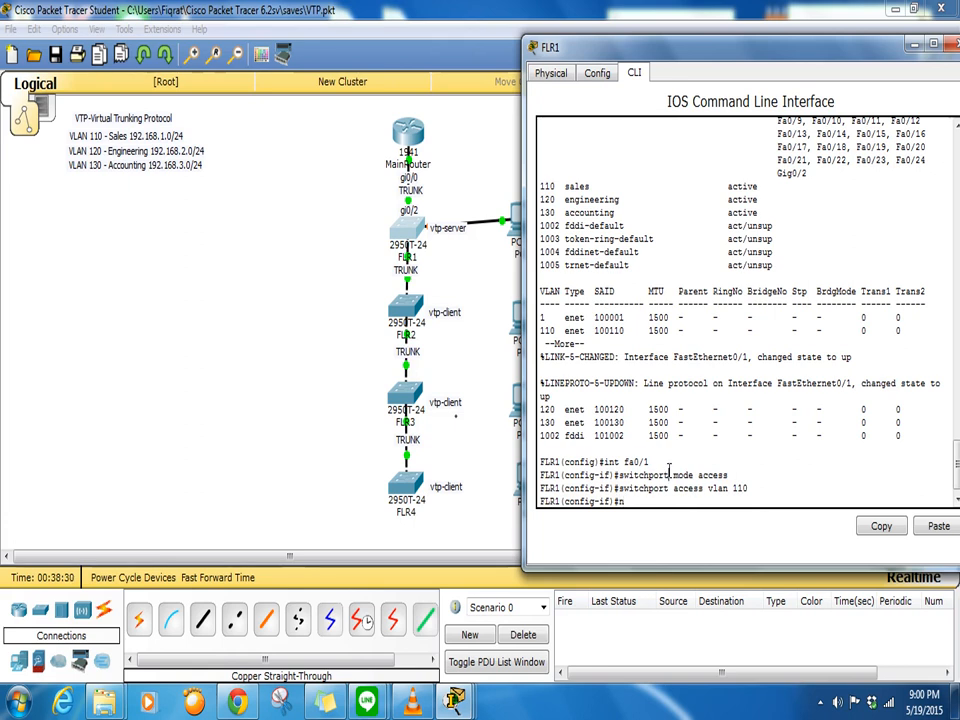
left_click_drag(669, 470, 571, 448)
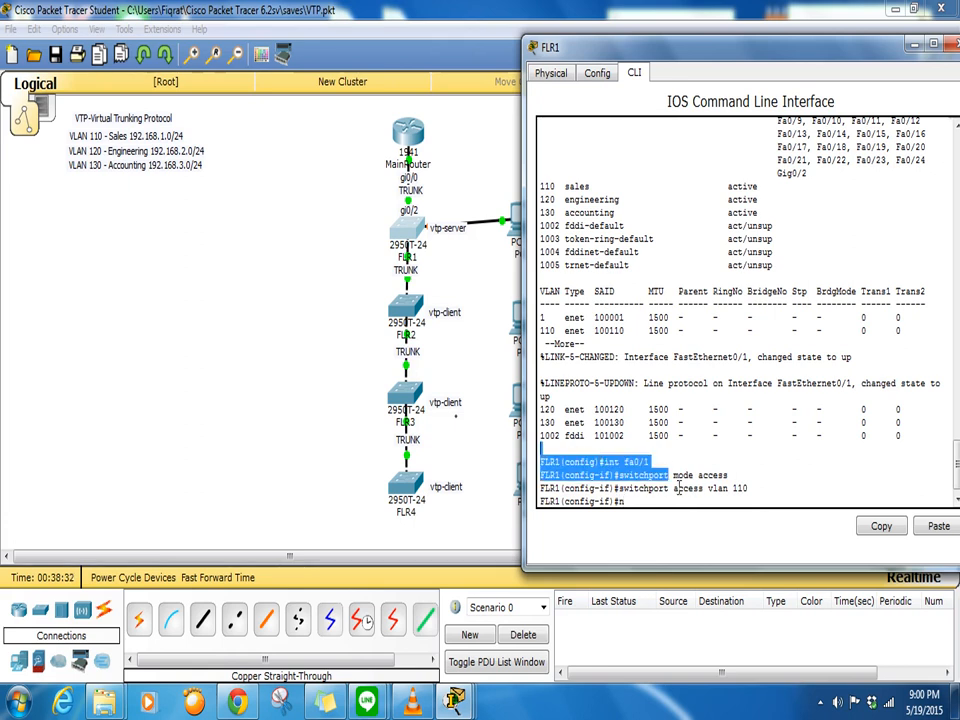
left_click_drag(816, 497, 654, 488)
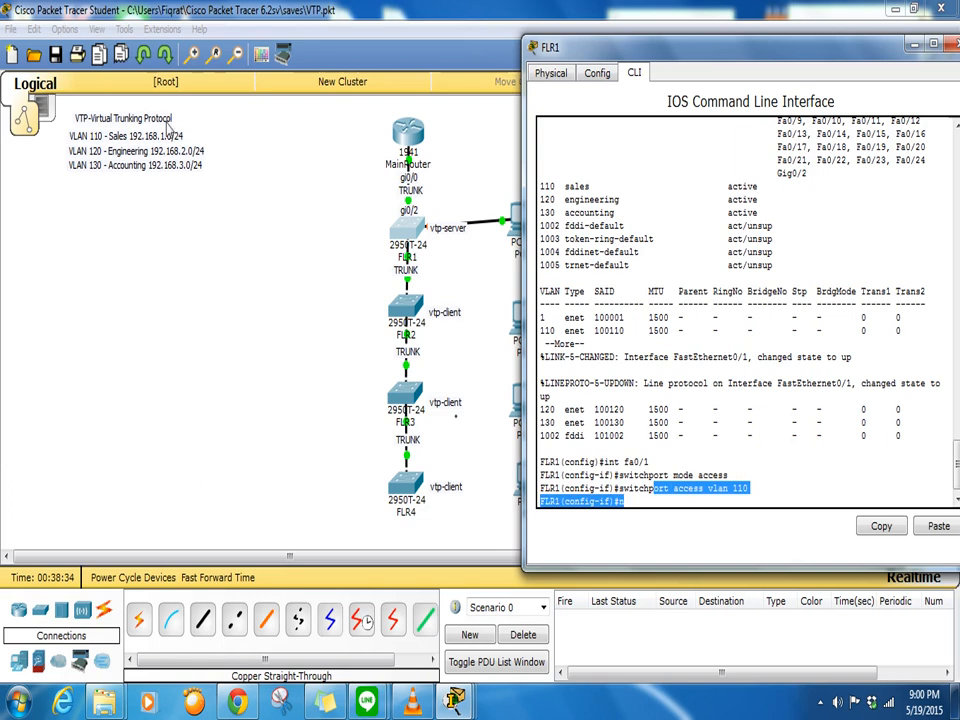
left_click(514, 218)
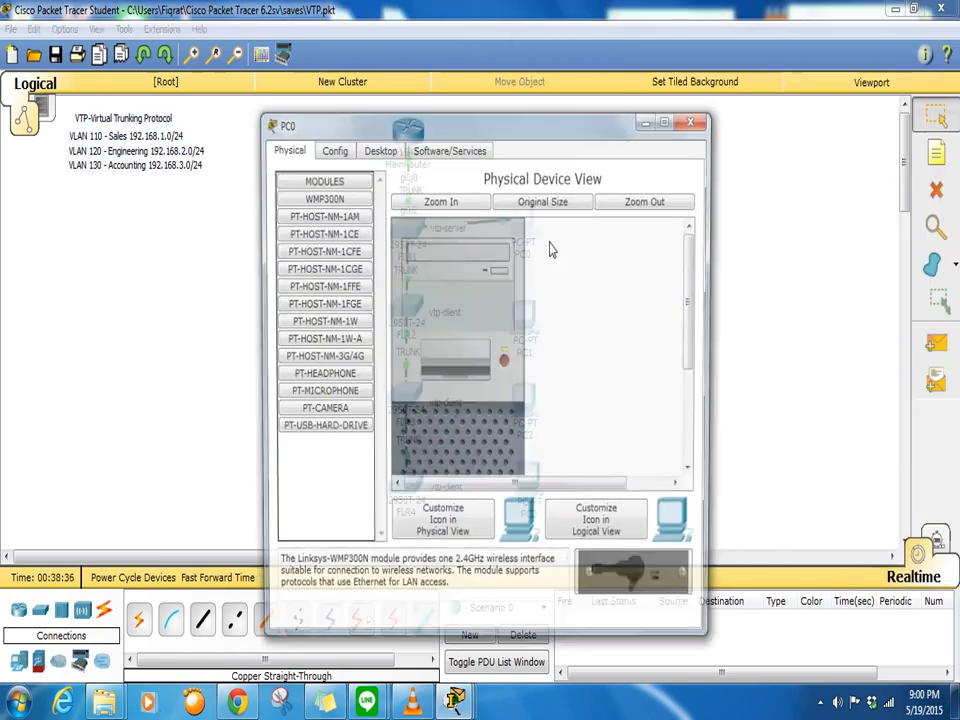
- Set PC0's IP configuration to DHCP, retrying repeatedly; it falls back to 169.254.60.164
left_click(378, 148)
left_click(311, 210)
left_click_drag(484, 130, 722, 129)
left_click(536, 228)
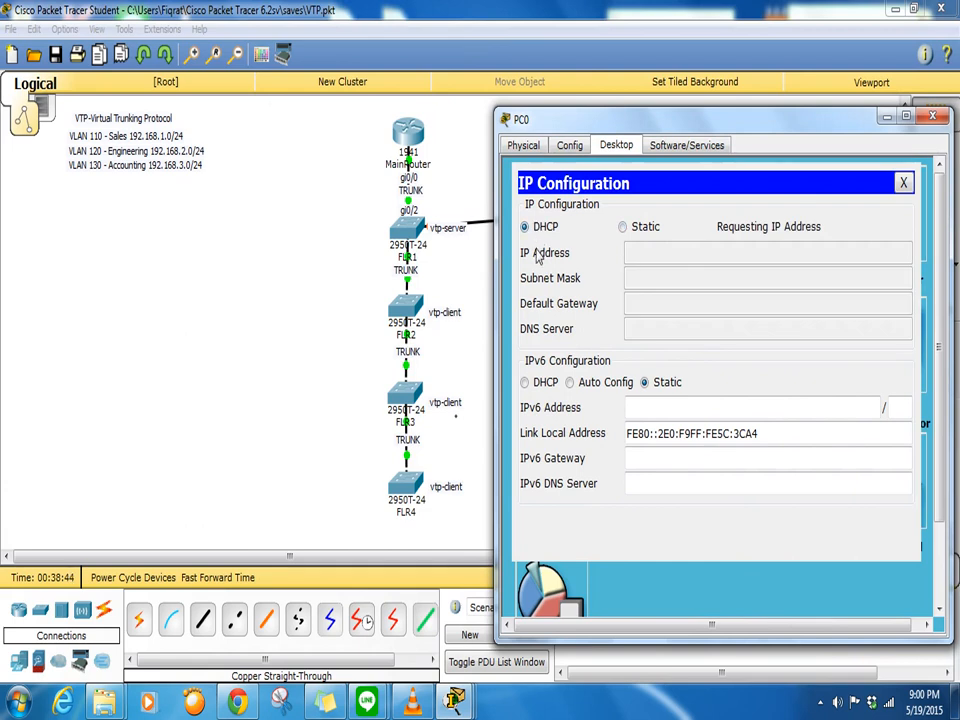
left_click(622, 227)
left_click(526, 227)
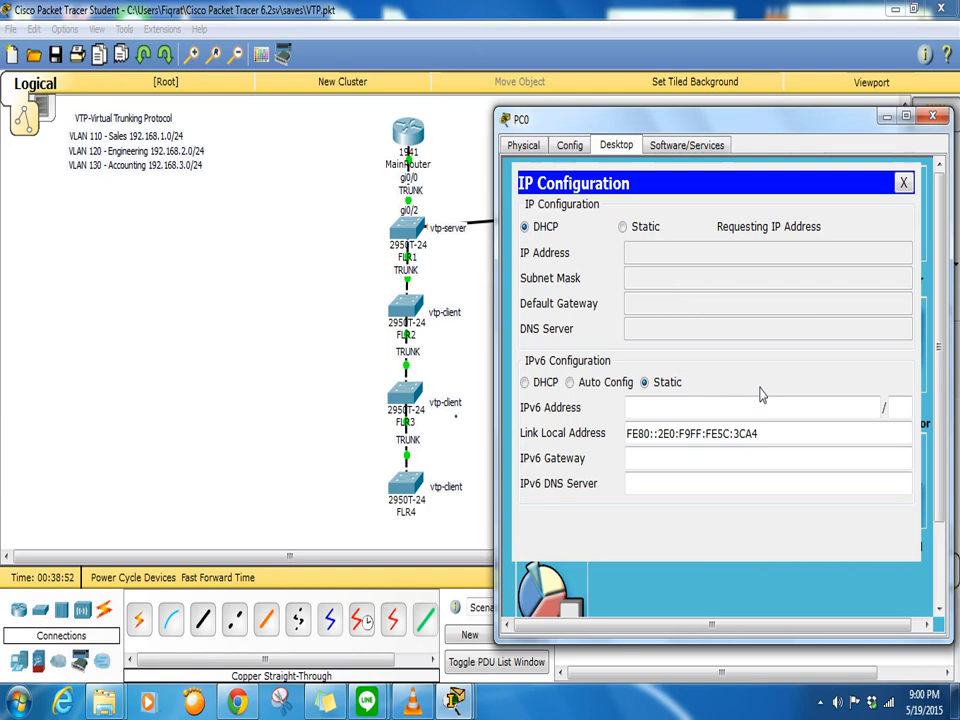
left_click(623, 227)
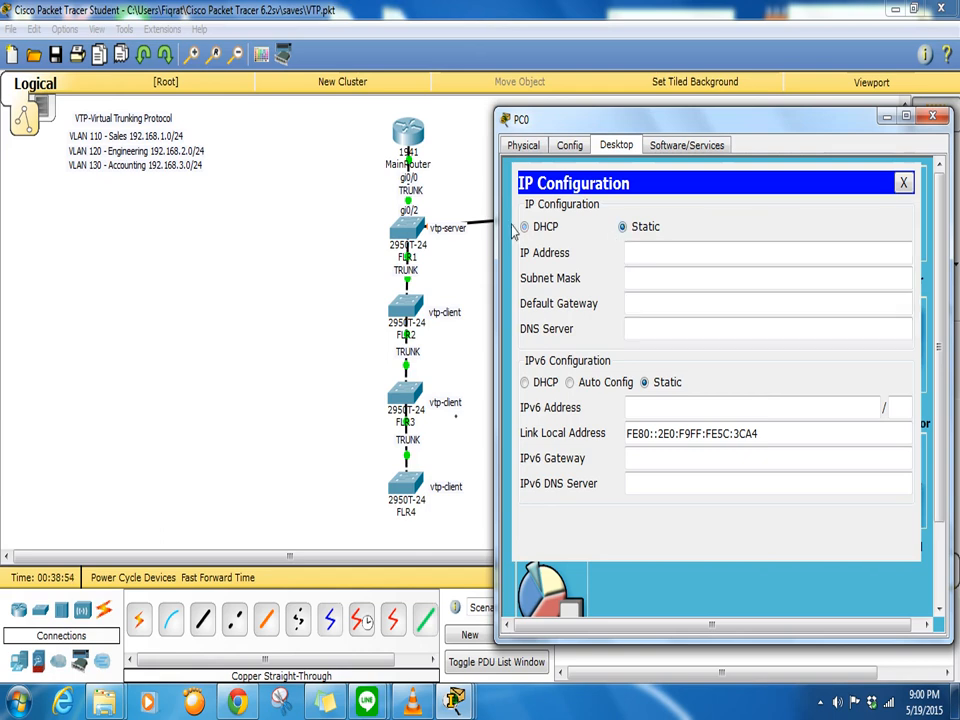
left_click(545, 228)
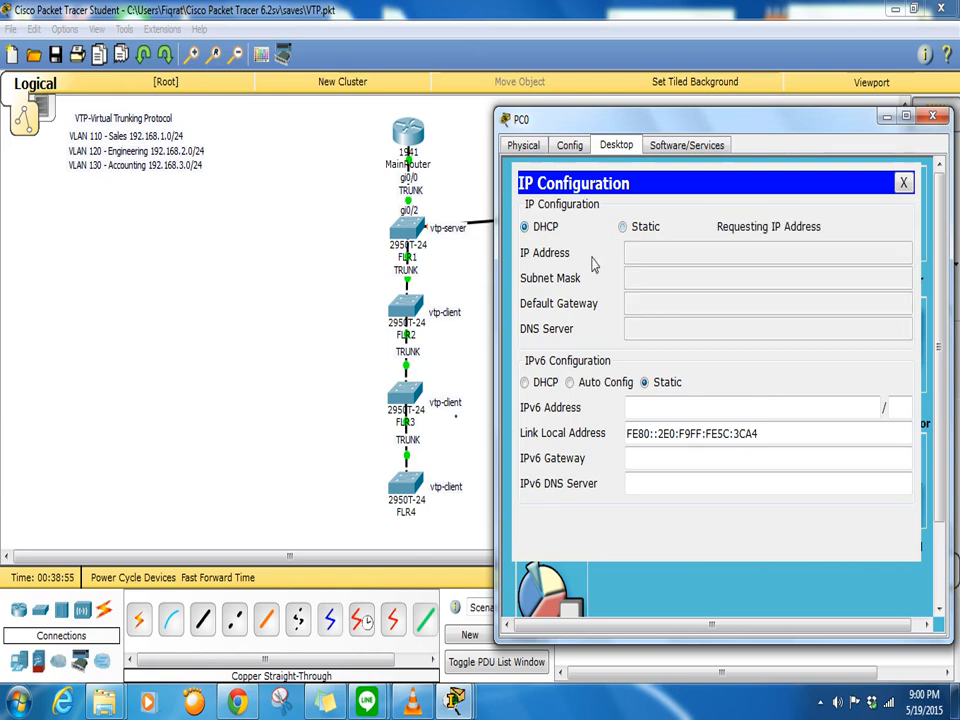
left_click(437, 243)
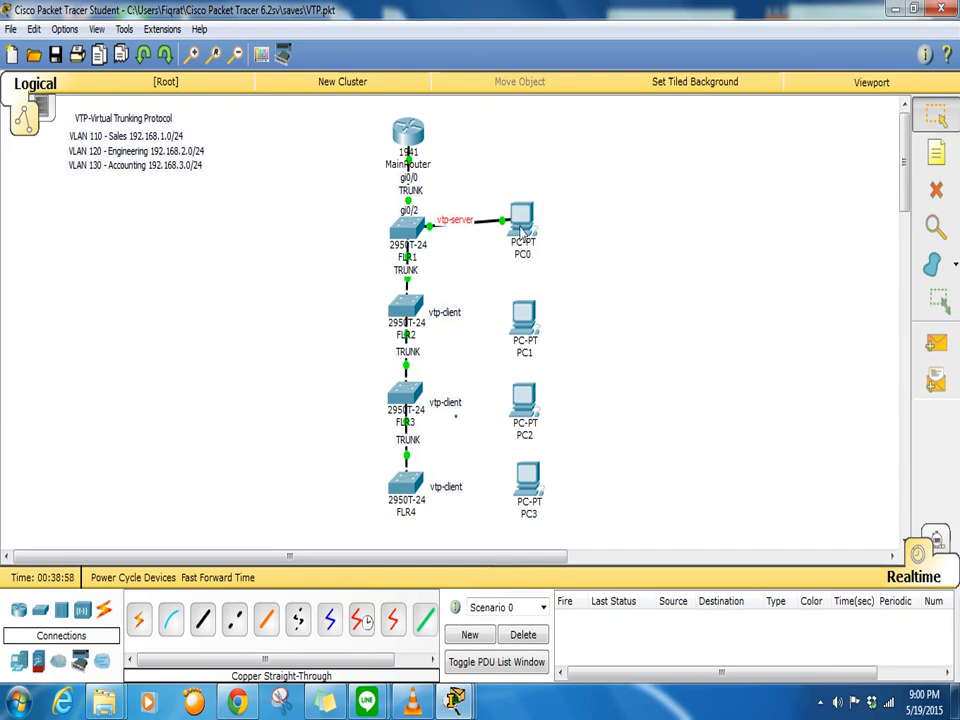
left_click(523, 232)
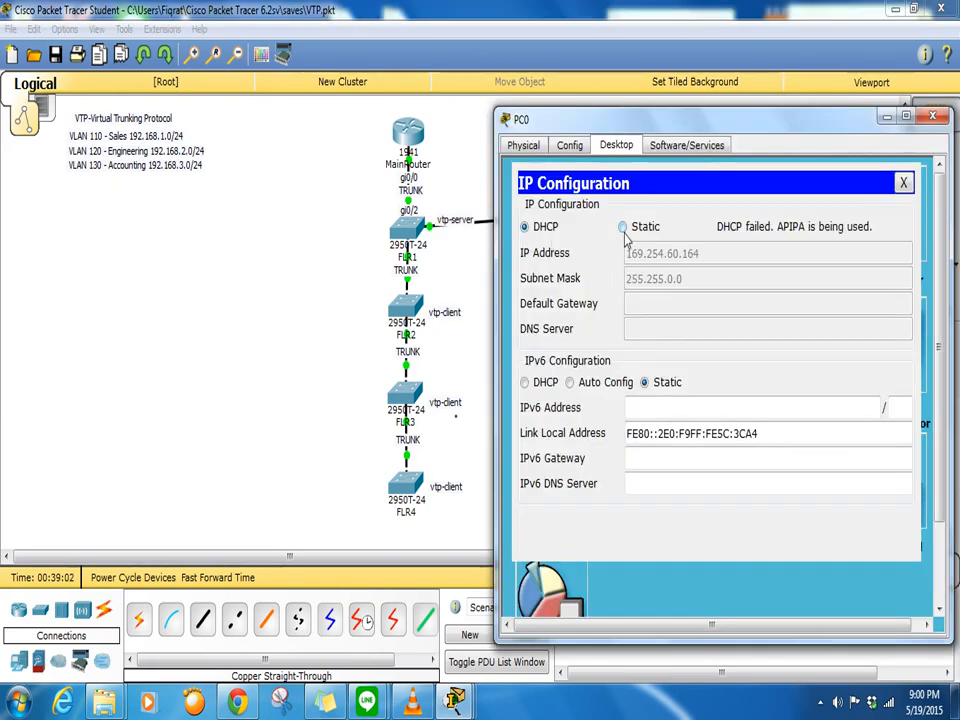
left_click(623, 228)
left_click(543, 230)
- Run 'do show vlan' on FLR1 to confirm Fa0/1 sits in VLAN 110 sales
left_click(413, 230)
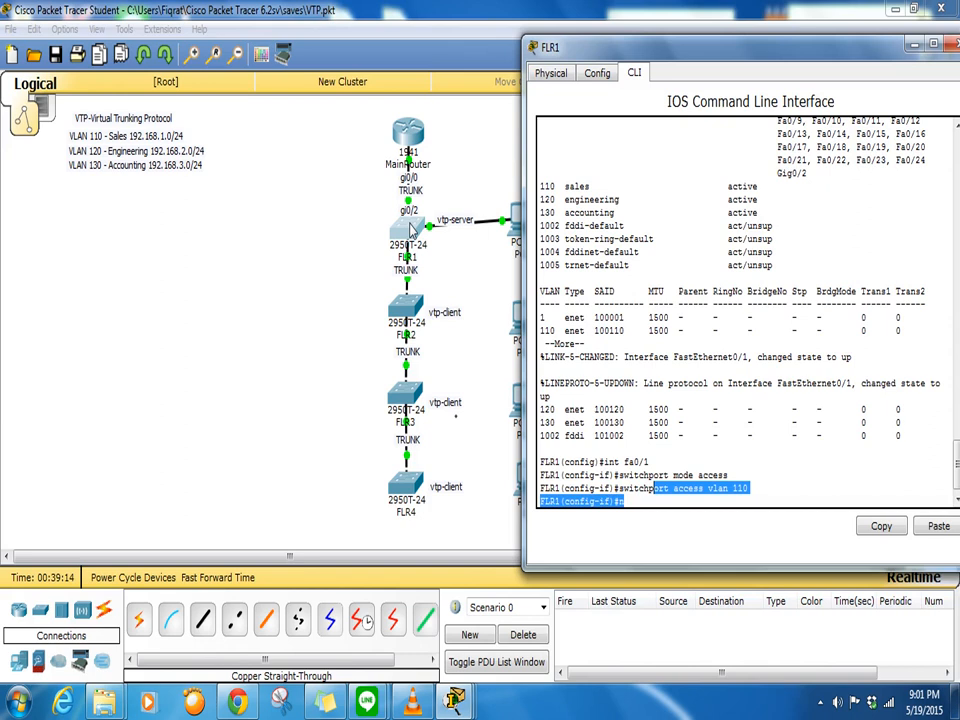
left_click(657, 490)
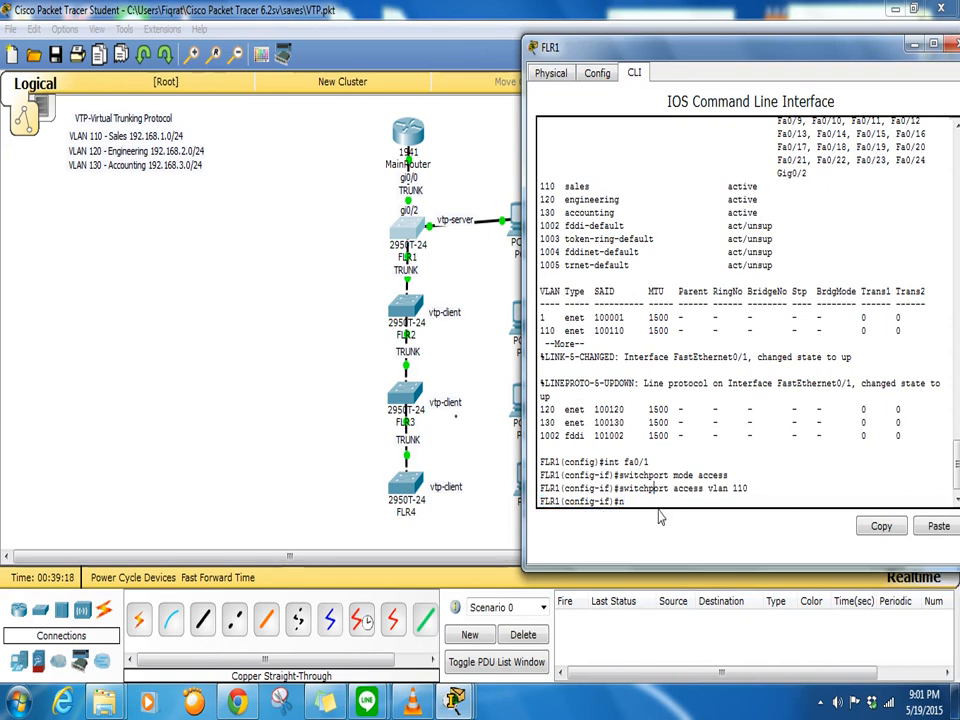
type("do show")
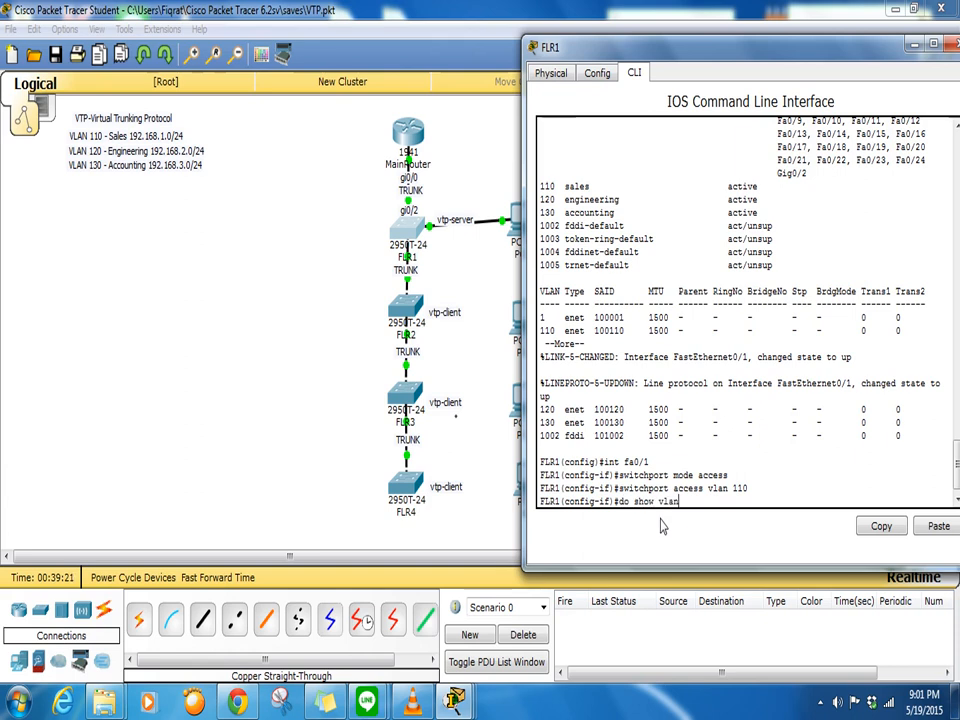
type(" vlan")
key("Return")
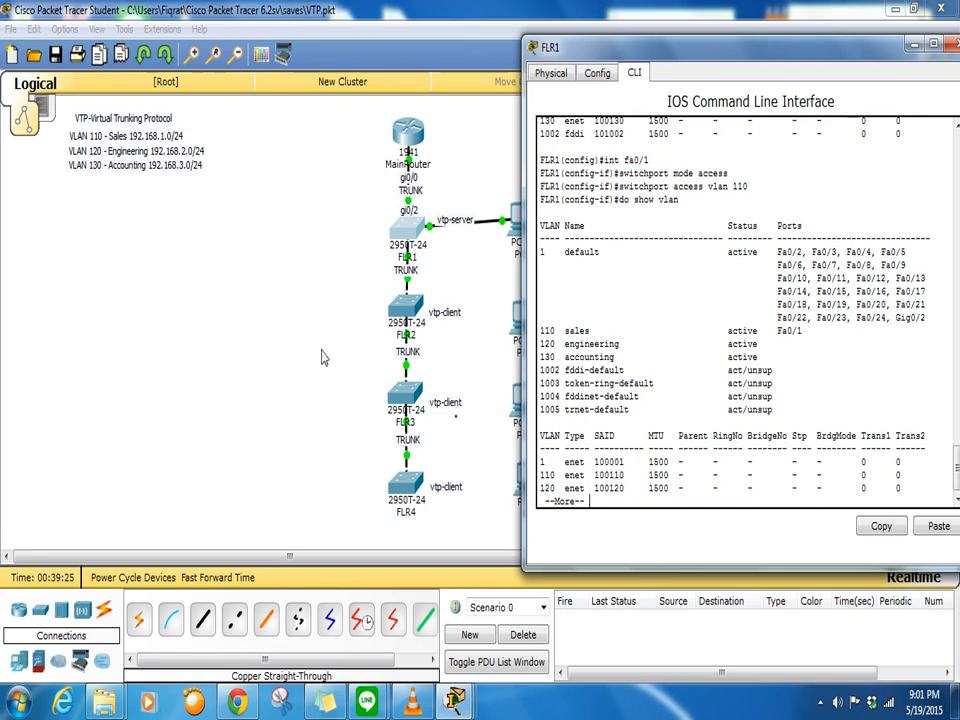
- Toggle PC0 from Static back to DHCP to retry getting an address
left_click(360, 362)
left_click(540, 214)
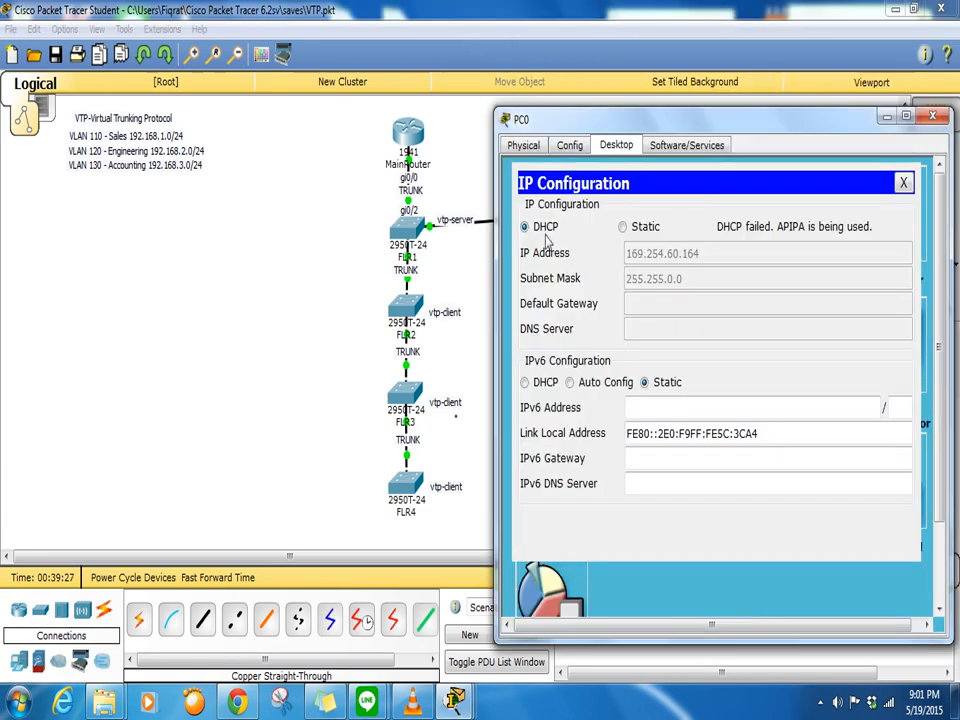
left_click(622, 227)
left_click(548, 236)
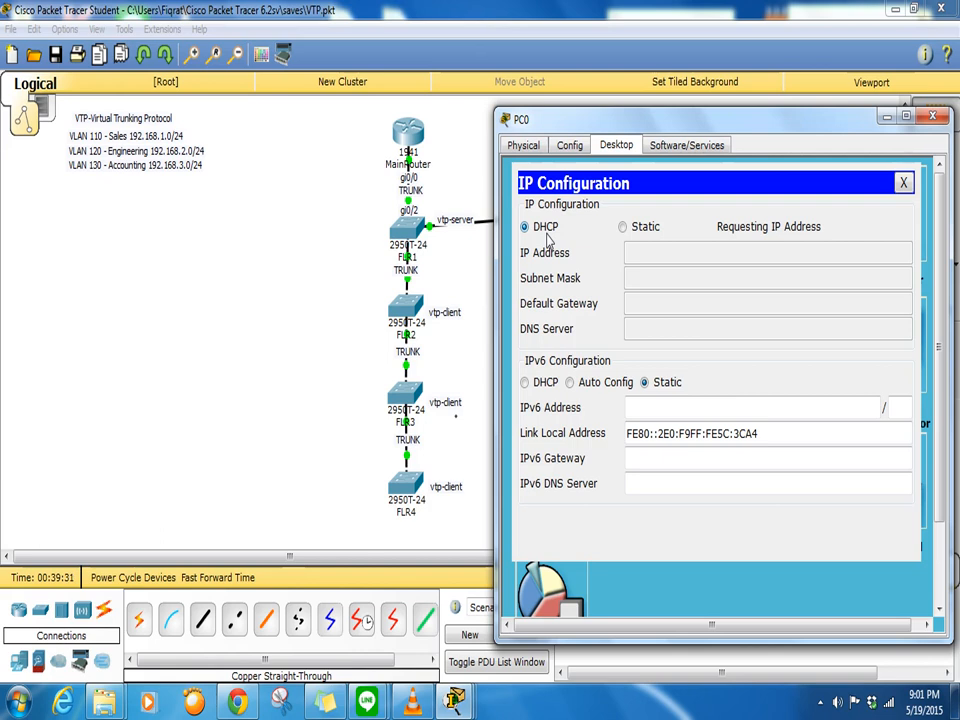
left_click(478, 262)
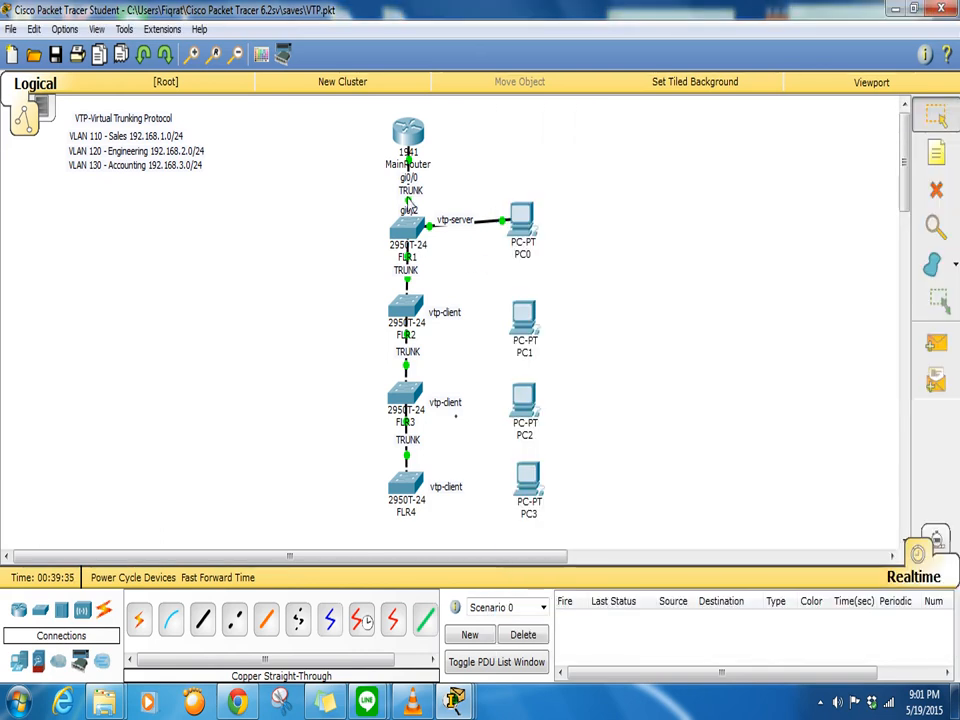
left_click(404, 233)
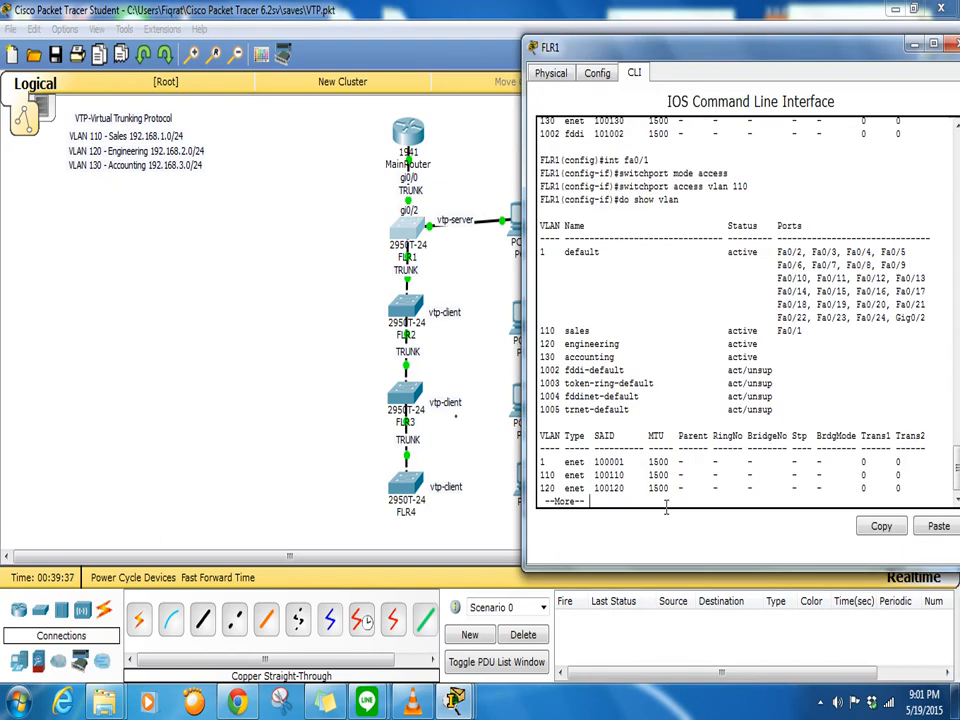
- Display FLR1's 'do show run' and highlight the unconfigured GigabitEthernet0/1 and 0/2 entries
key("q")
type("do show ru")
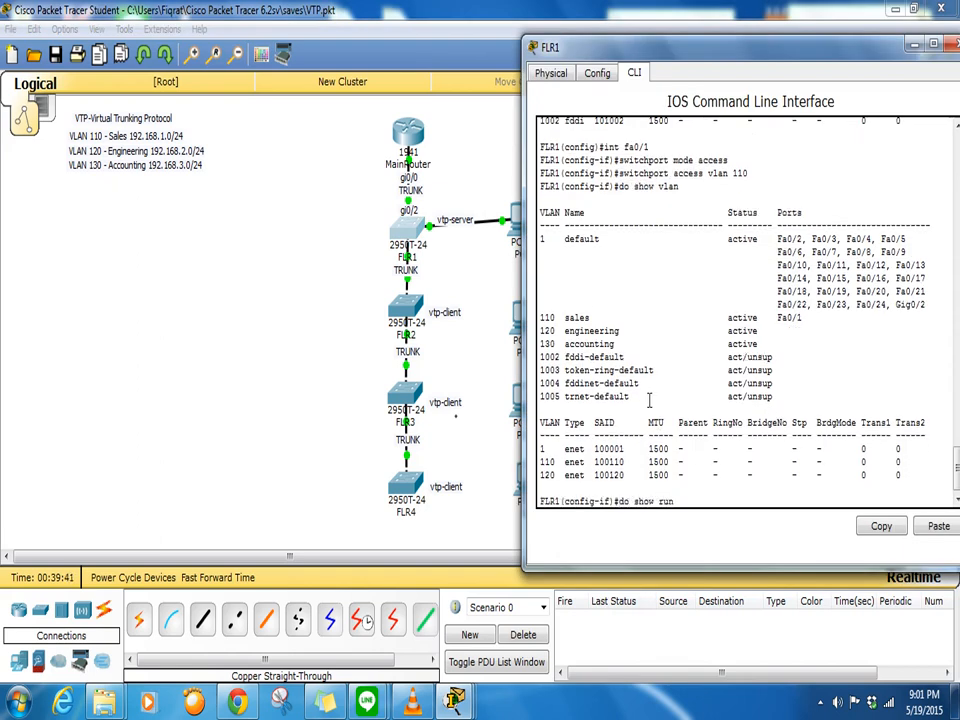
type("n")
key("Return")
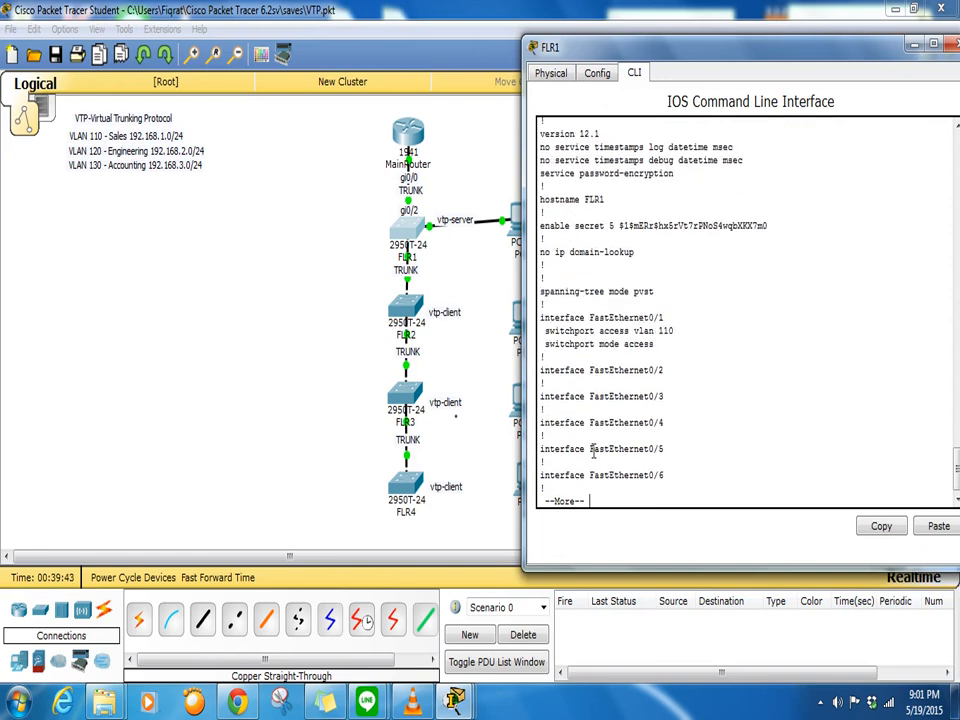
key("Return")
key("Return")
key("Return")
key("Return")
key("Return")
key("Return")
key("Return")
key("Return")
key("Return")
key("Return")
key("Return")
key("Return")
key("Return")
key("Return")
key("Return")
key("Return")
key("Return")
key("Return")
key("Return")
key("Return")
key("Return")
key("Return")
key("Return")
key("Return")
key("Return")
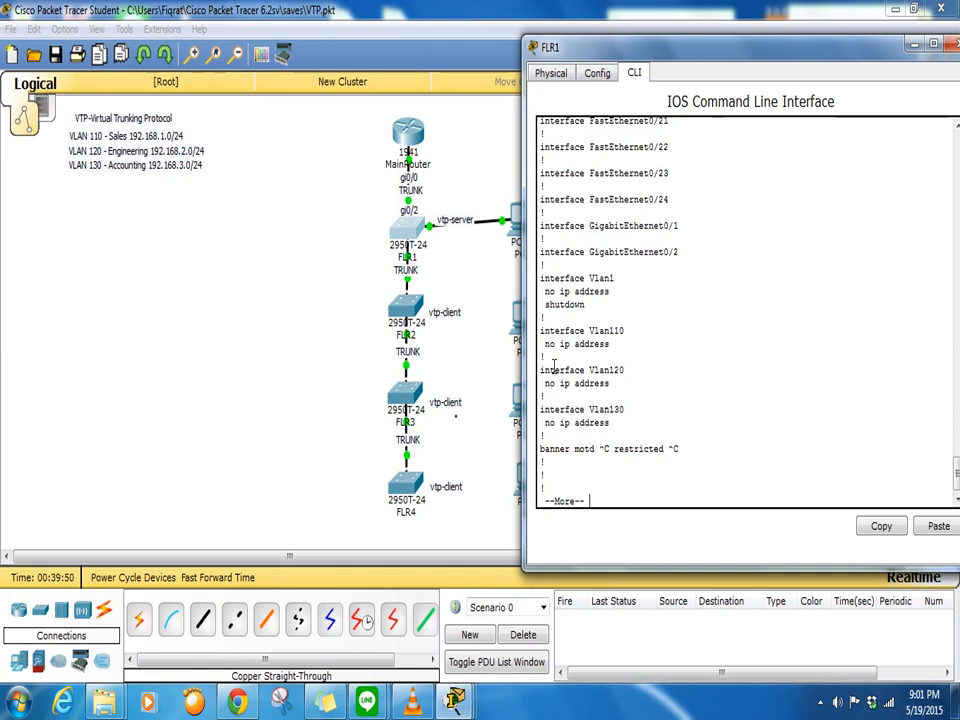
left_click_drag(541, 226, 680, 253)
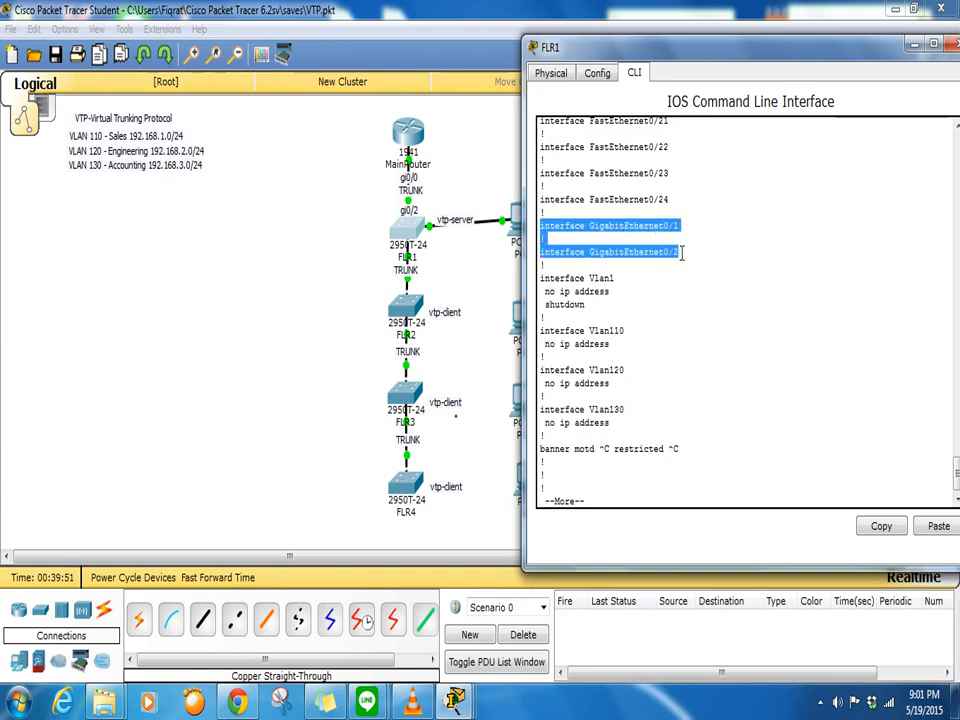
left_click(651, 496)
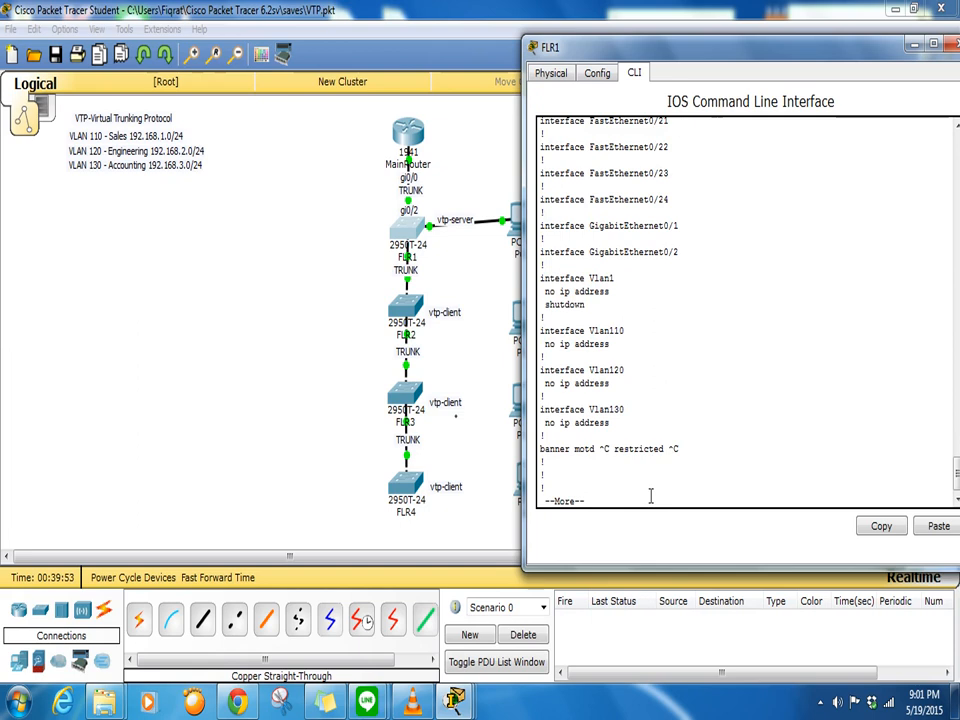
key("ctrl+c")
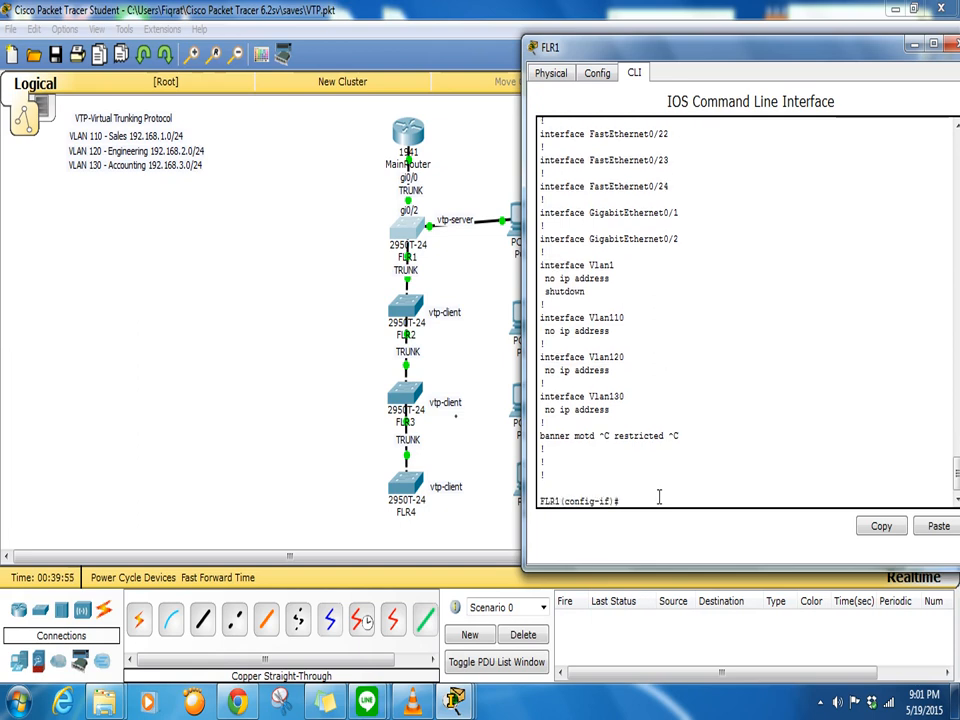
type("int gi0")
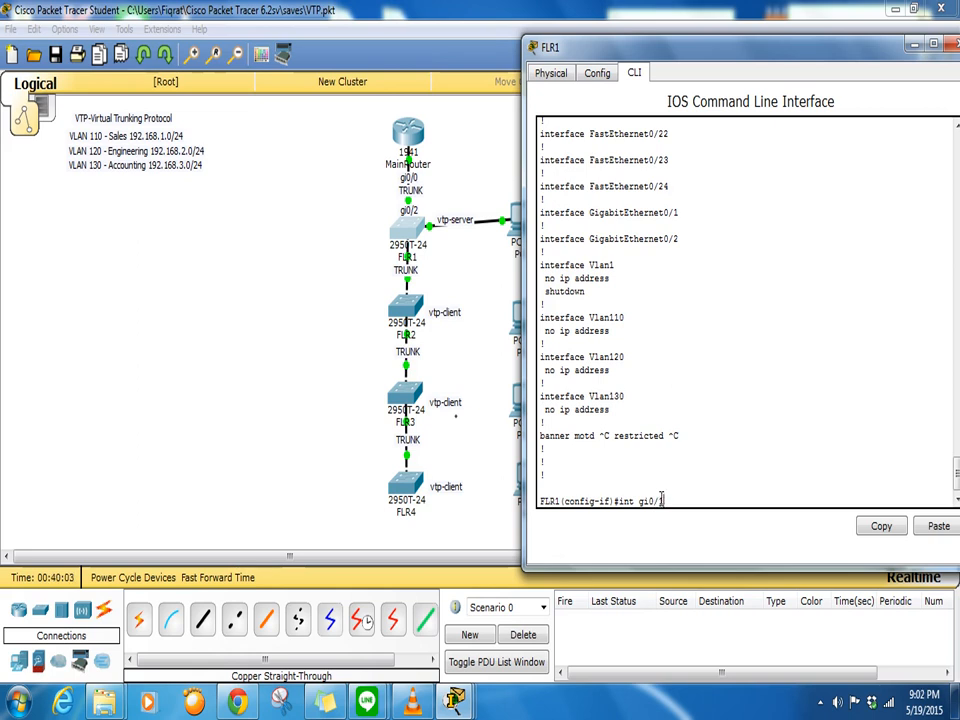
- On FLR1, select 'int range gi0/1-2' and apply 'switchport mode trunk'
type("/1-2")
key("Return")
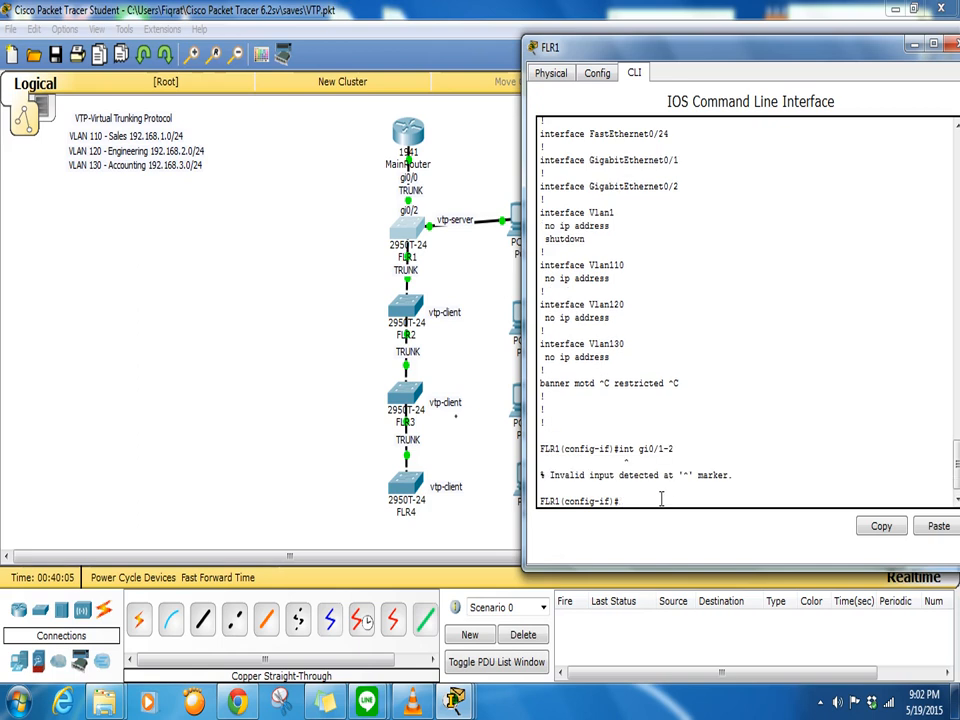
key("Up")
type("range gi0/1-2")
key("Return")
type("swi")
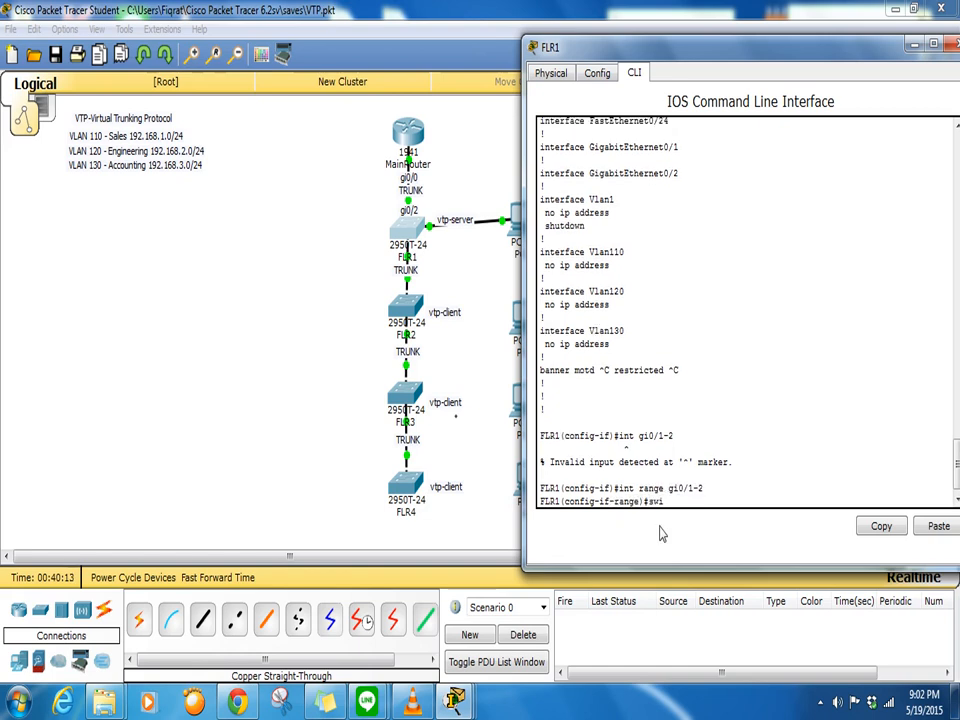
type("tchport mode access")
key("Return")
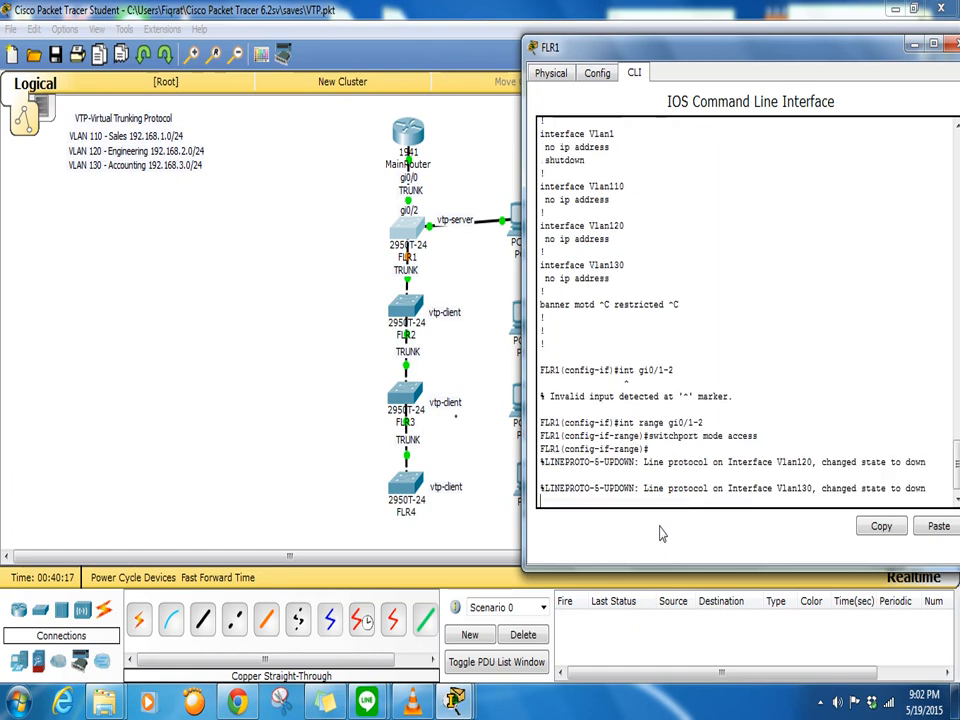
key("Return")
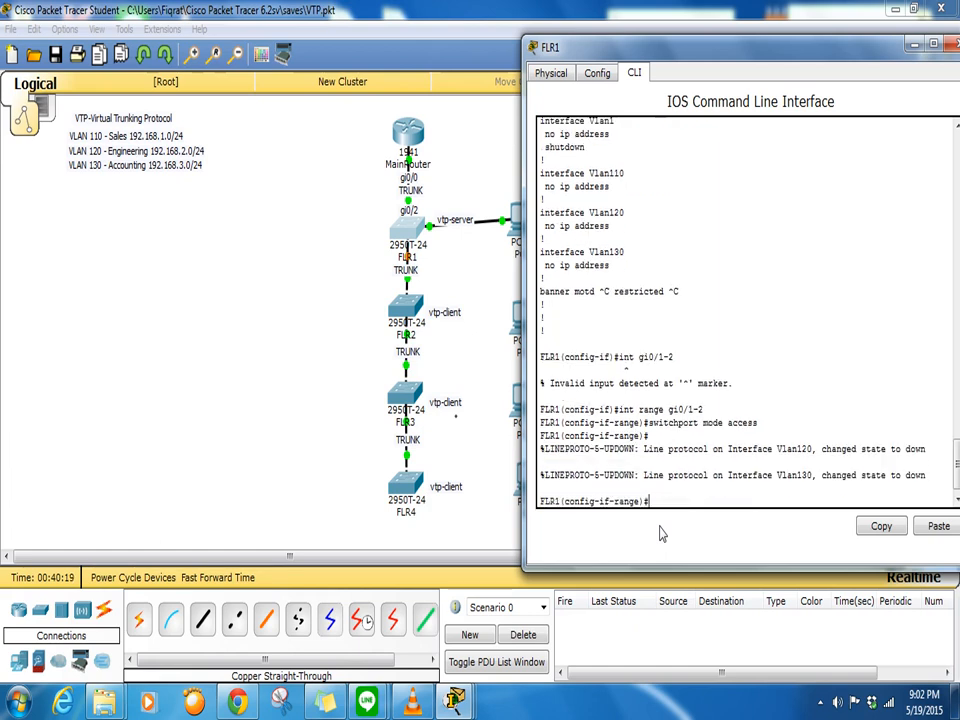
type("switchport mode tr")
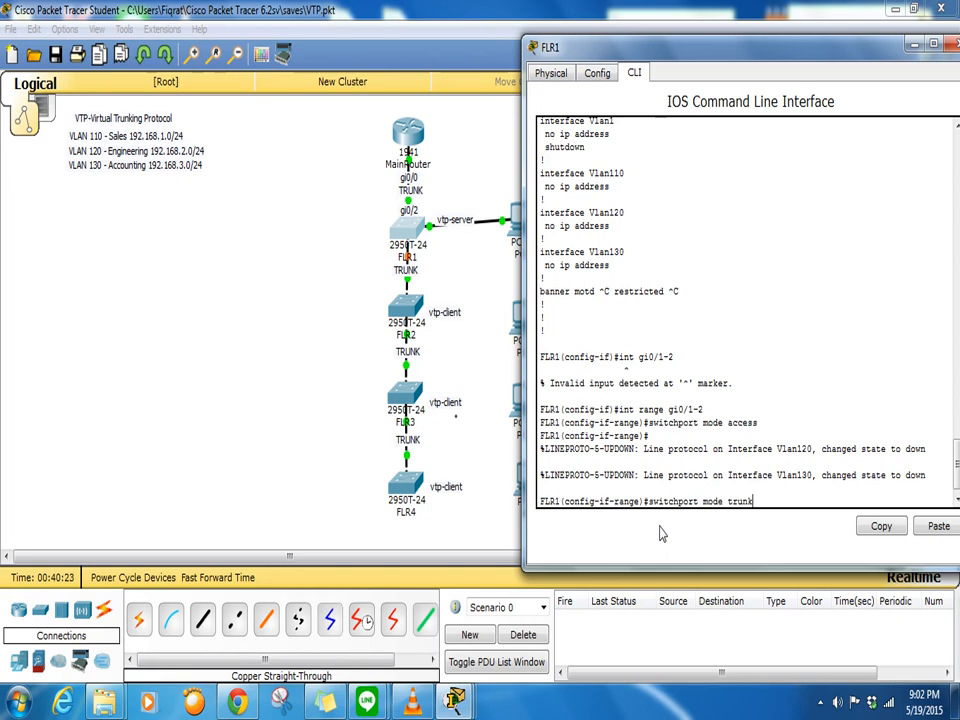
type("unk")
key("Return")
key("Return")
key("Return")
key("Return")
key("Return")
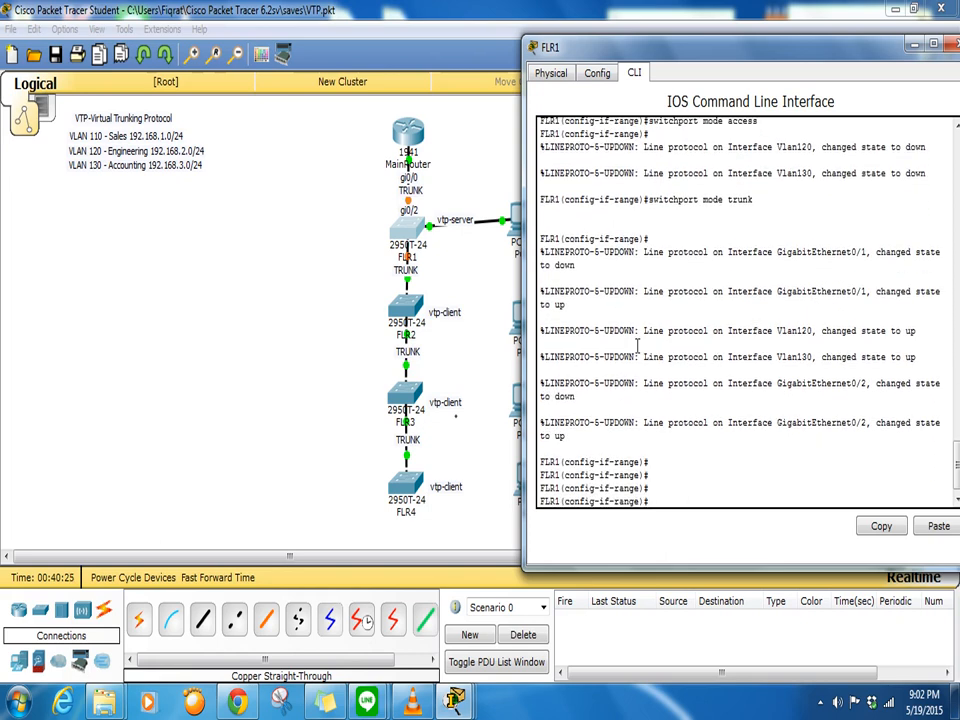
left_click(478, 271)
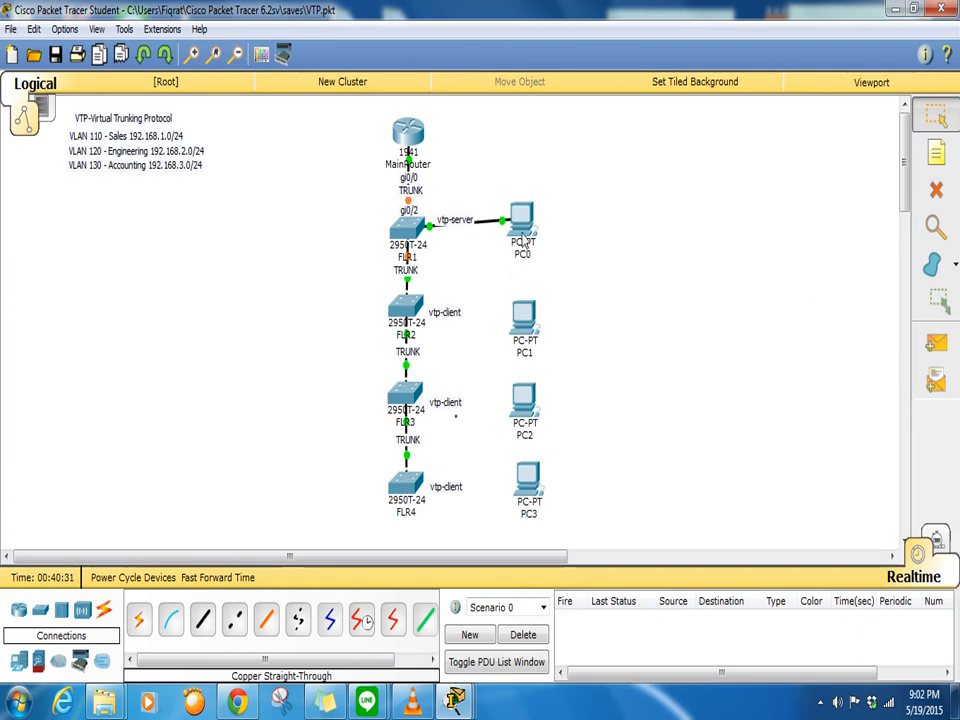
- Toggle PC0 between Static and DHCP until it leases 192.168.1.11, gateway 192.168.1.1, DNS 8.8.8.8
mouse_move(530, 235)
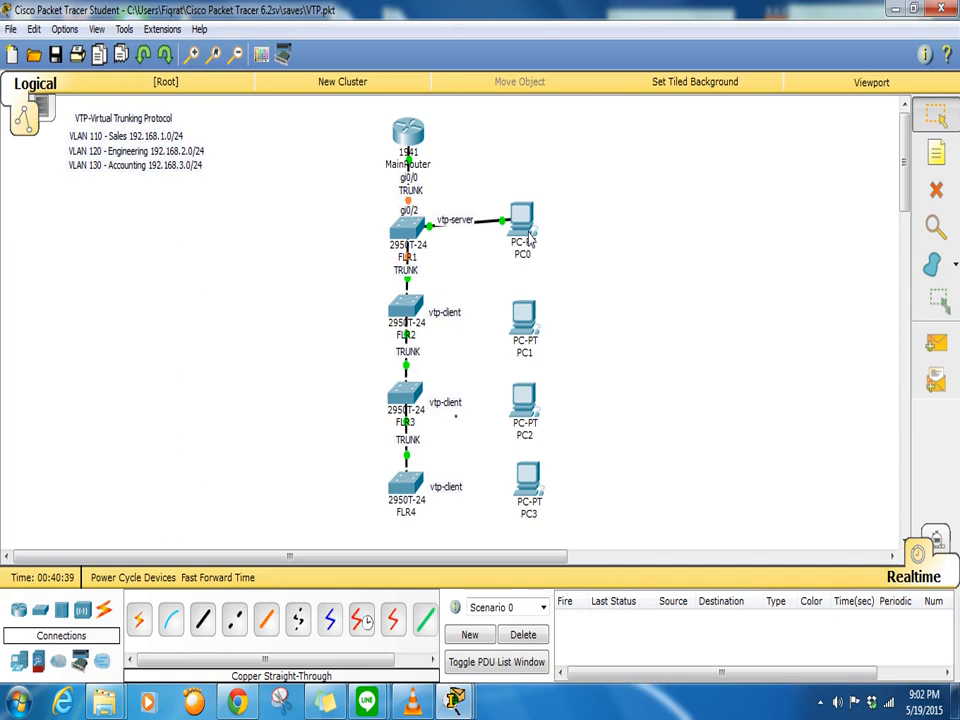
left_click(530, 237)
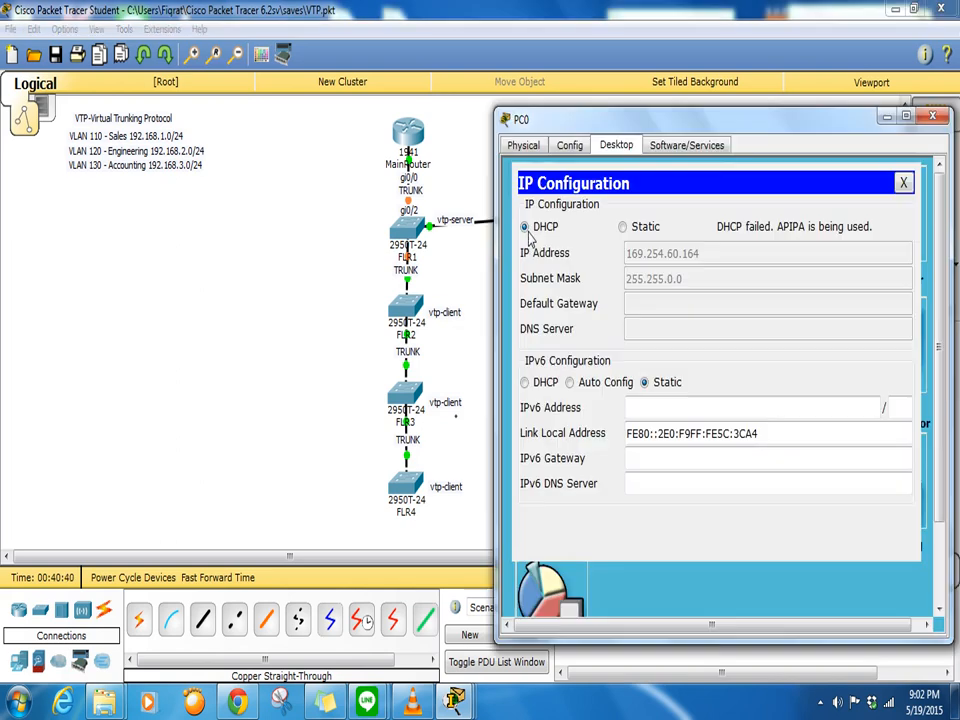
left_click(622, 228)
left_click(543, 230)
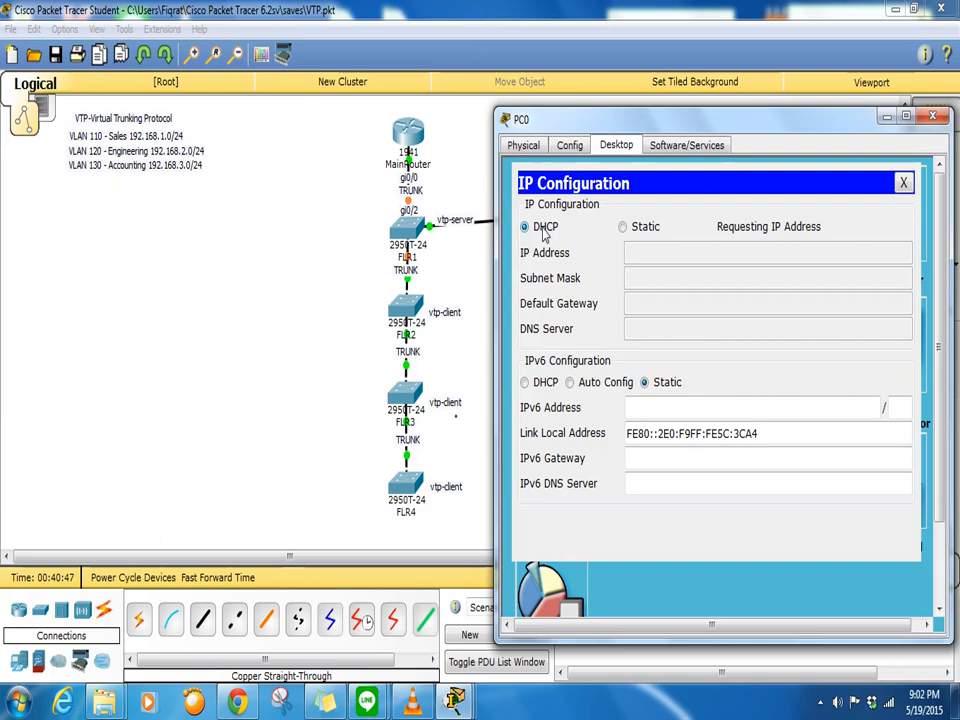
left_click(636, 232)
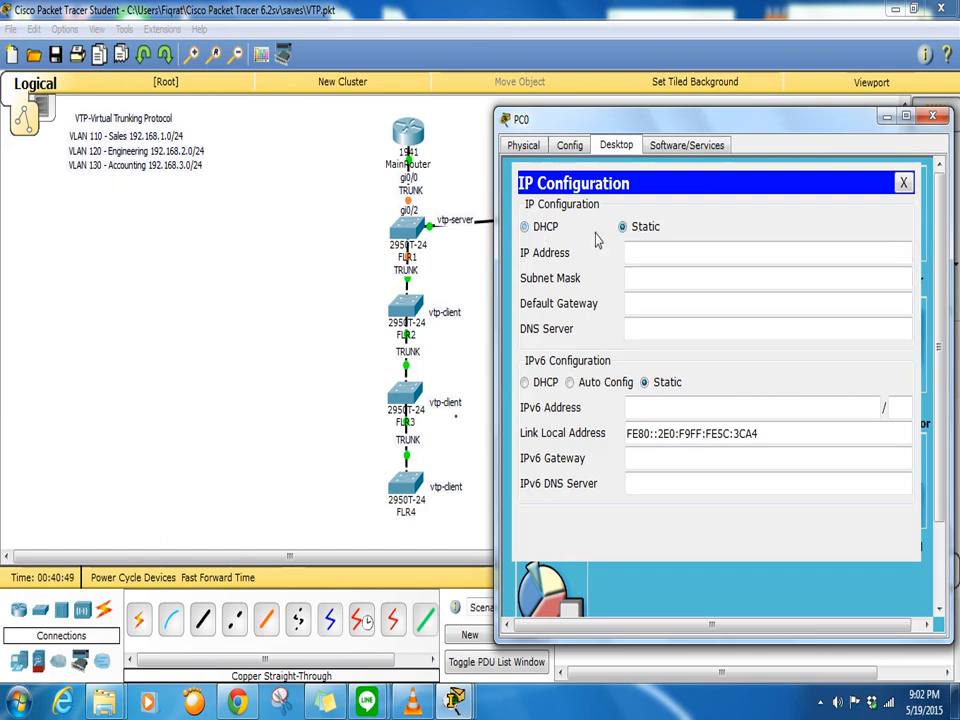
left_click(543, 230)
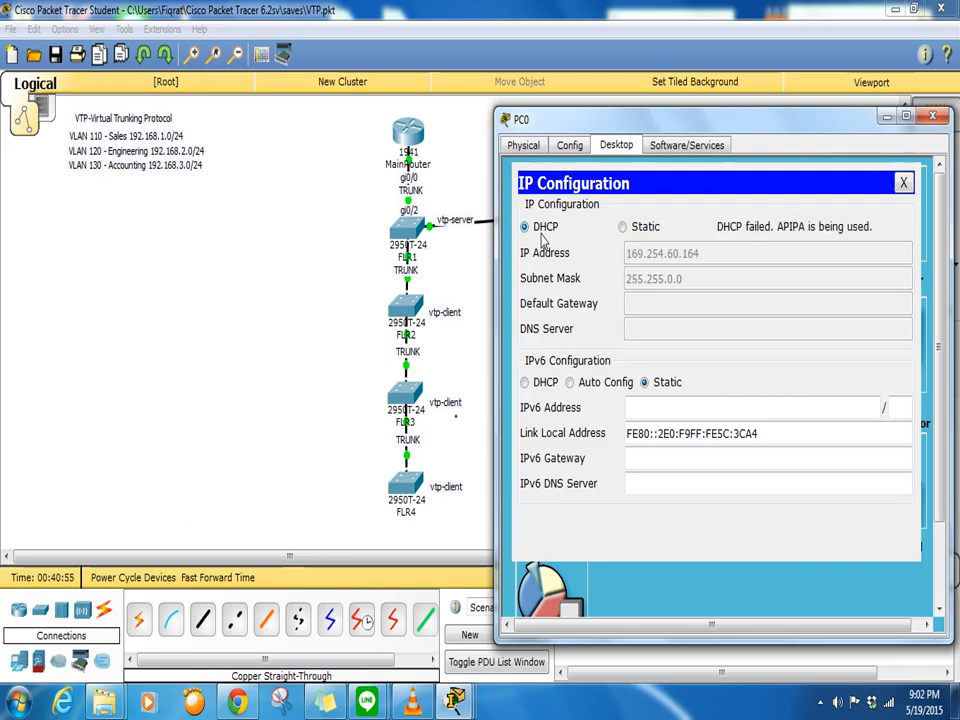
left_click(622, 227)
left_click(527, 229)
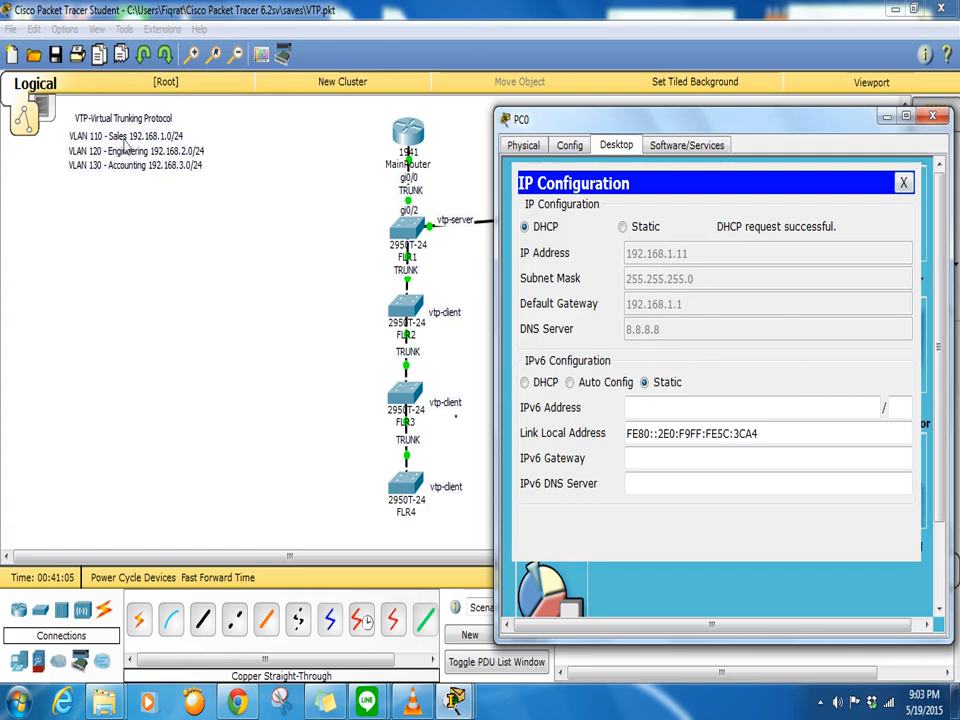
- Link switch FLR2 to PC1's FastEthernet0 with a copper straight-through cable
left_click(932, 116)
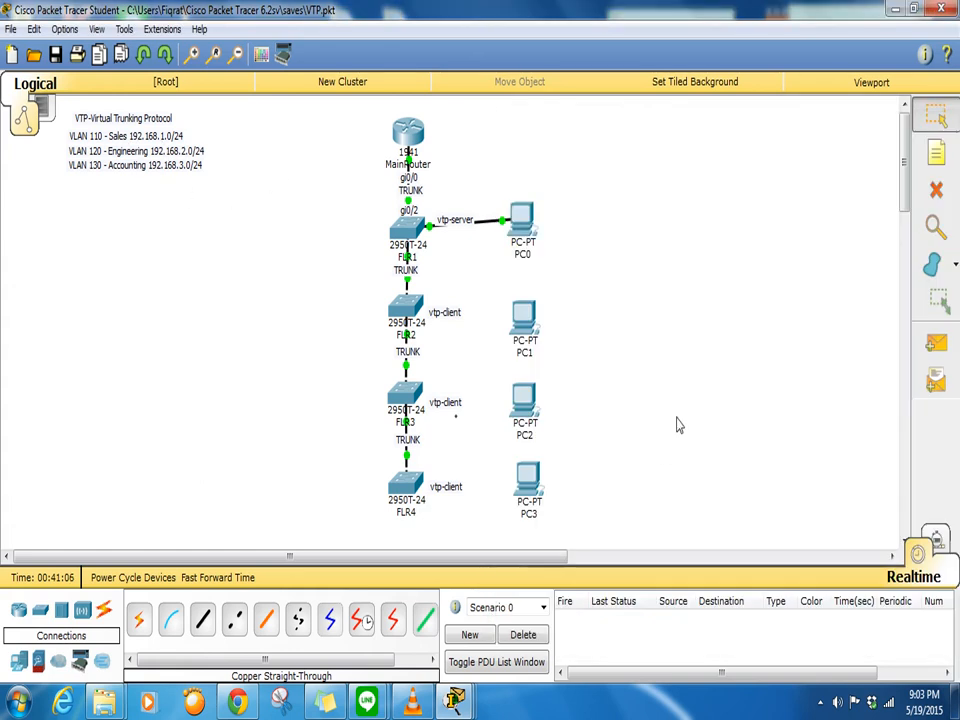
left_click(202, 620)
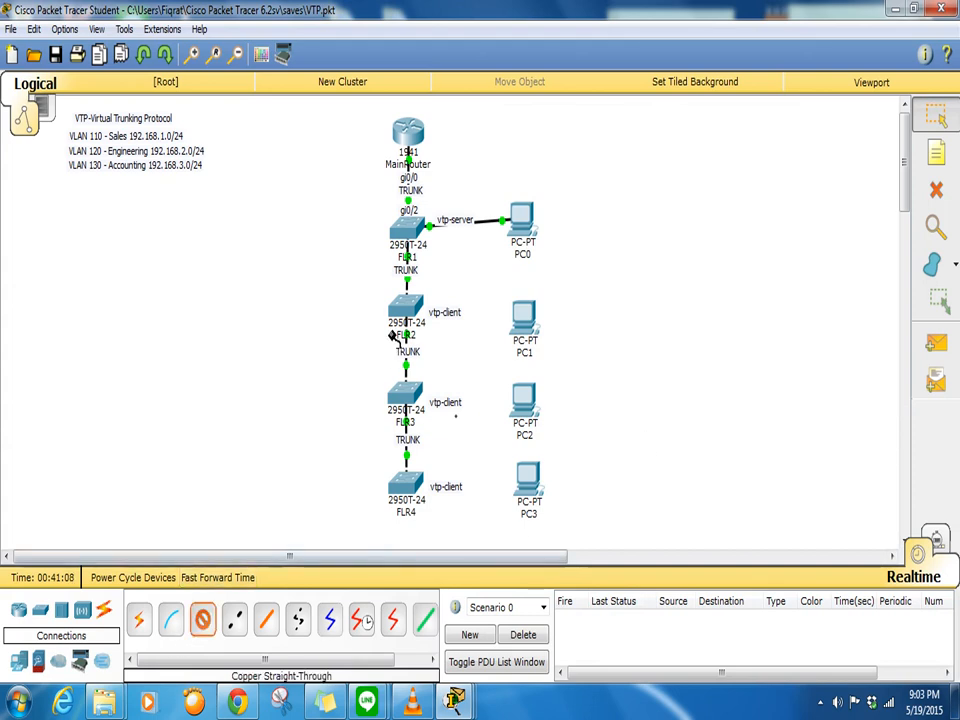
left_click(408, 310)
left_click(476, 54)
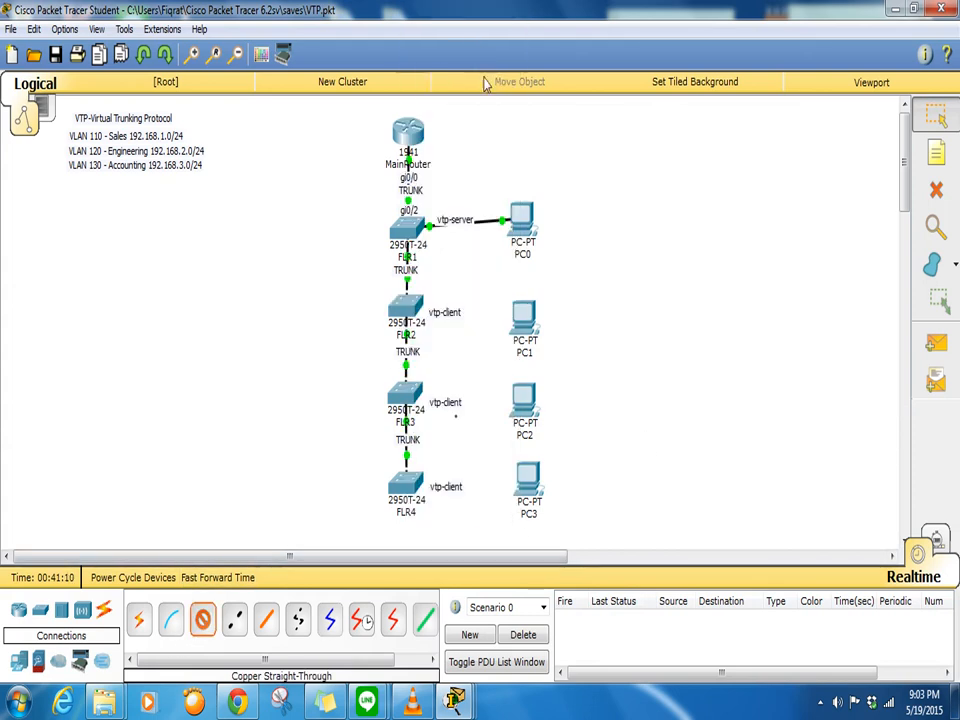
left_click(536, 321)
left_click(561, 347)
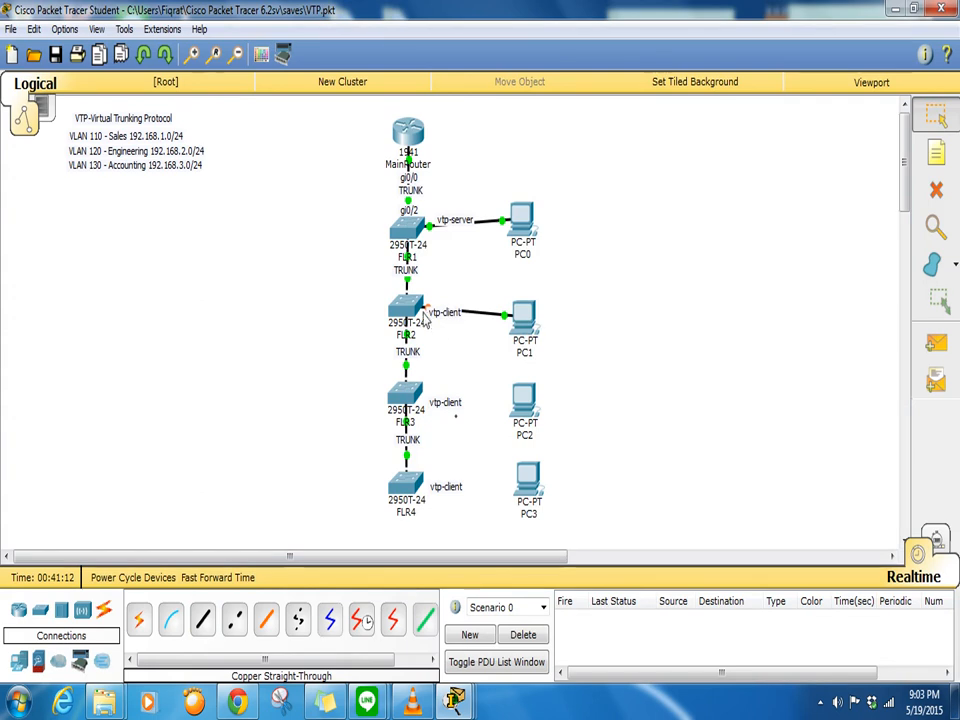
- On FLR2, make interface Fa0/1 an access port in VLAN 120
left_click(409, 312)
key("Return")
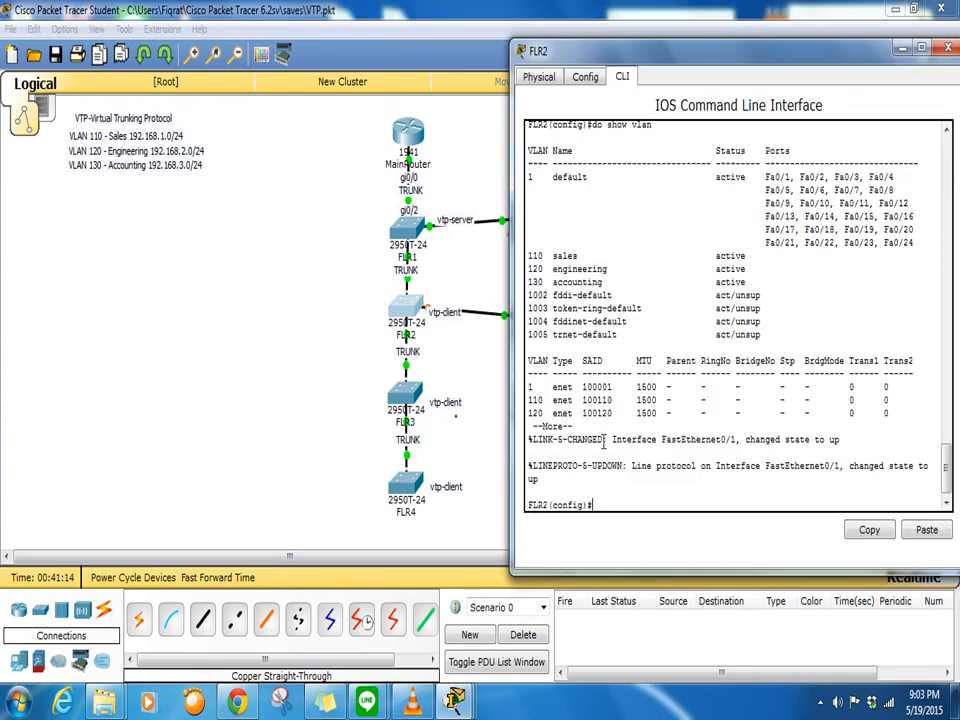
type("int fa0/1")
key("Return")
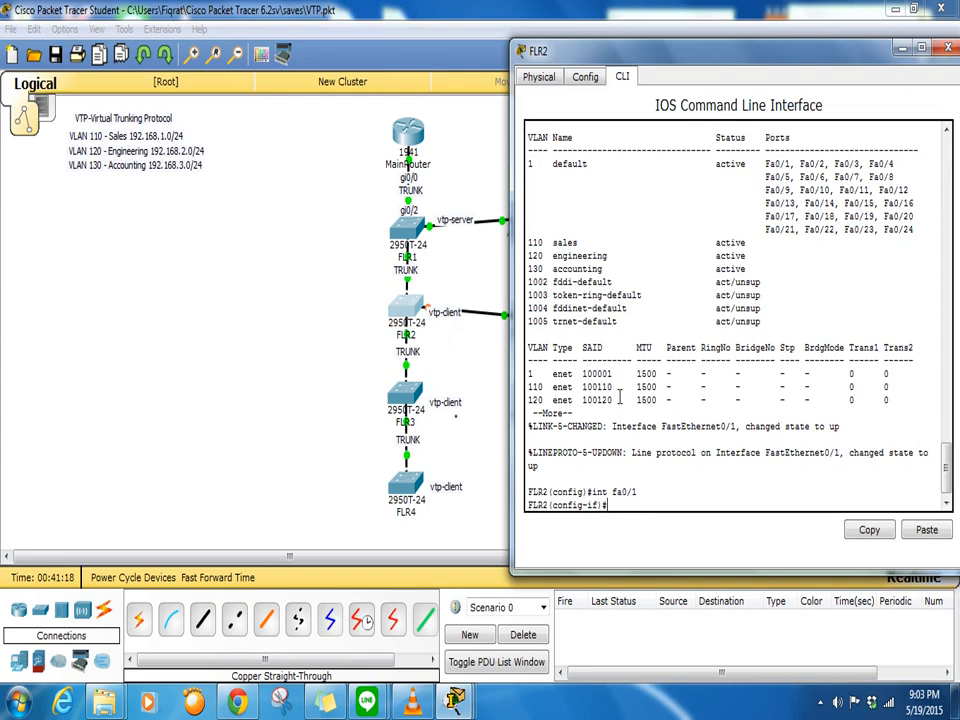
type("switc")
key("BackSpace")
type("tchport mode access")
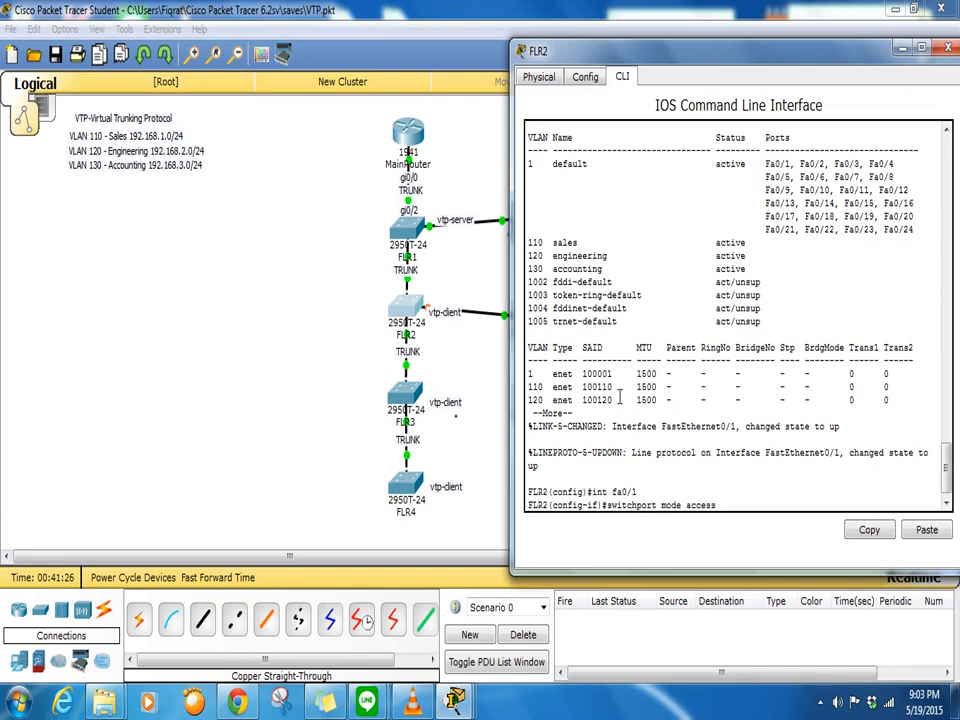
key("Return")
type("switchport acce")
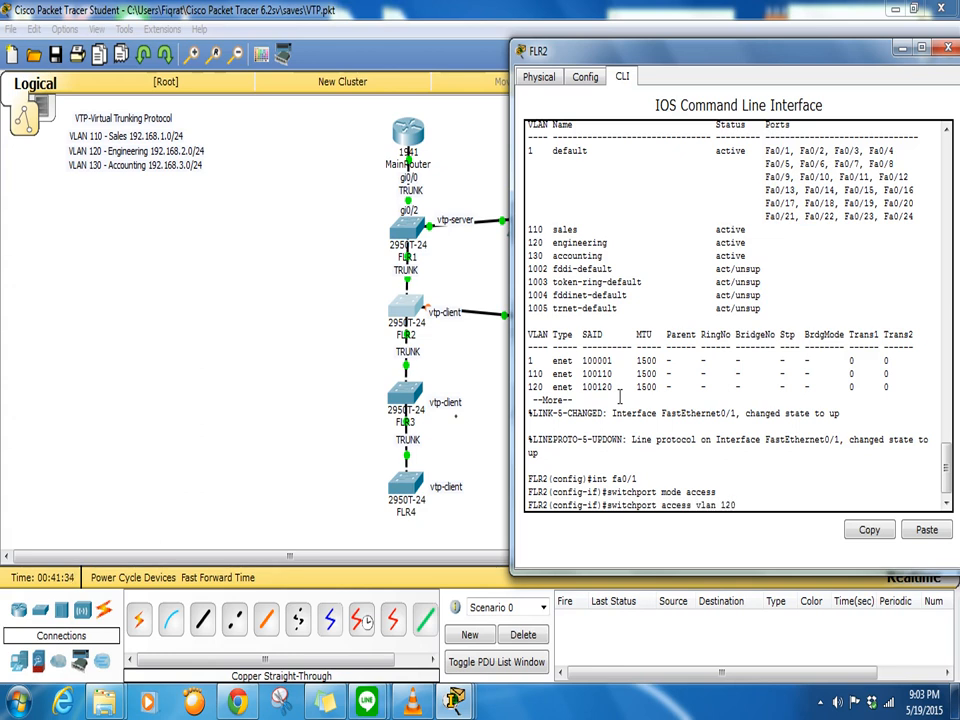
type("ss vlan 120")
key("Return")
key("Return")
key("Return")
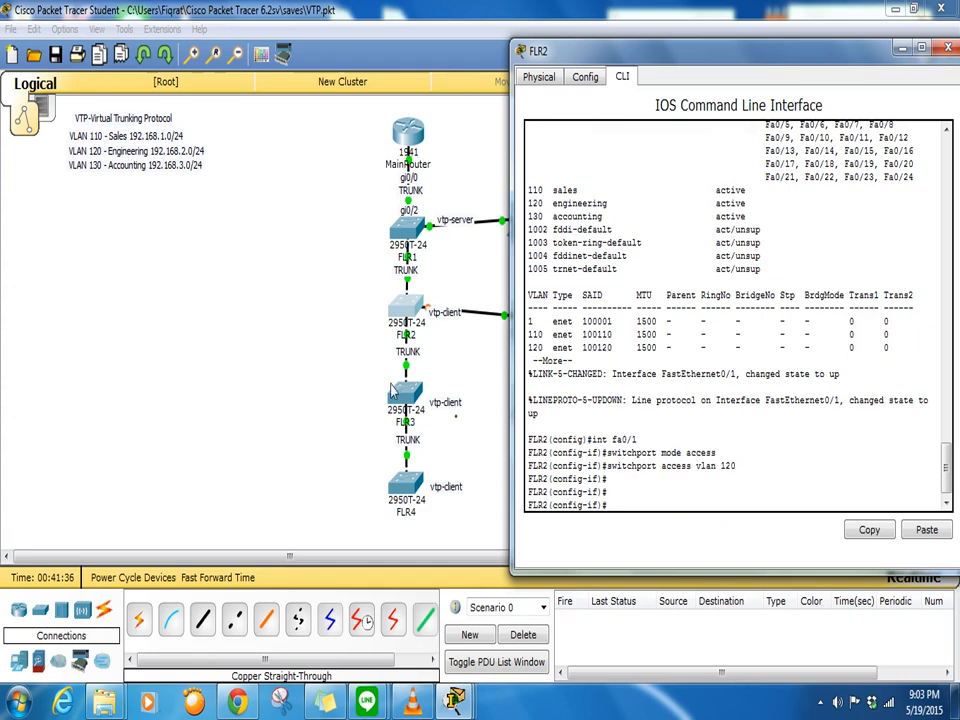
- Link FLR3's FastEthernet0/1 to PC2's FastEthernet0 with a copper straight-through cable
left_click(326, 413)
left_click(200, 626)
left_click(405, 396)
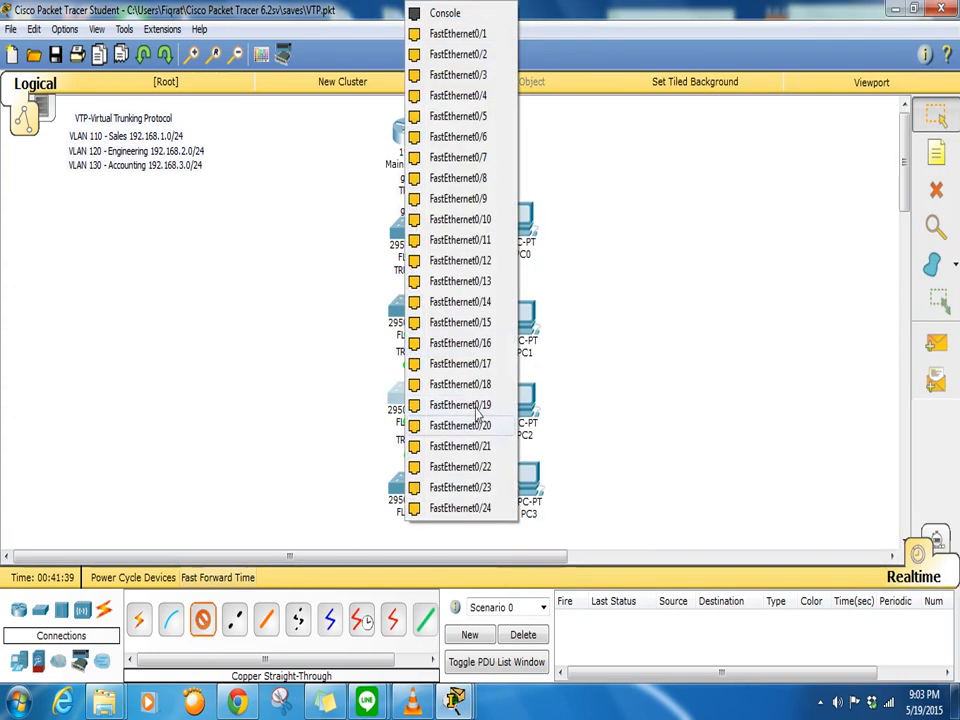
left_click(470, 35)
left_click(524, 408)
left_click(560, 438)
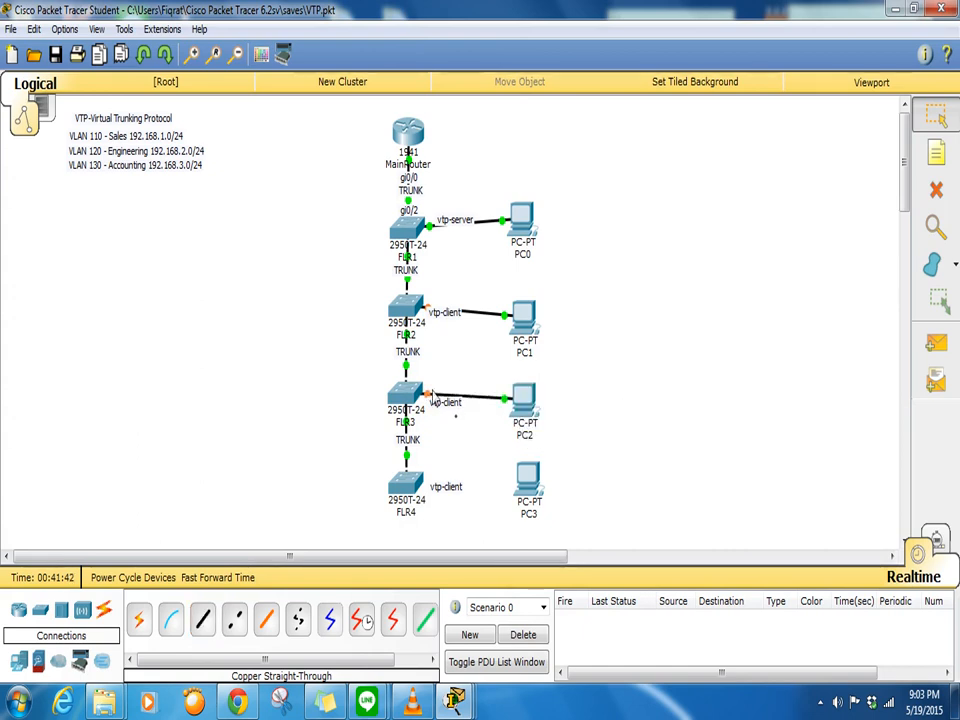
- On FLR3, set interface Fa0/1 to access mode in VLAN 130
left_click(413, 395)
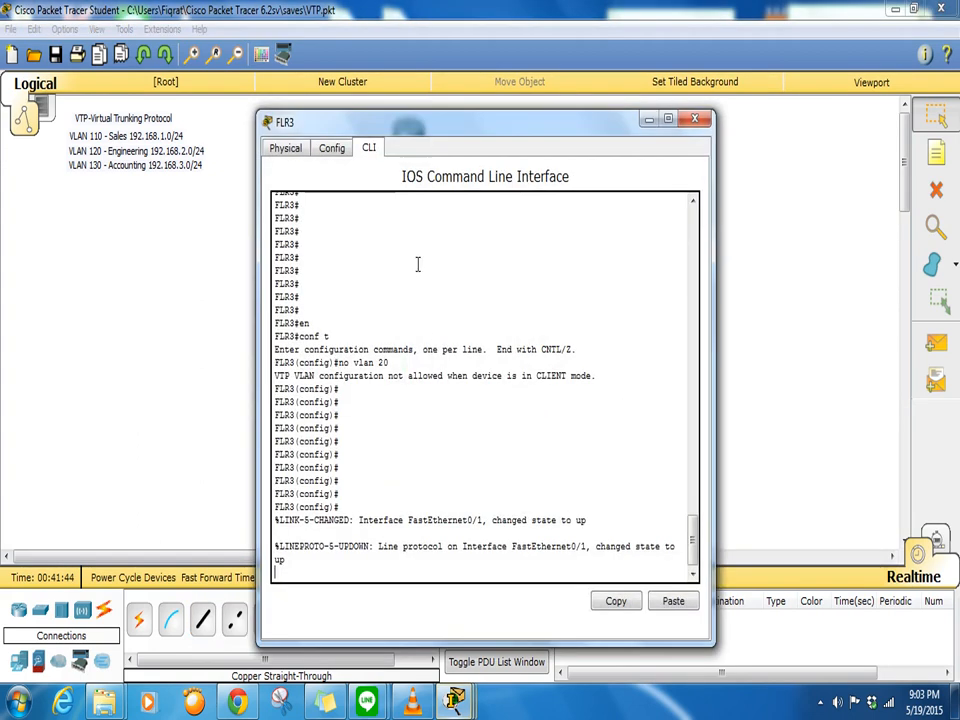
left_click_drag(423, 122, 704, 32)
key("Return")
key("Return")
key("Return")
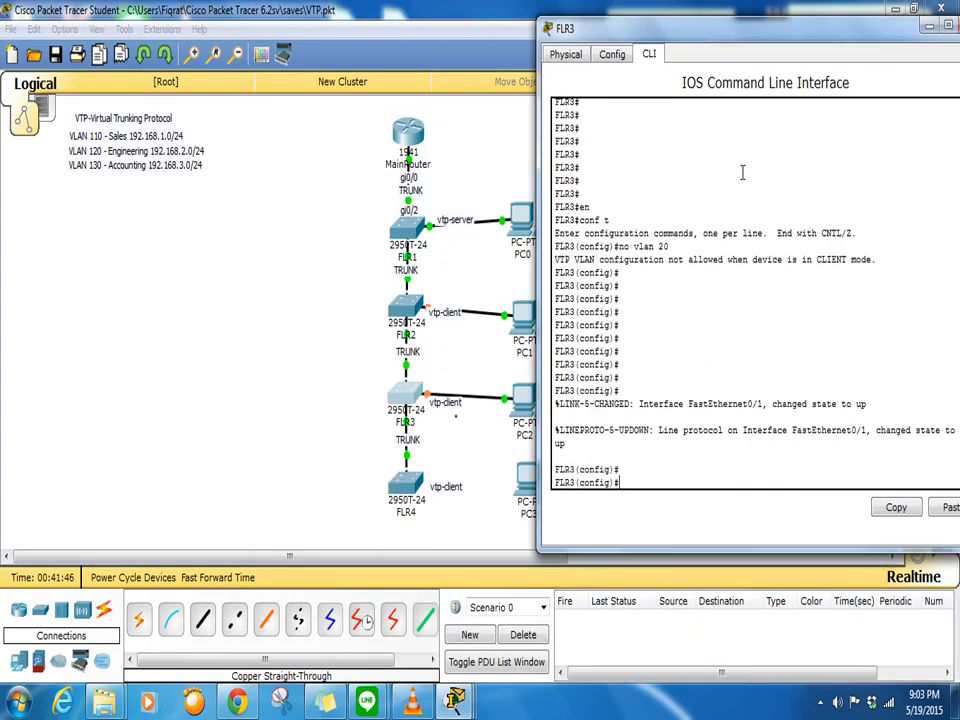
type("int fa0/1")
key("Return")
type("switchport mode ")
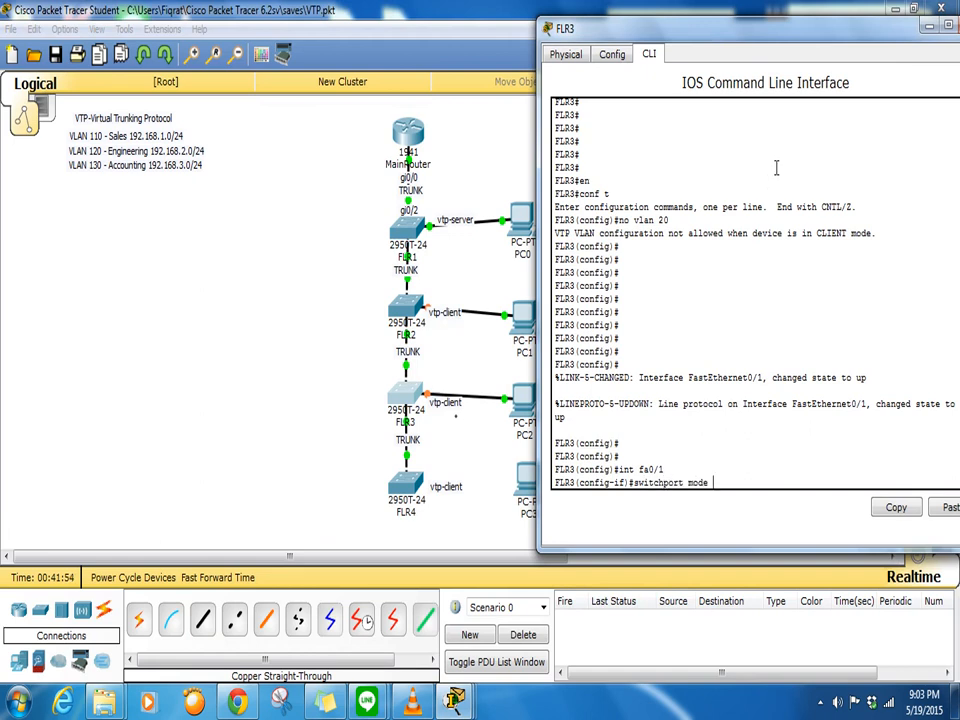
type("access")
key("Return")
type("switchport accesss")
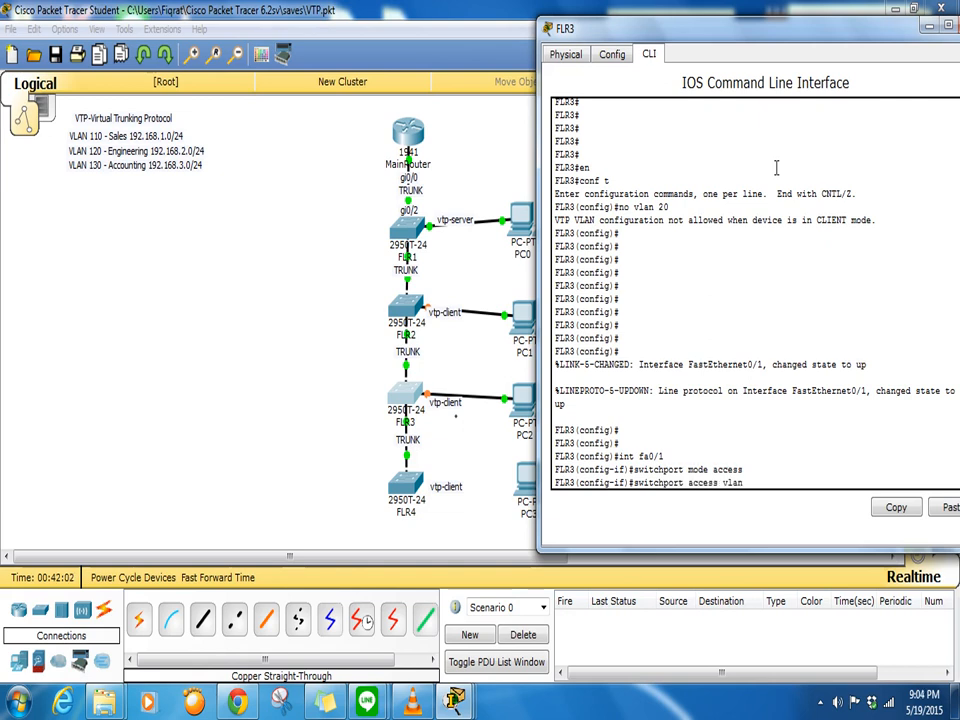
type(" vlan 130")
key("Return")
key("Return")
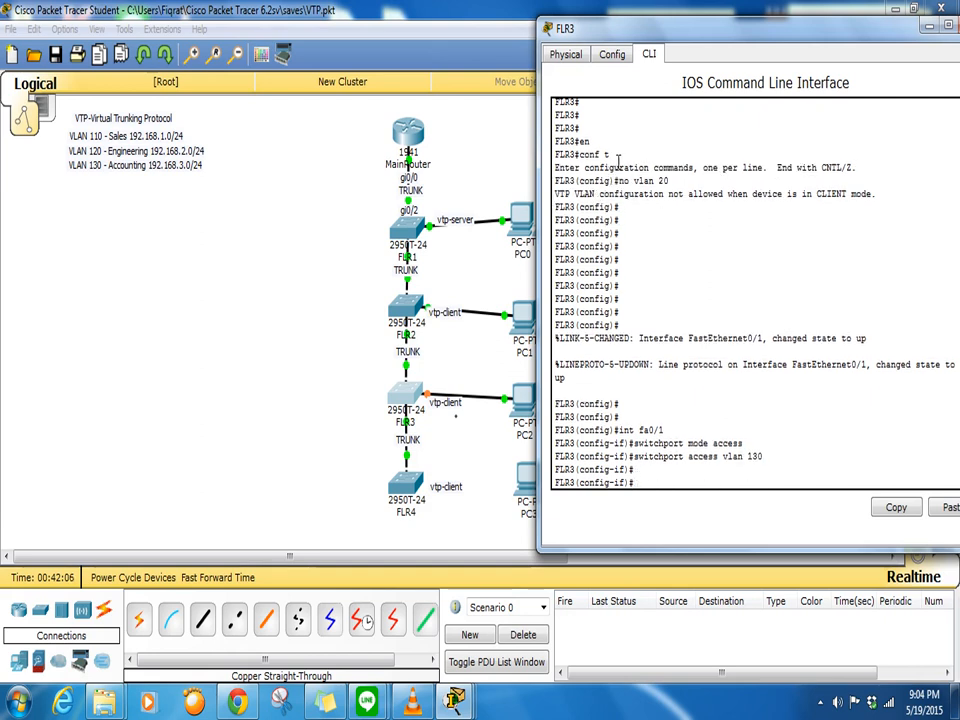
- Switch PC2's IP configuration to DHCP
left_click(484, 514)
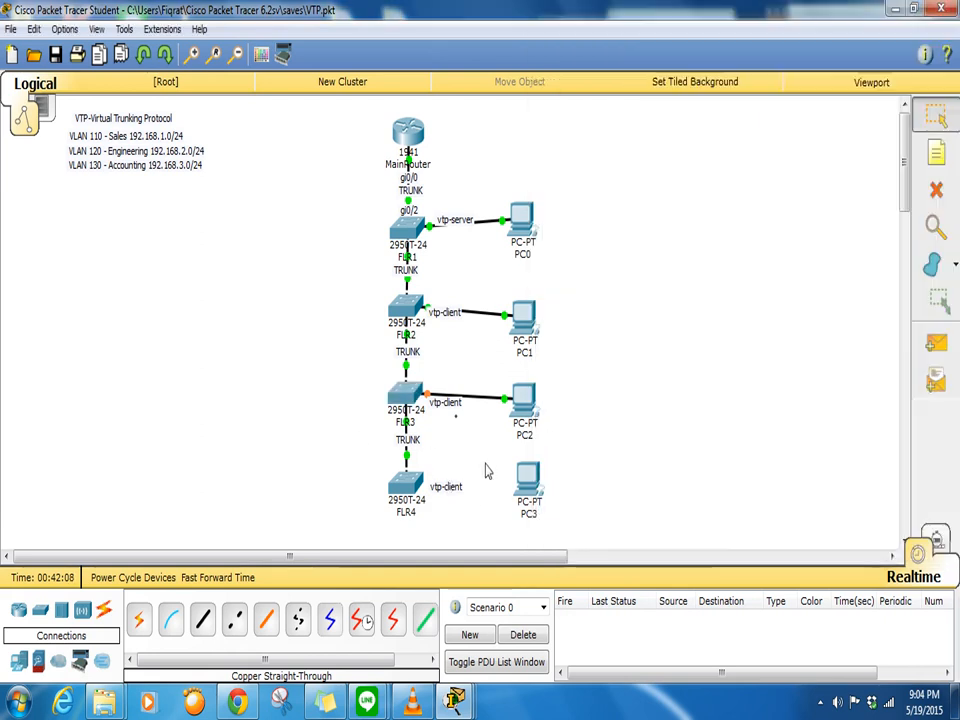
left_click(522, 402)
left_click(378, 152)
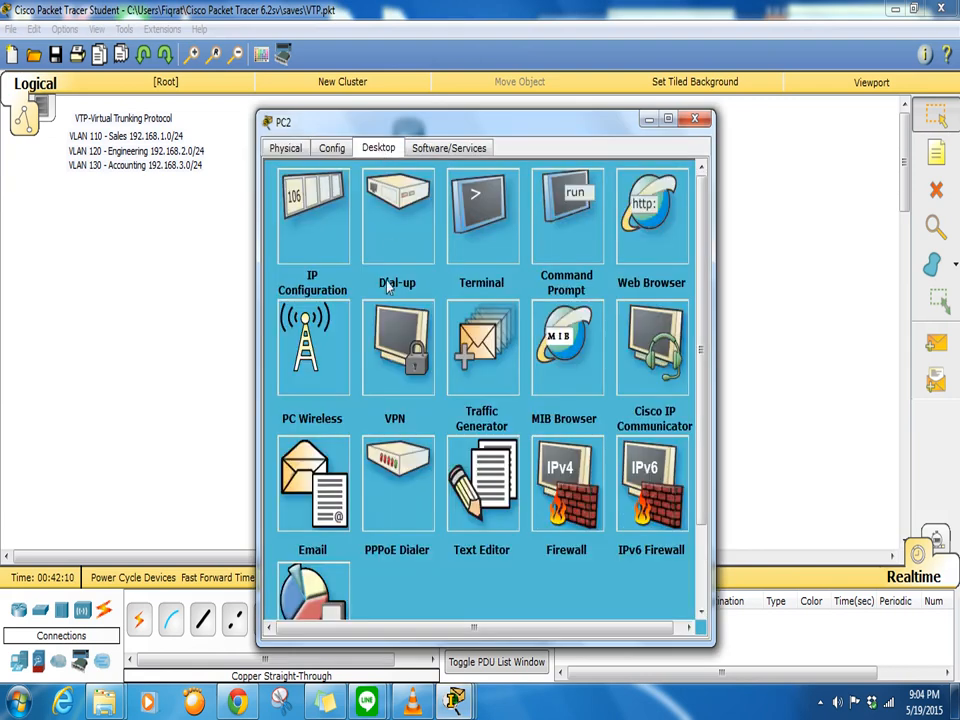
left_click(305, 214)
left_click(290, 229)
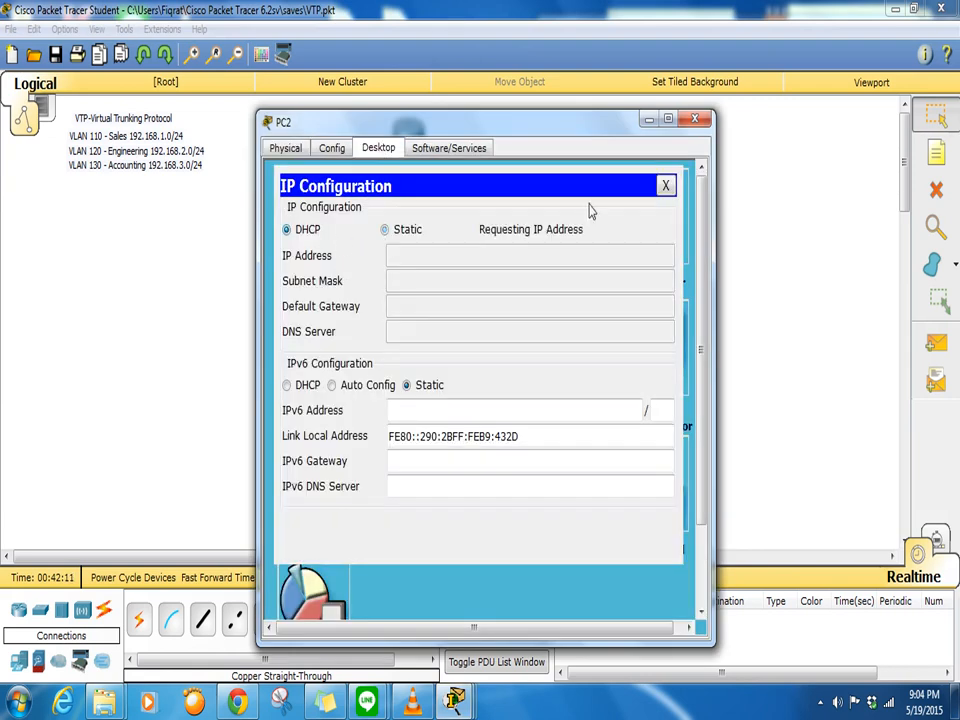
left_click(694, 119)
- Switch PC1's IP configuration to DHCP so it gets 192.168.2.11
left_click(518, 328)
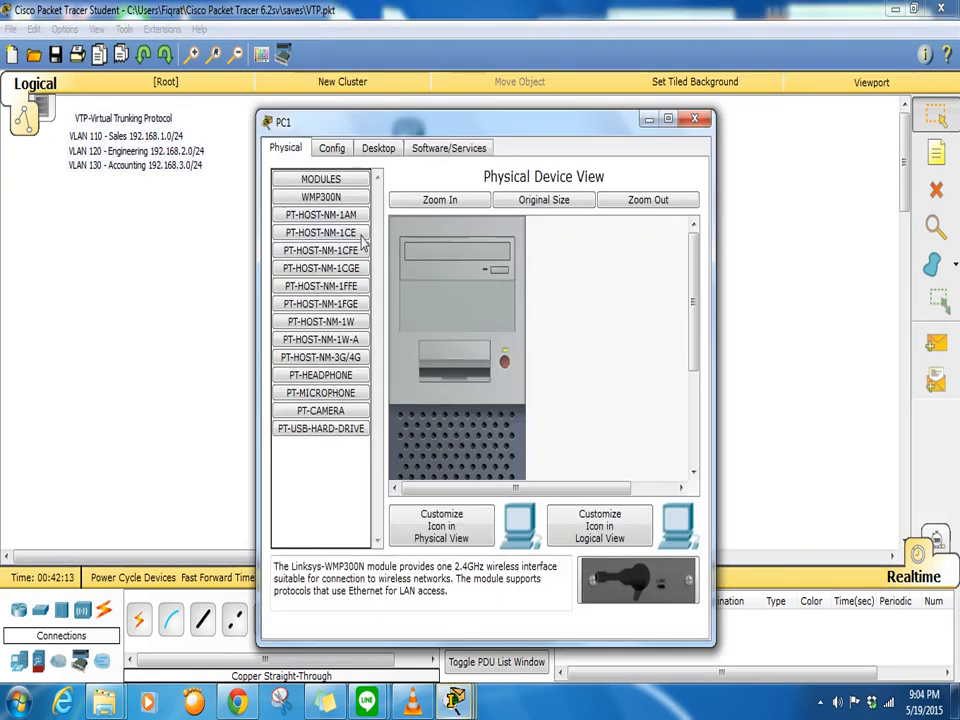
left_click(378, 148)
left_click(309, 214)
left_click(292, 229)
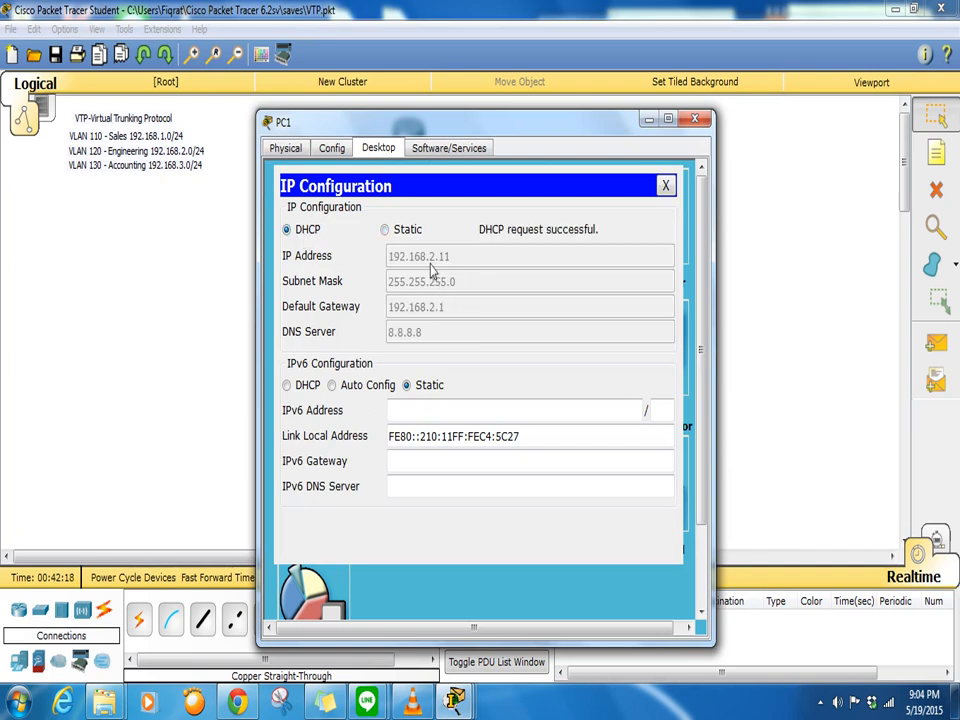
left_click(694, 118)
- Retry DHCP on PC2 by toggling Static then DHCP until it gets 192.168.3.11
left_click(525, 402)
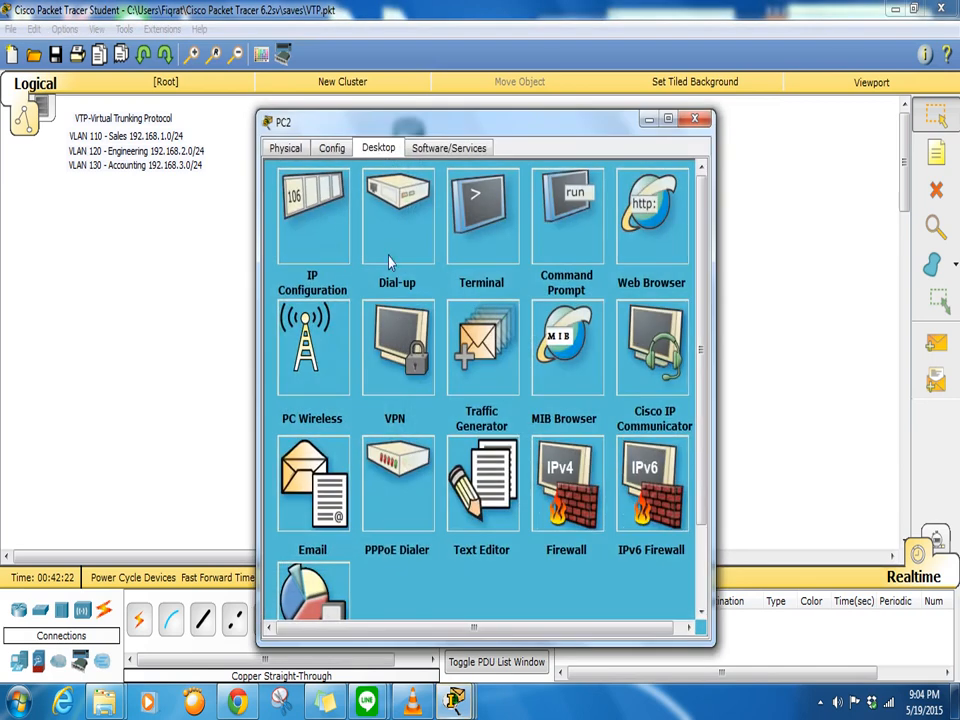
left_click(317, 238)
left_click(317, 234)
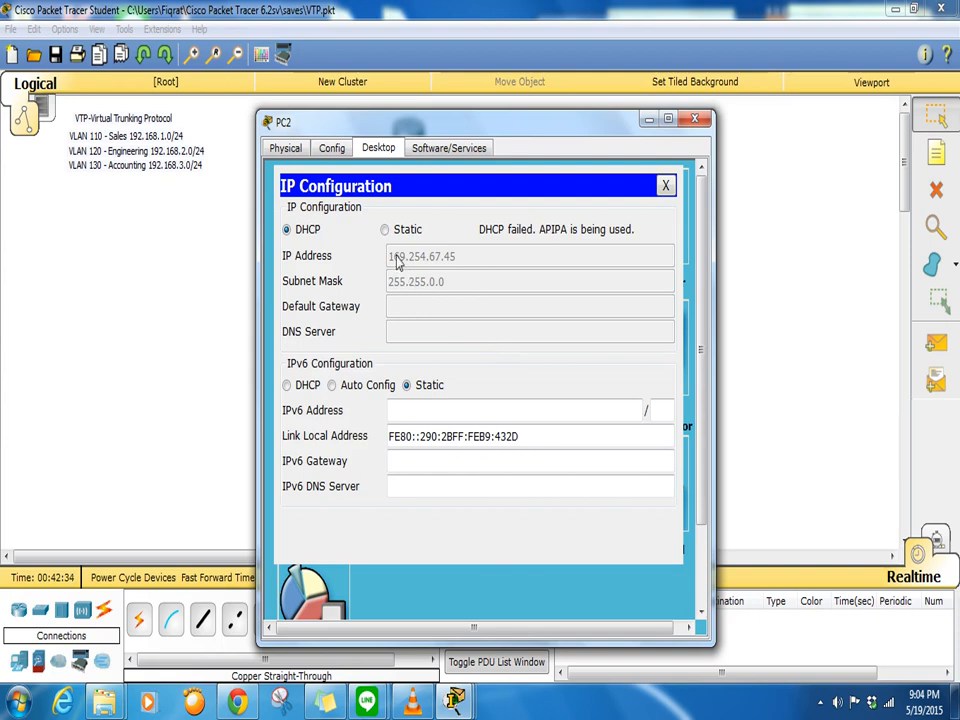
left_click_drag(463, 133, 670, 117)
left_click(595, 213)
left_click(494, 213)
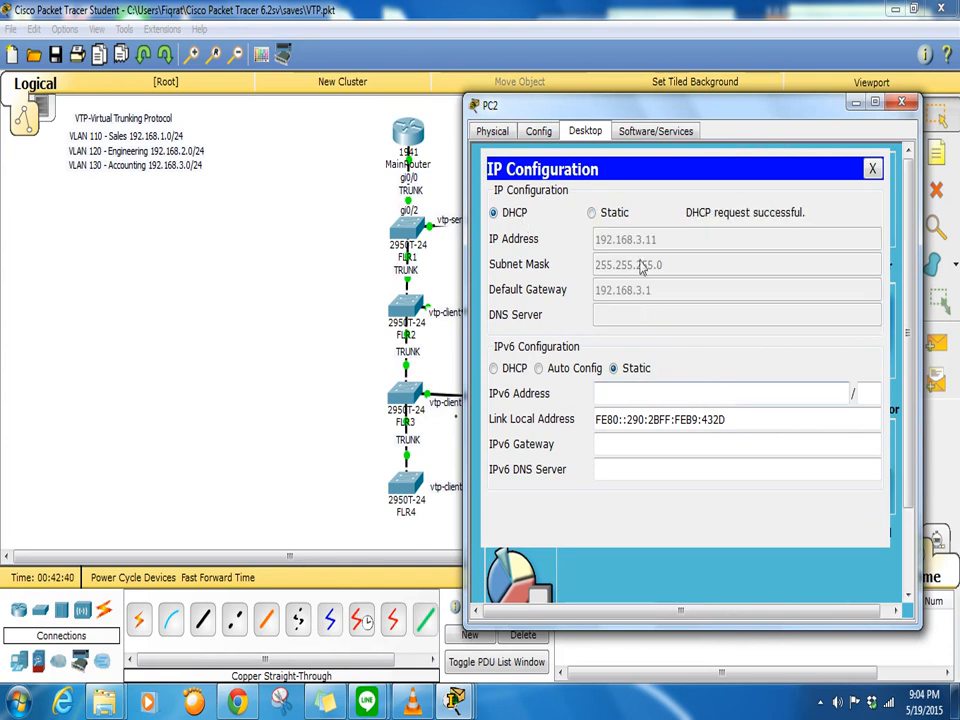
left_click(901, 102)
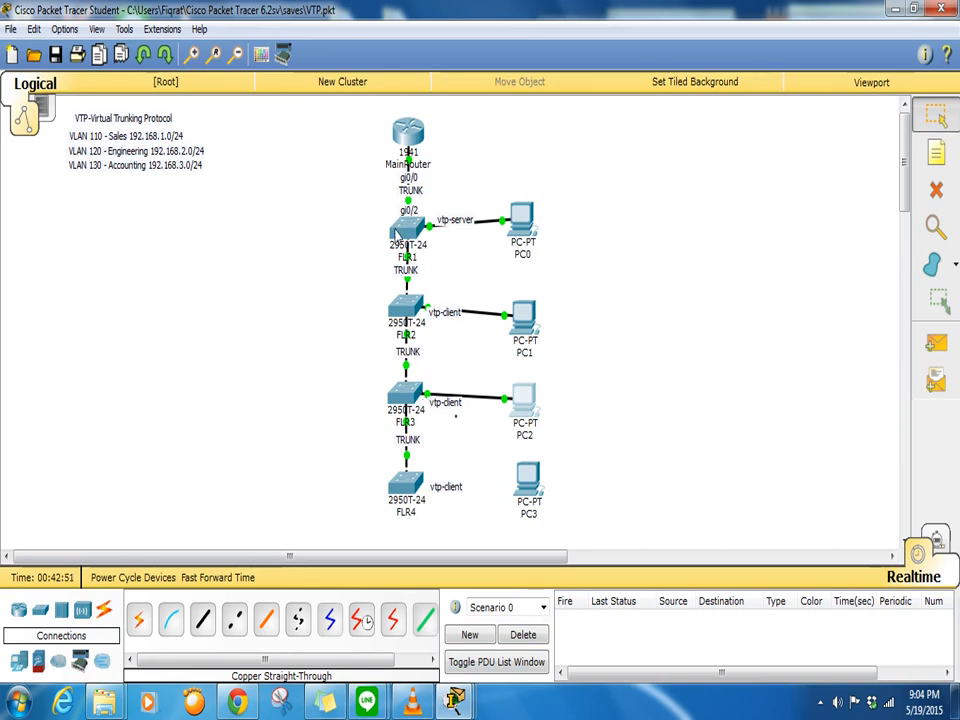
- List FLR3's VLANs and highlight the engineering and accounting entries
mouse_move(398, 234)
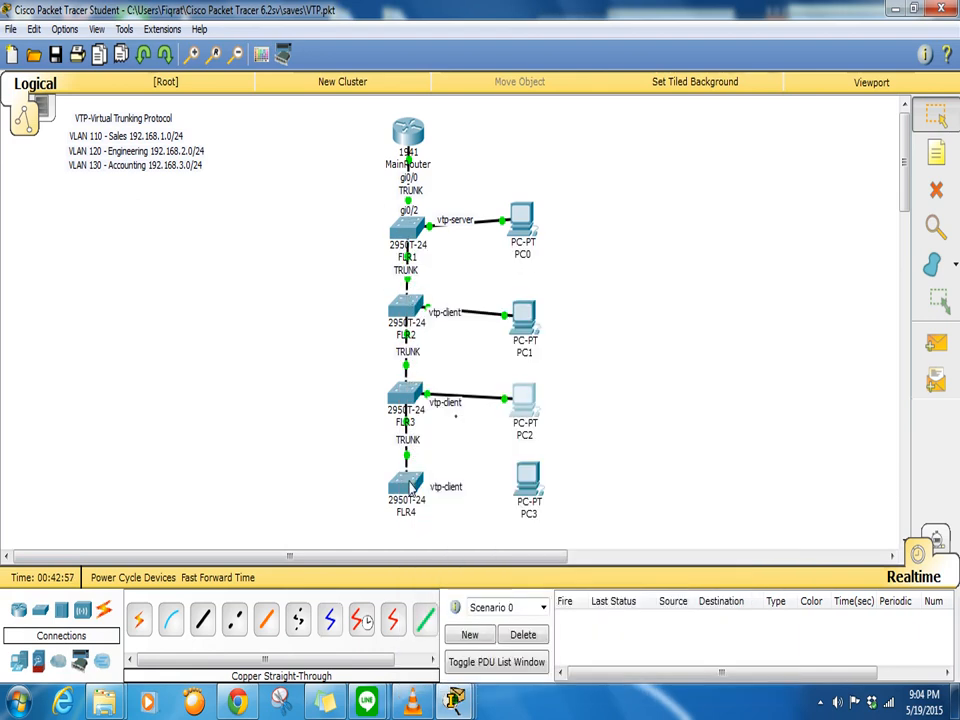
left_click(405, 395)
type("do show vlan")
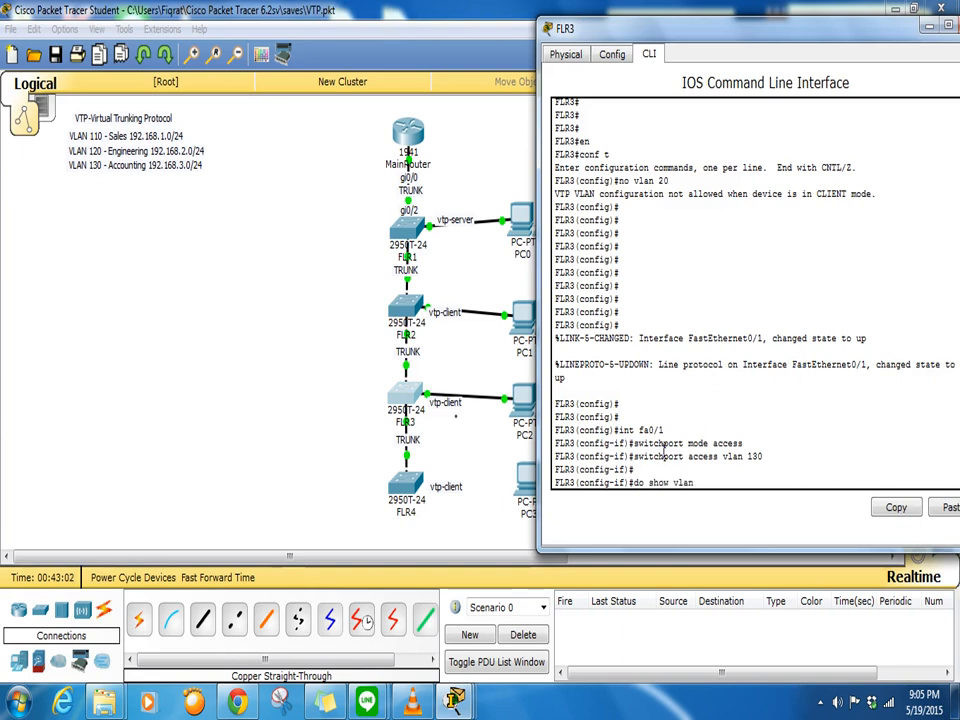
key("Return")
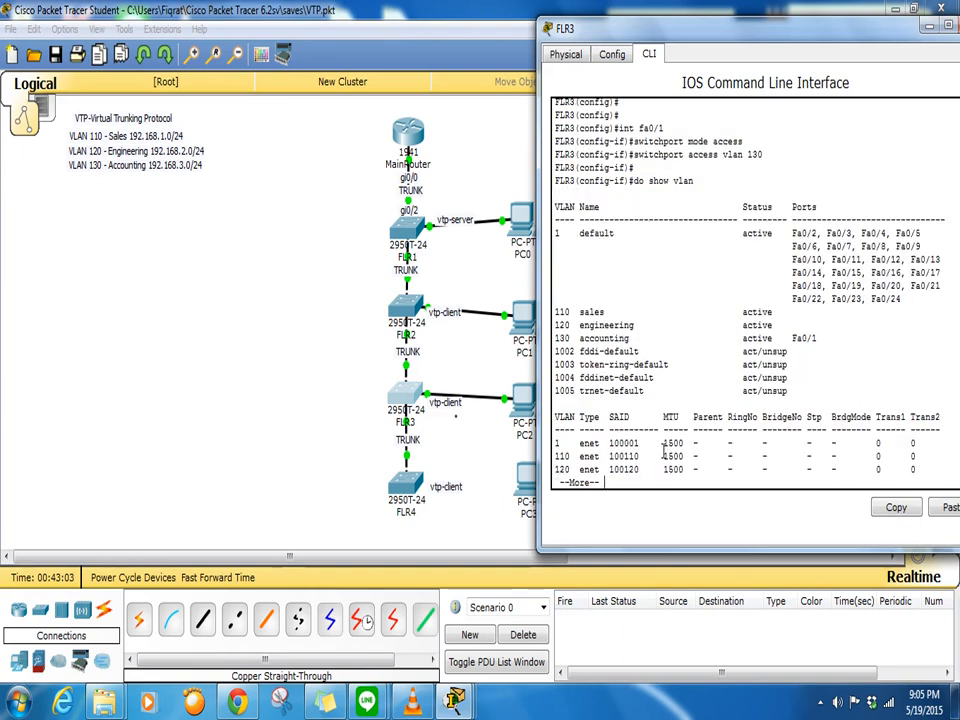
left_click_drag(556, 322, 632, 355)
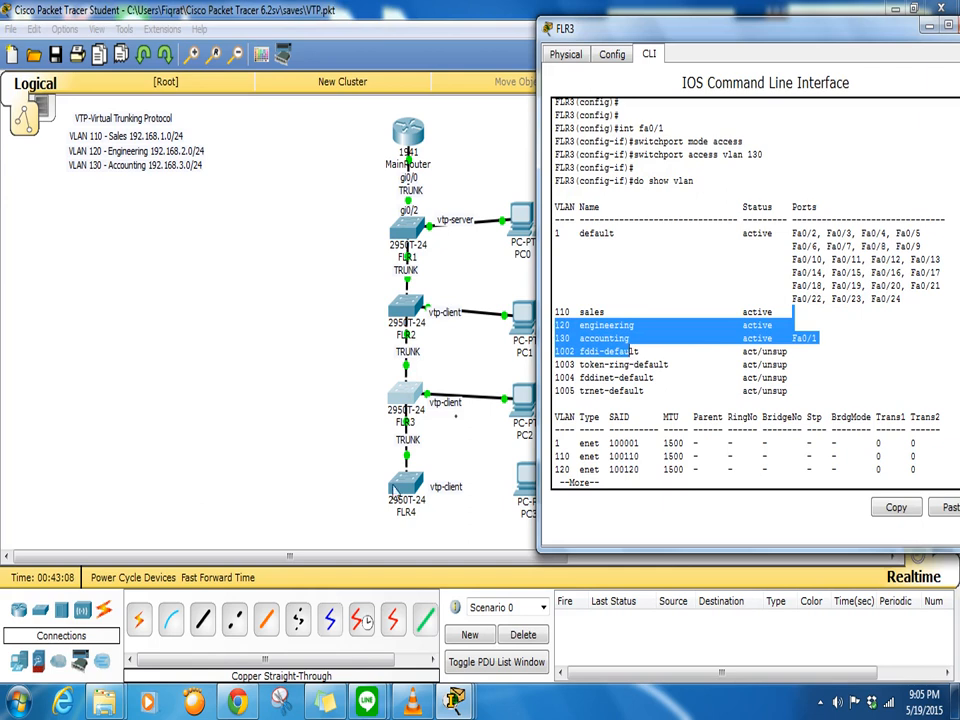
- Rerun 'show vlan' on FLR4 to confirm only sales, engineering and accounting remain
left_click(402, 488)
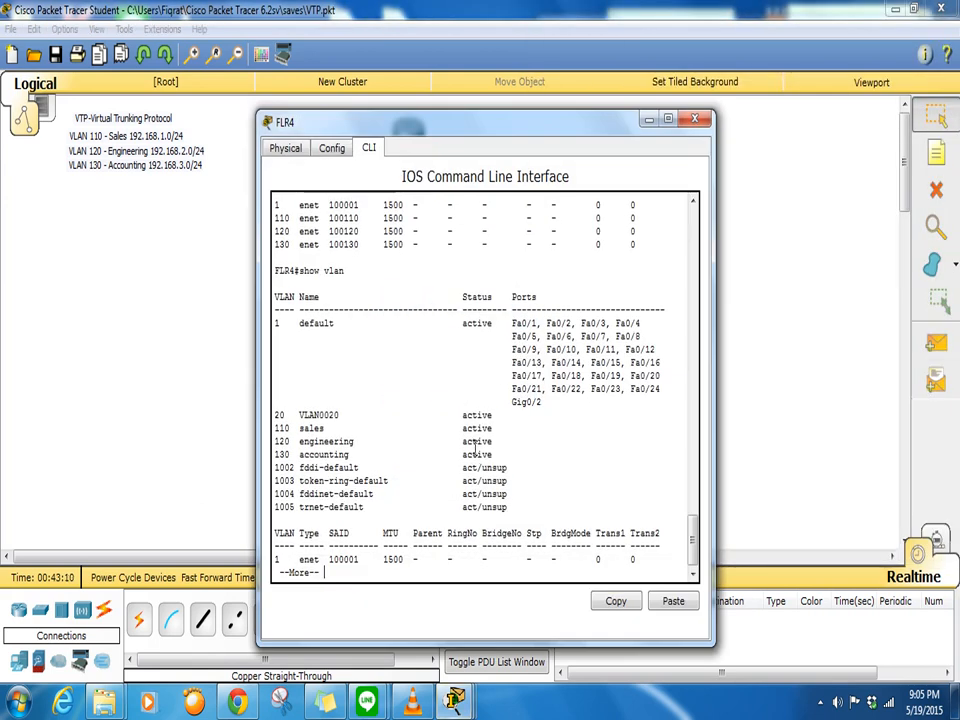
key("Return")
key("Return")
key("Return")
key("Return")
key("Return")
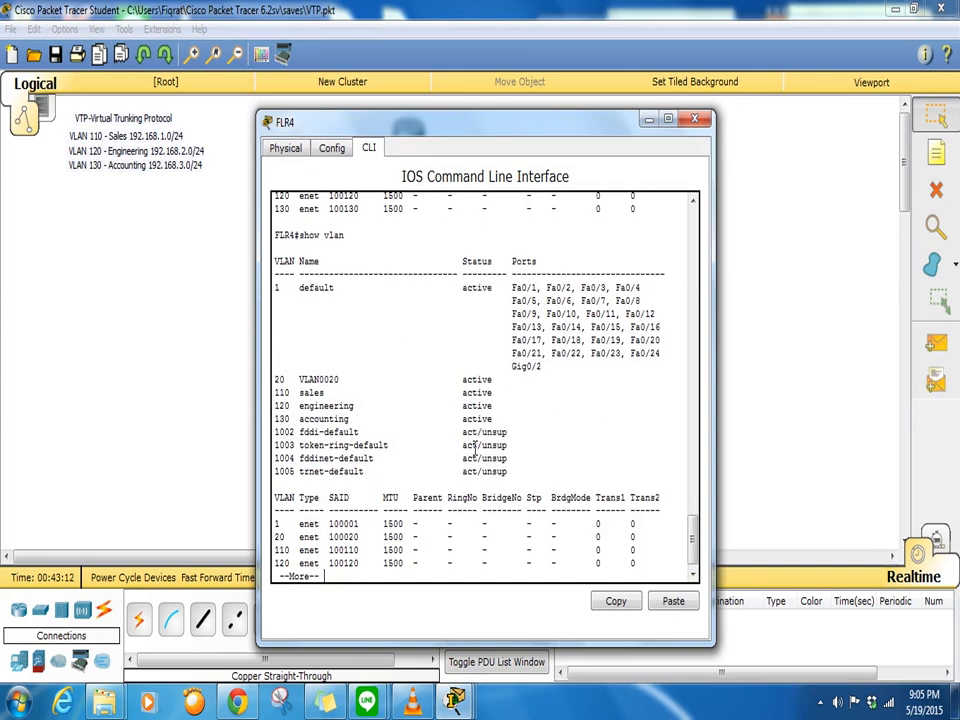
type("q")
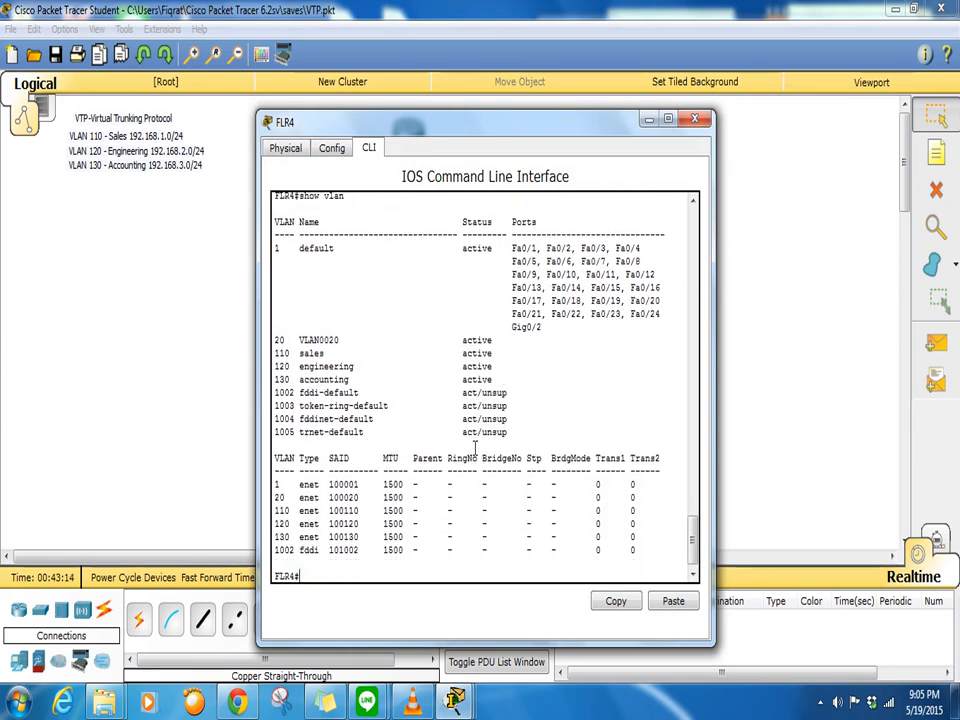
type("show vlan")
key("Return")
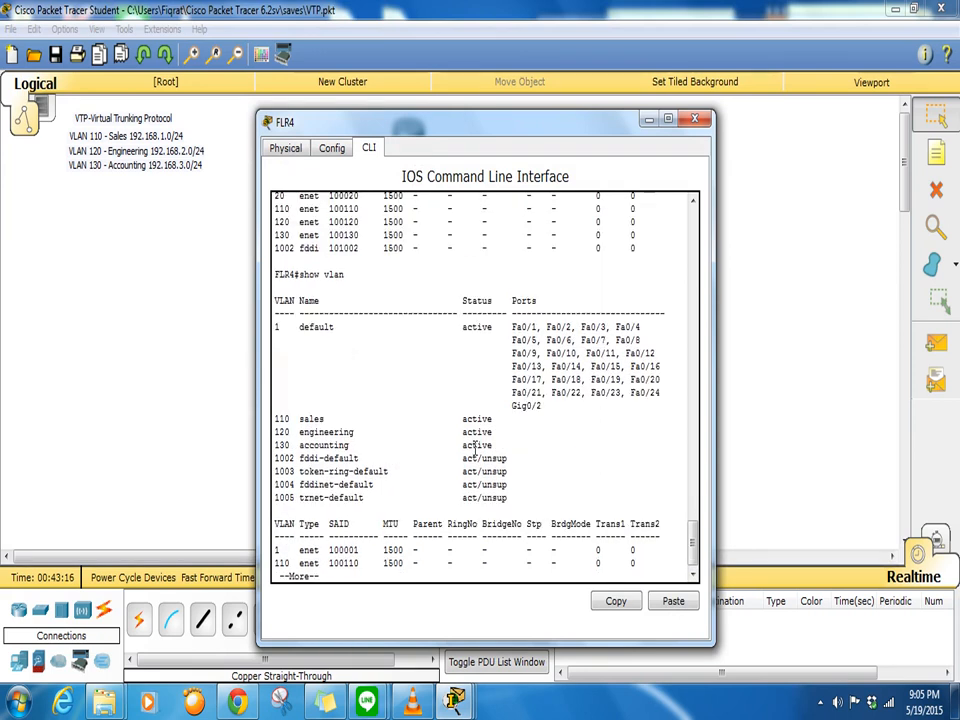
left_click(694, 119)
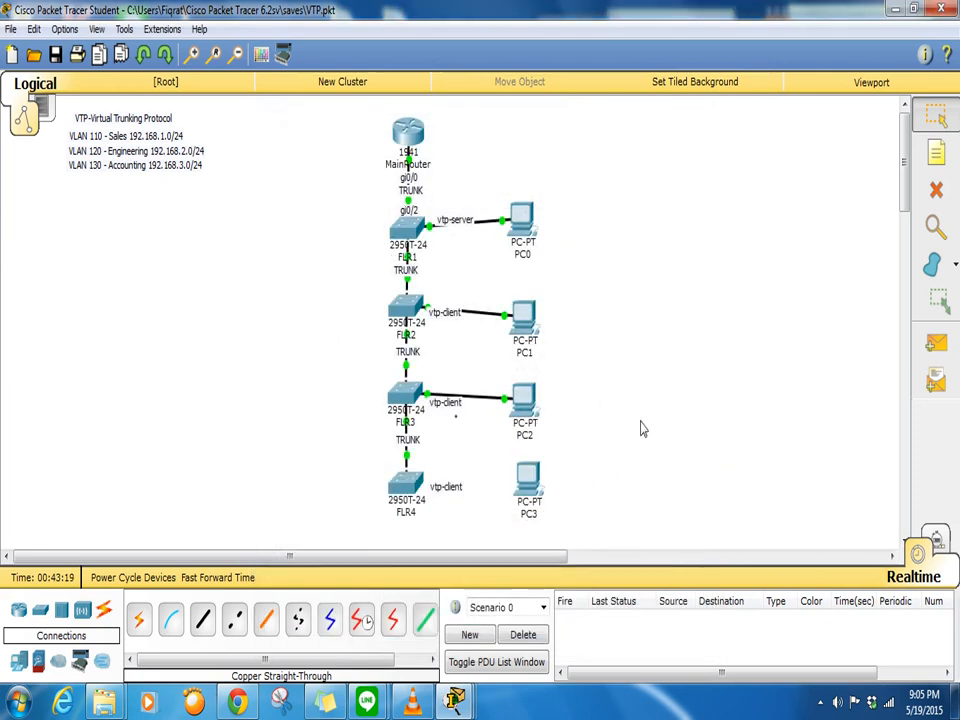
- Reposition FLR4 and PC3, then link FLR4's FastEthernet port to PC3's FastEthernet0
left_click_drag(405, 488, 408, 490)
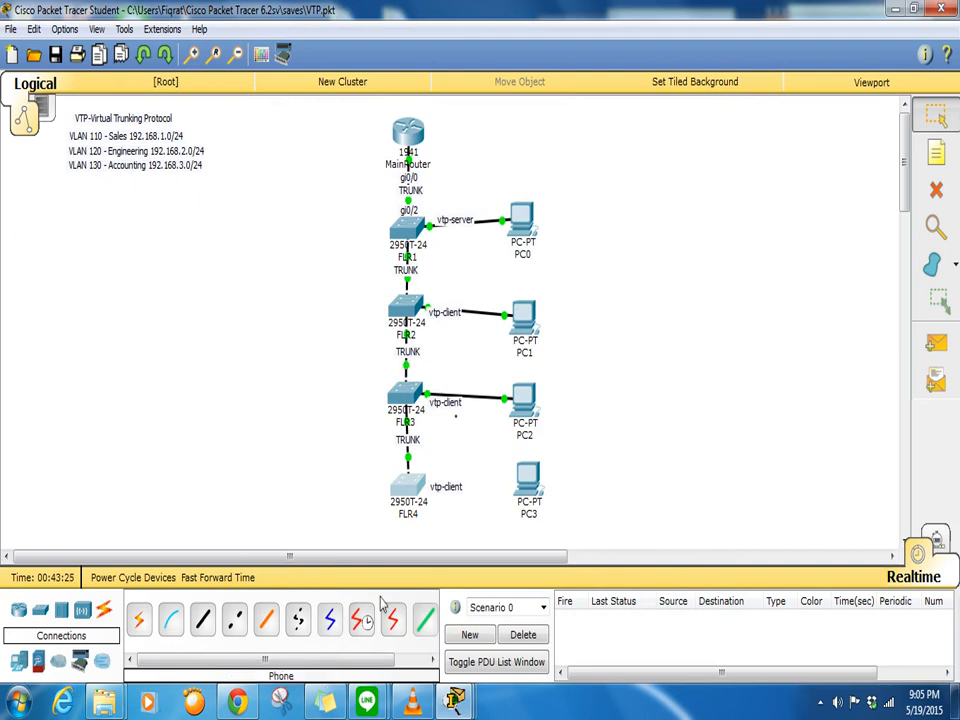
mouse_move(527, 490)
left_mouse_down()
mouse_move(344, 292)
mouse_move(329, 402)
mouse_move(300, 408)
mouse_move(335, 500)
mouse_move(527, 492)
left_mouse_up()
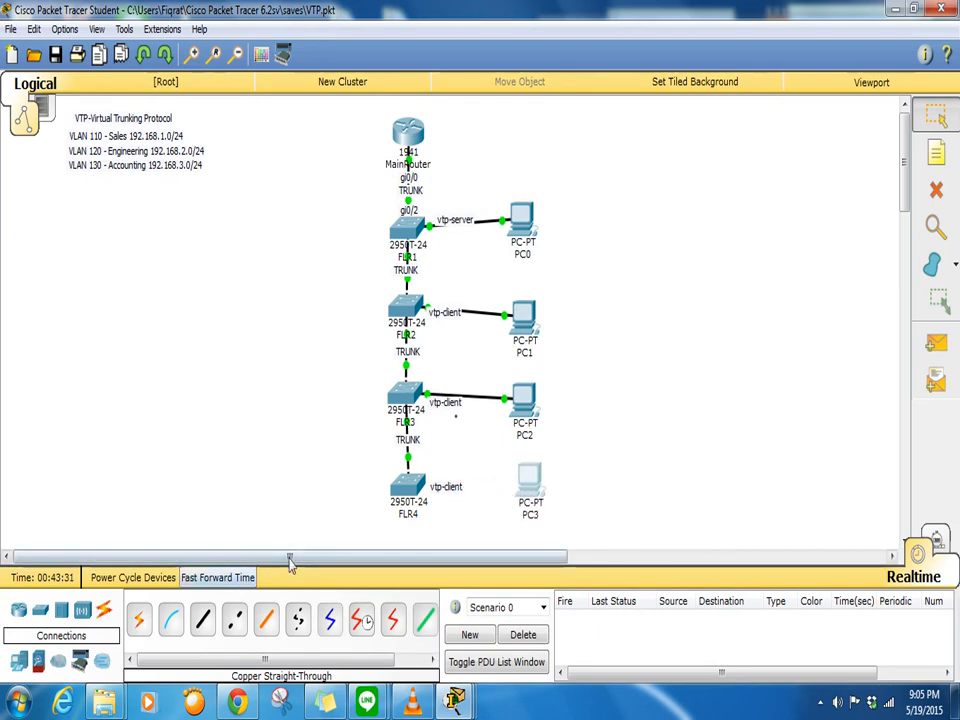
left_click(205, 621)
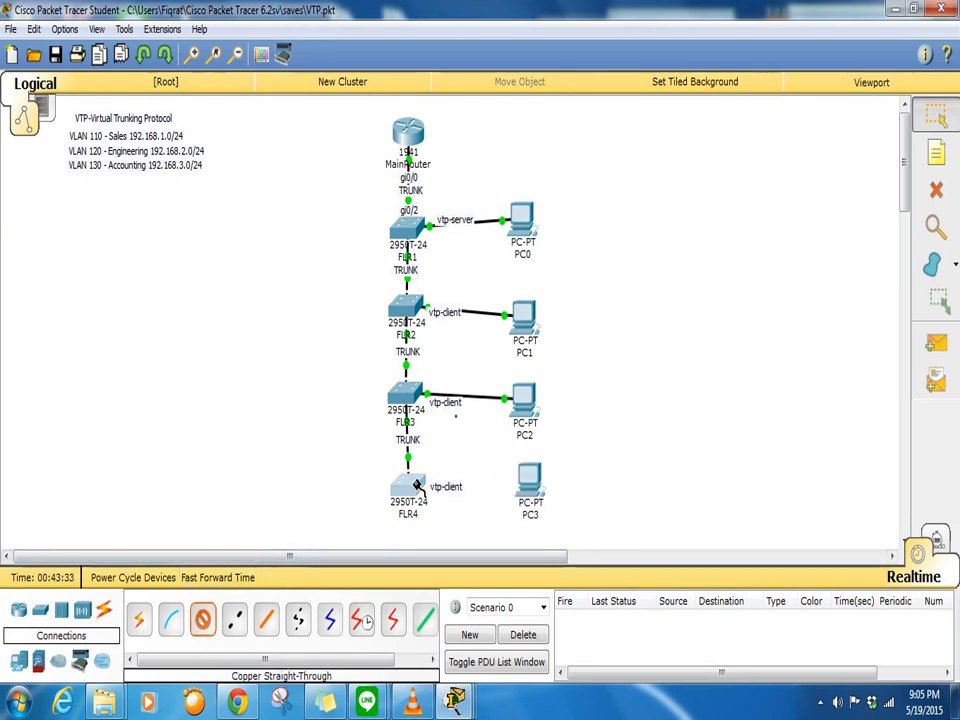
left_click(408, 486)
left_click(468, 55)
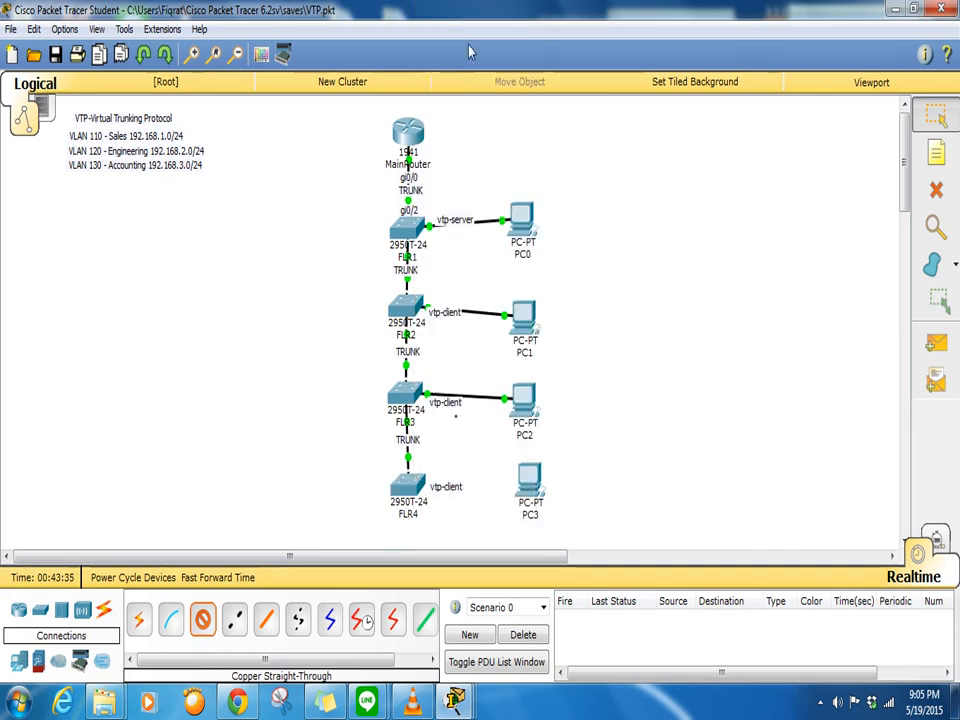
left_click(529, 486)
left_click(558, 520)
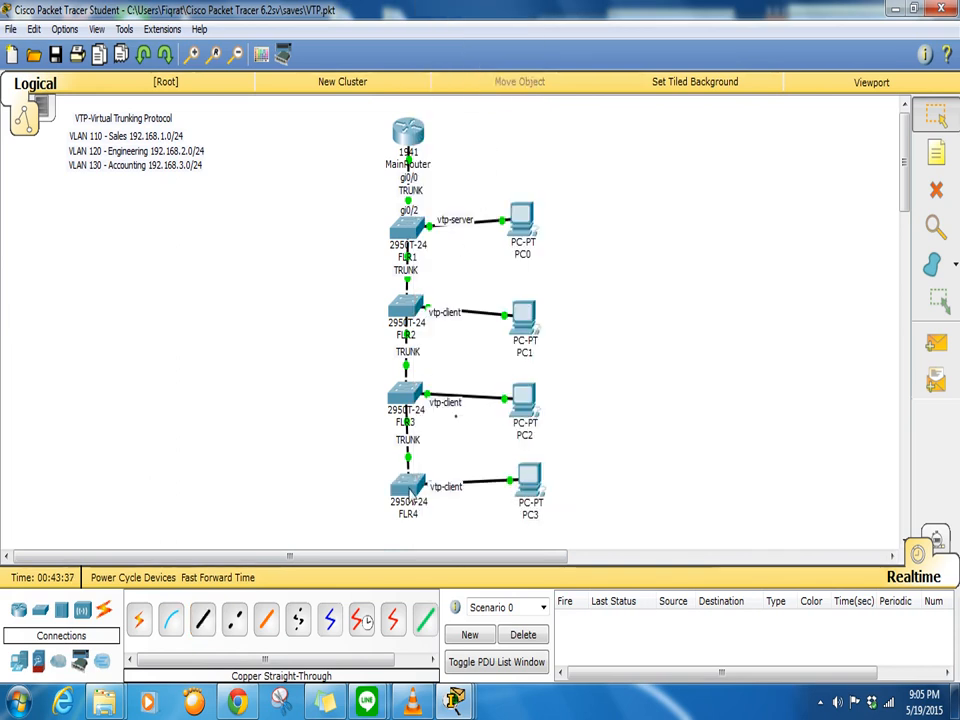
- On FLR4, use conf t to make Fa0/1 an access port in VLAN 130
left_click(408, 484)
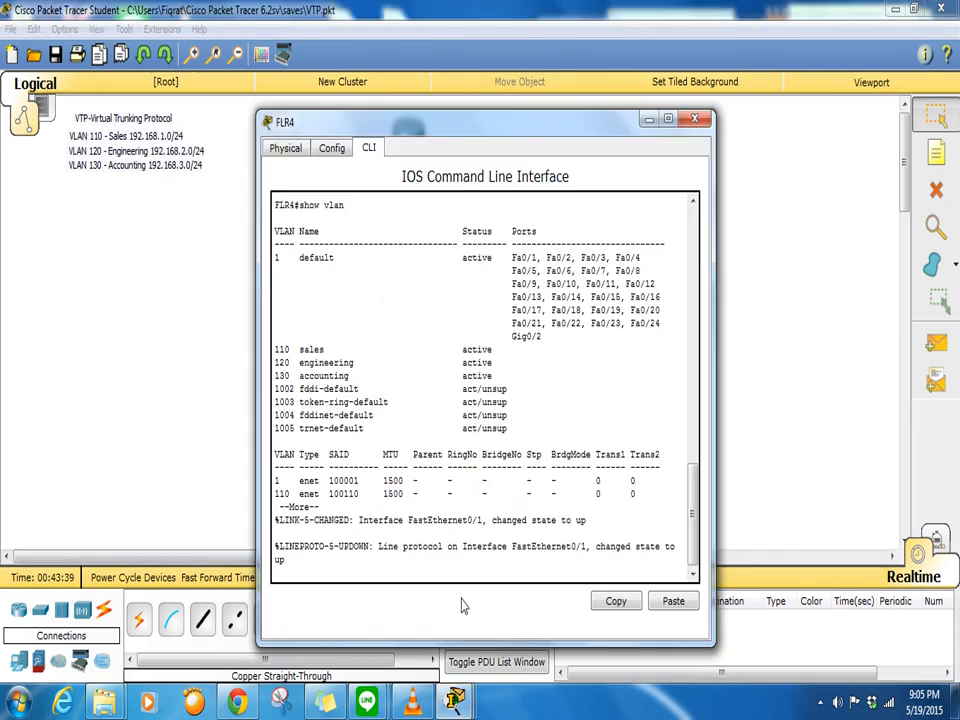
key("Return")
key("Return")
key("Return")
key("Return")
key("Return")
key("Return")
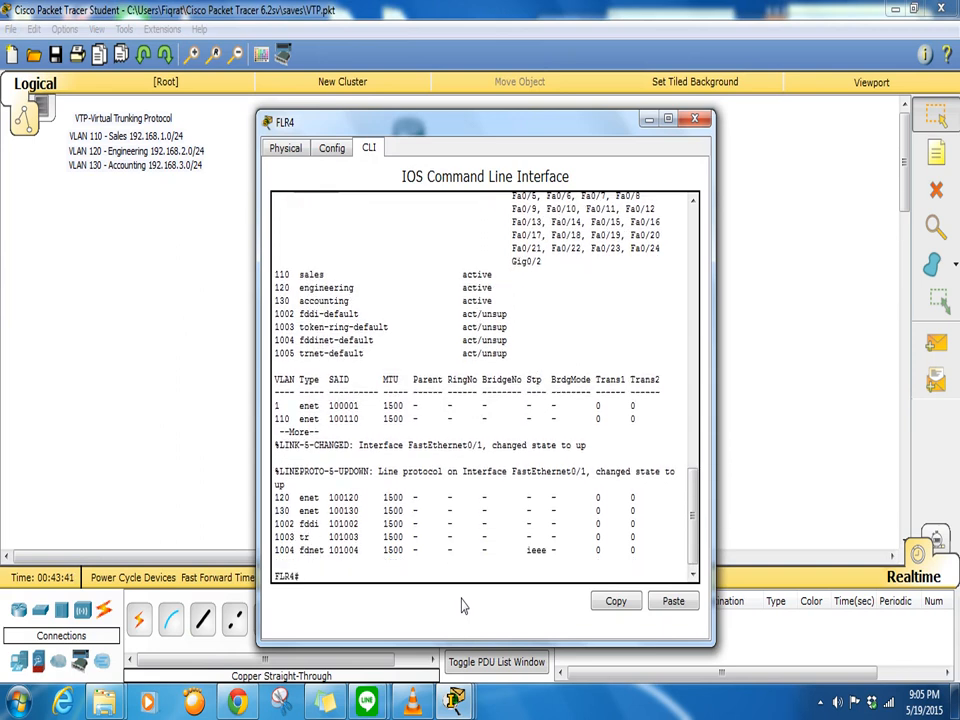
type("conf t")
key("Return")
type("int fa0/")
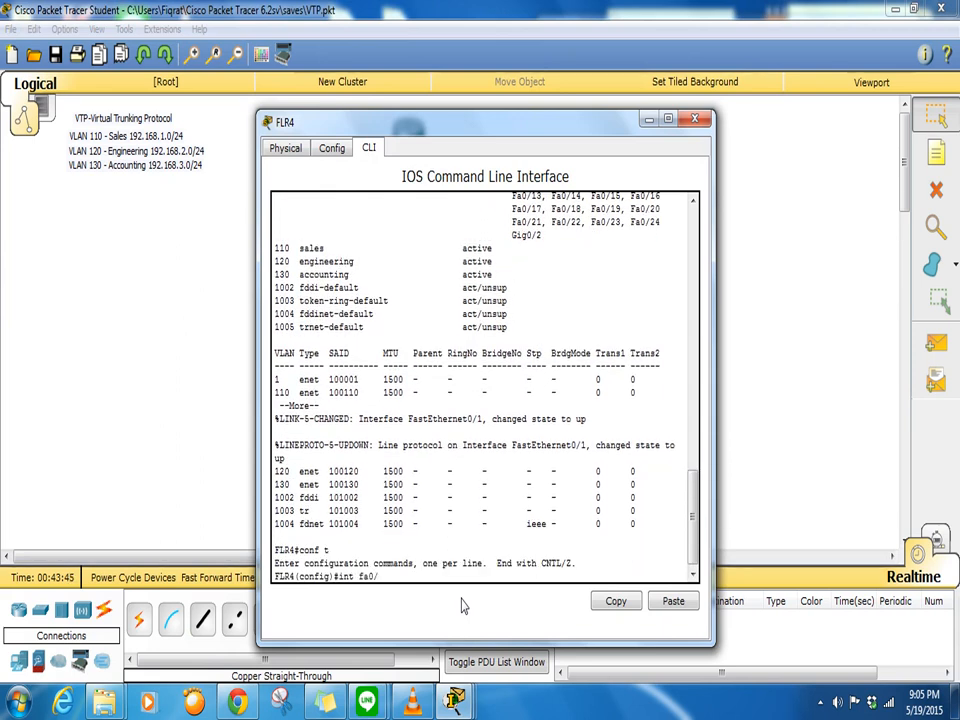
type("1")
key("Return")
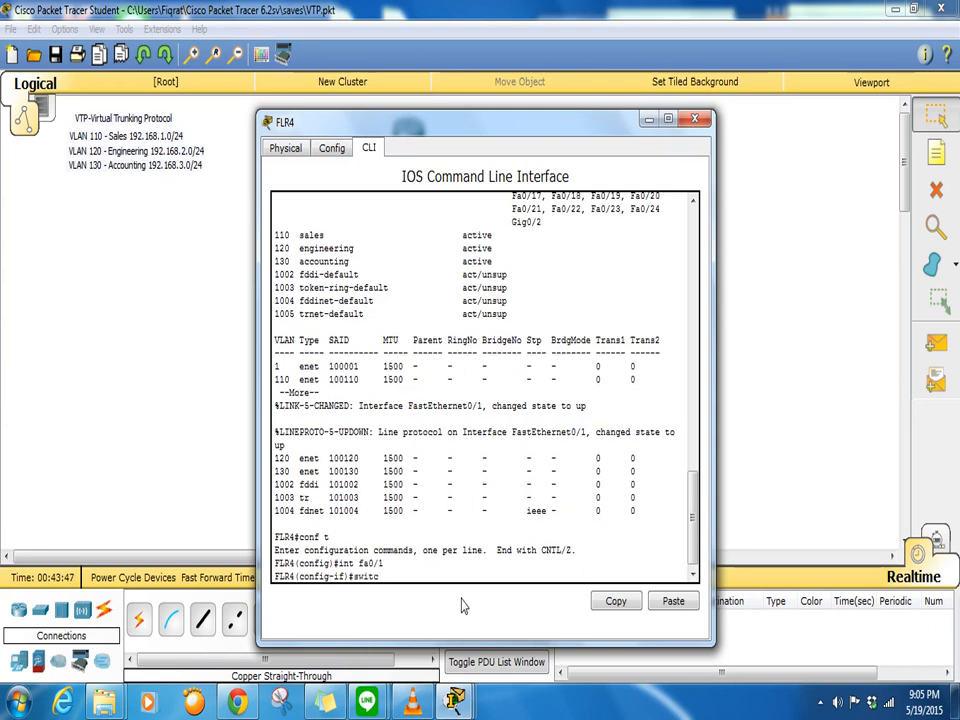
type("switchport mode access")
key("Return")
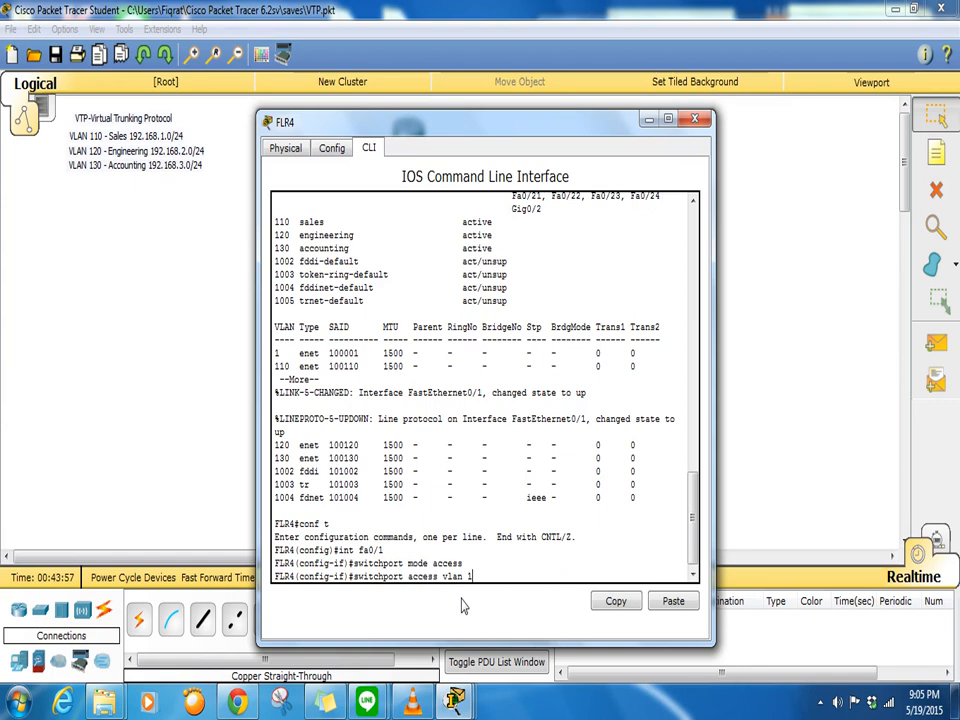
key("Return")
key("Return")
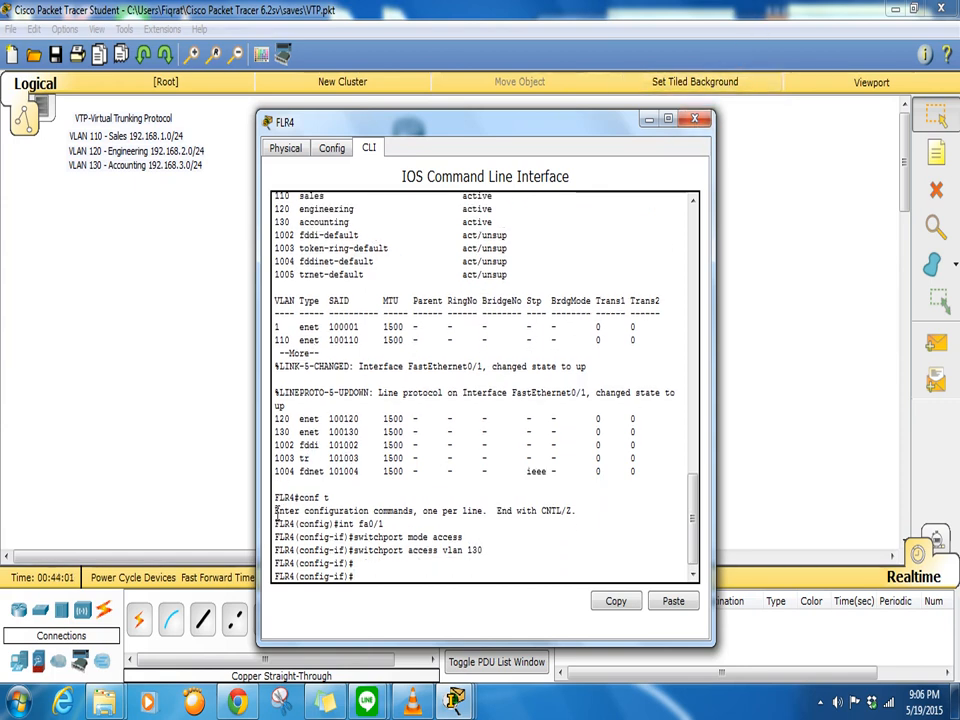
left_click_drag(276, 511, 476, 565)
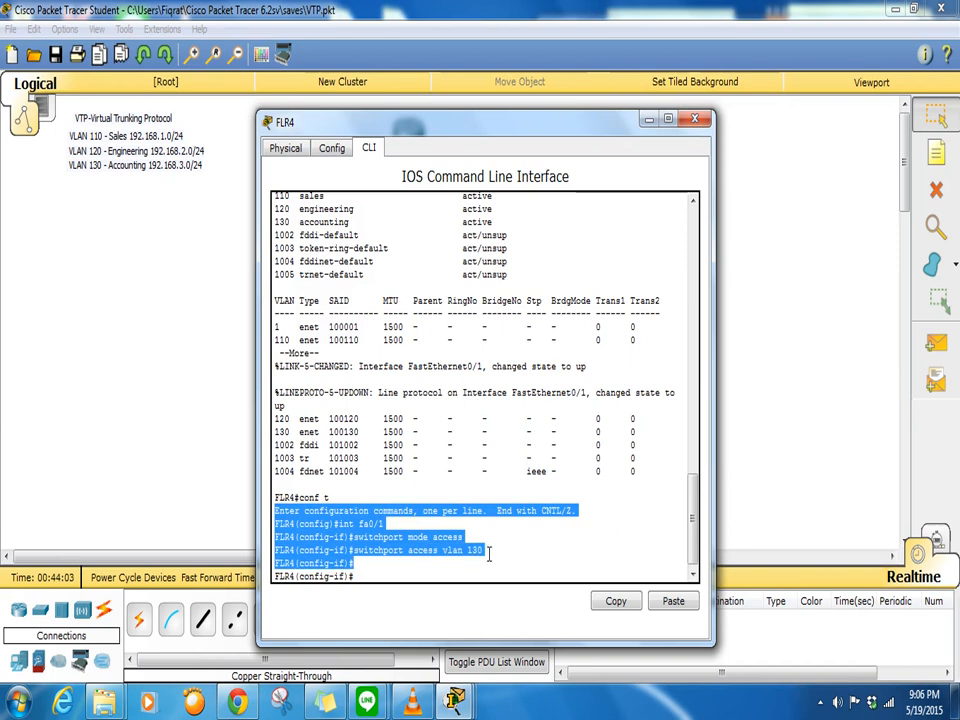
- Set PC3 to DHCP, toggling Static/DHCP until it gets 192.168.3.12 with gateway 192.168.3.1
left_click(699, 121)
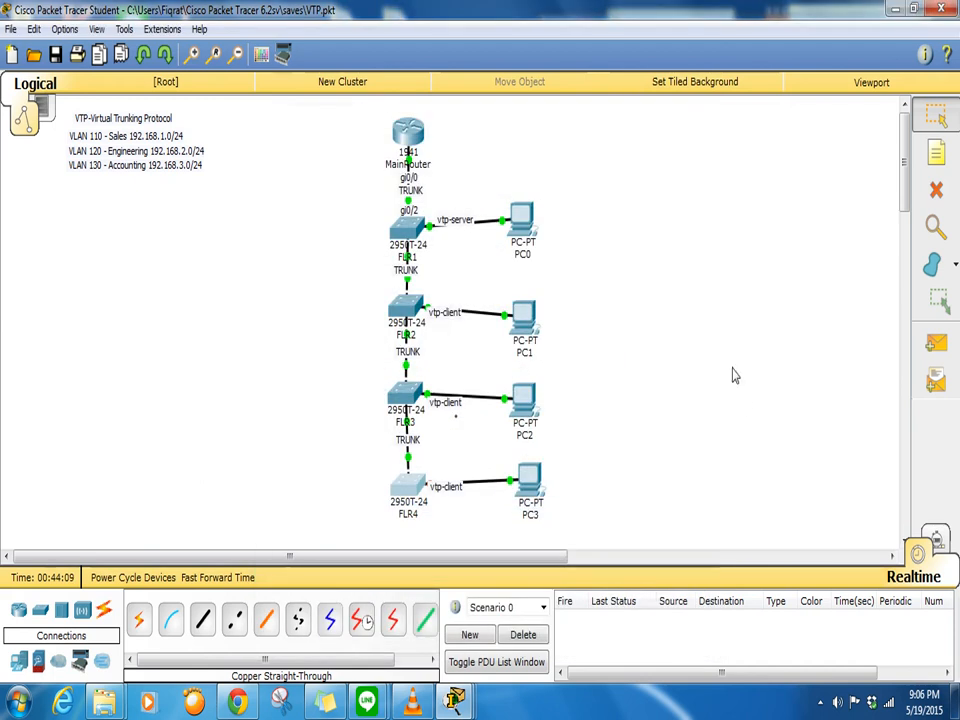
left_click(525, 482)
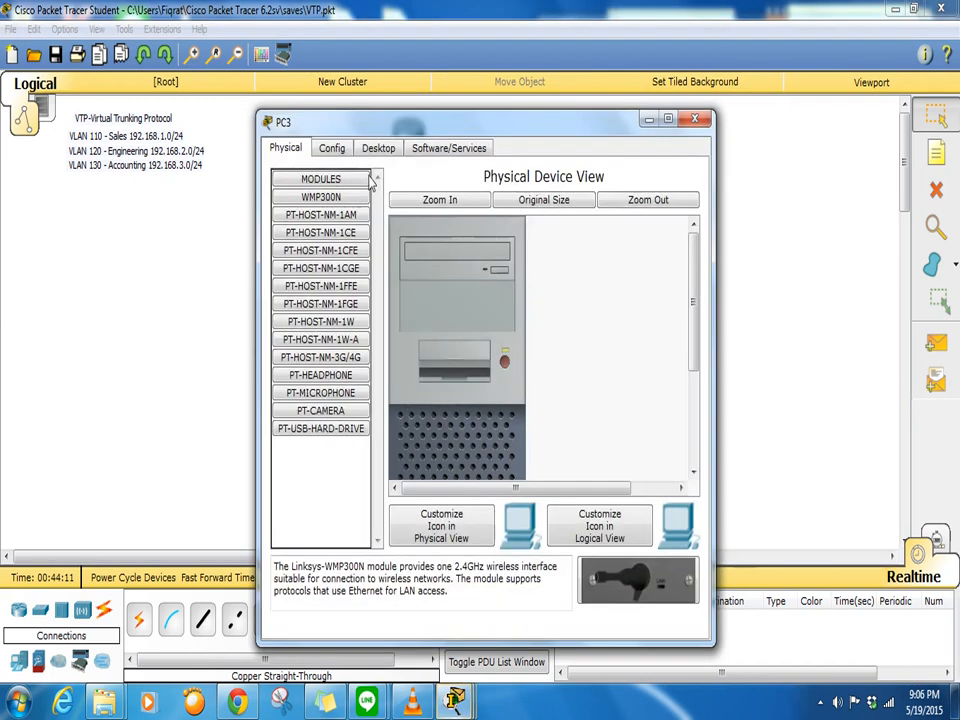
left_click(379, 148)
left_click(320, 245)
left_click(312, 237)
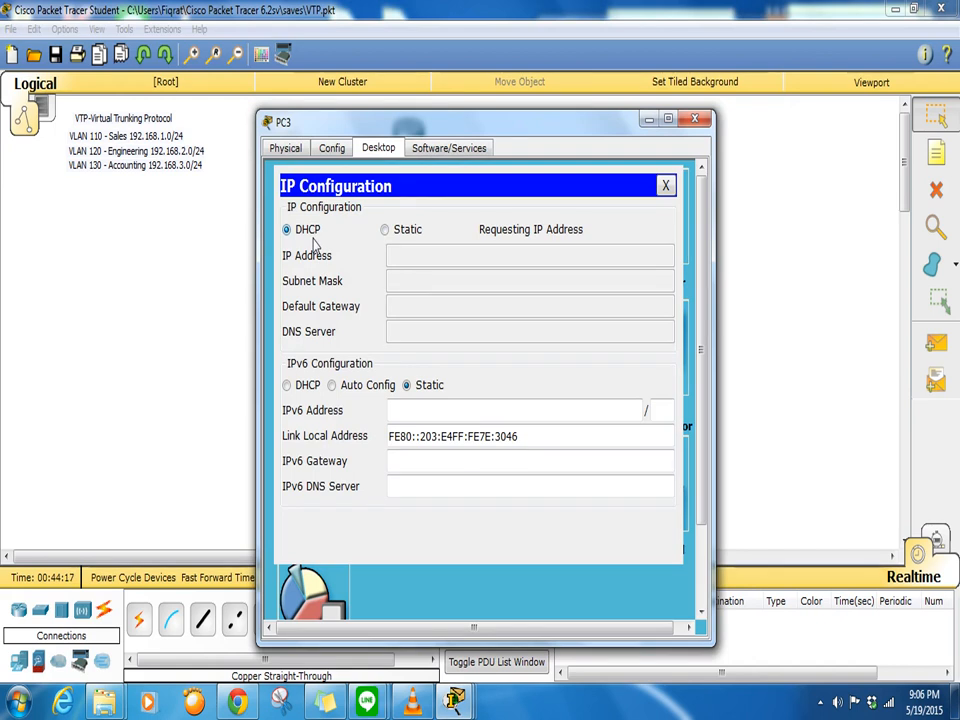
left_click(385, 230)
left_click(287, 230)
left_click_drag(532, 126, 808, 110)
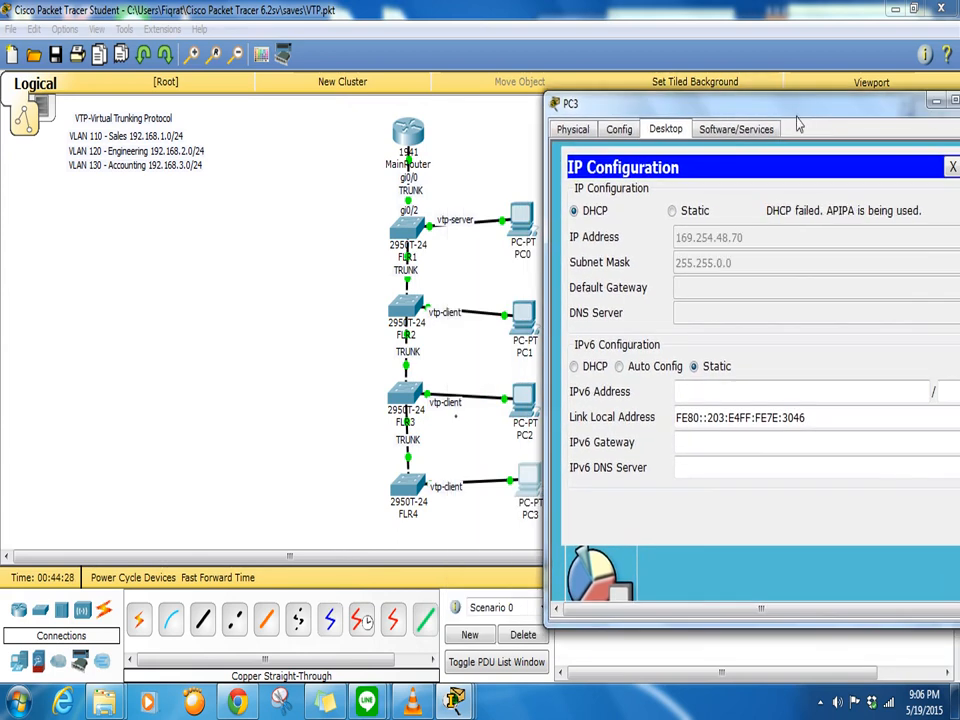
left_click(683, 220)
left_click(598, 218)
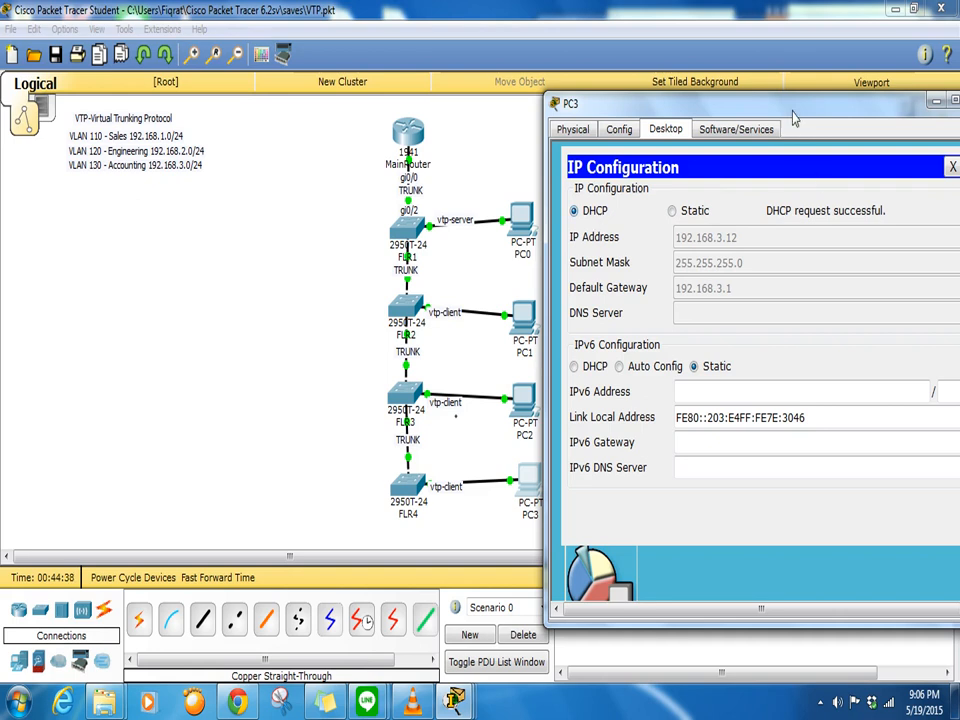
left_click_drag(773, 112, 425, 114)
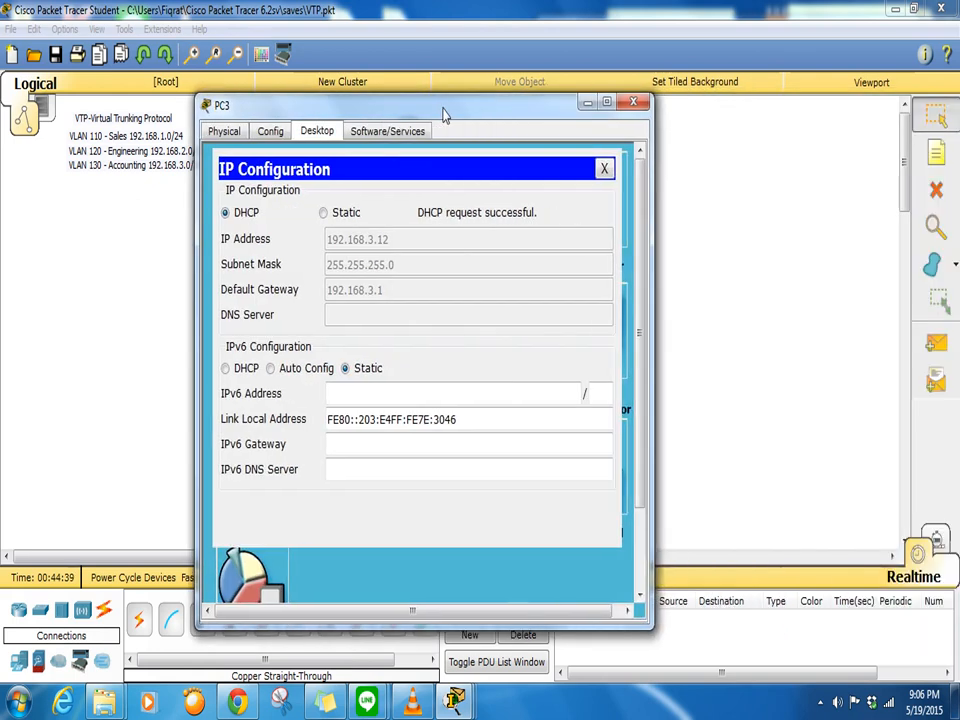
left_click(634, 103)
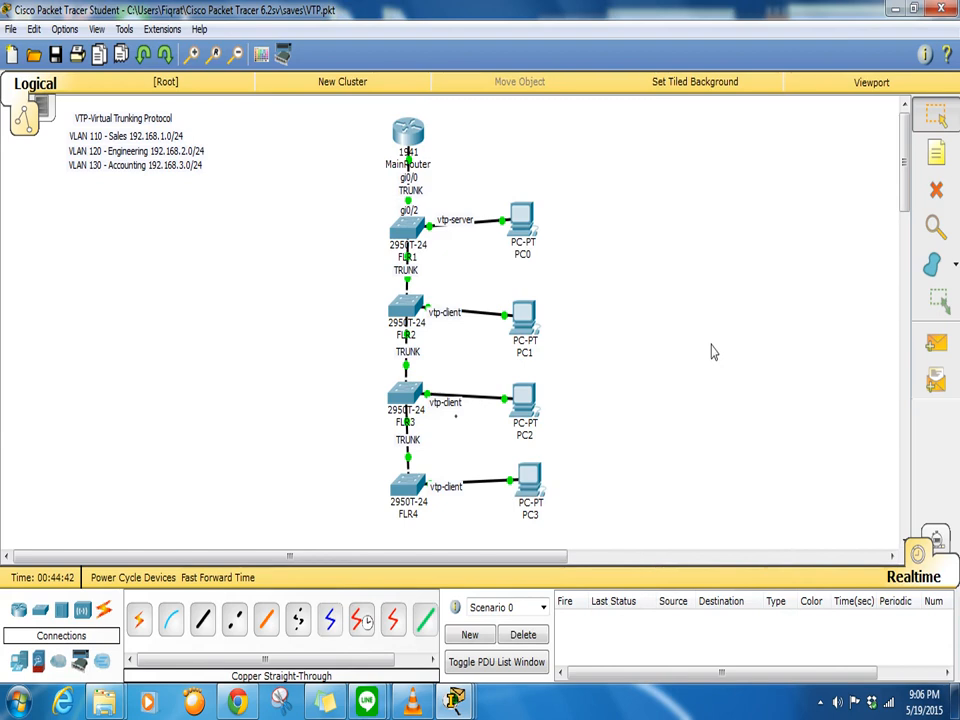